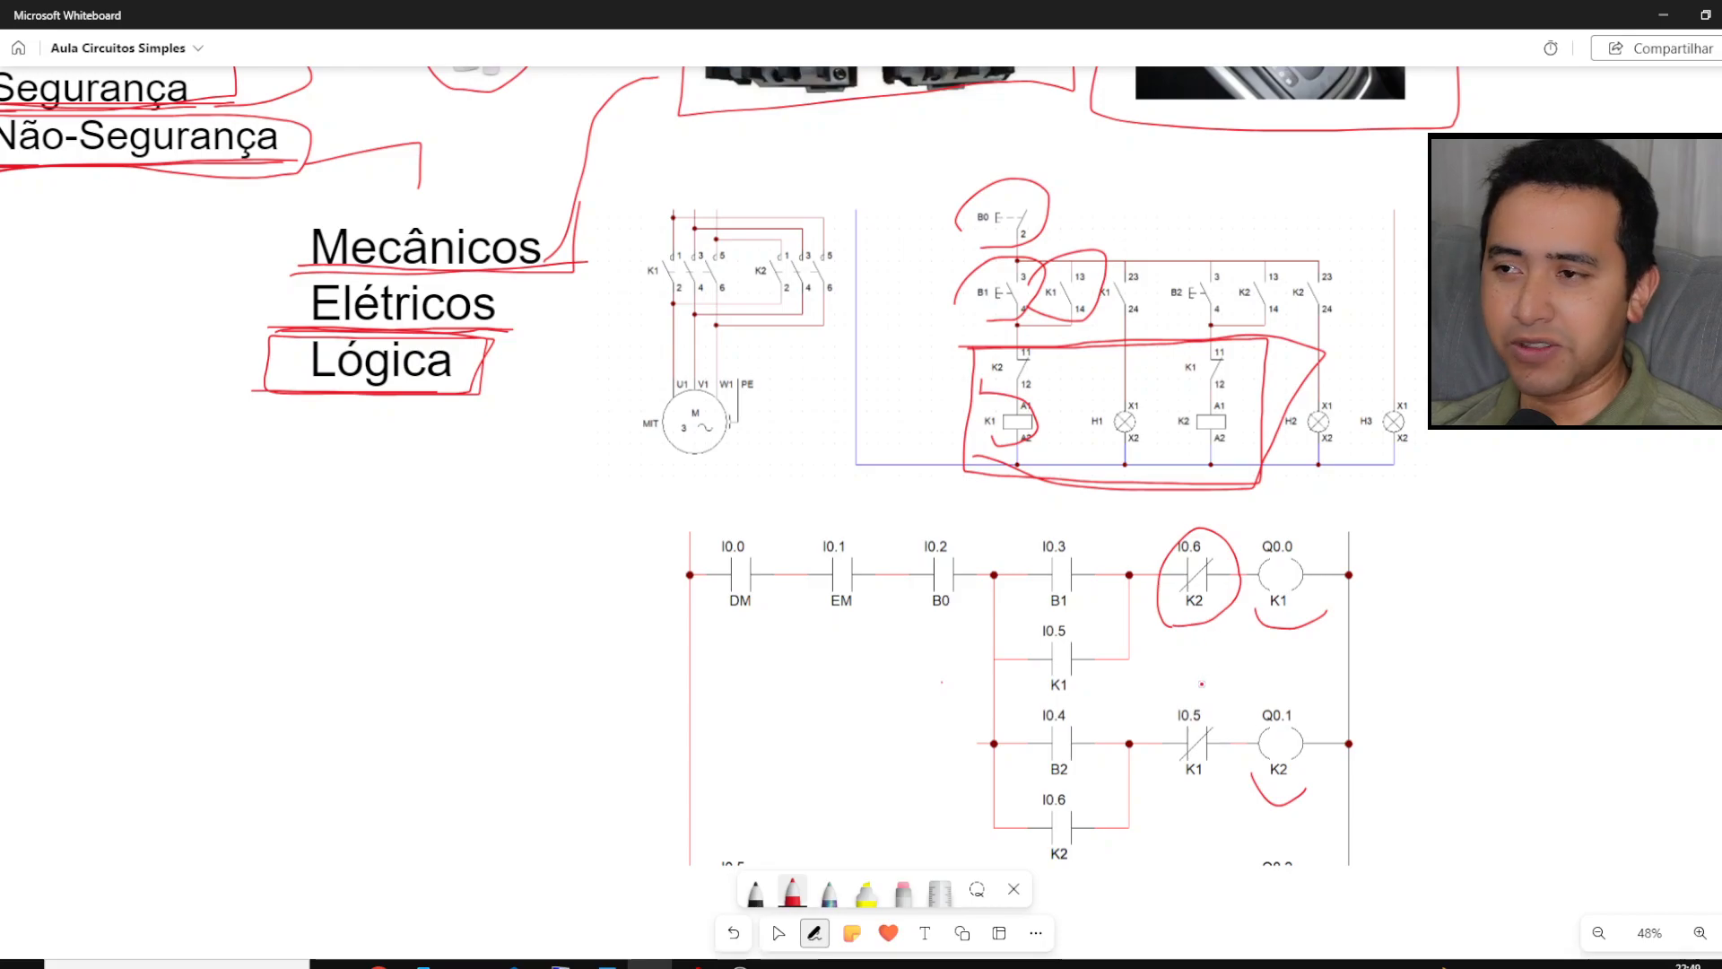
Step: Circle the normally closed I0.5 K1 contact in the ladder diagram's second rung in red and put the pen away
mouse_move(1165, 792)
left_mouse_down()
mouse_move(1231, 680)
mouse_move(1168, 803)
left_mouse_up()
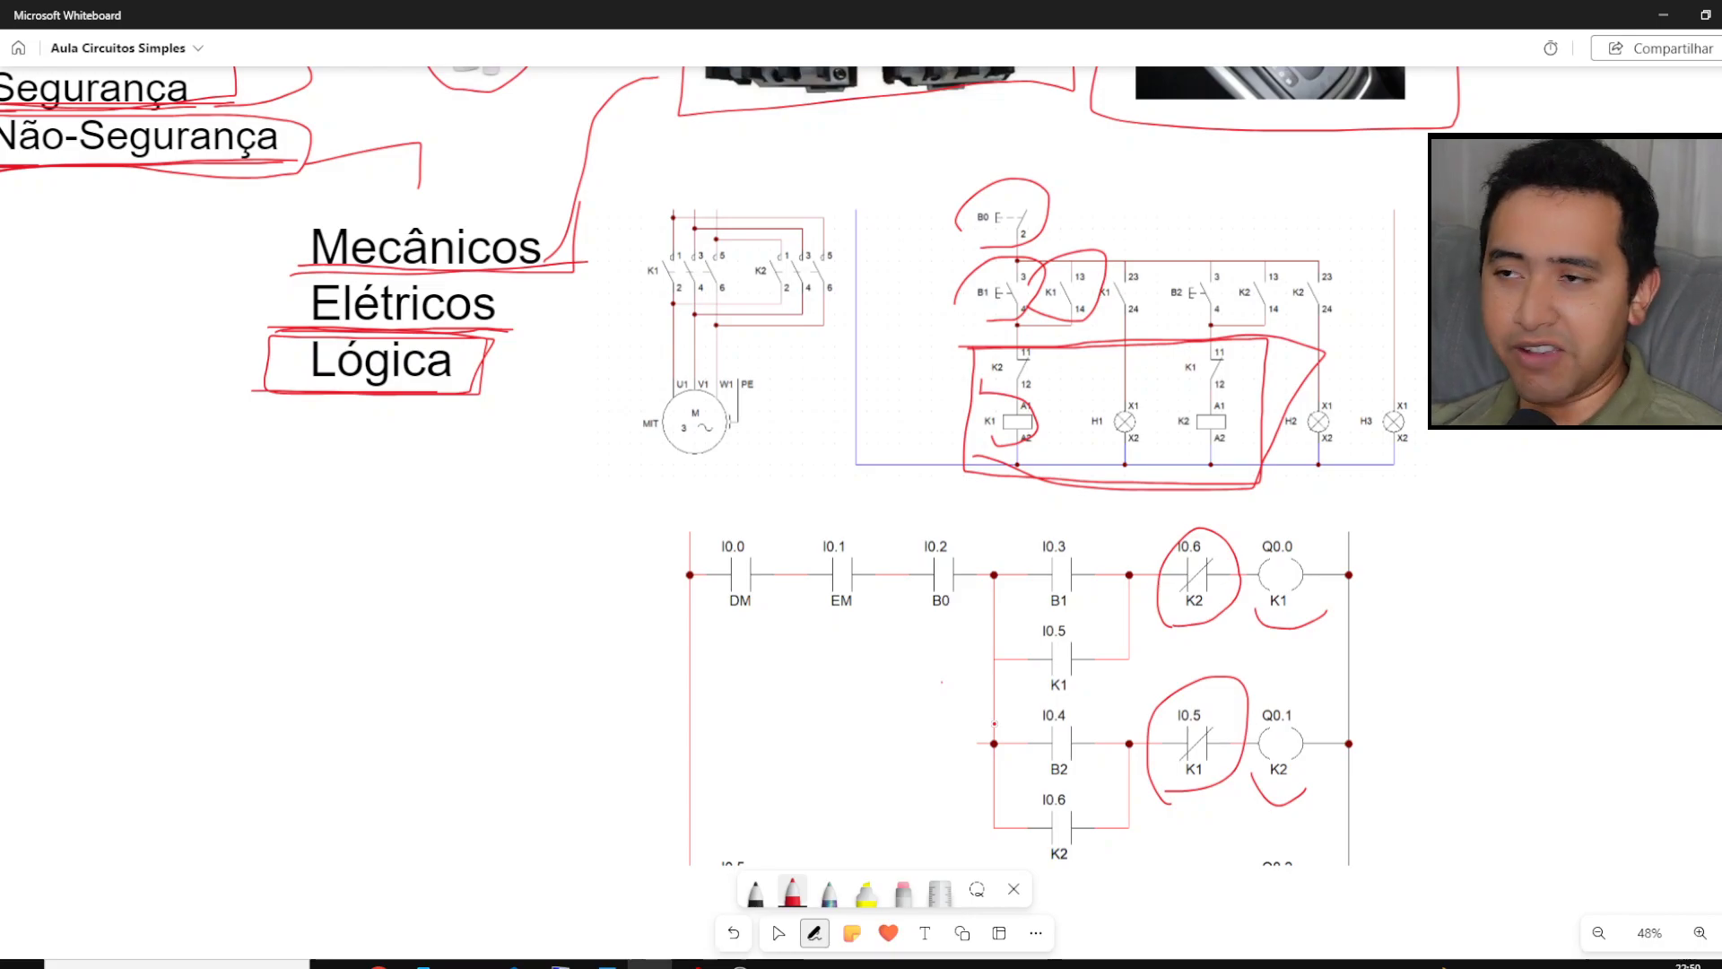
key("Escape")
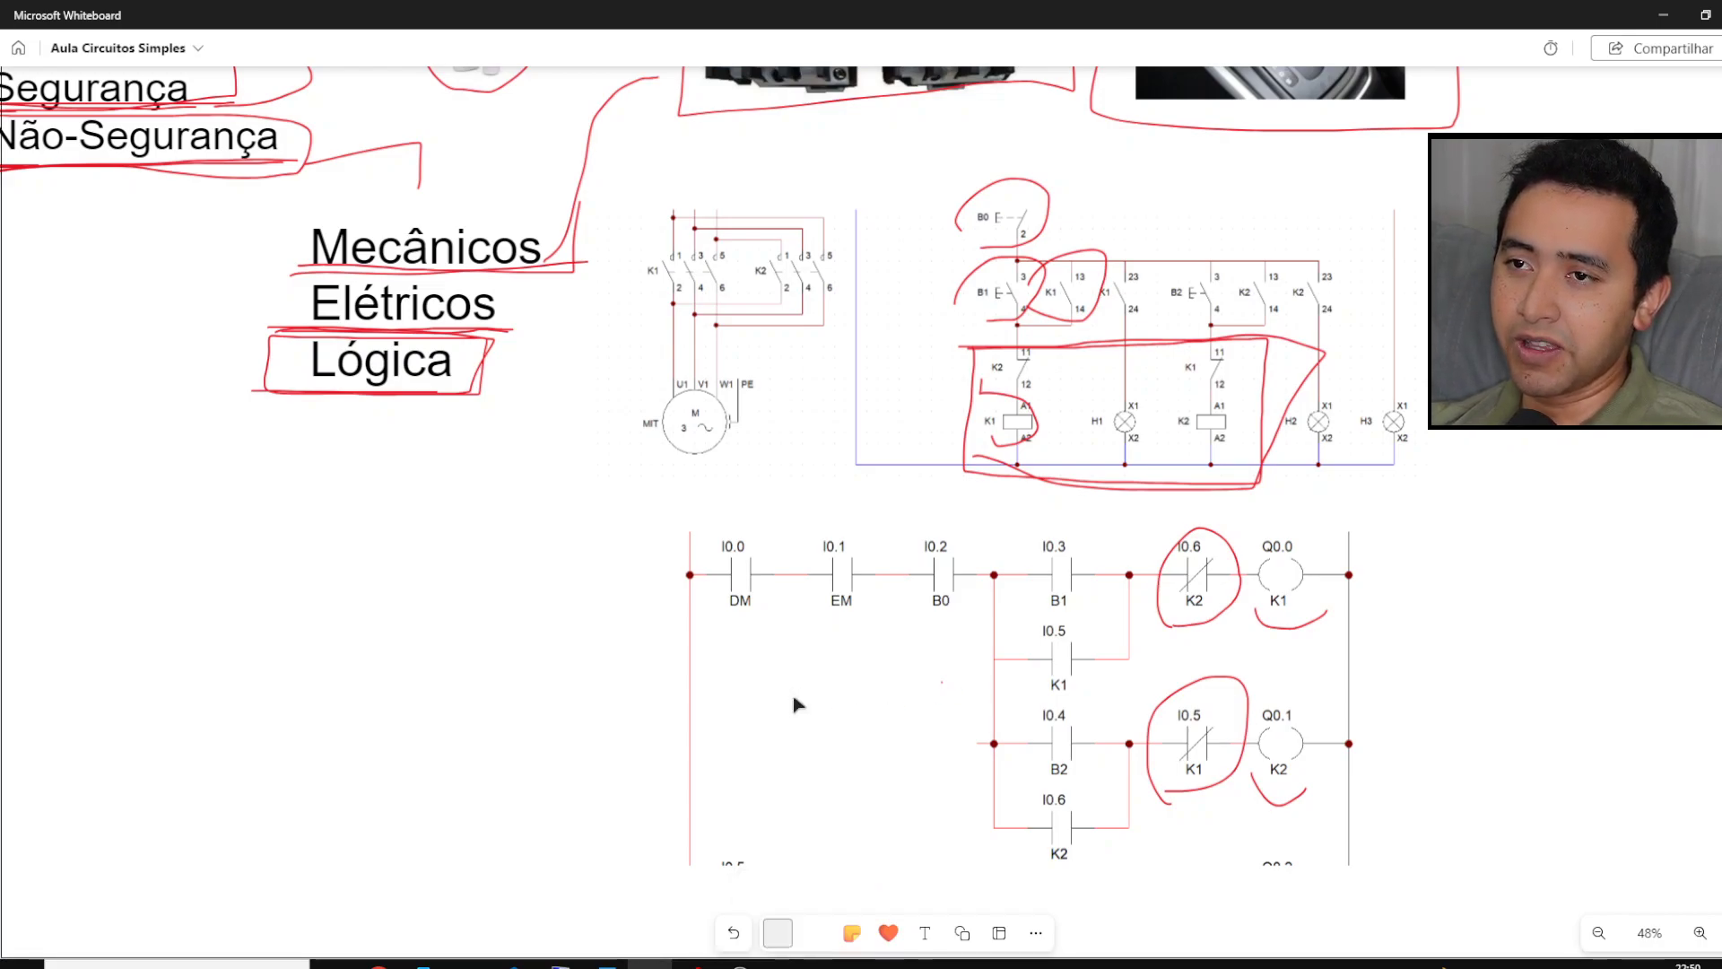
left_click(790, 707)
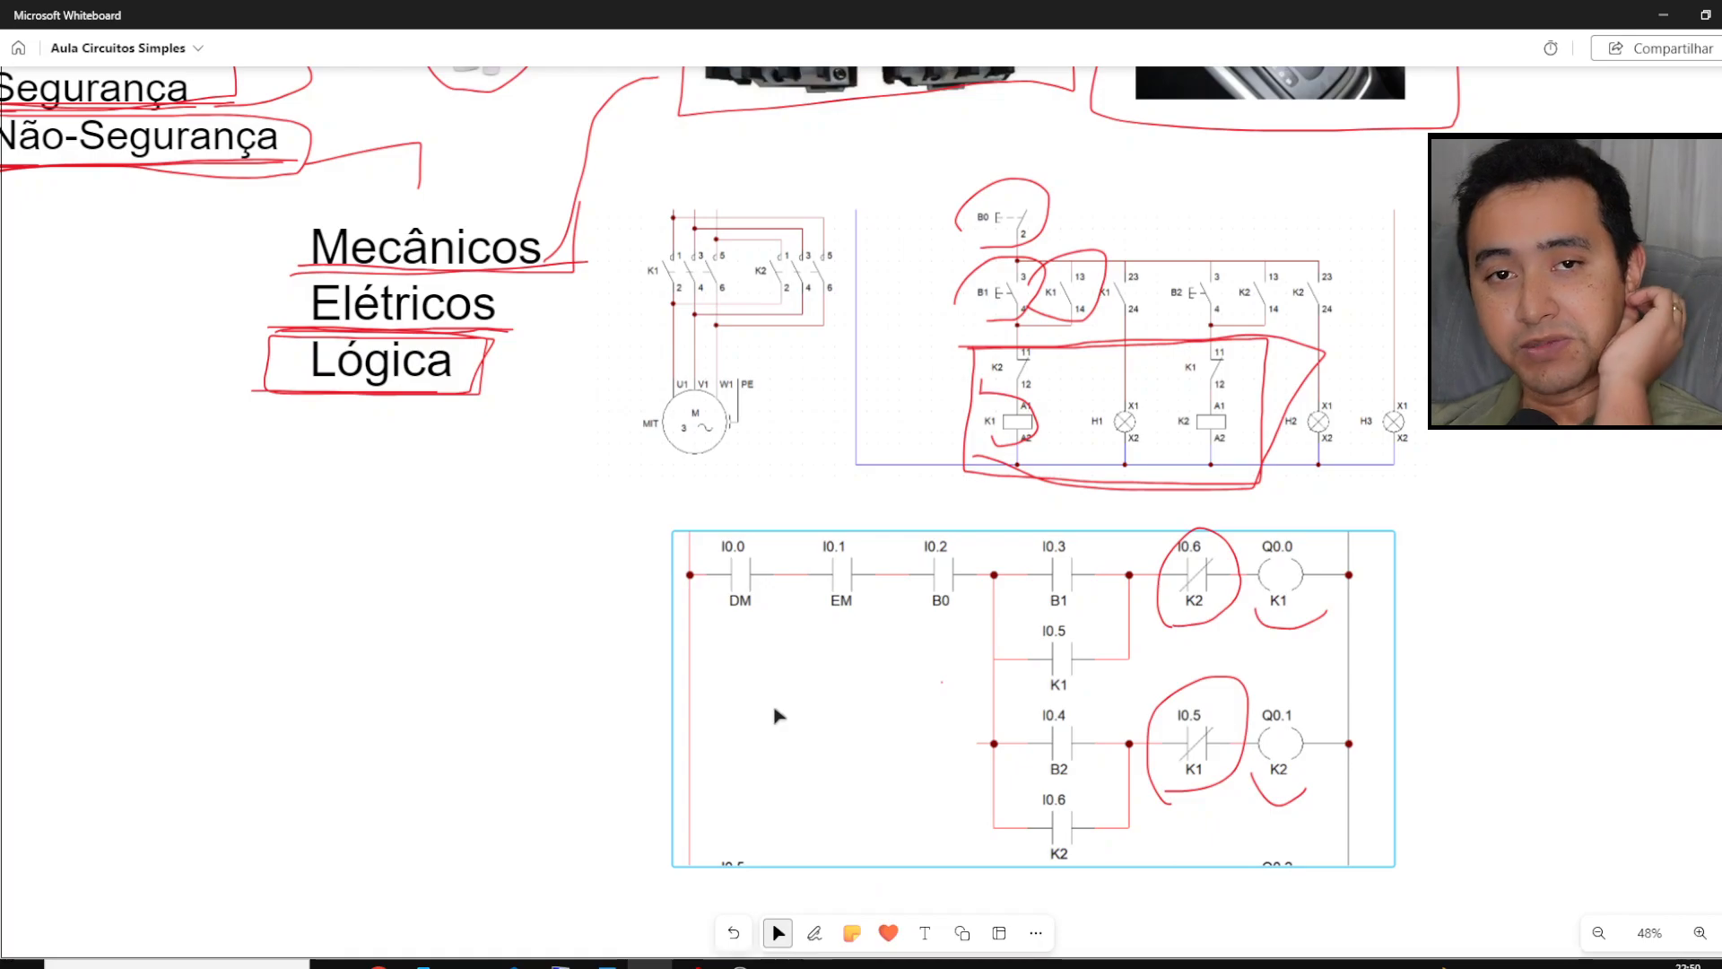
left_click(545, 658)
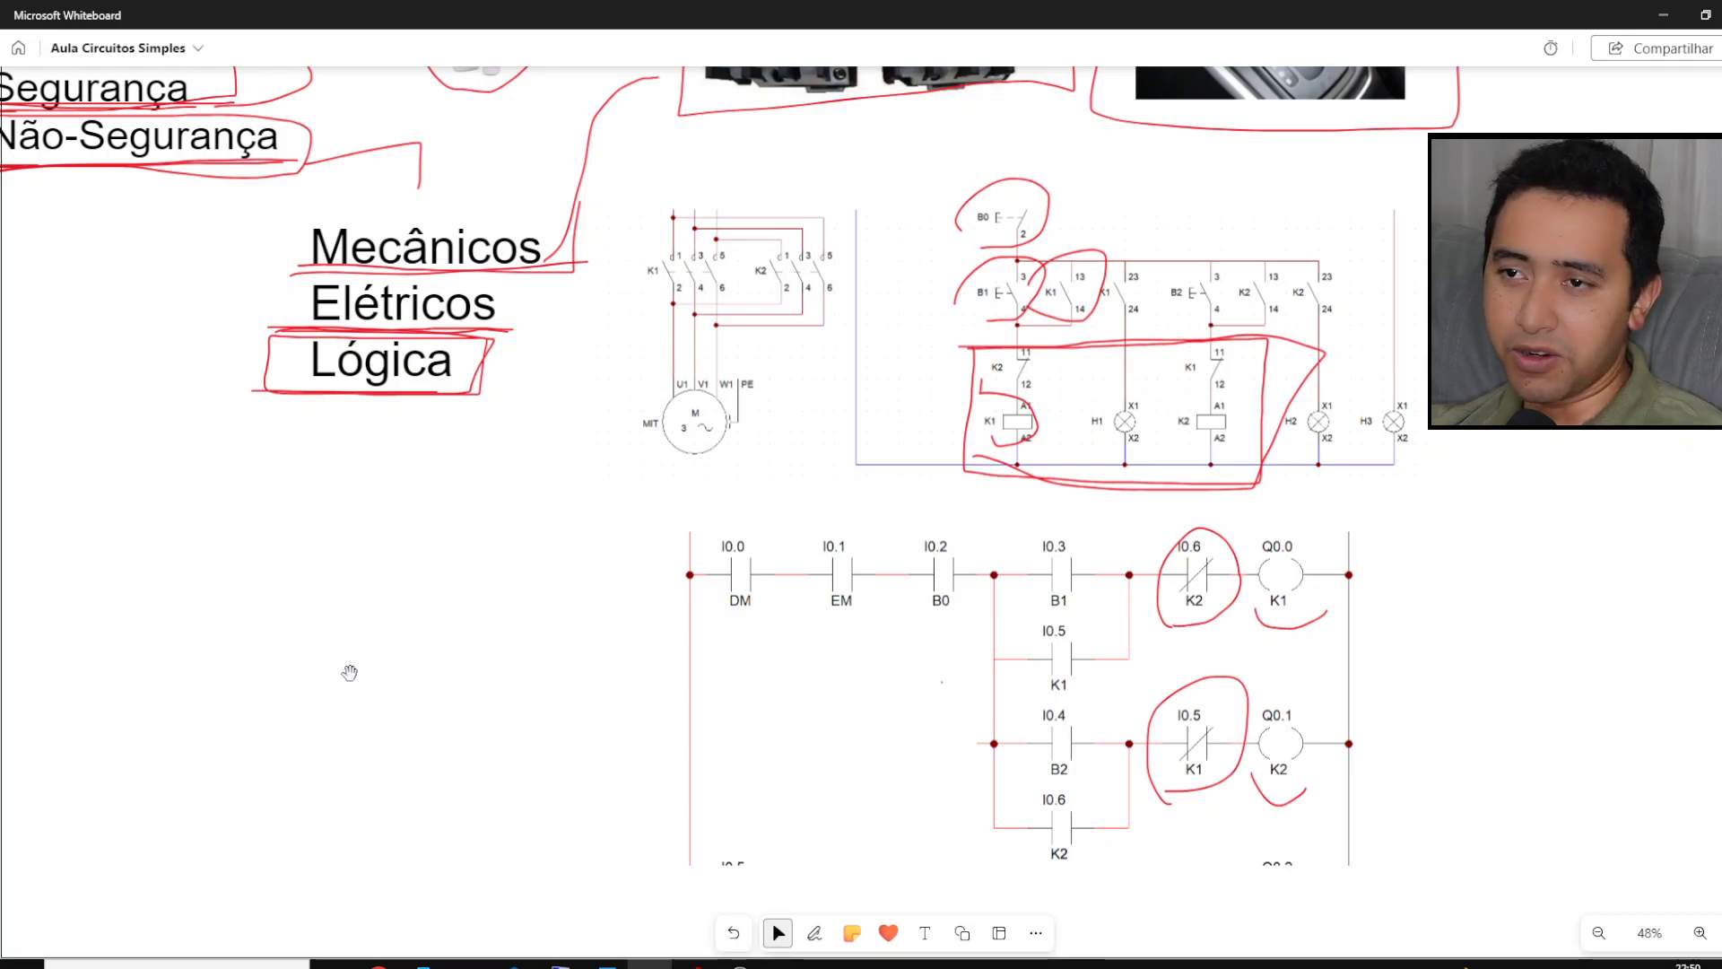
Step: Review the Intertravamentos overview, switch to CADe_SIMU and examine the direct-start motor's power and control diagrams
left_click_drag(258, 585, 416, 704)
scroll(255, 621, "down", 1)
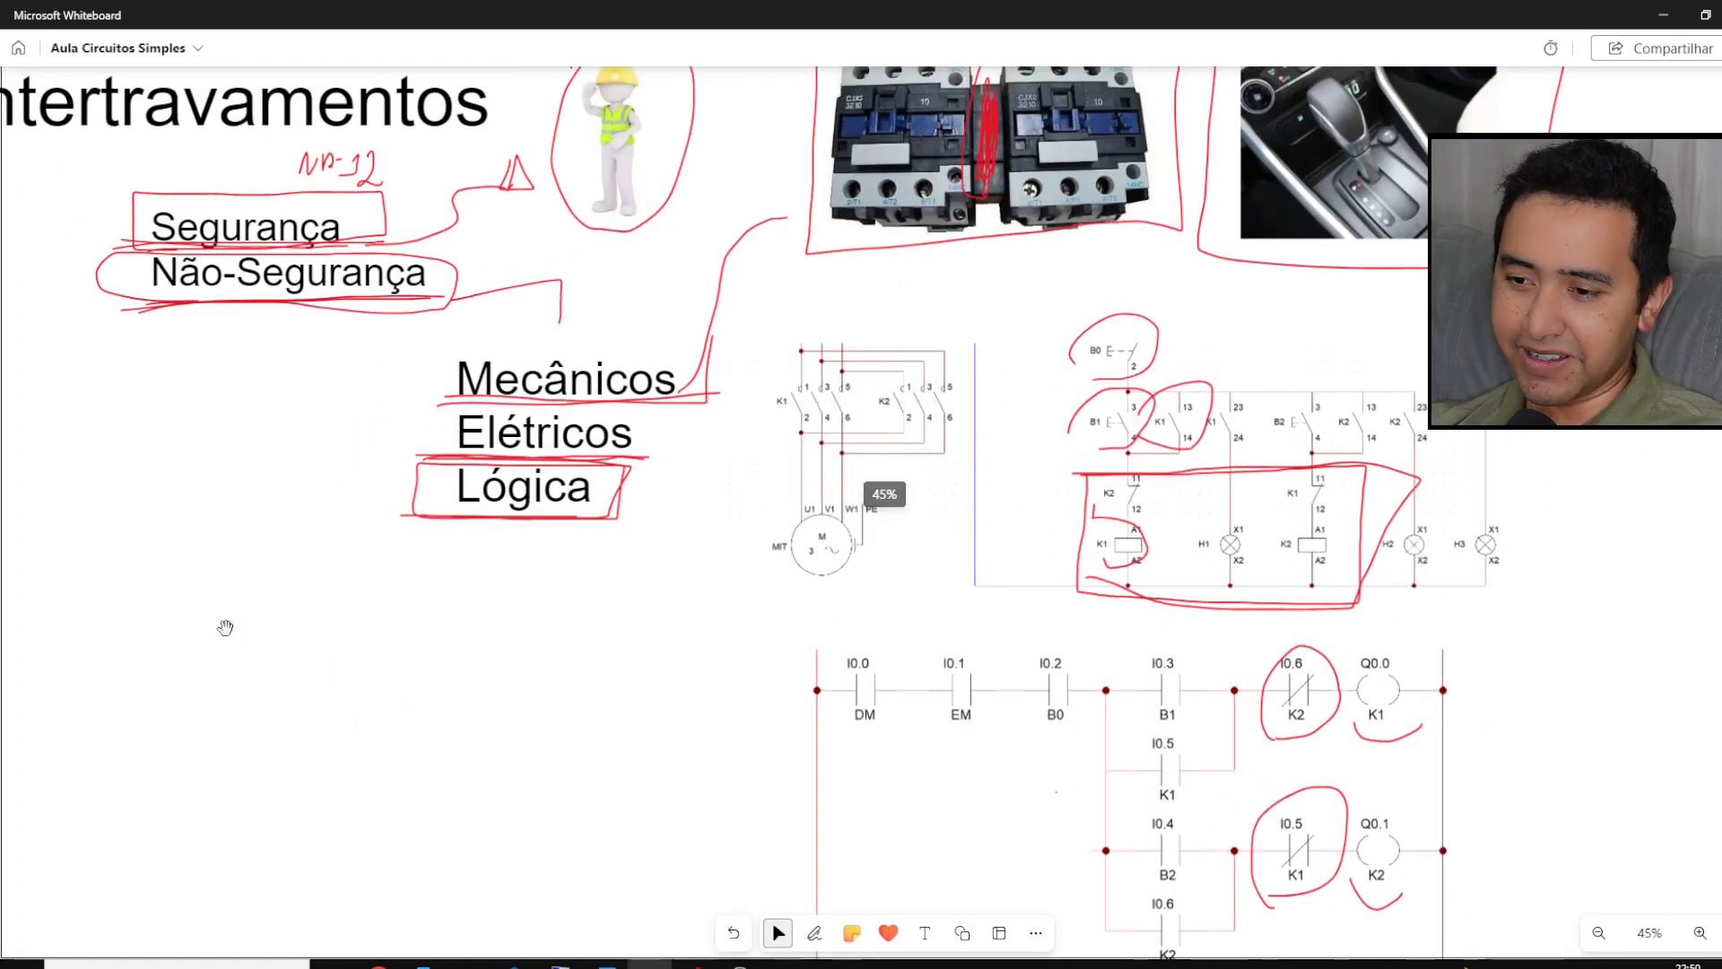
left_click_drag(225, 628, 322, 679)
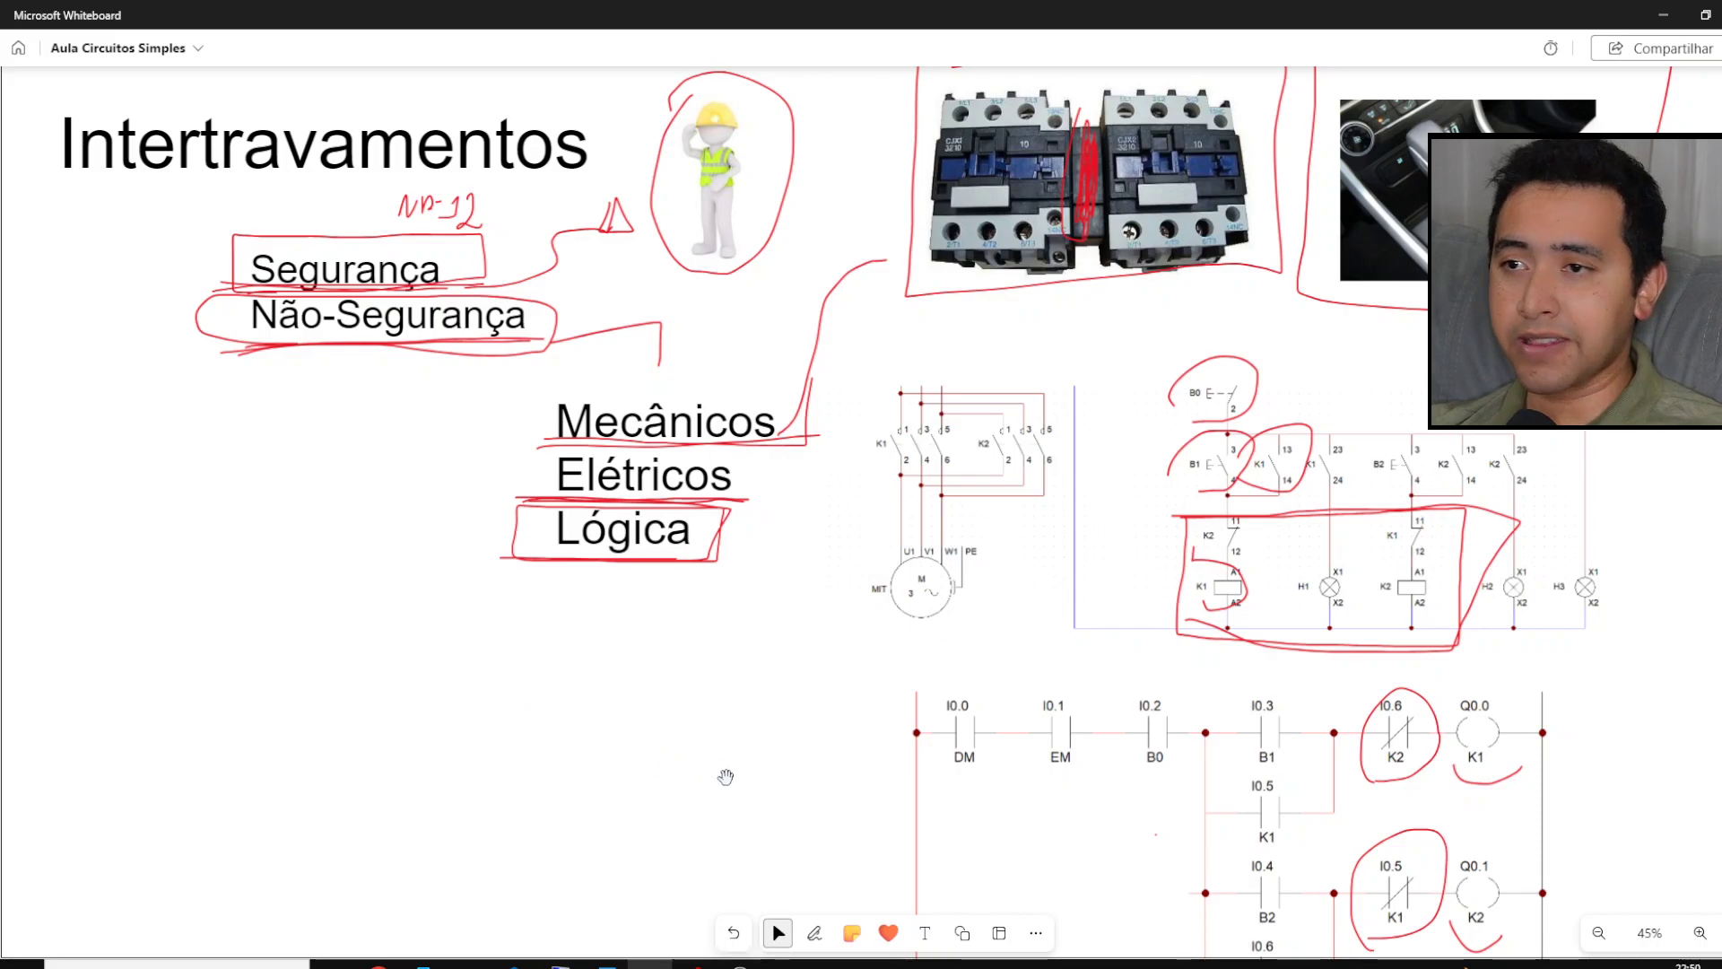
left_click(698, 965)
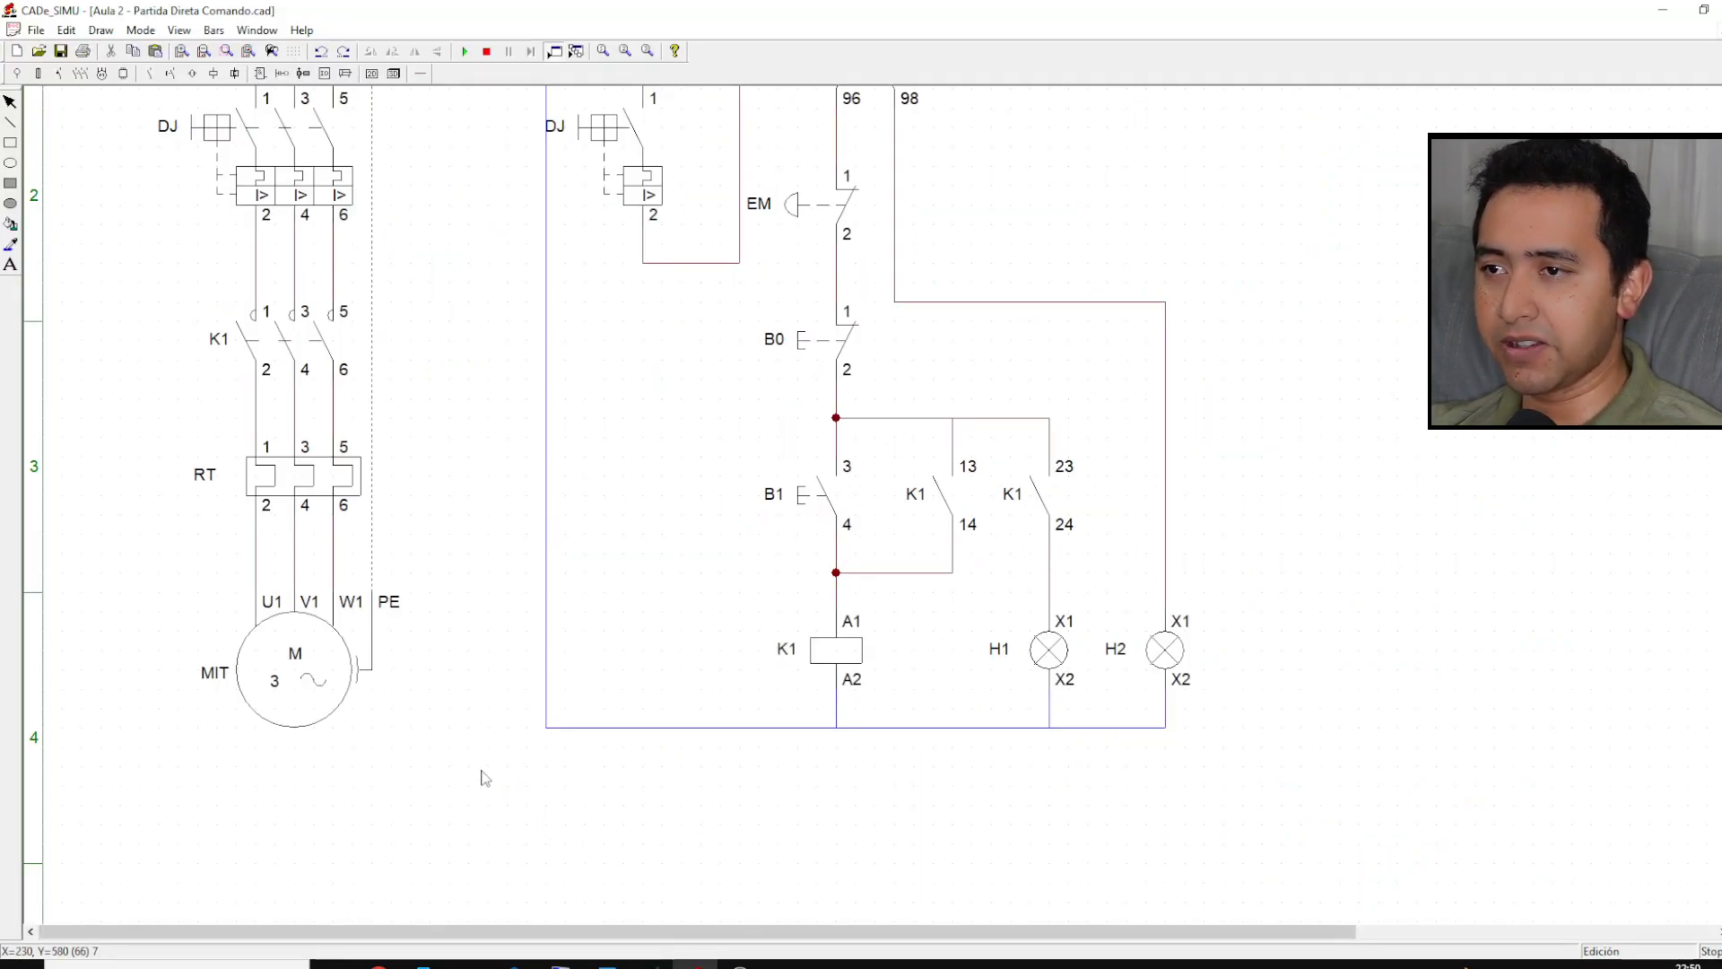
scroll(451, 758, "down", 1)
scroll(451, 687, "down", 1)
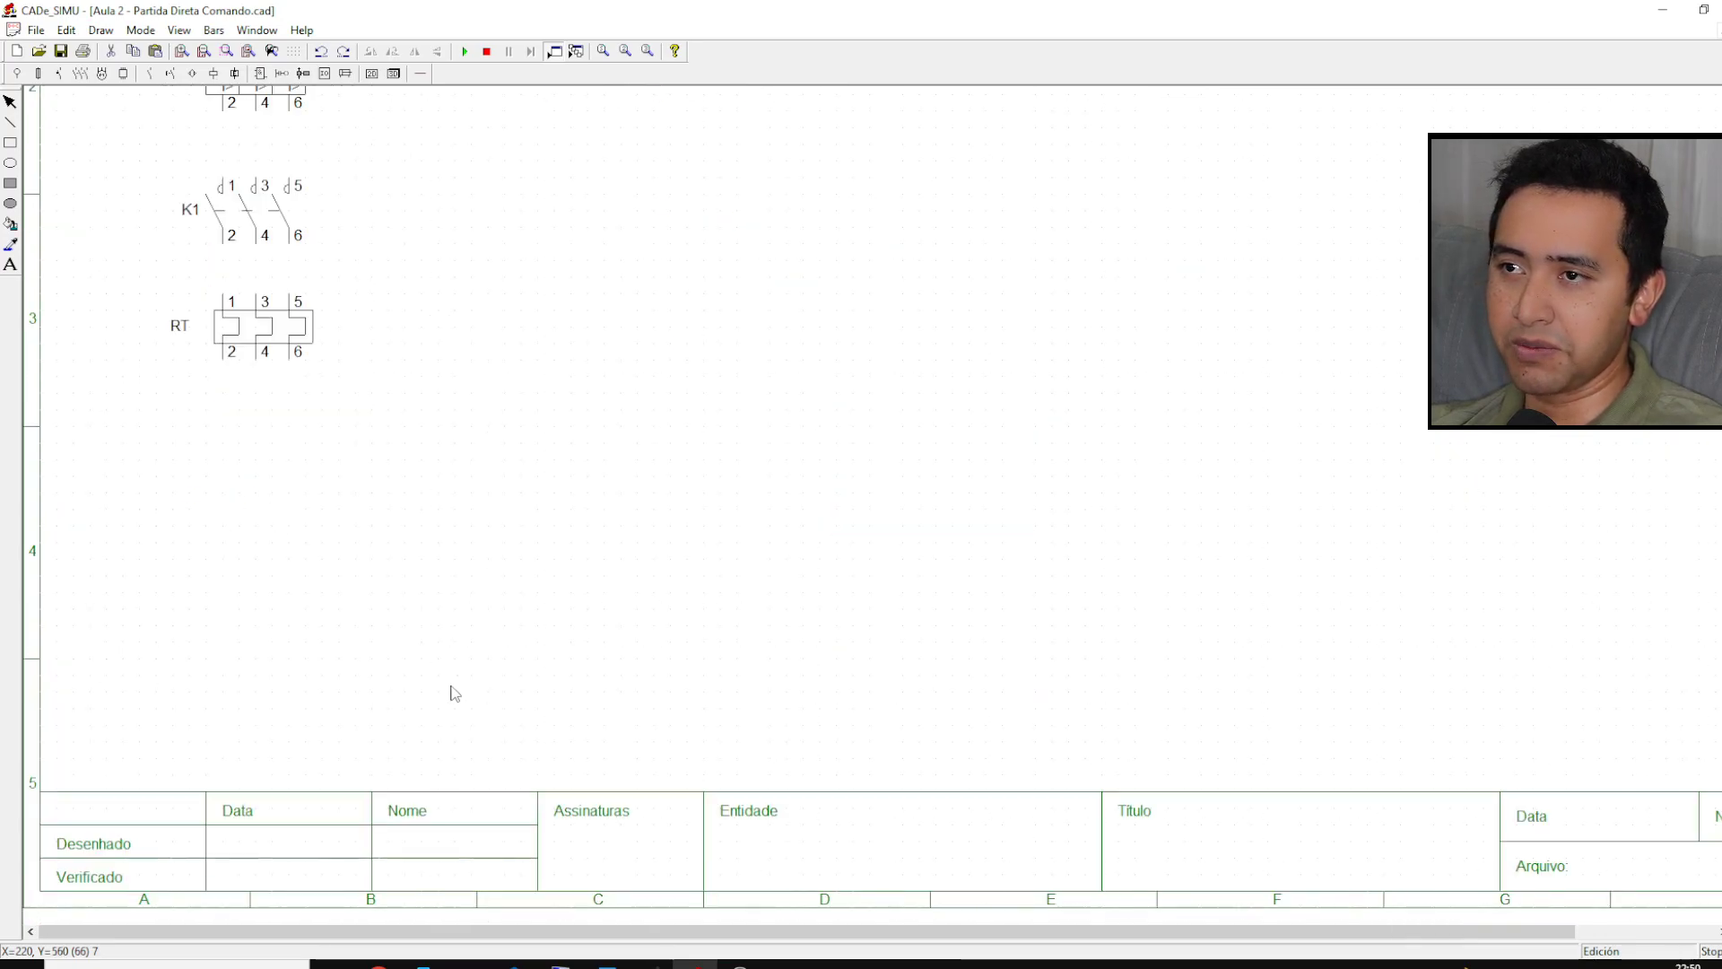
scroll(386, 641, "up", 4)
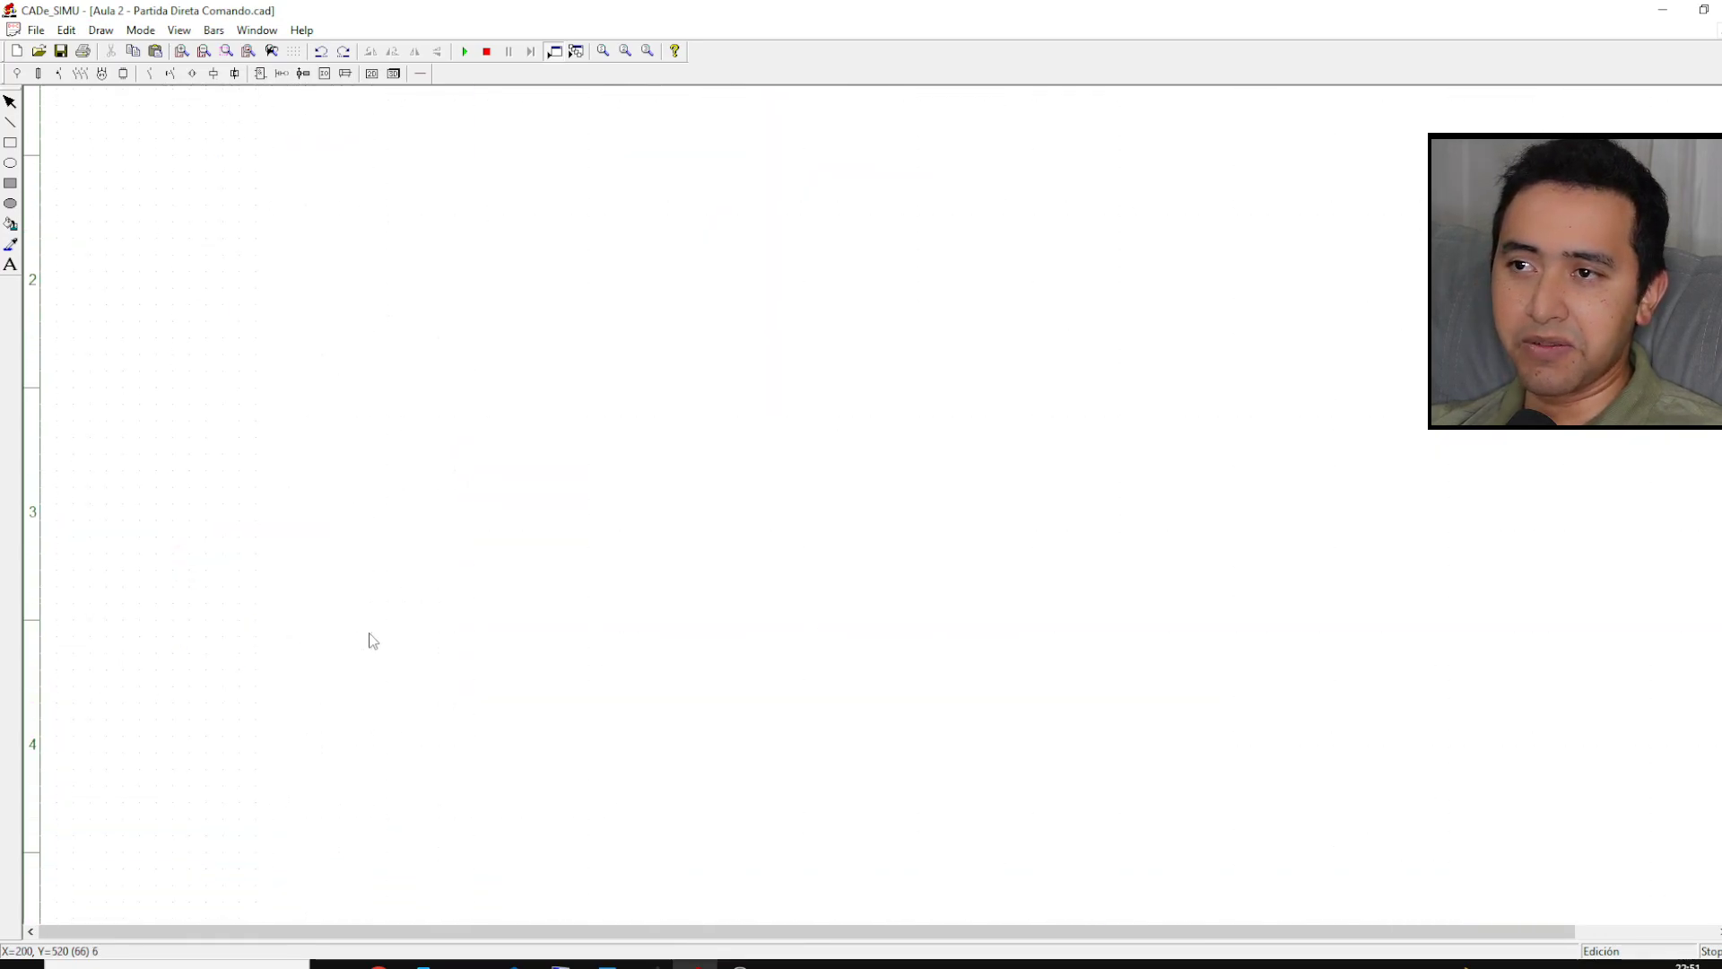
scroll(373, 640, "up", 2)
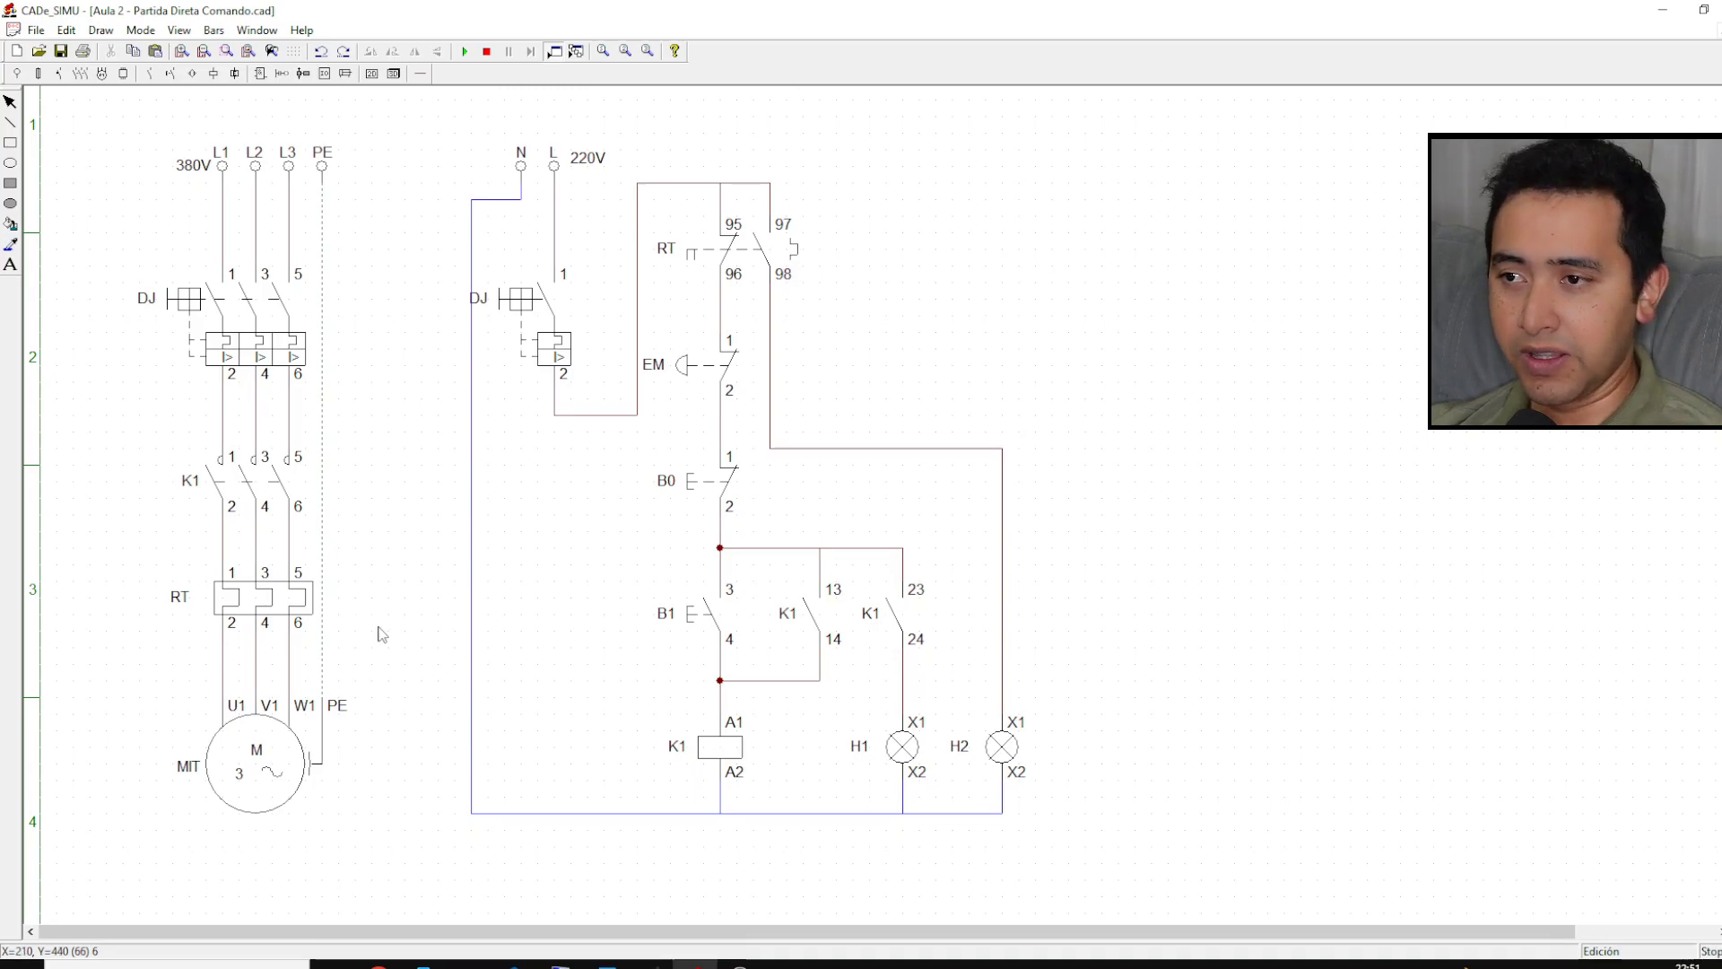
Step: Switch to Microsoft Whiteboard and sketch a long, narrow conveyor belt in red in the empty area below the Intertravamentos list
left_click(649, 965)
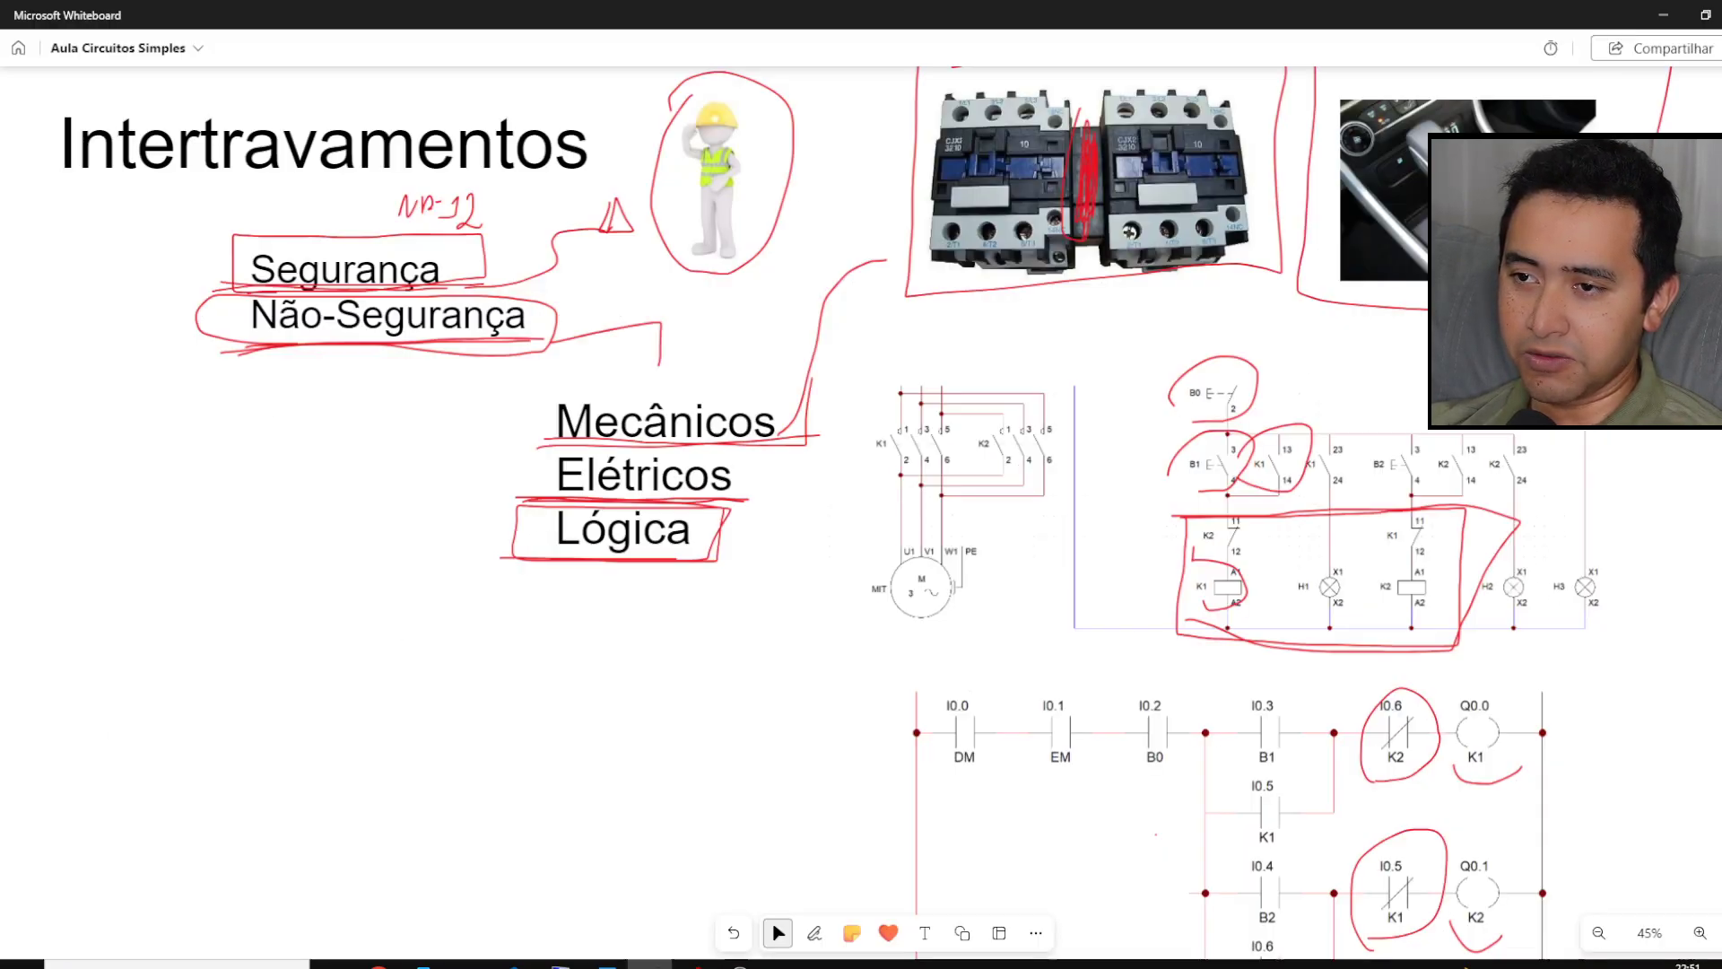
scroll(542, 807, "down", 3)
left_click_drag(600, 691, 706, 631)
scroll(718, 619, "up", 1)
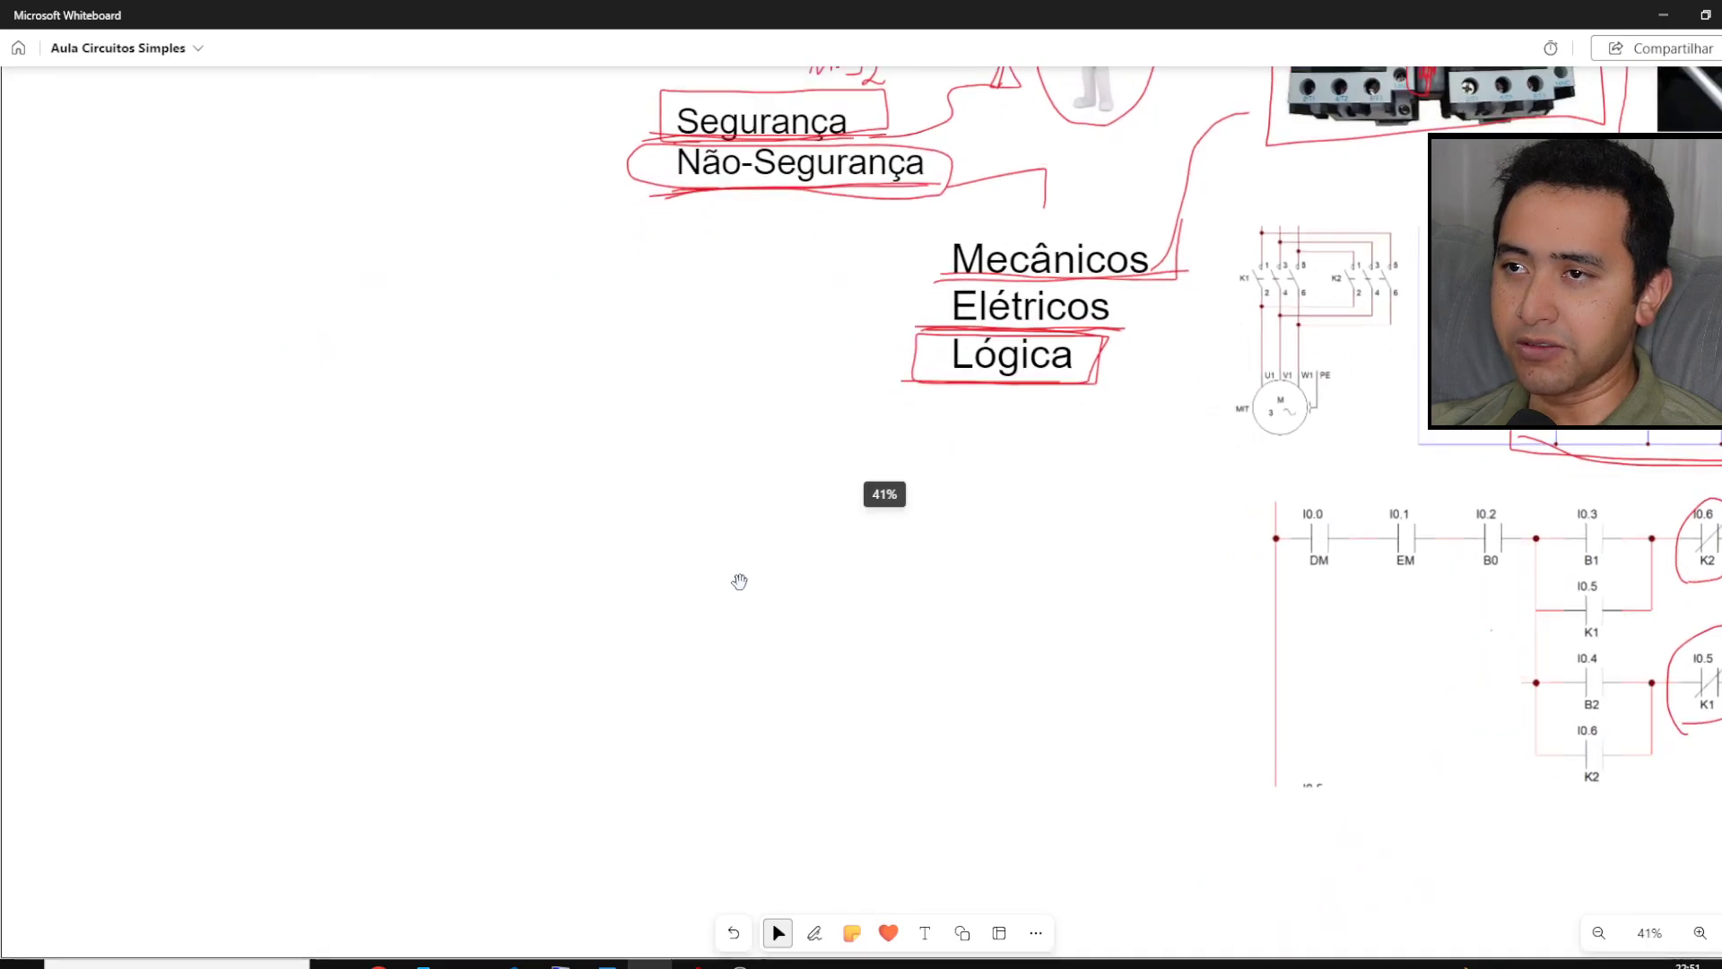
left_click(815, 933)
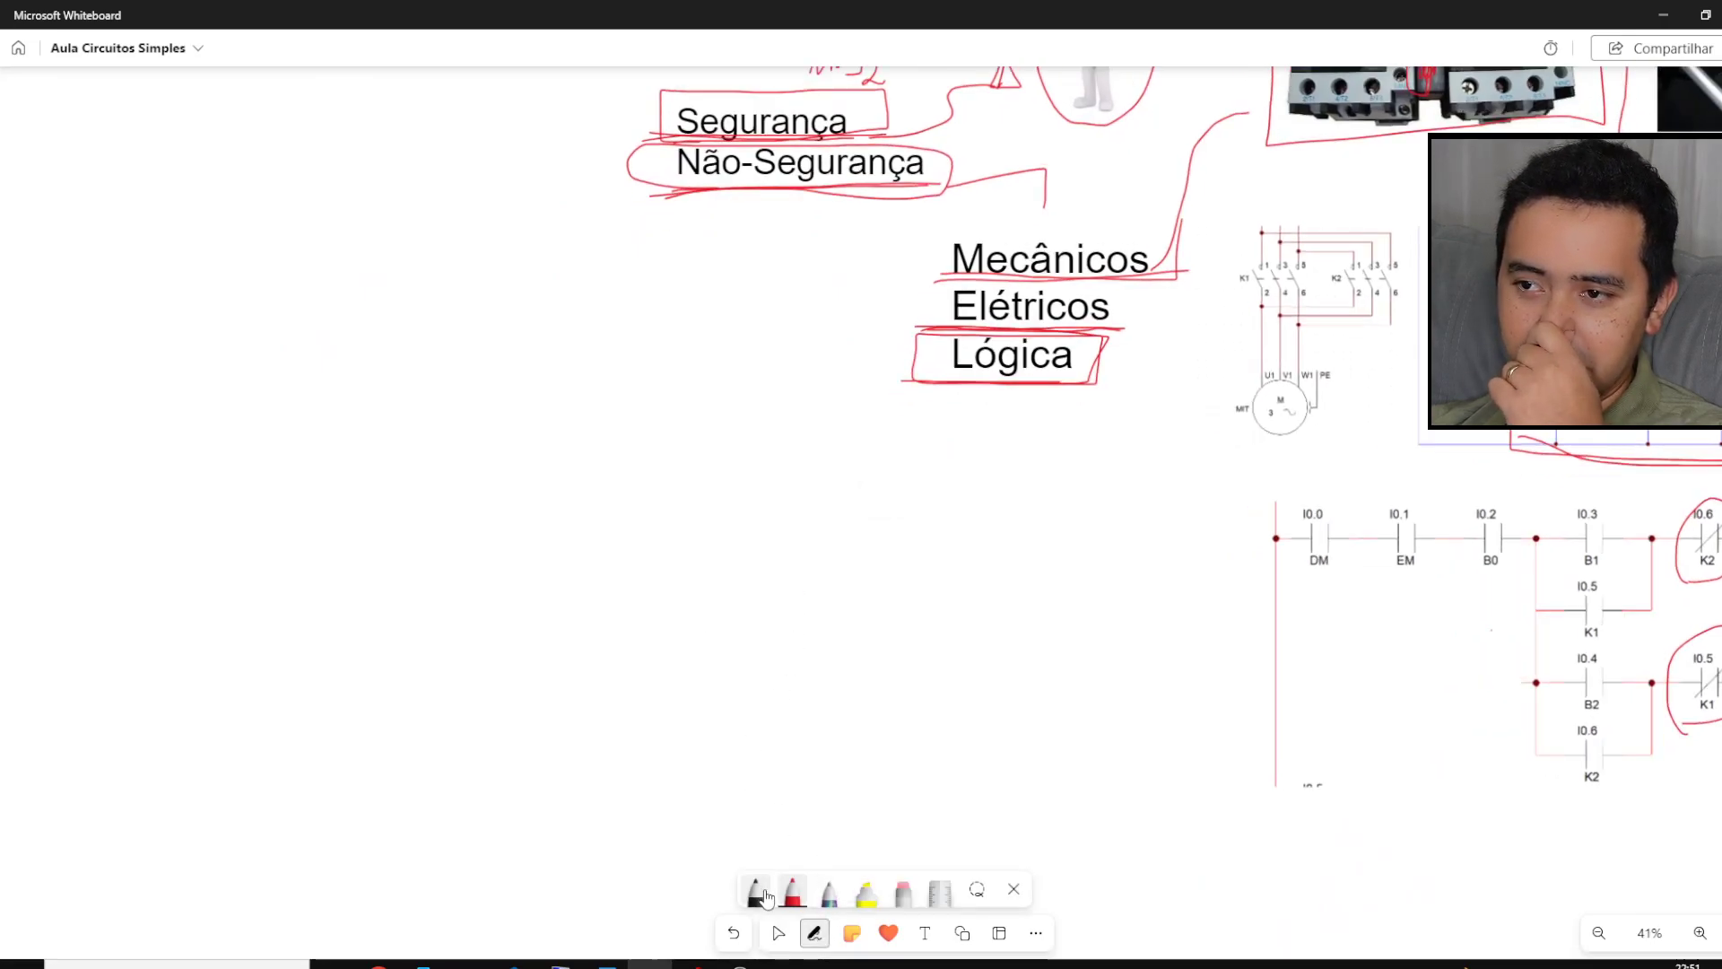
left_click(793, 893)
left_click(793, 892)
left_click(492, 608)
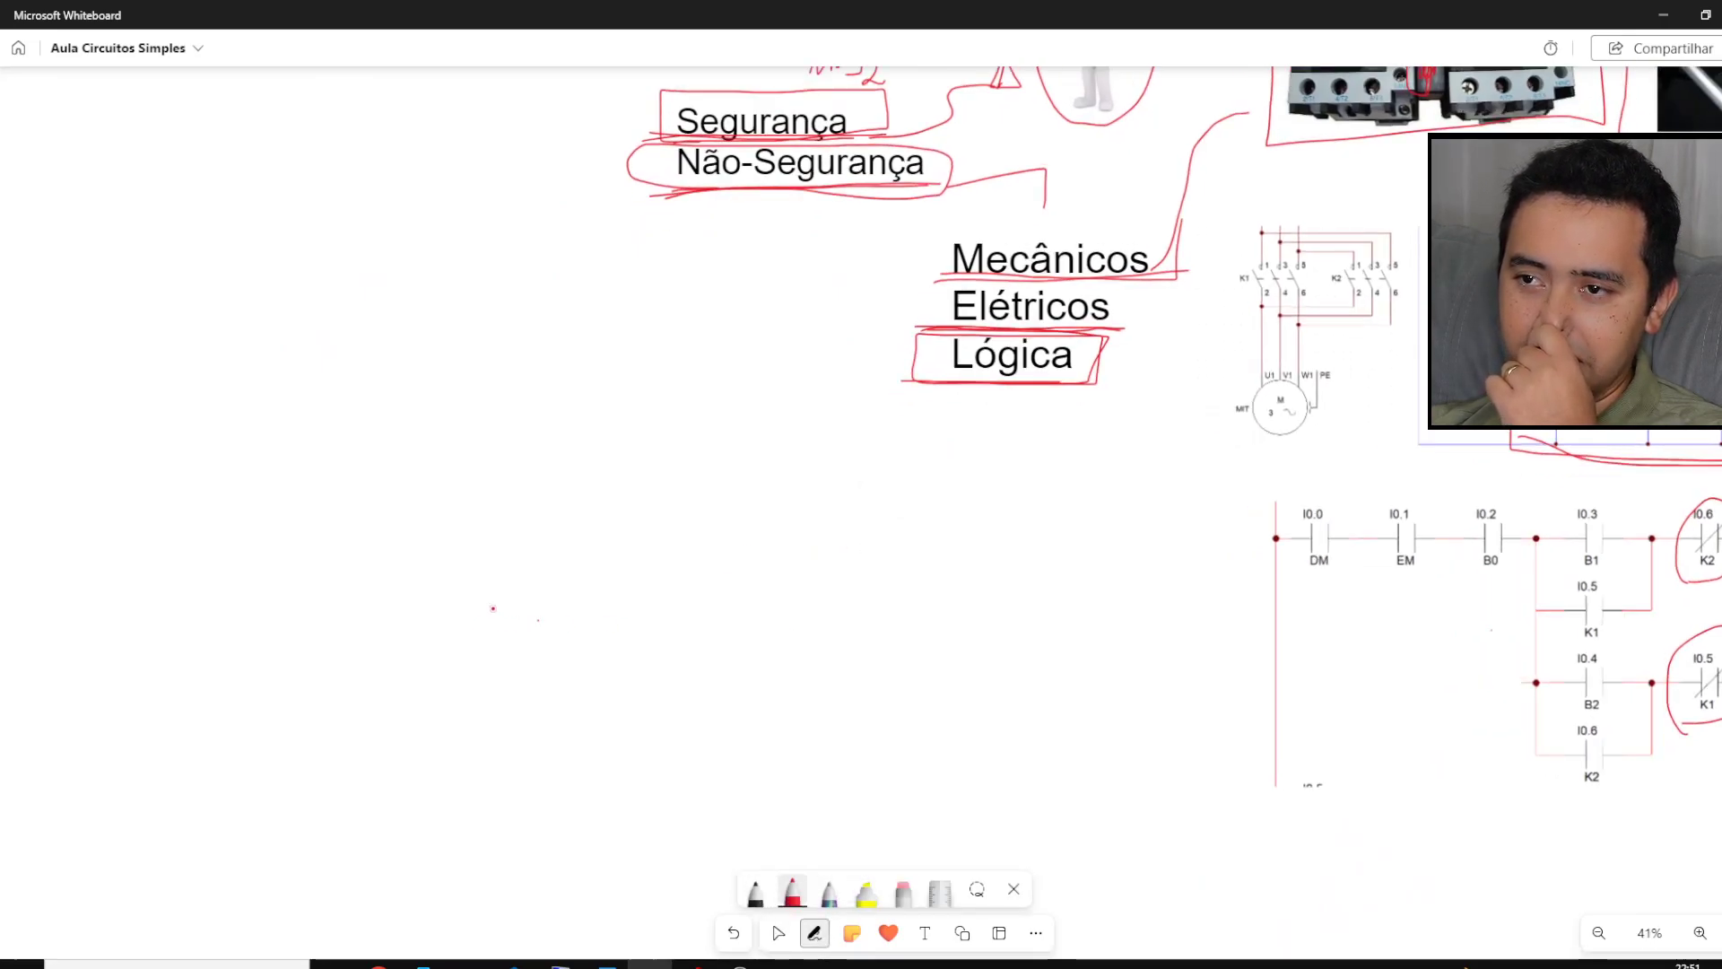
mouse_move(459, 607)
left_mouse_down()
mouse_move(731, 588)
mouse_move(453, 585)
mouse_move(462, 608)
left_mouse_up()
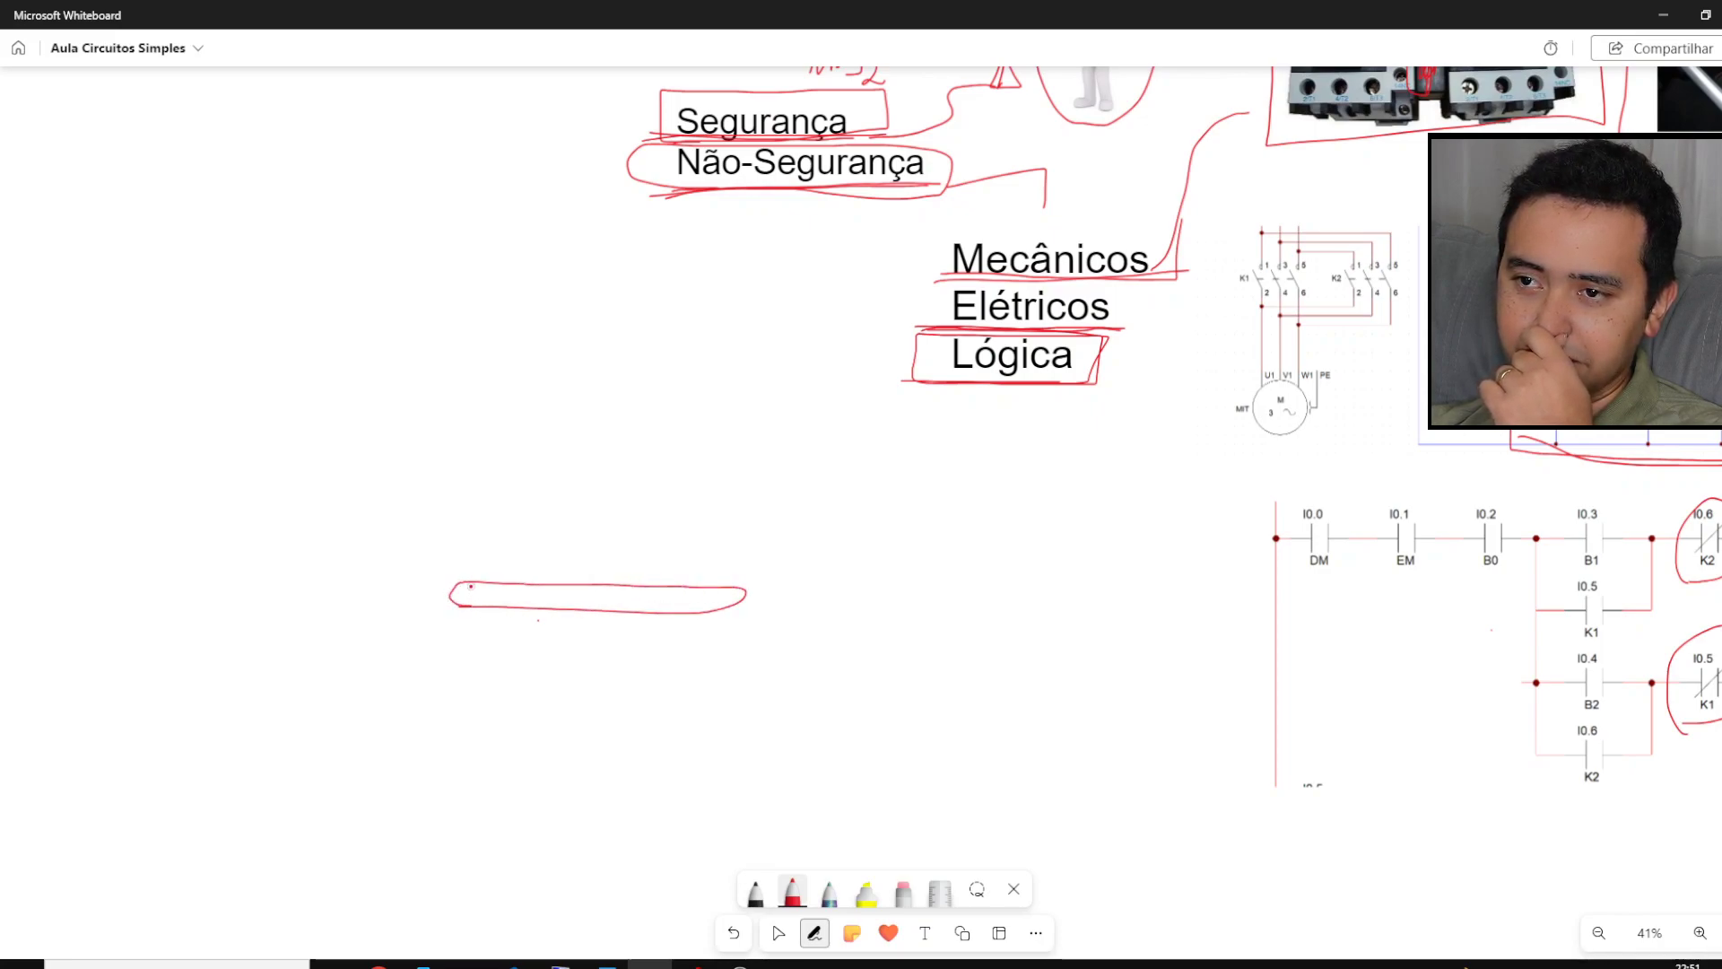
Step: Sketch two more red conveyors with end rollers, each stepping down from the previous one, and dot loose material onto the first belt's start
mouse_move(709, 588)
left_mouse_down()
mouse_move(698, 607)
mouse_move(709, 588)
mouse_move(744, 641)
mouse_move(984, 628)
left_mouse_up()
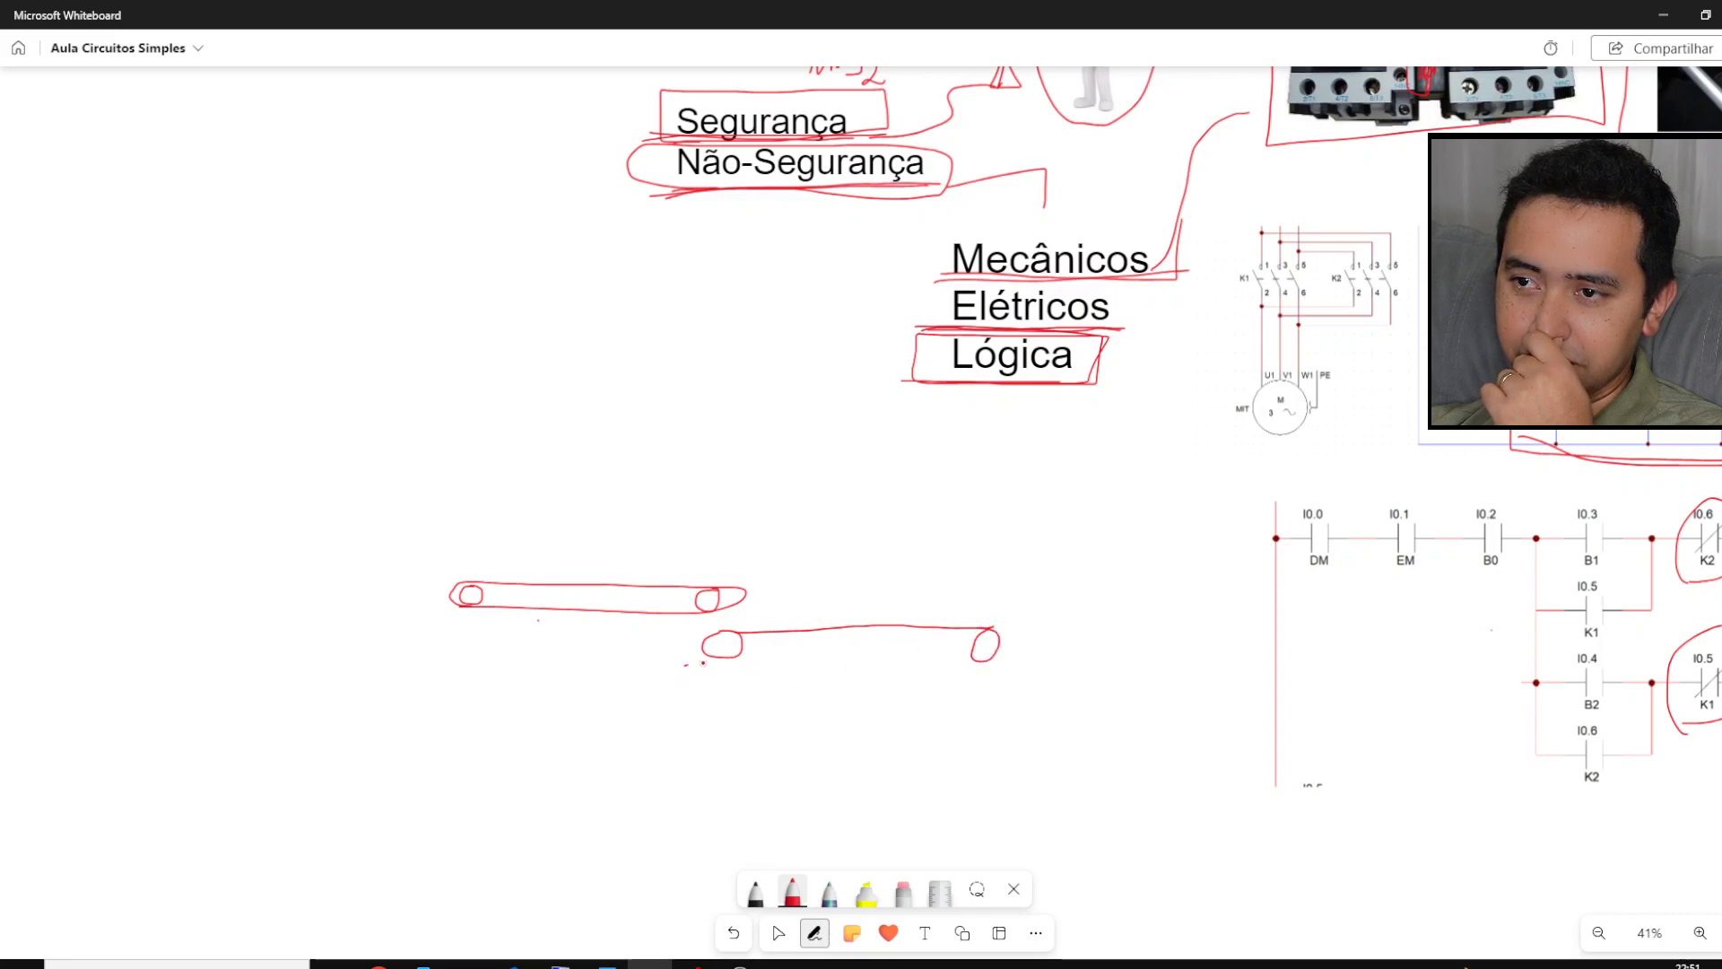
mouse_move(703, 663)
left_mouse_down()
mouse_move(1253, 667)
mouse_move(1236, 689)
mouse_move(1245, 666)
left_mouse_up()
left_click_drag(980, 716, 1253, 678)
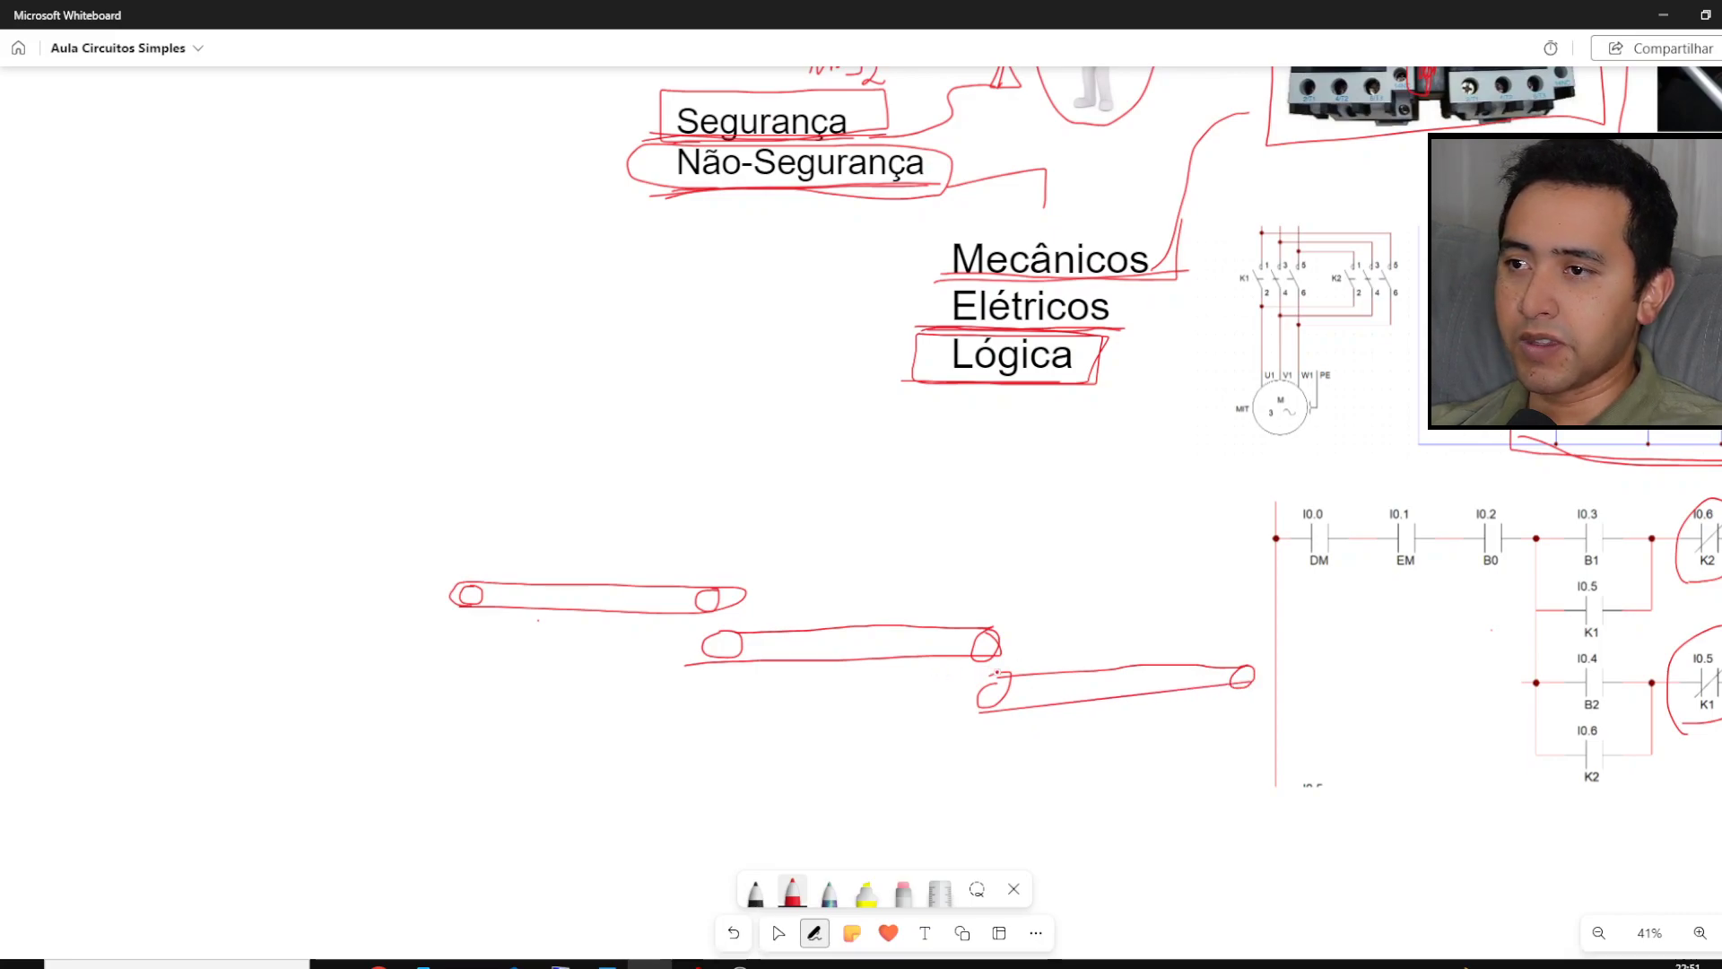
left_click_drag(996, 673, 963, 721)
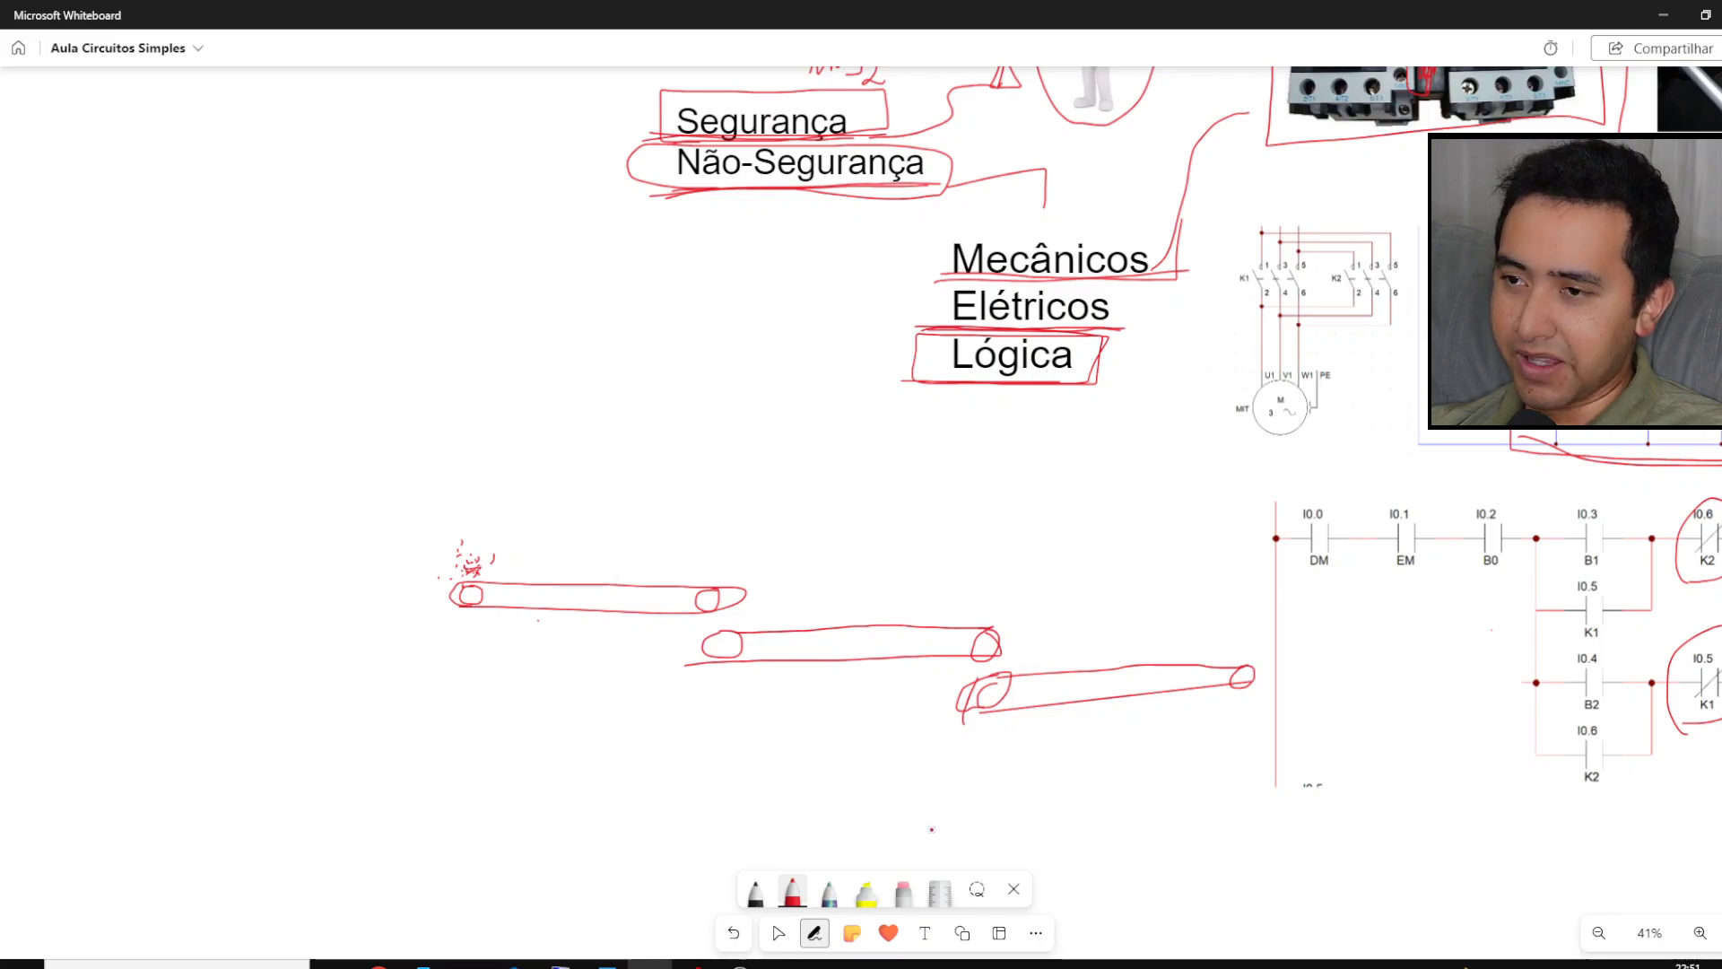
Step: Draw black material-flow arrows over the three conveyors and a hatched pile below the end of the last one
left_click(757, 890)
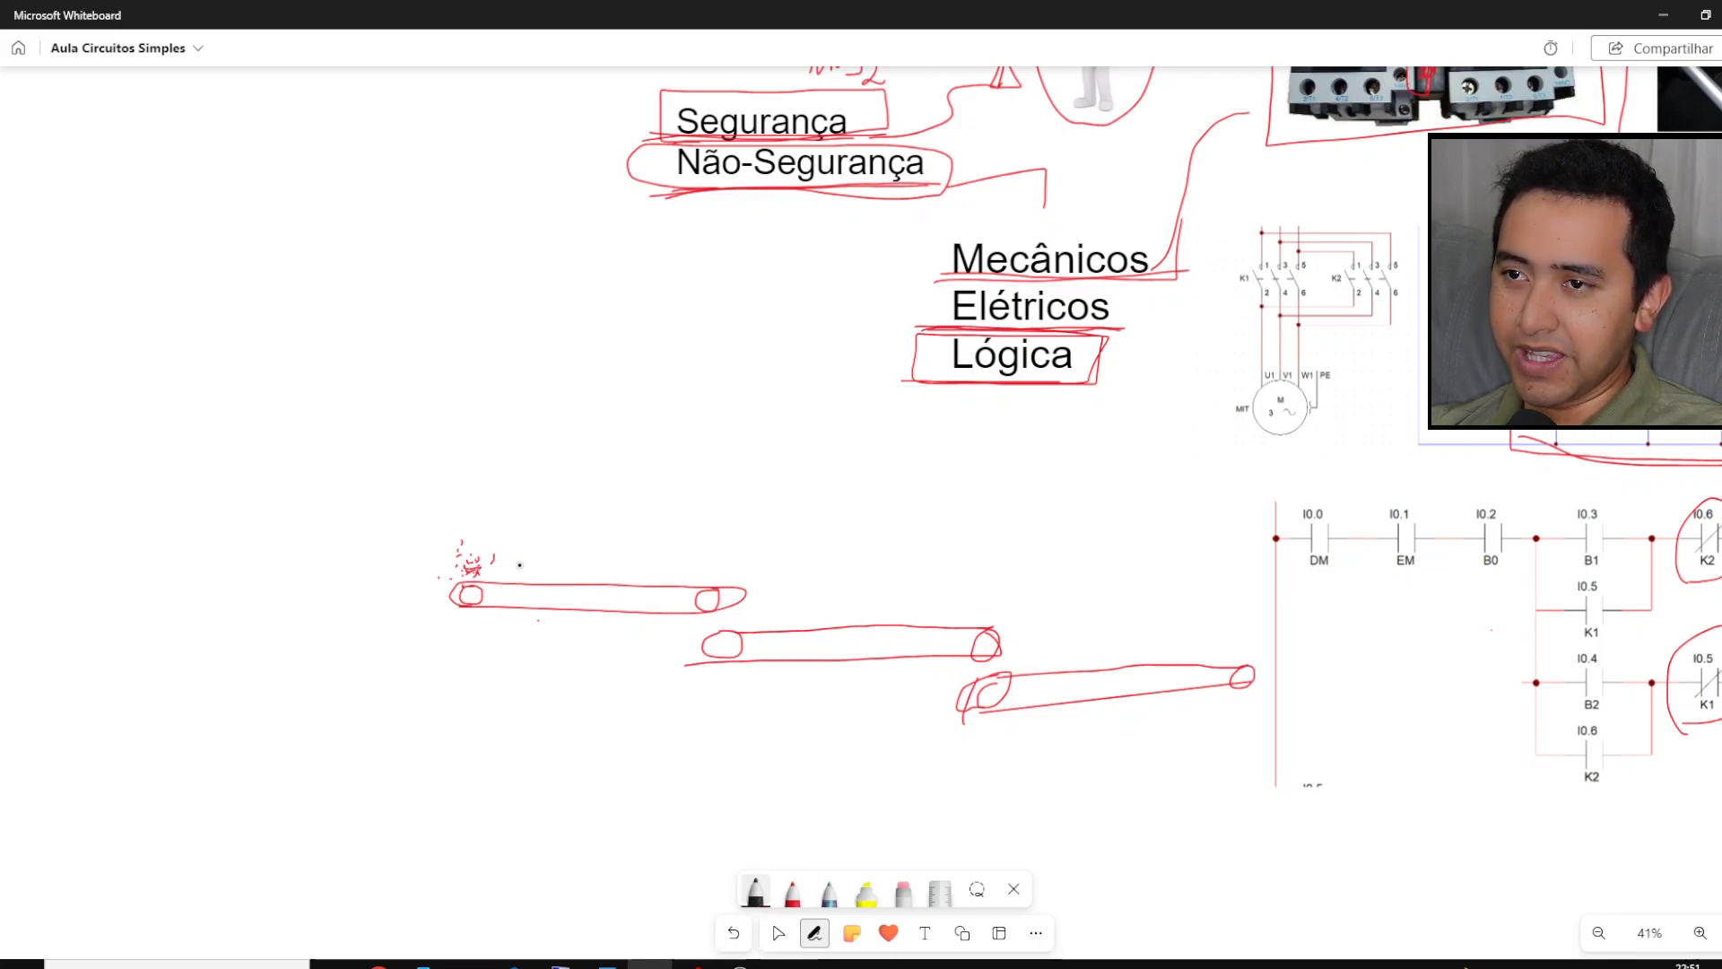
mouse_move(516, 565)
left_mouse_down()
mouse_move(724, 561)
mouse_move(863, 610)
mouse_move(1004, 609)
mouse_move(1061, 656)
mouse_move(1226, 638)
mouse_move(1287, 715)
left_mouse_up()
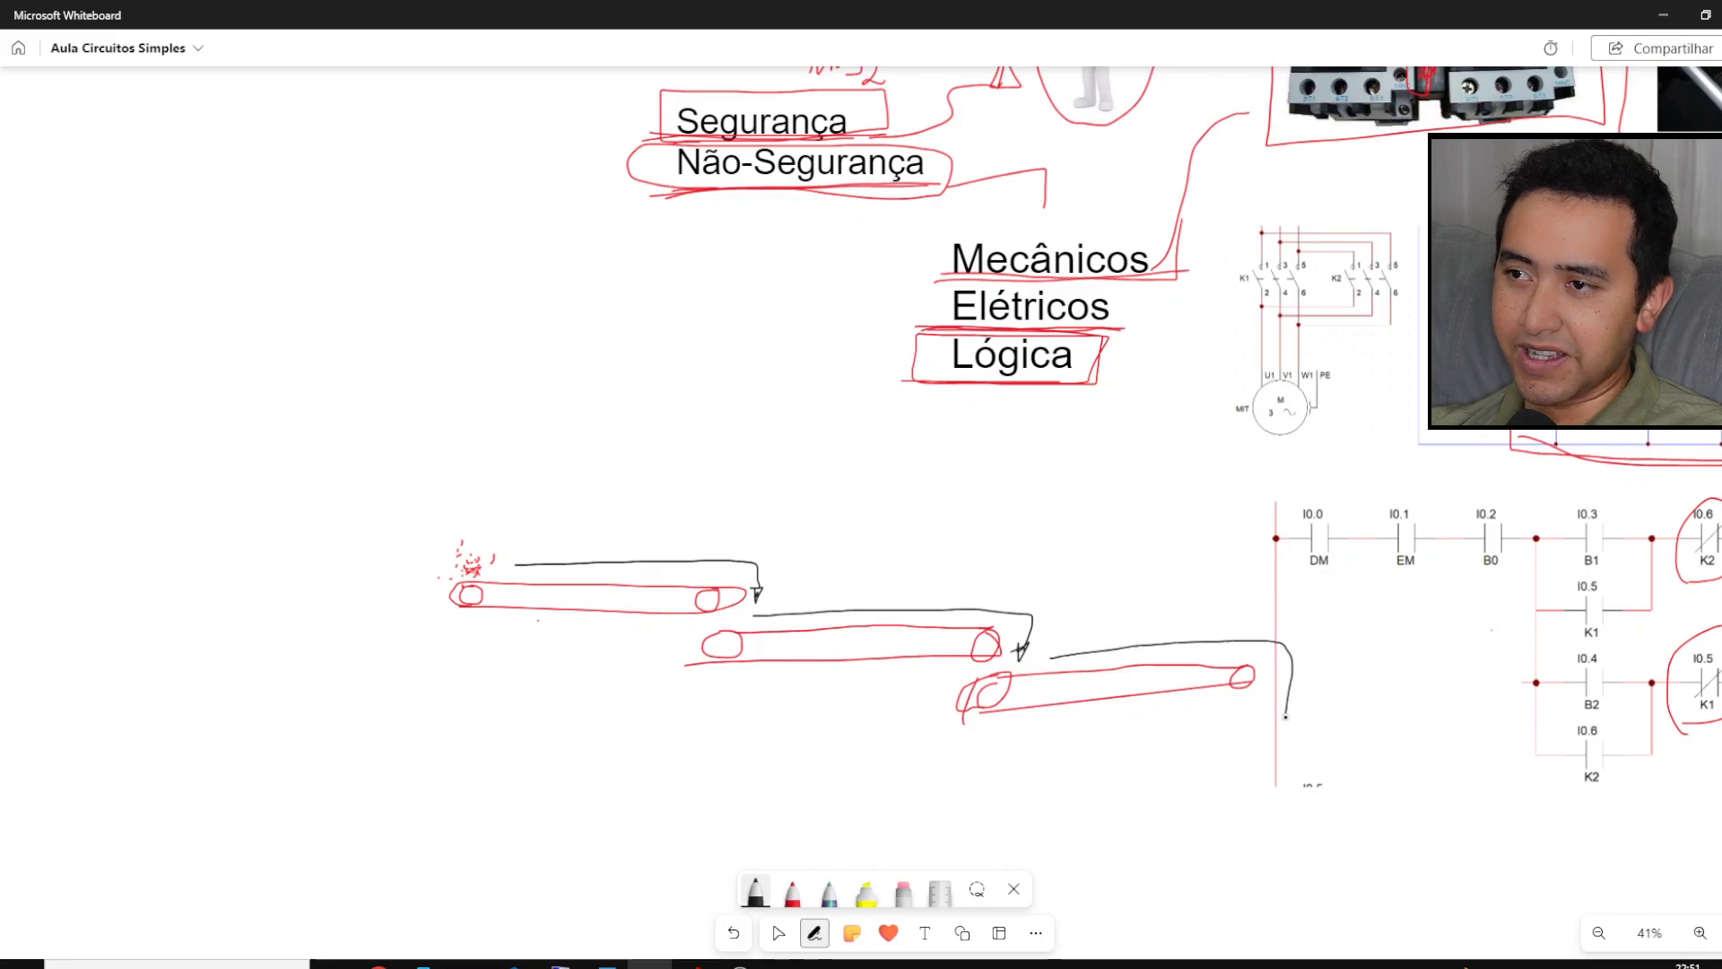
mouse_move(1211, 799)
left_mouse_down()
mouse_move(1246, 745)
mouse_move(1292, 723)
mouse_move(1332, 782)
mouse_move(1223, 806)
mouse_move(1249, 752)
left_mouse_up()
mouse_move(1259, 770)
left_mouse_down()
mouse_move(1260, 741)
mouse_move(1280, 754)
left_mouse_up()
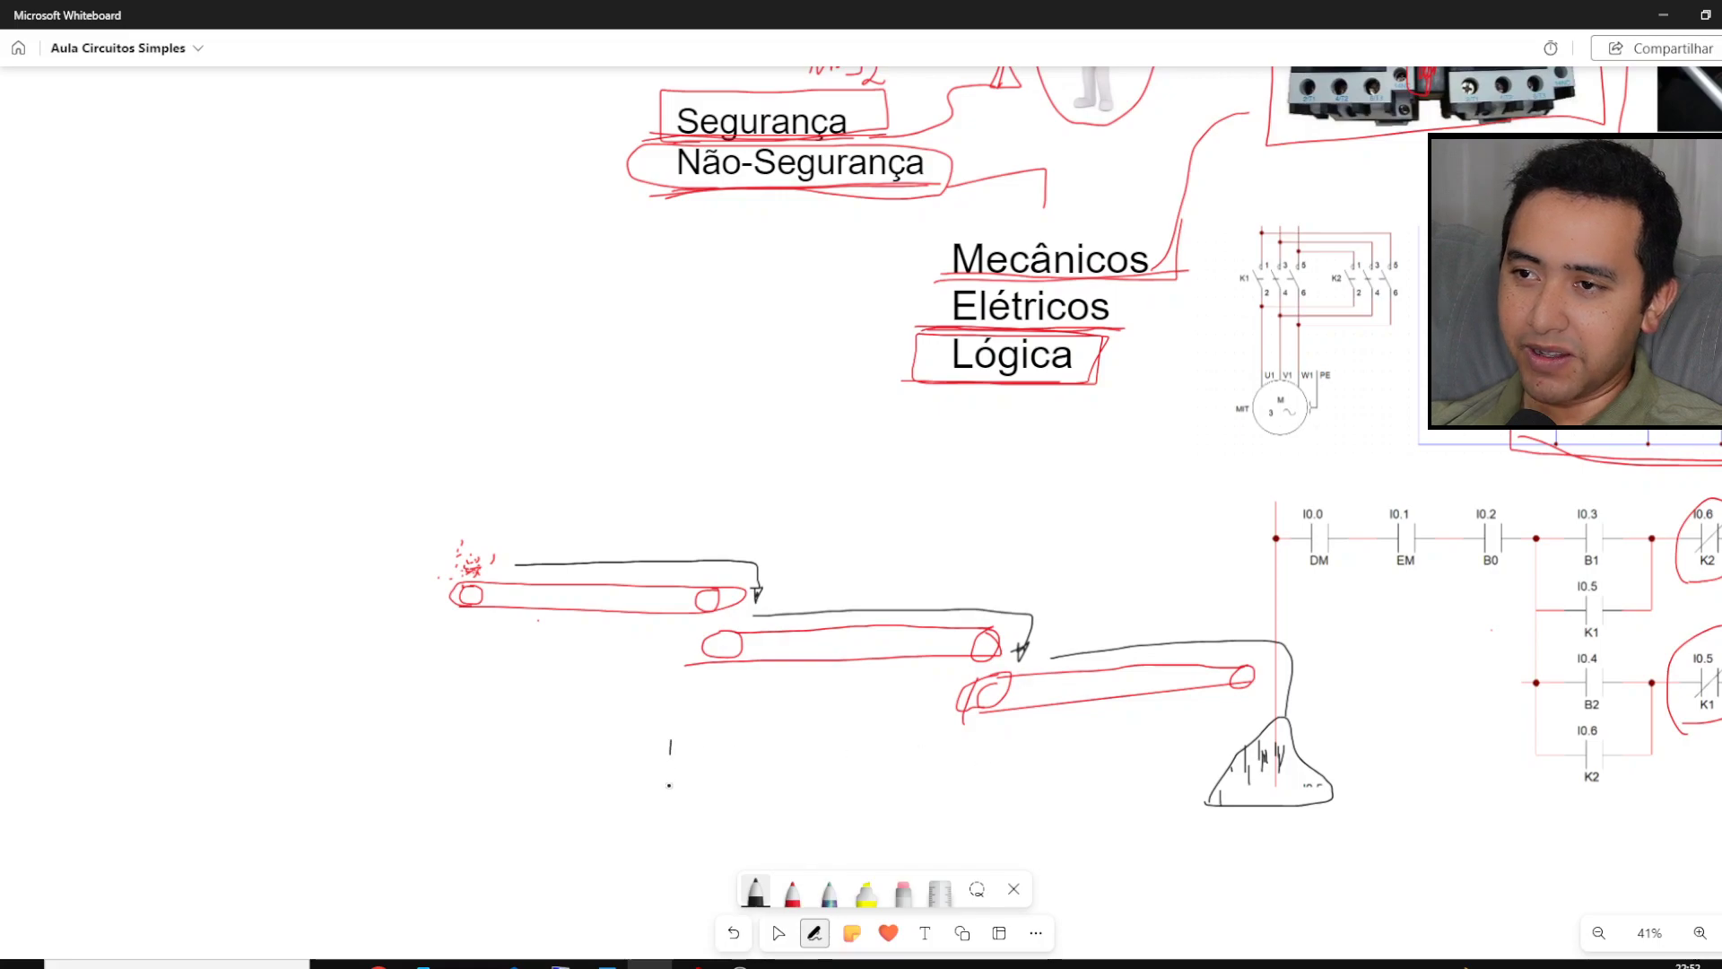
Step: Draw an empty black rectangle below the conveyors and label them C1, C2 and C3, starting from the lowest one
left_click_drag(669, 786, 667, 822)
mouse_move(668, 741)
left_mouse_down()
mouse_move(736, 789)
mouse_move(684, 828)
mouse_move(665, 821)
left_mouse_up()
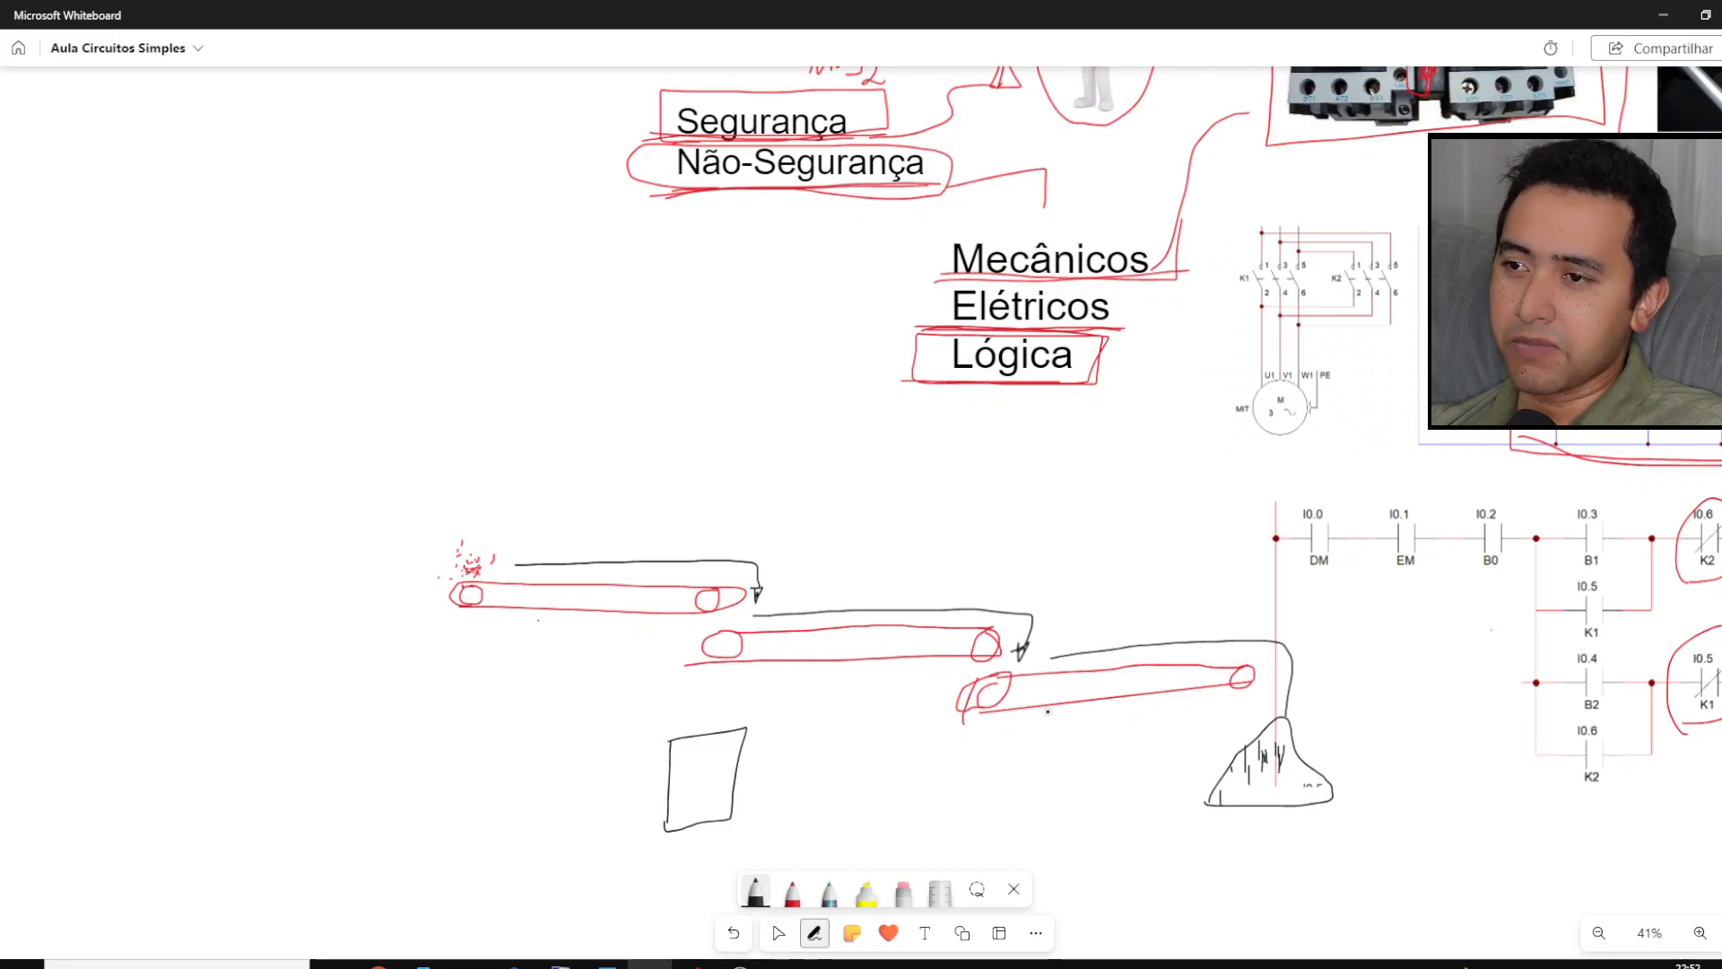
mouse_move(1023, 725)
left_mouse_down()
mouse_move(1003, 730)
mouse_move(1034, 741)
left_mouse_up()
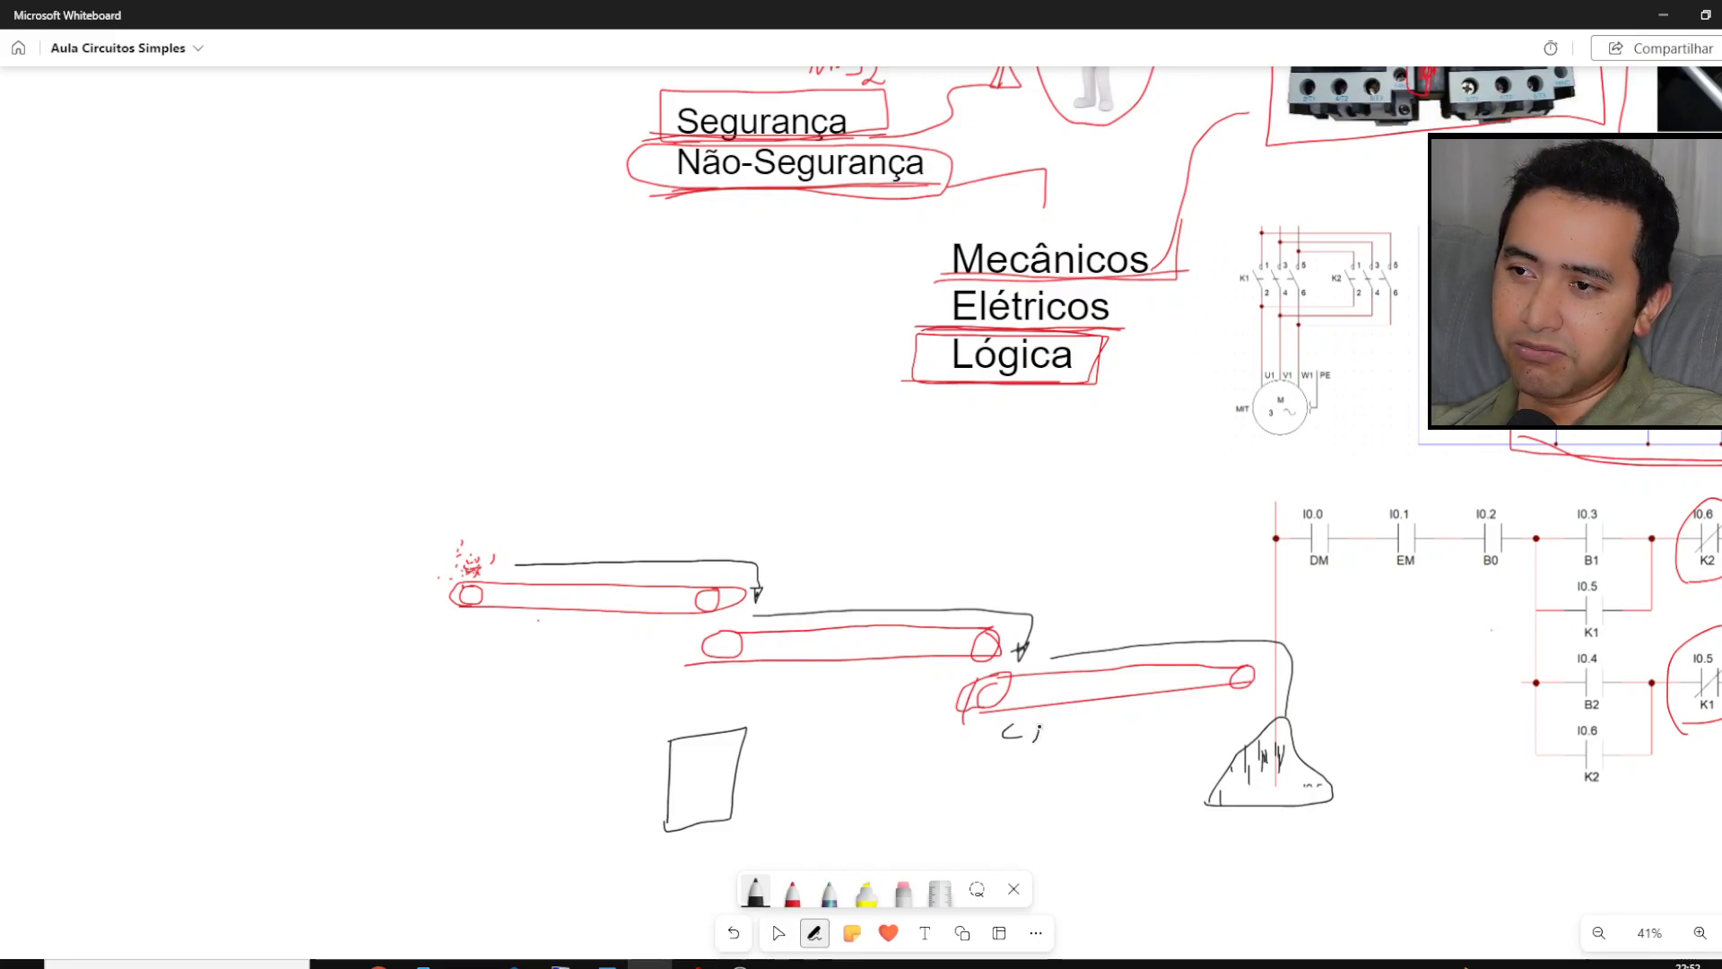
left_click_drag(816, 675, 824, 698)
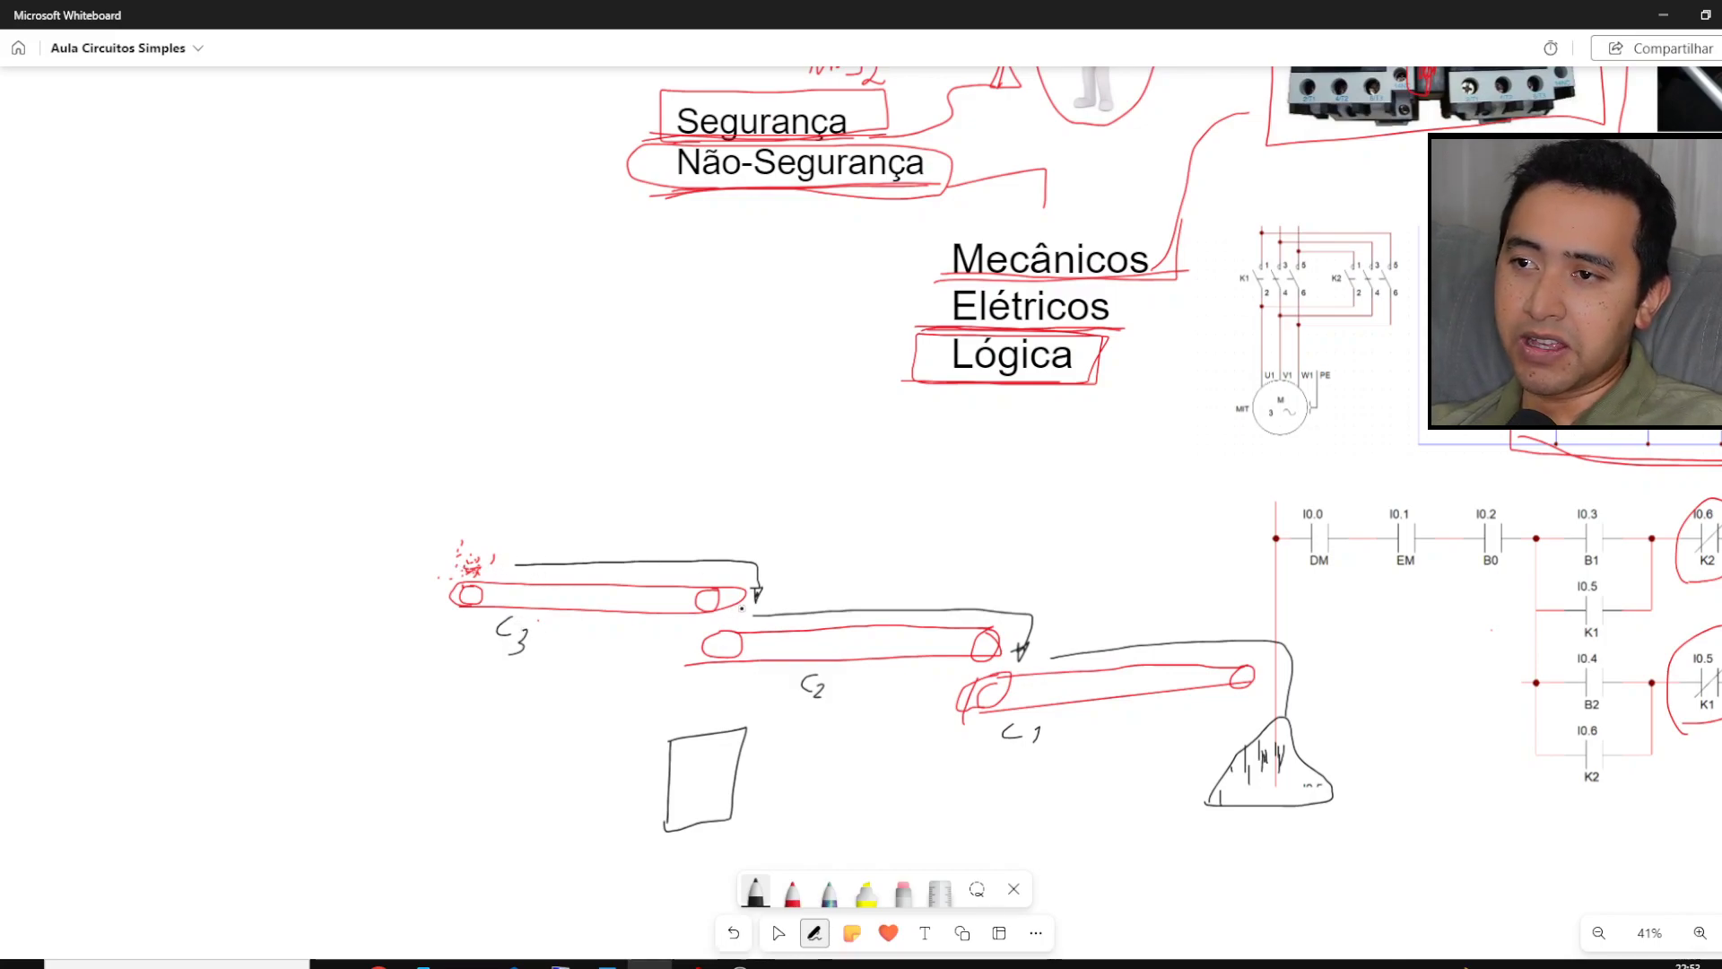
Step: Scribble piled-up material in black at the transfer point between conveyors C3 and C2
mouse_move(744, 611)
left_mouse_down()
mouse_move(730, 624)
mouse_move(748, 592)
mouse_move(774, 607)
left_mouse_up()
left_click_drag(776, 617, 727, 629)
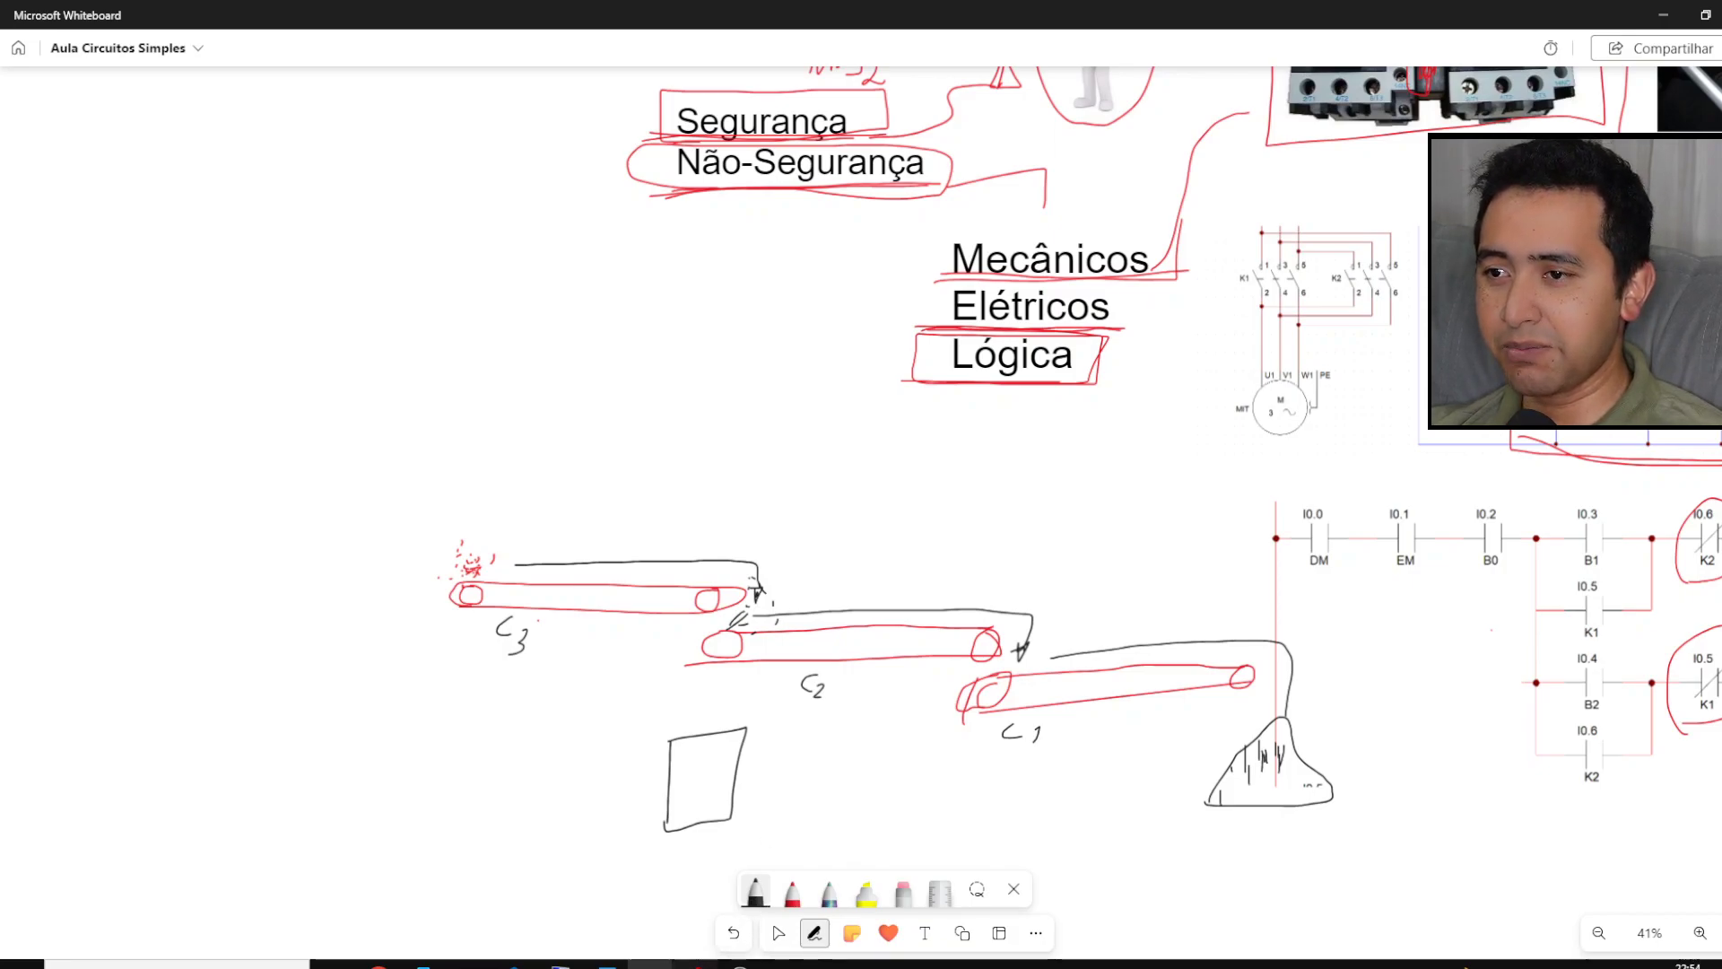
Step: Switch to CADe_SIMU and duplicate the control circuit from RT down to K1, H1 and H2, placing the copy to the right of the original
left_click(698, 963)
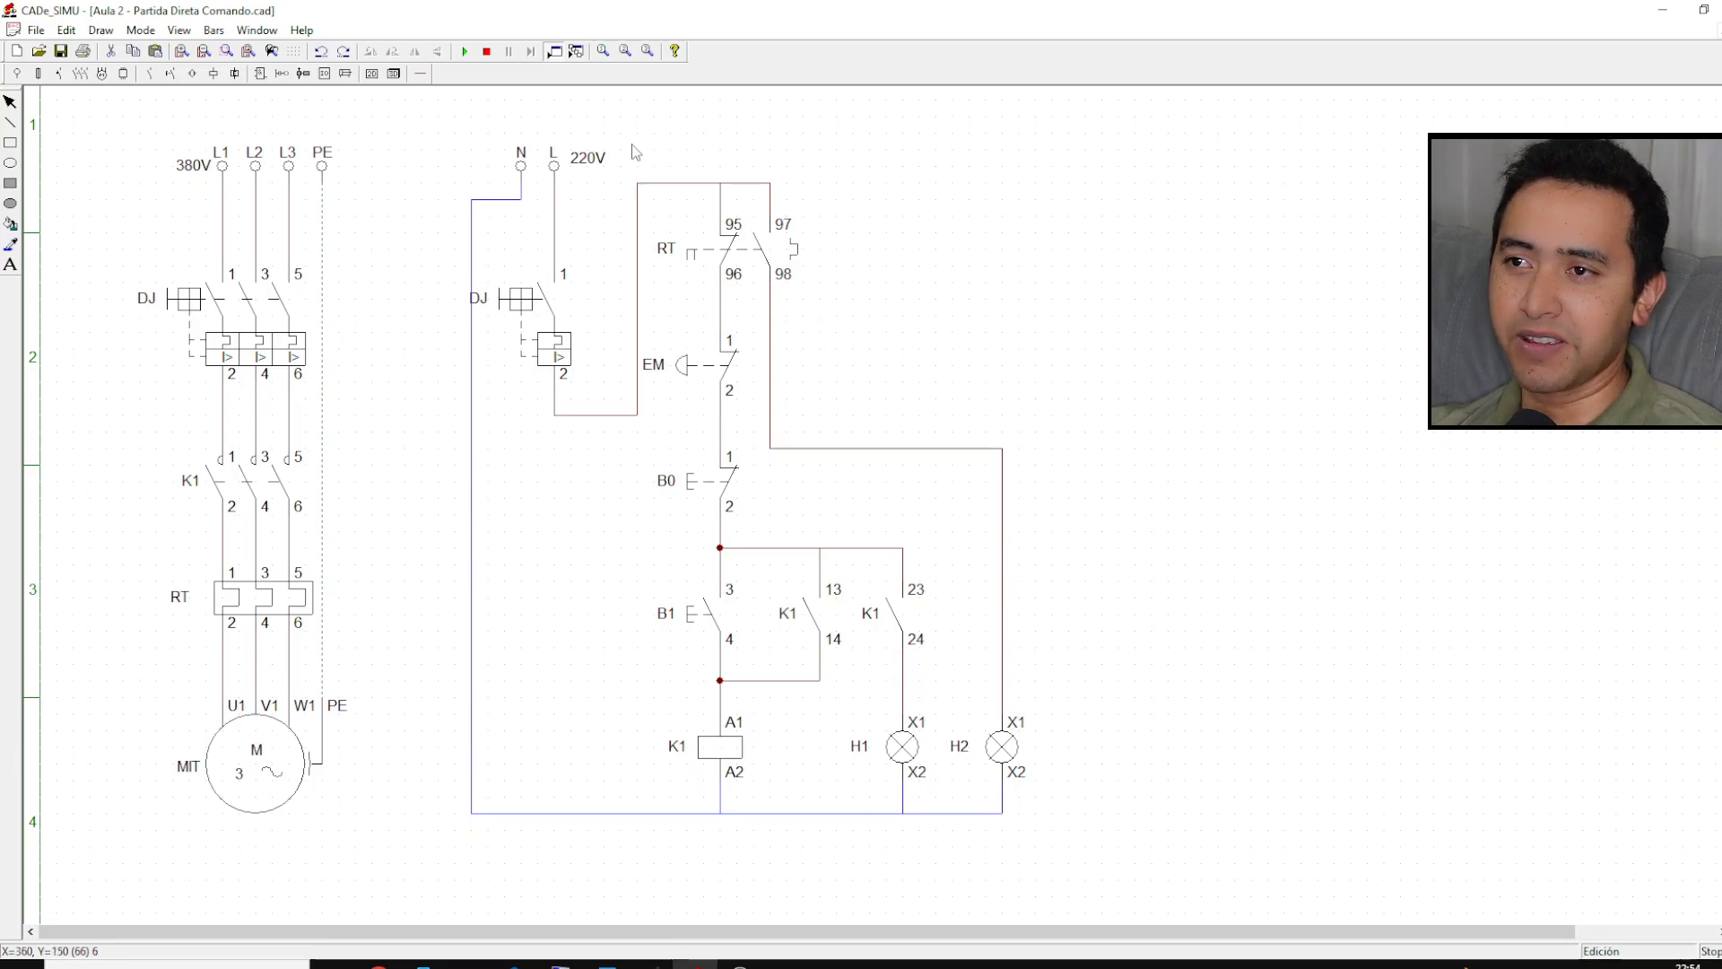
left_click_drag(633, 147, 1122, 843)
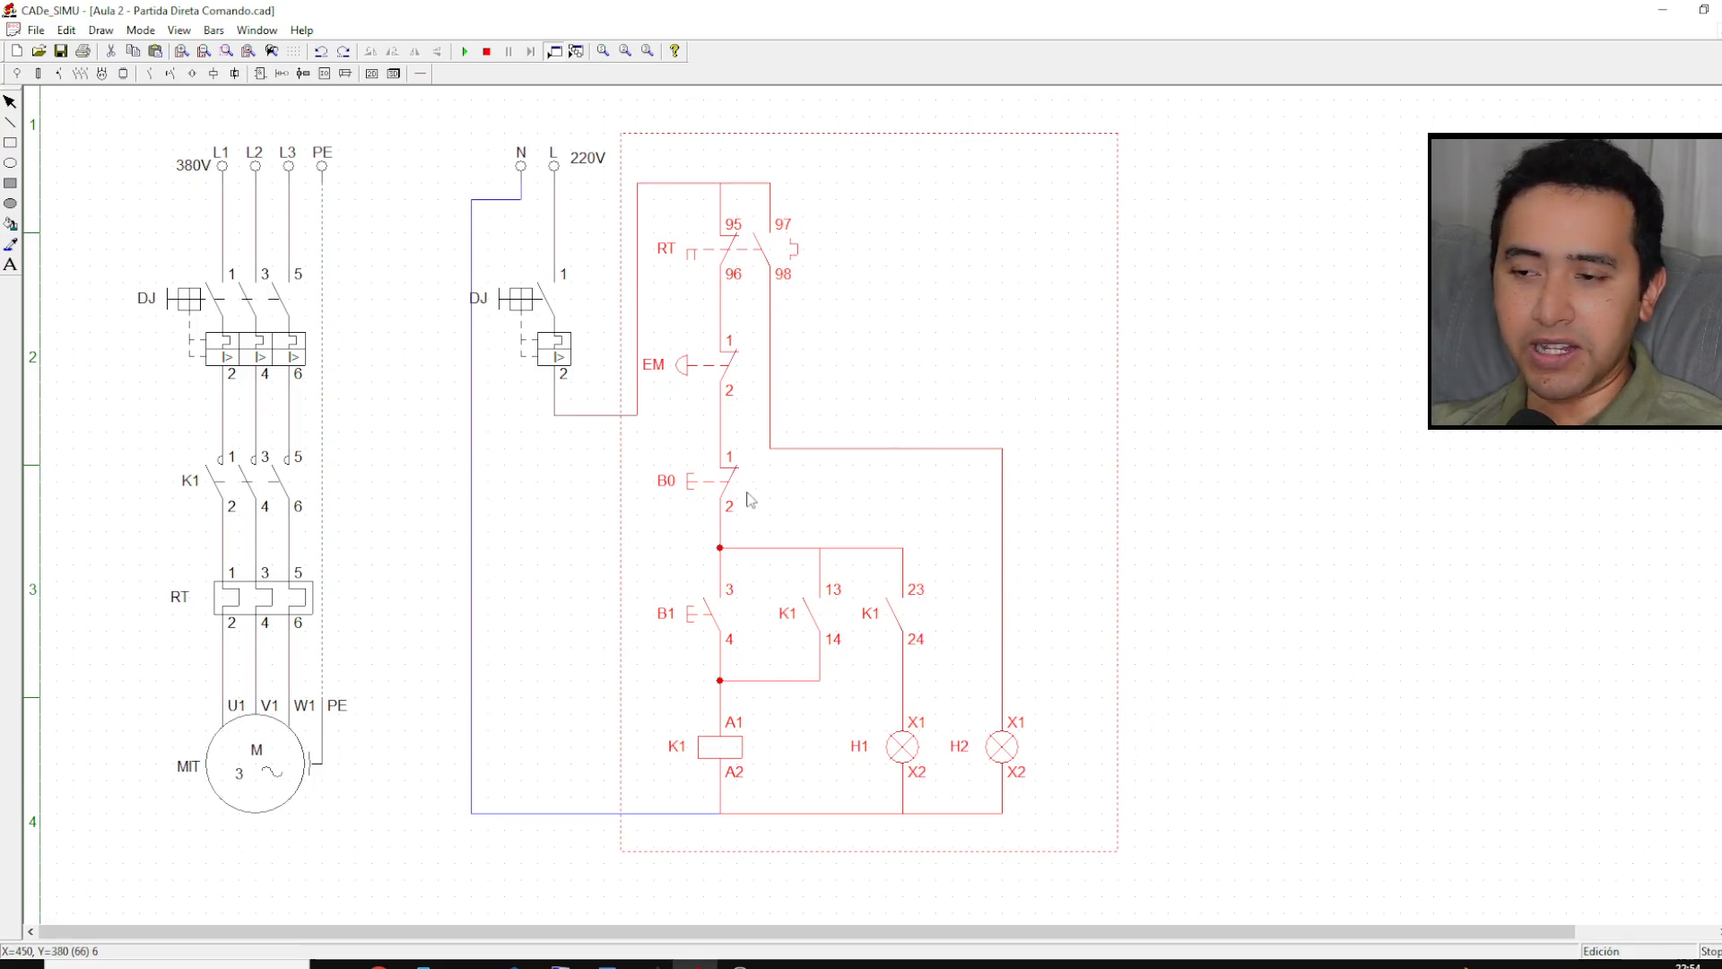
key("ctrl+v")
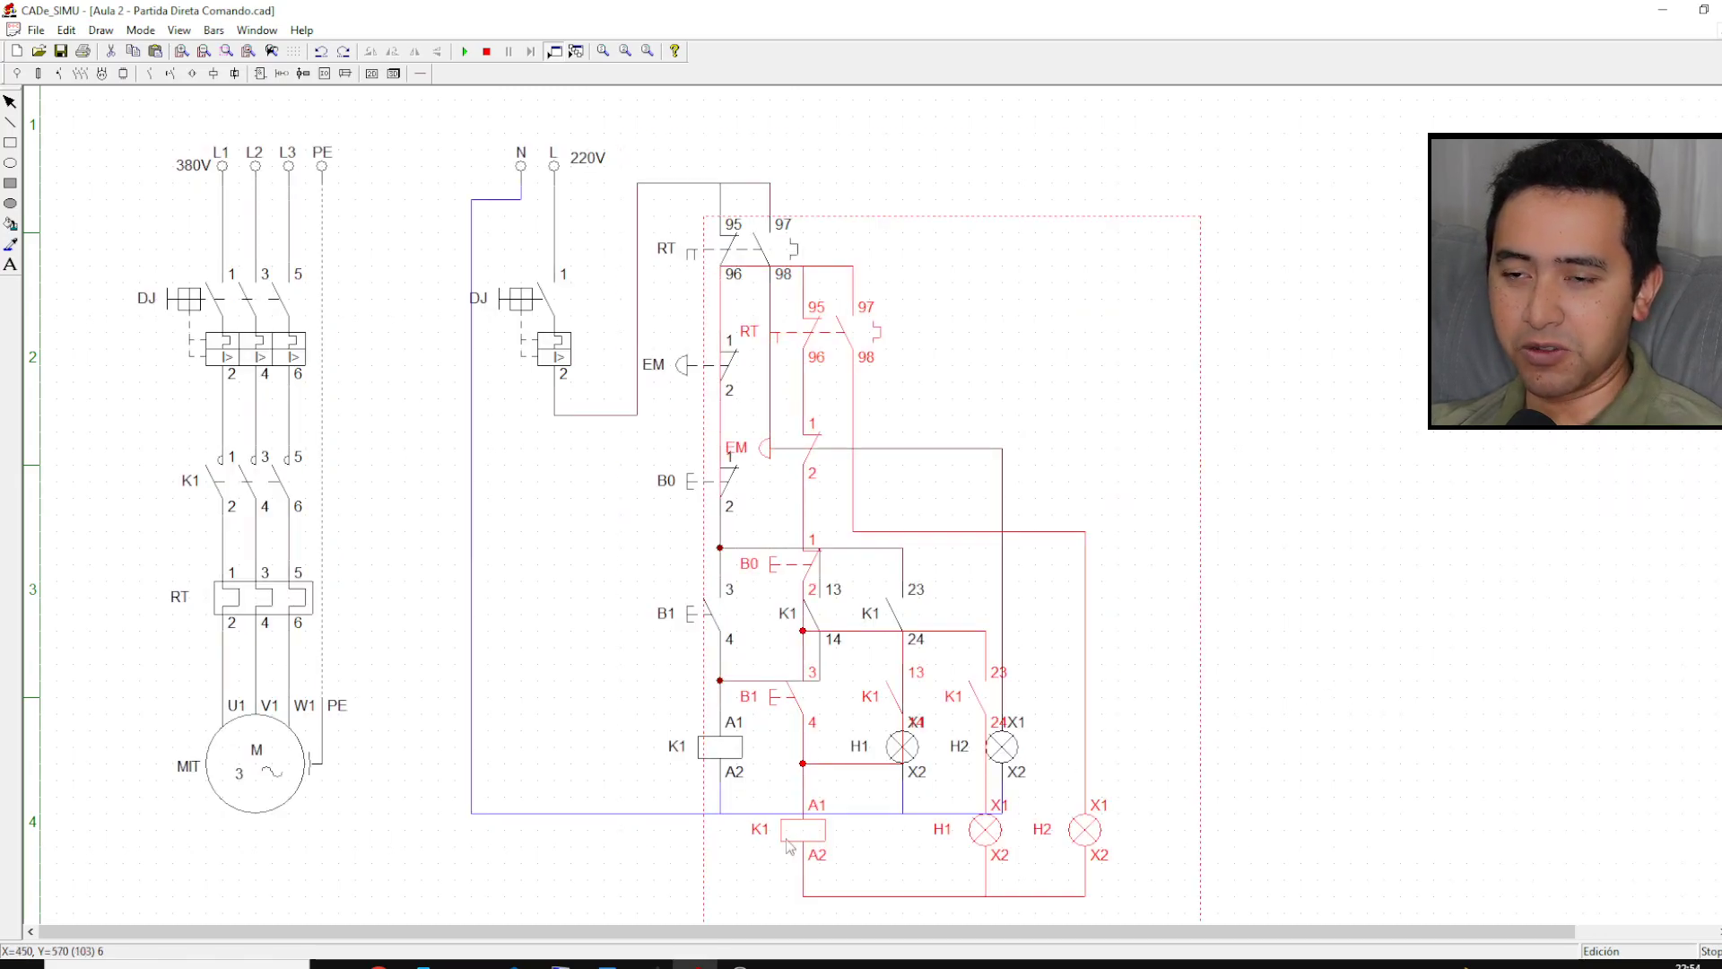
left_click_drag(804, 839, 1113, 754)
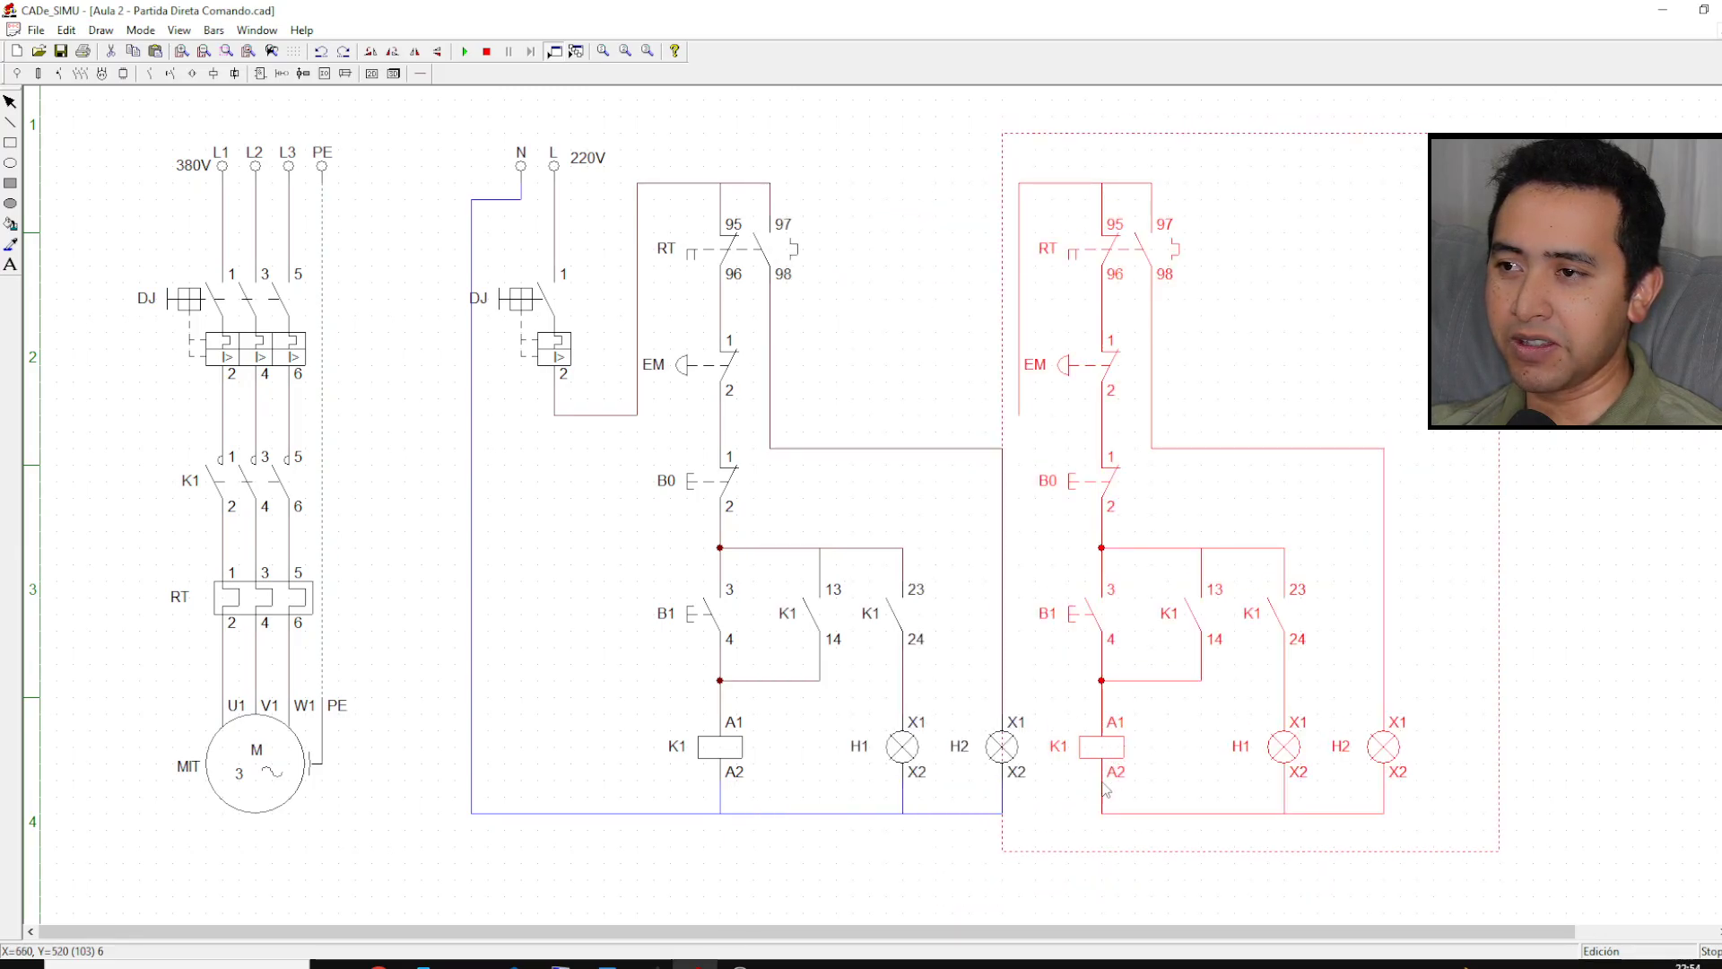
left_click(915, 877)
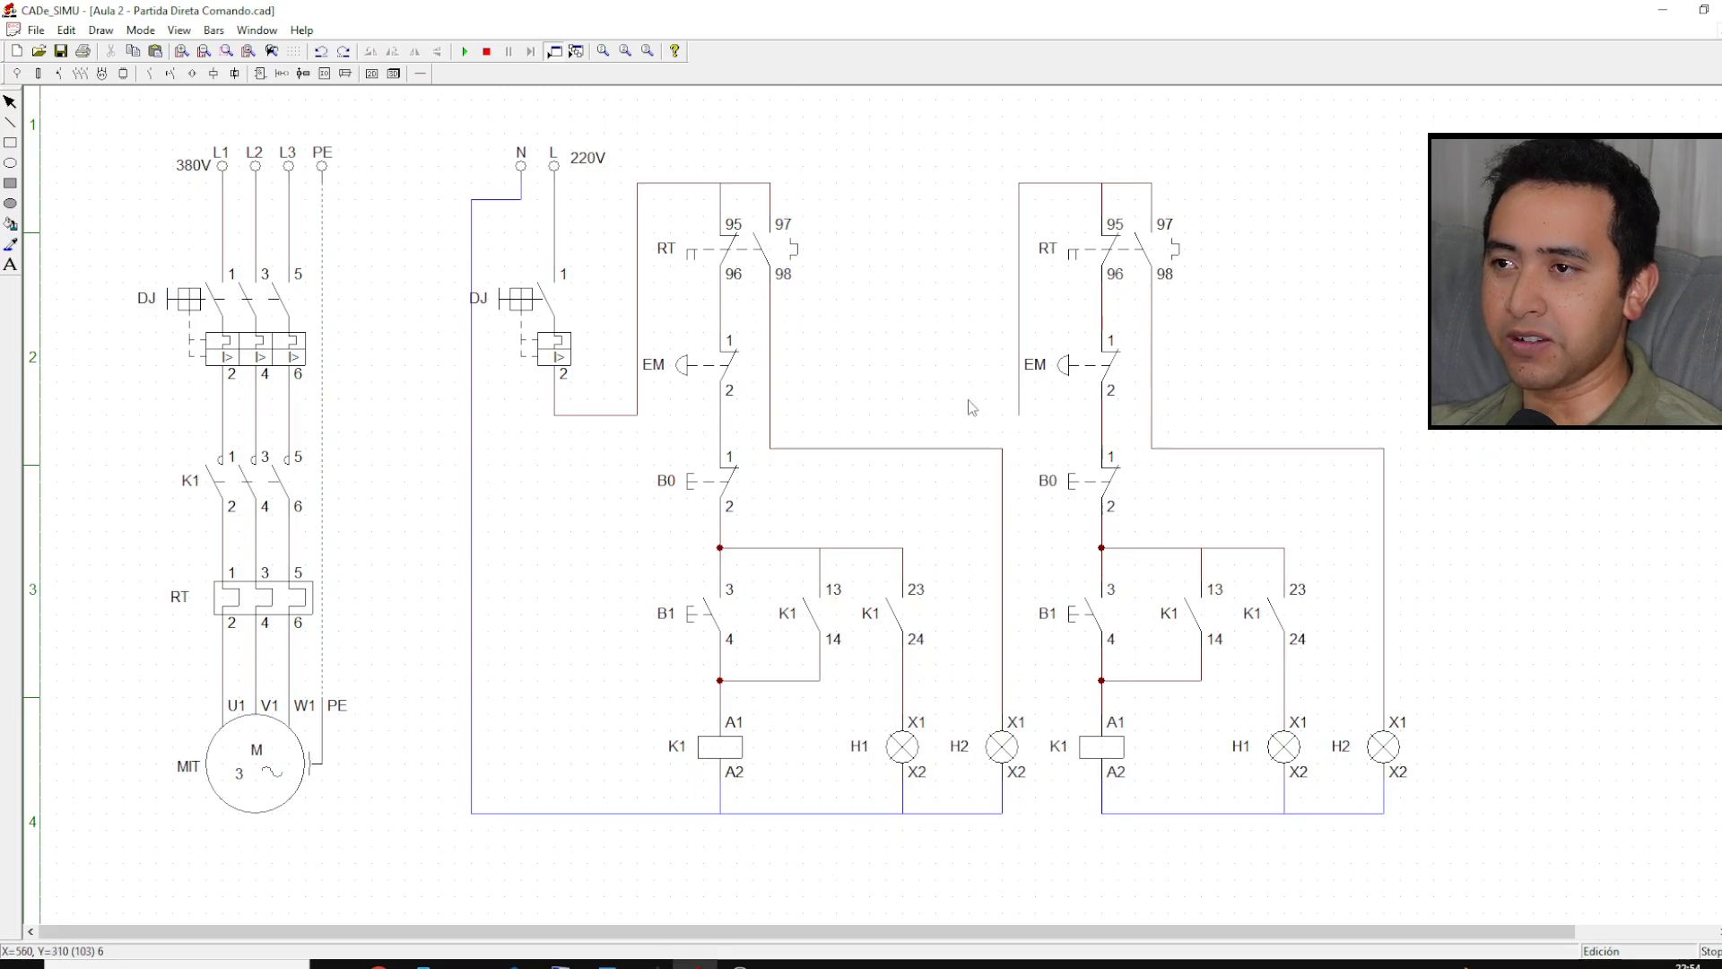
Step: Delete the loose vertical supply wire beside RT and EM in the copied control circuit
left_click(1020, 315)
key("Delete")
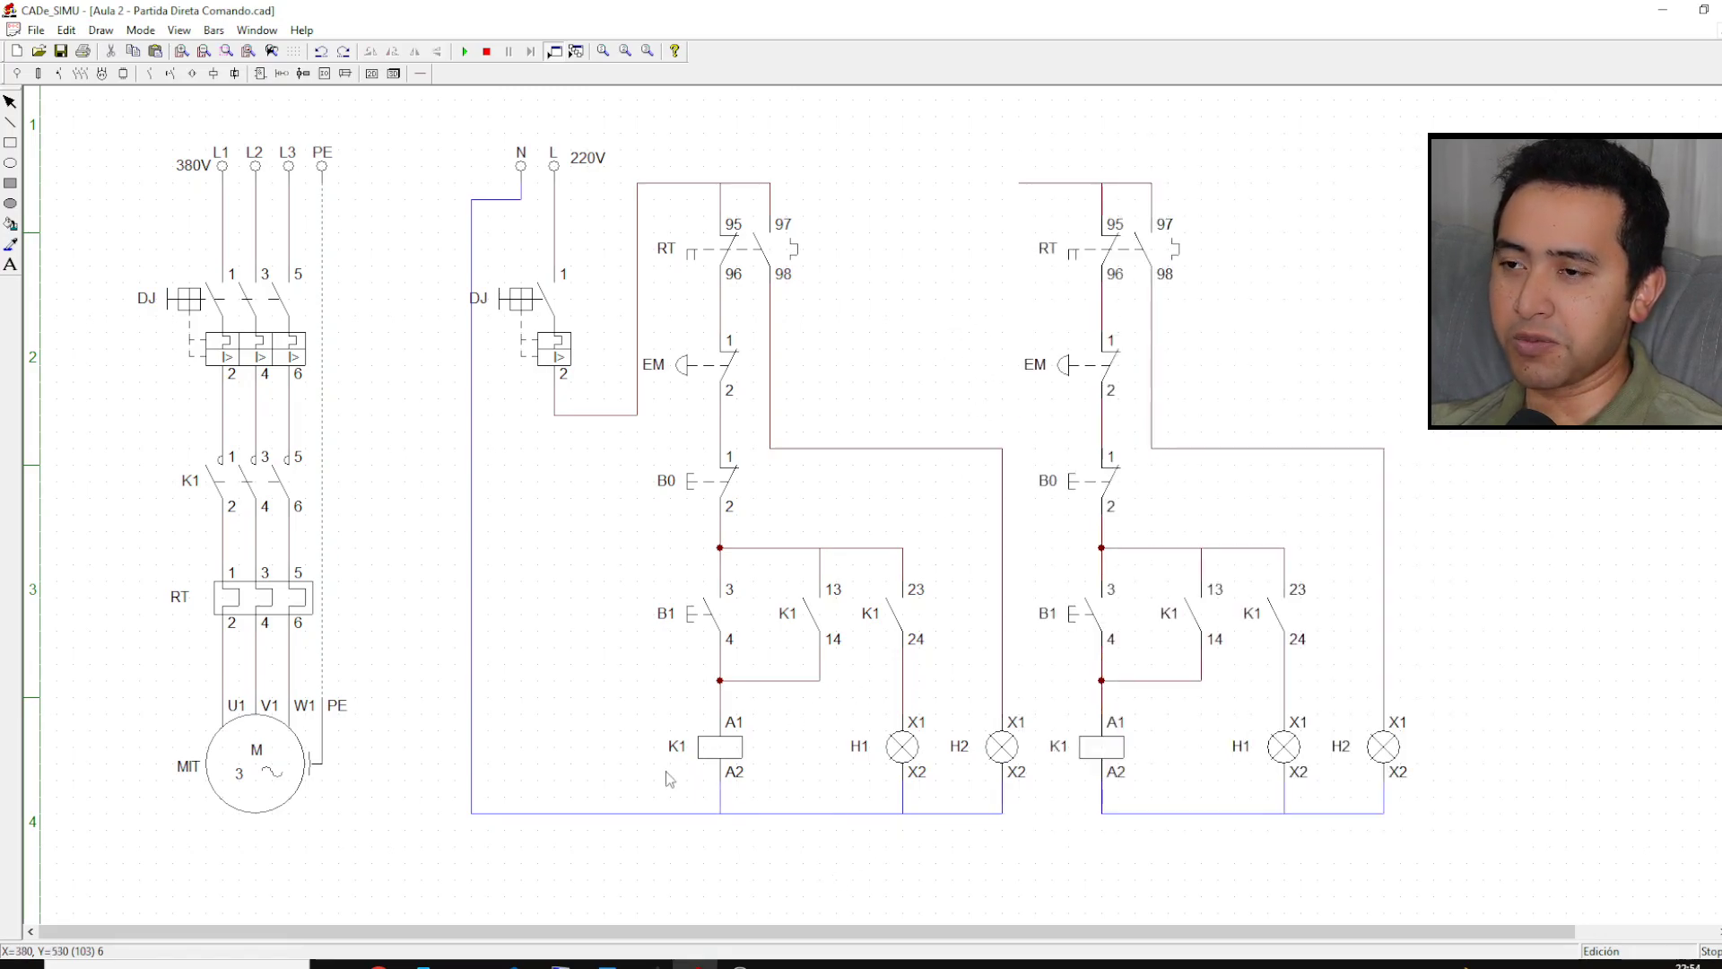
left_click_drag(673, 933, 609, 938)
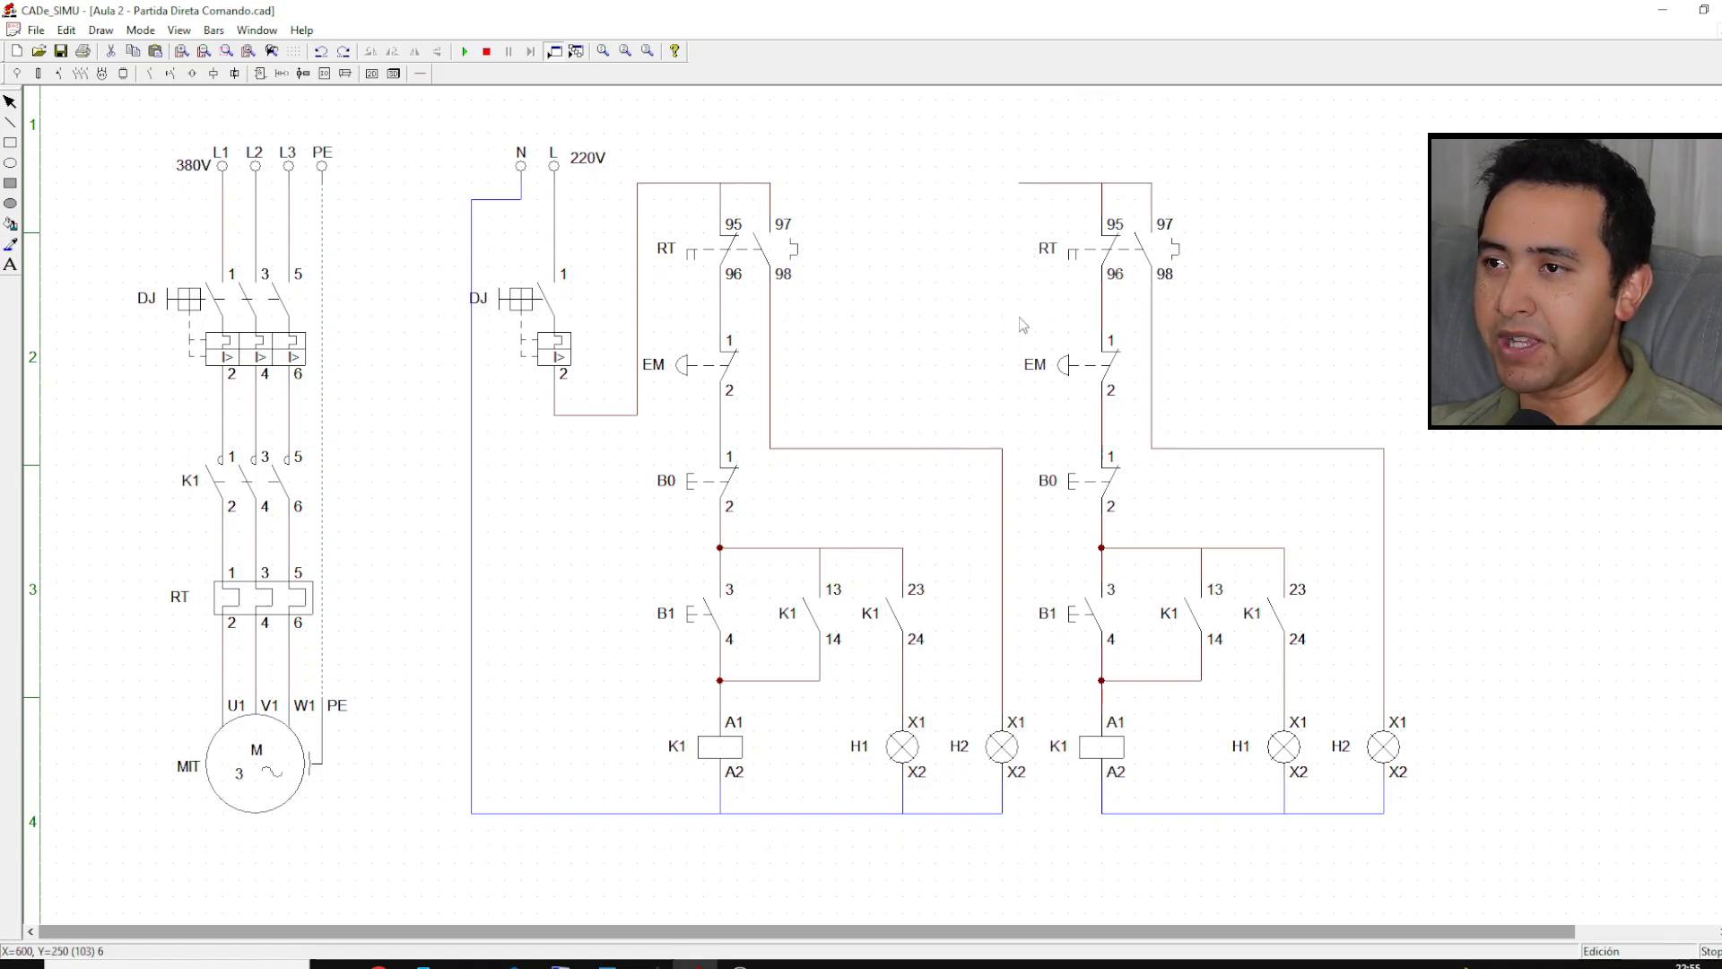
Step: Duplicate the second control circuit and place the new copy to the right of it as a third circuit
left_click_drag(1006, 161, 1511, 875)
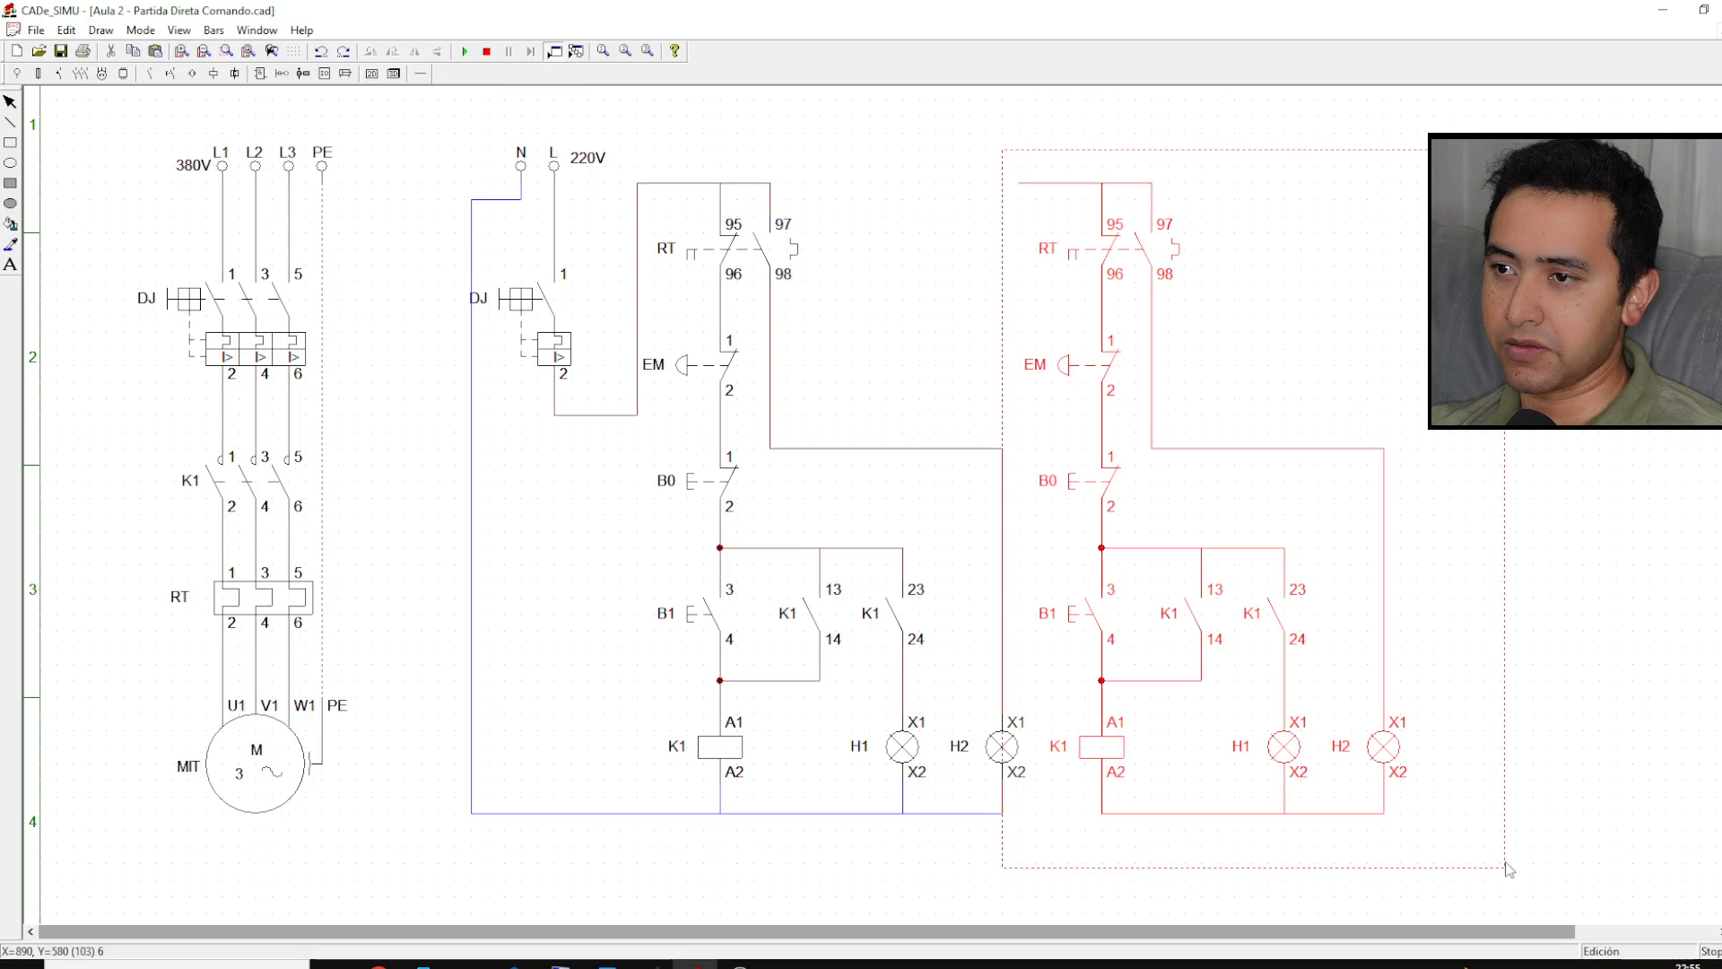
left_click(1553, 723)
mouse_move(1015, 143)
left_mouse_down()
mouse_move(1139, 465)
mouse_move(1468, 864)
mouse_move(1516, 876)
left_mouse_up()
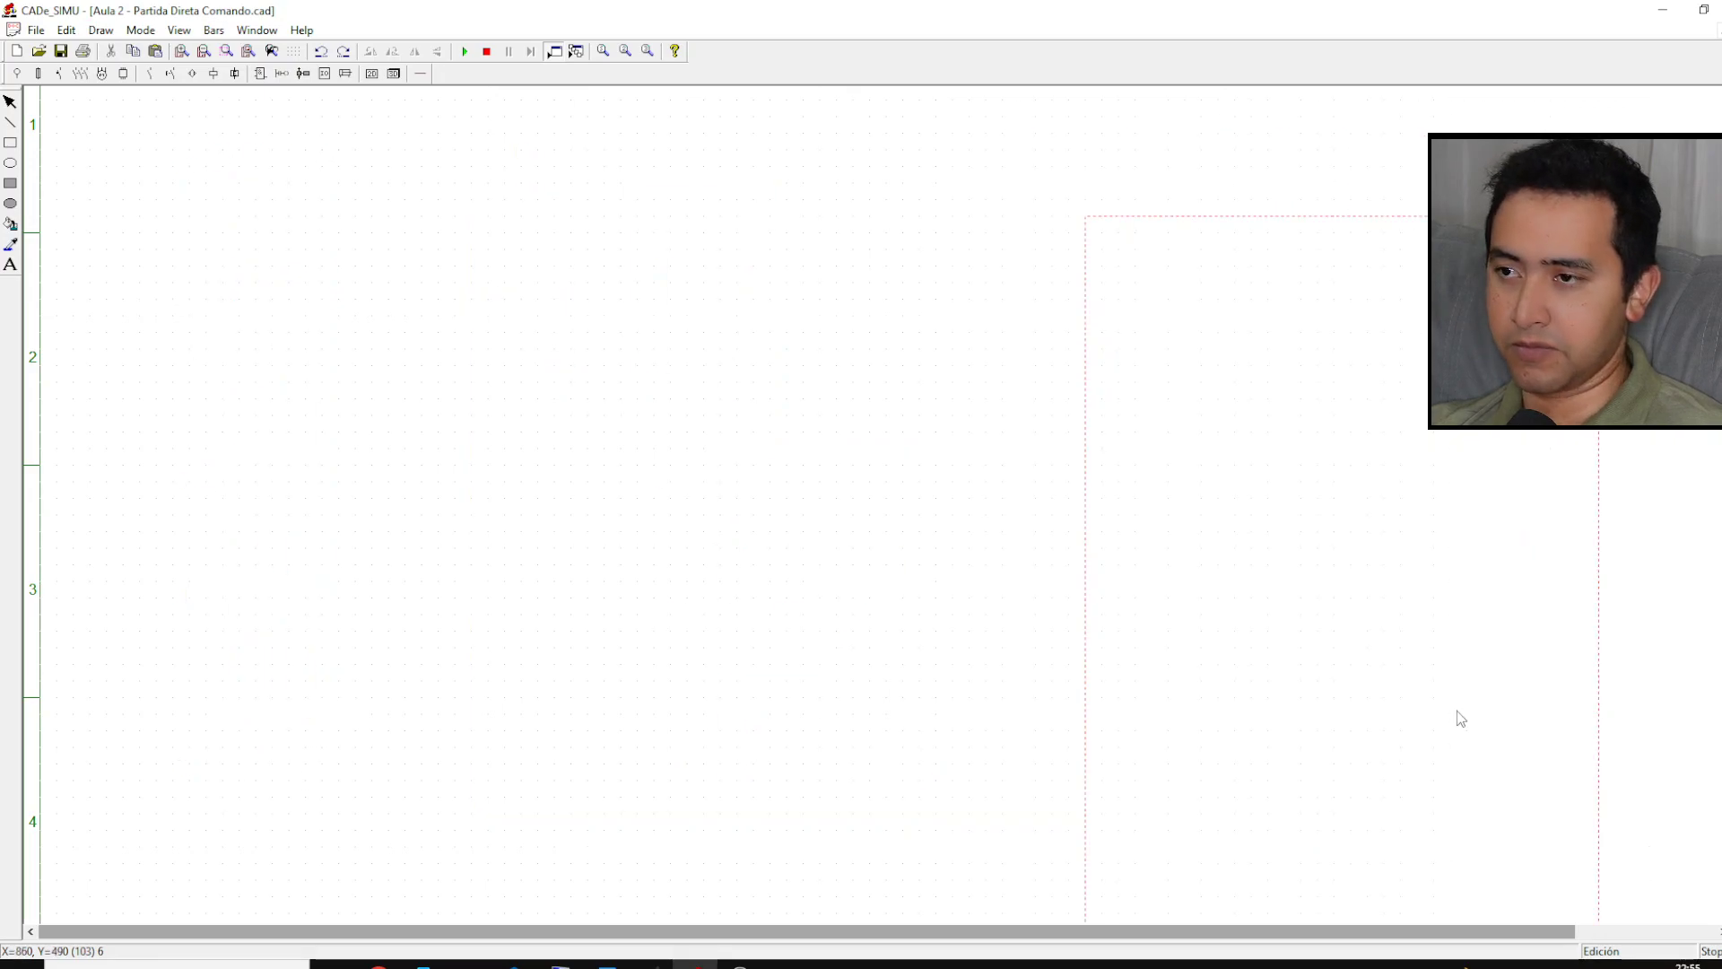
left_click_drag(1459, 717, 1442, 718)
mouse_move(1382, 848)
left_mouse_down()
mouse_move(1515, 744)
mouse_move(1674, 772)
left_mouse_up()
left_click(1328, 888)
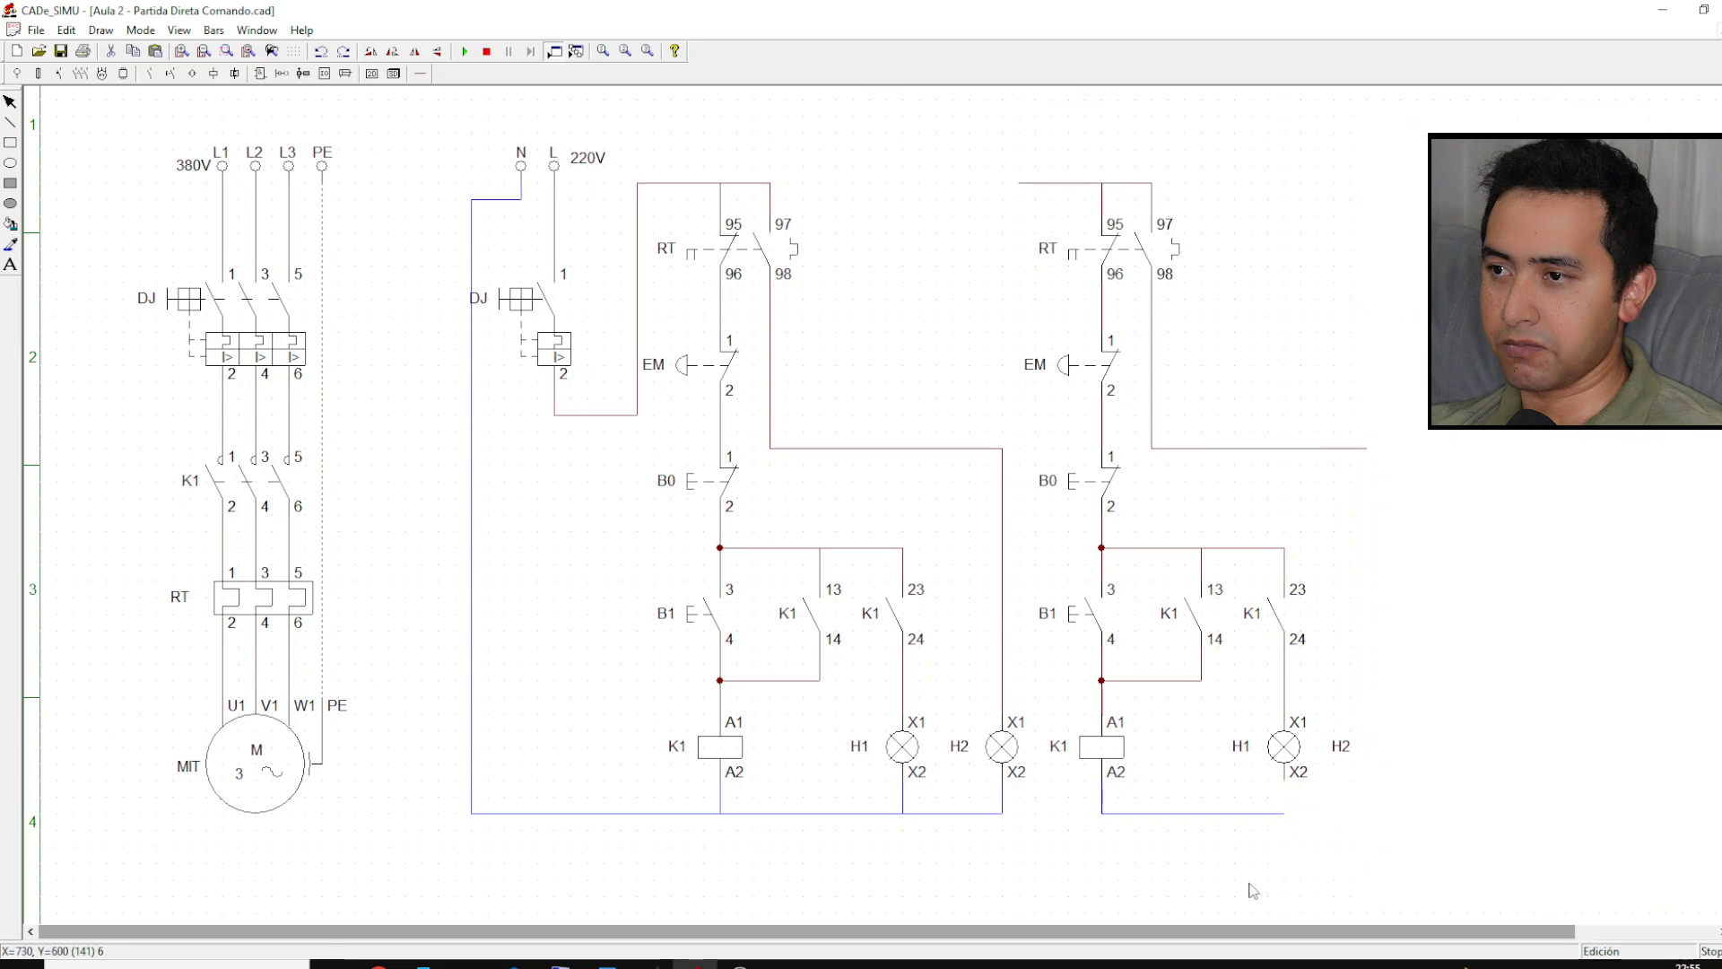
Step: Shift all three control circuits with their N and L supply rightward, leaving free space beside the motor power circuit
left_click_drag(1227, 931, 1367, 931)
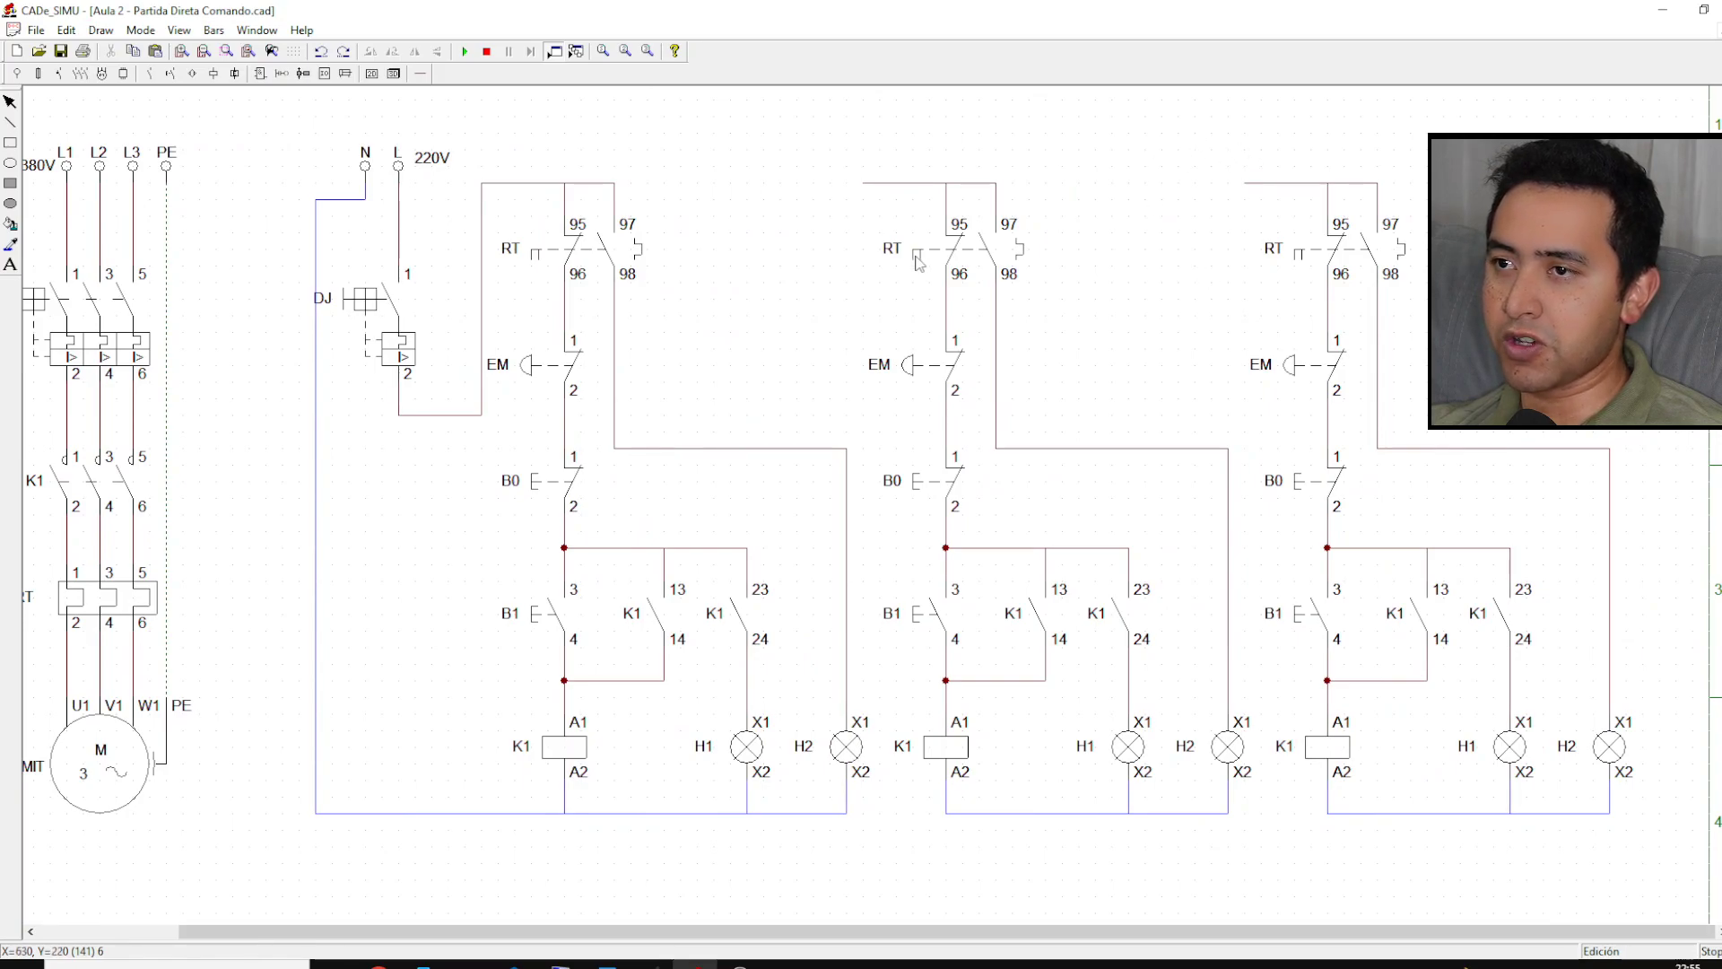
left_click_drag(1186, 933, 1044, 933)
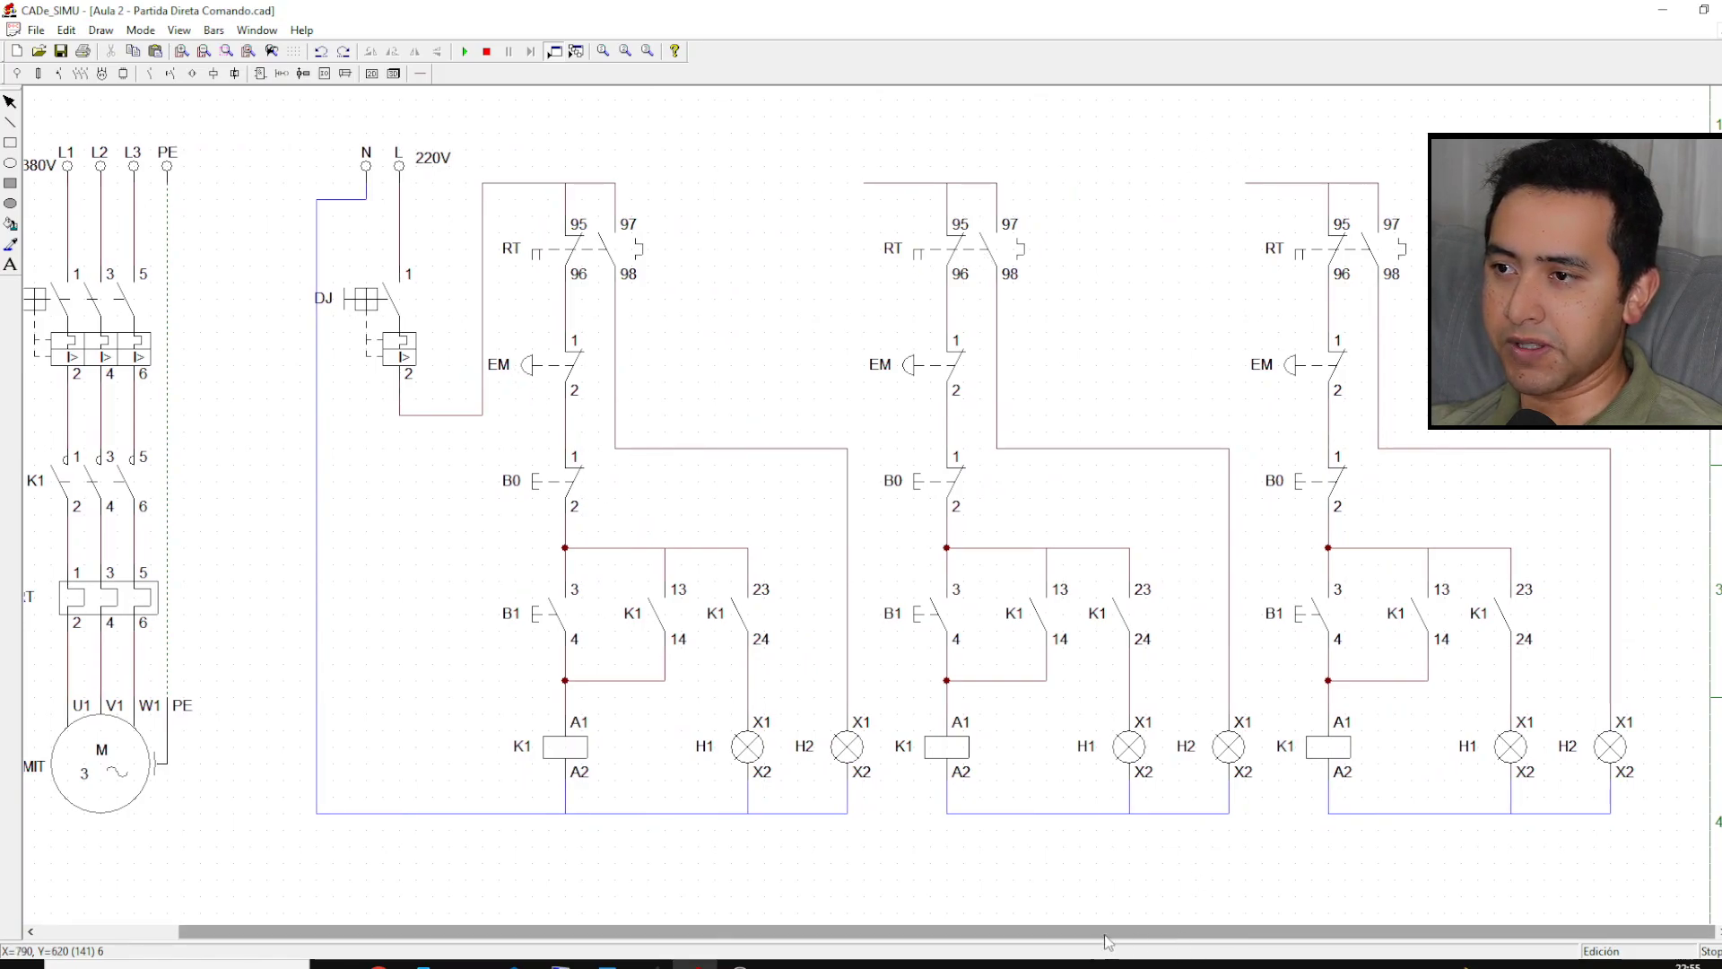
scroll(481, 518, "down", 2)
scroll(430, 518, "up", 2)
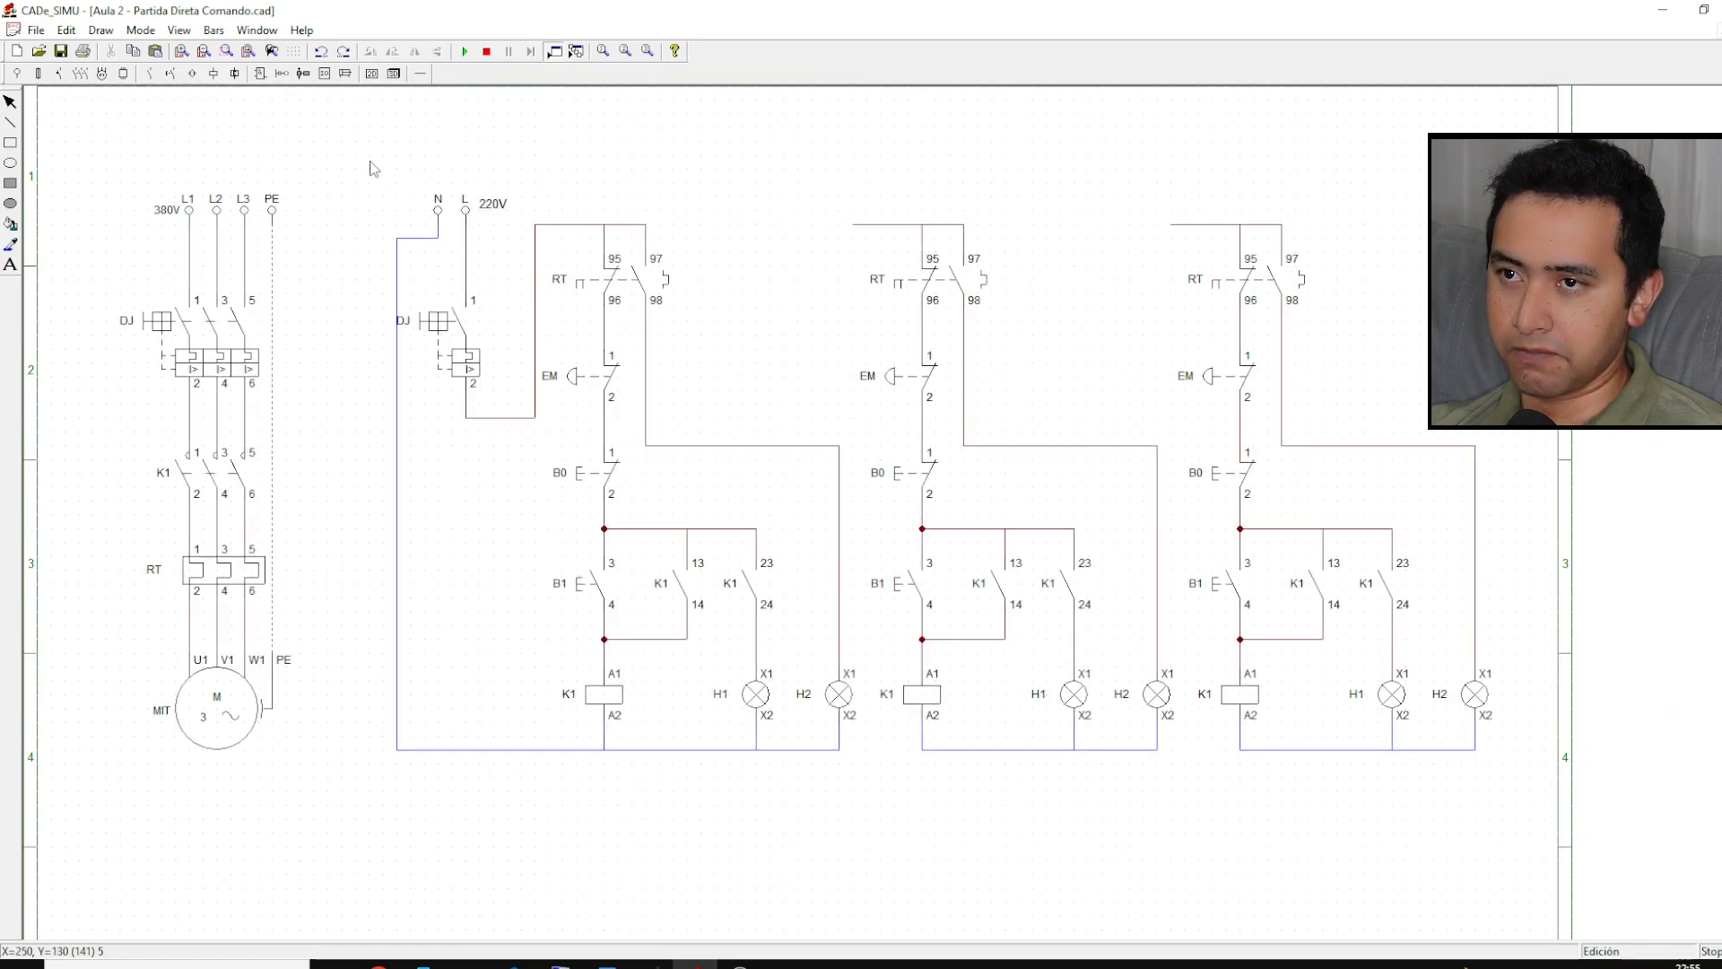
left_click_drag(356, 155, 1516, 814)
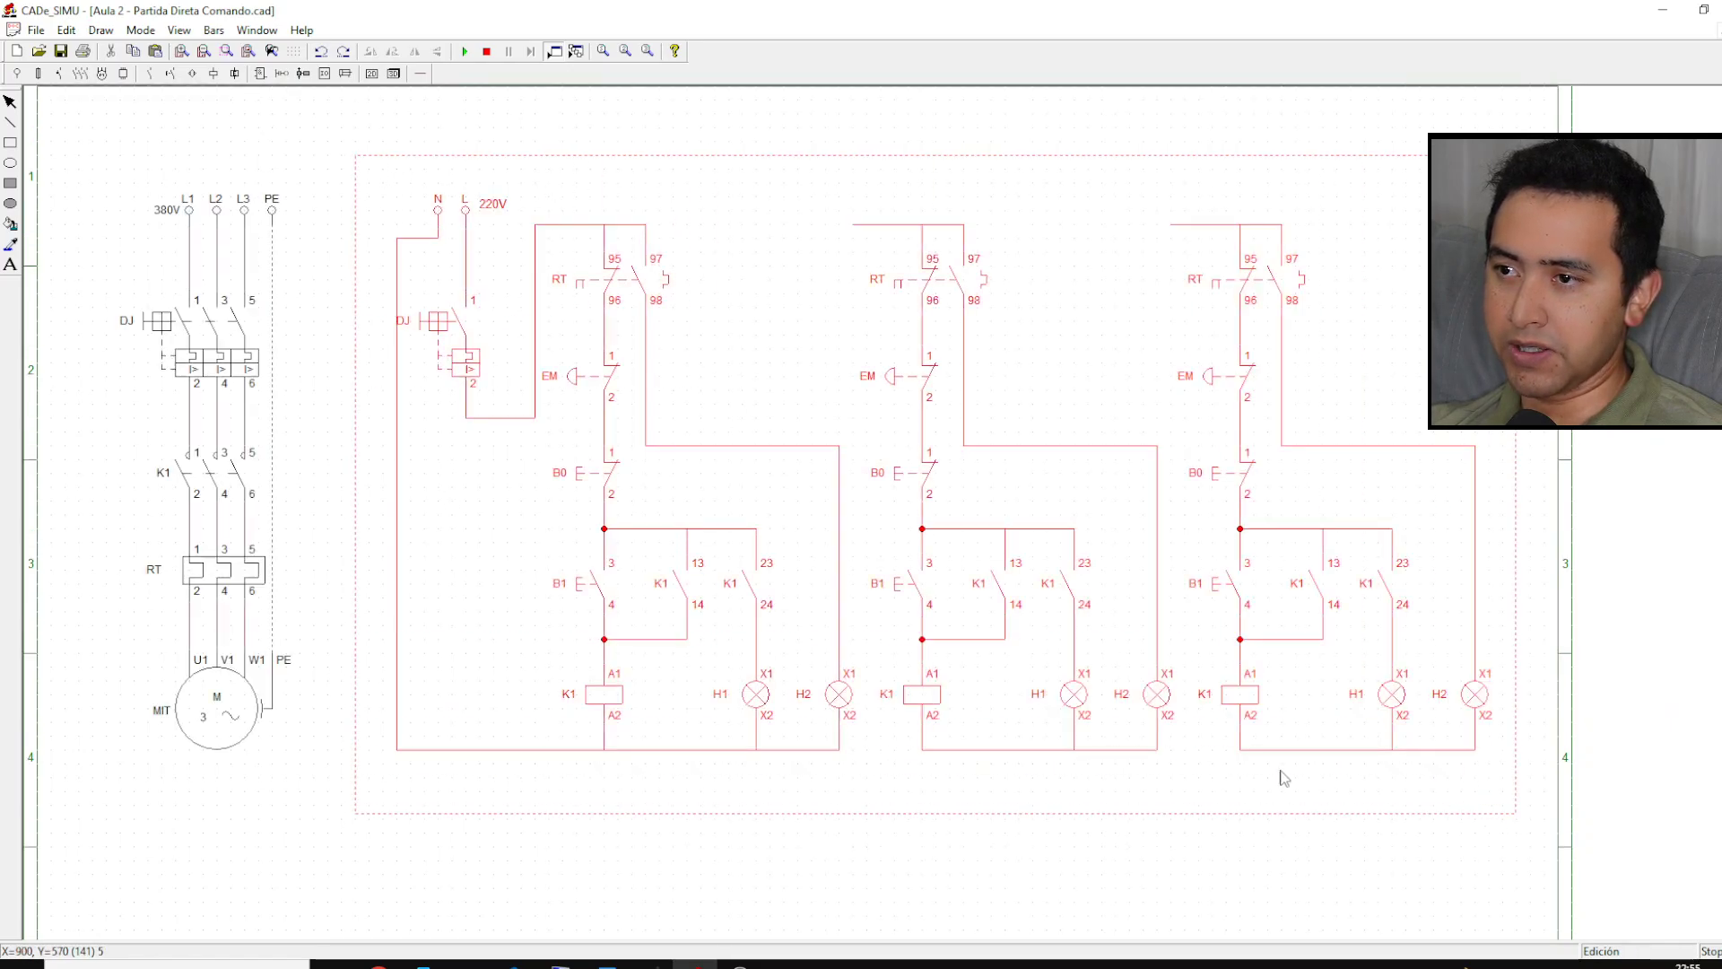
left_click_drag(929, 702, 999, 706)
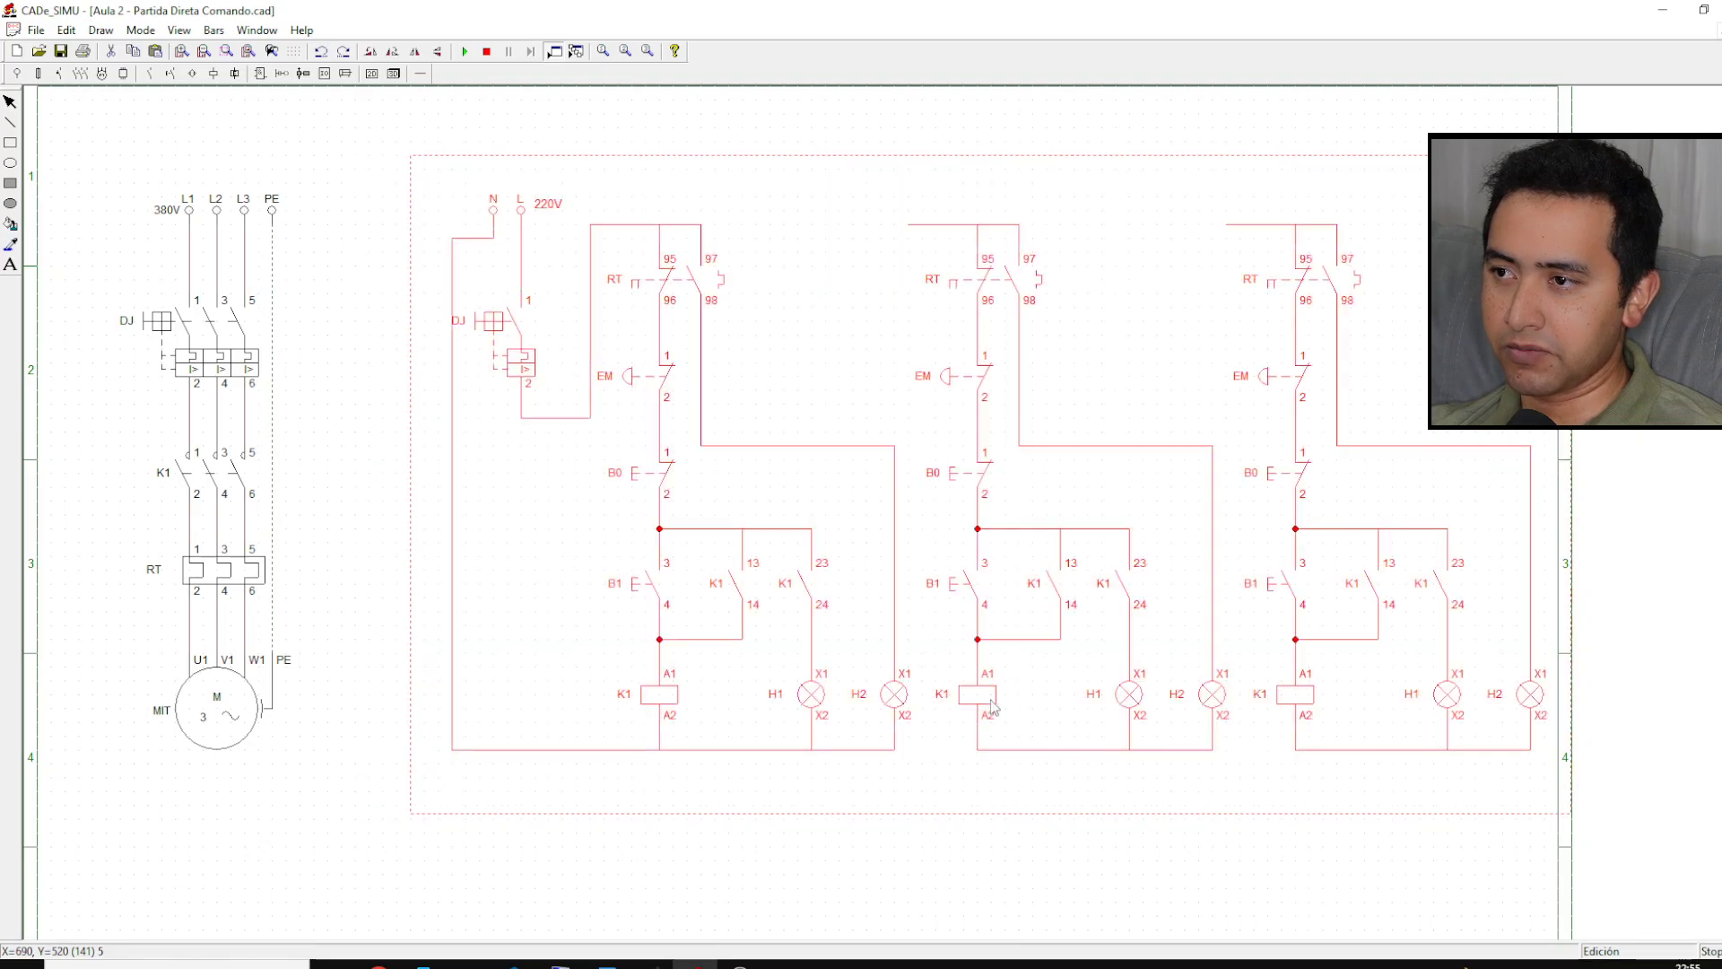
left_click(799, 877)
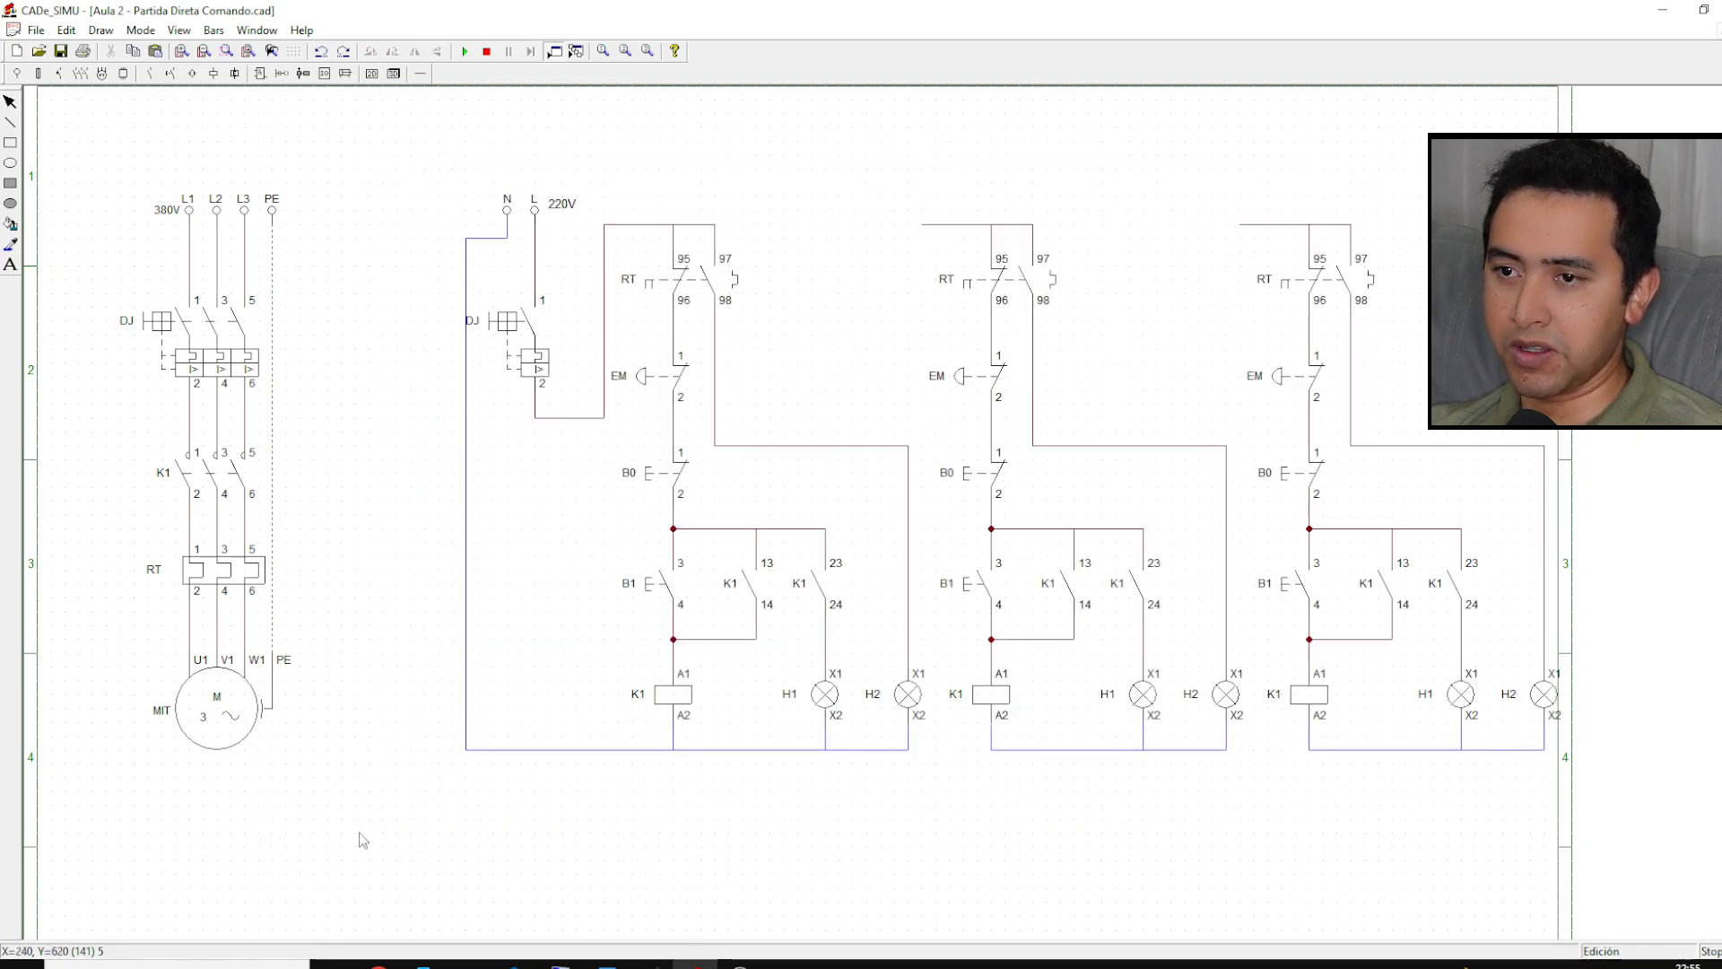
Step: Duplicate the motor power circuit and place the copy between the original and the control supply
scroll(313, 577, "up", 1)
scroll(310, 573, "down", 1)
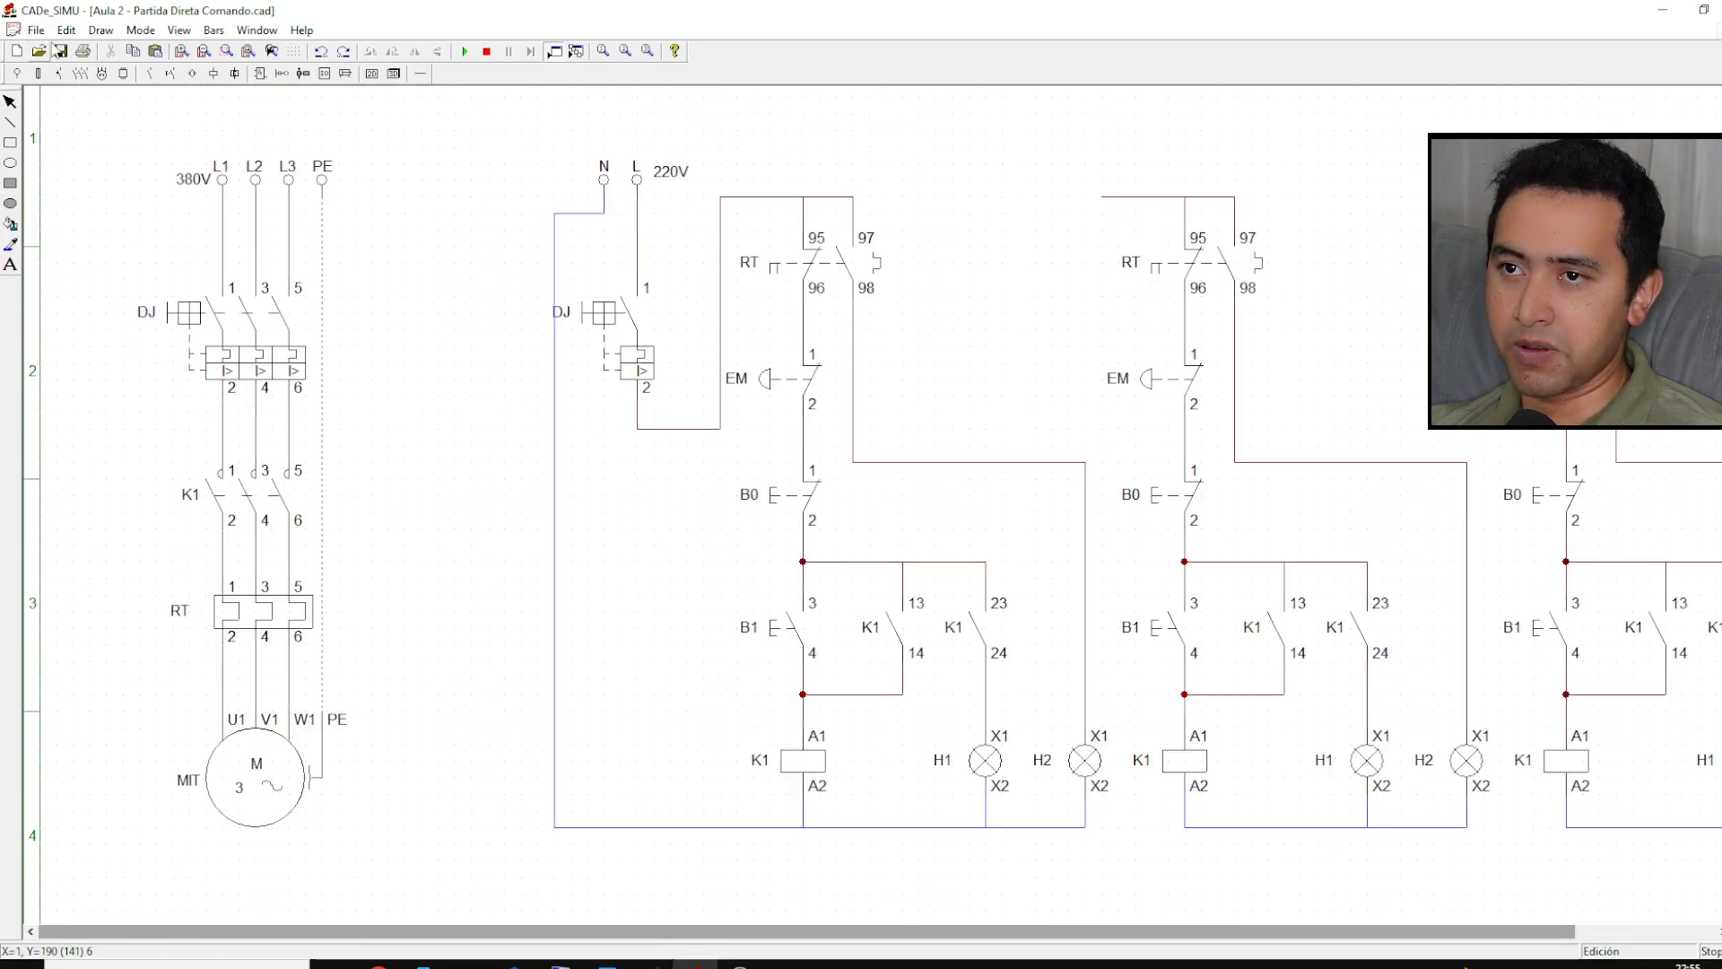
left_click_drag(92, 114, 455, 852)
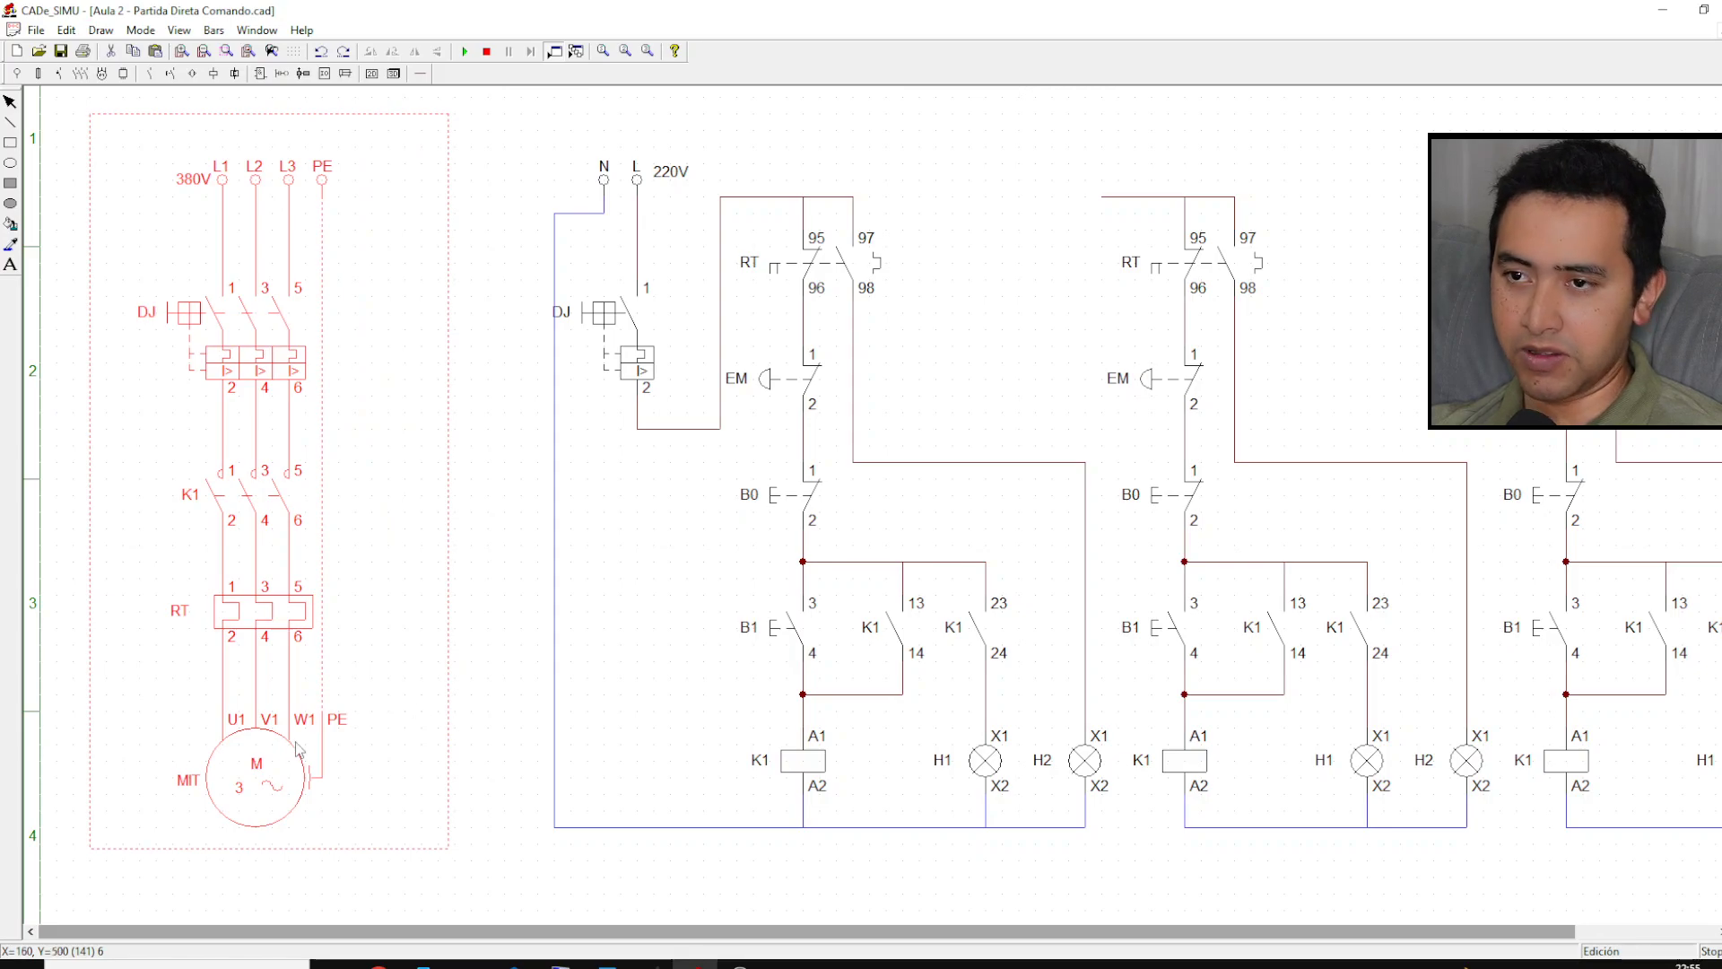
left_click_drag(299, 749, 486, 753)
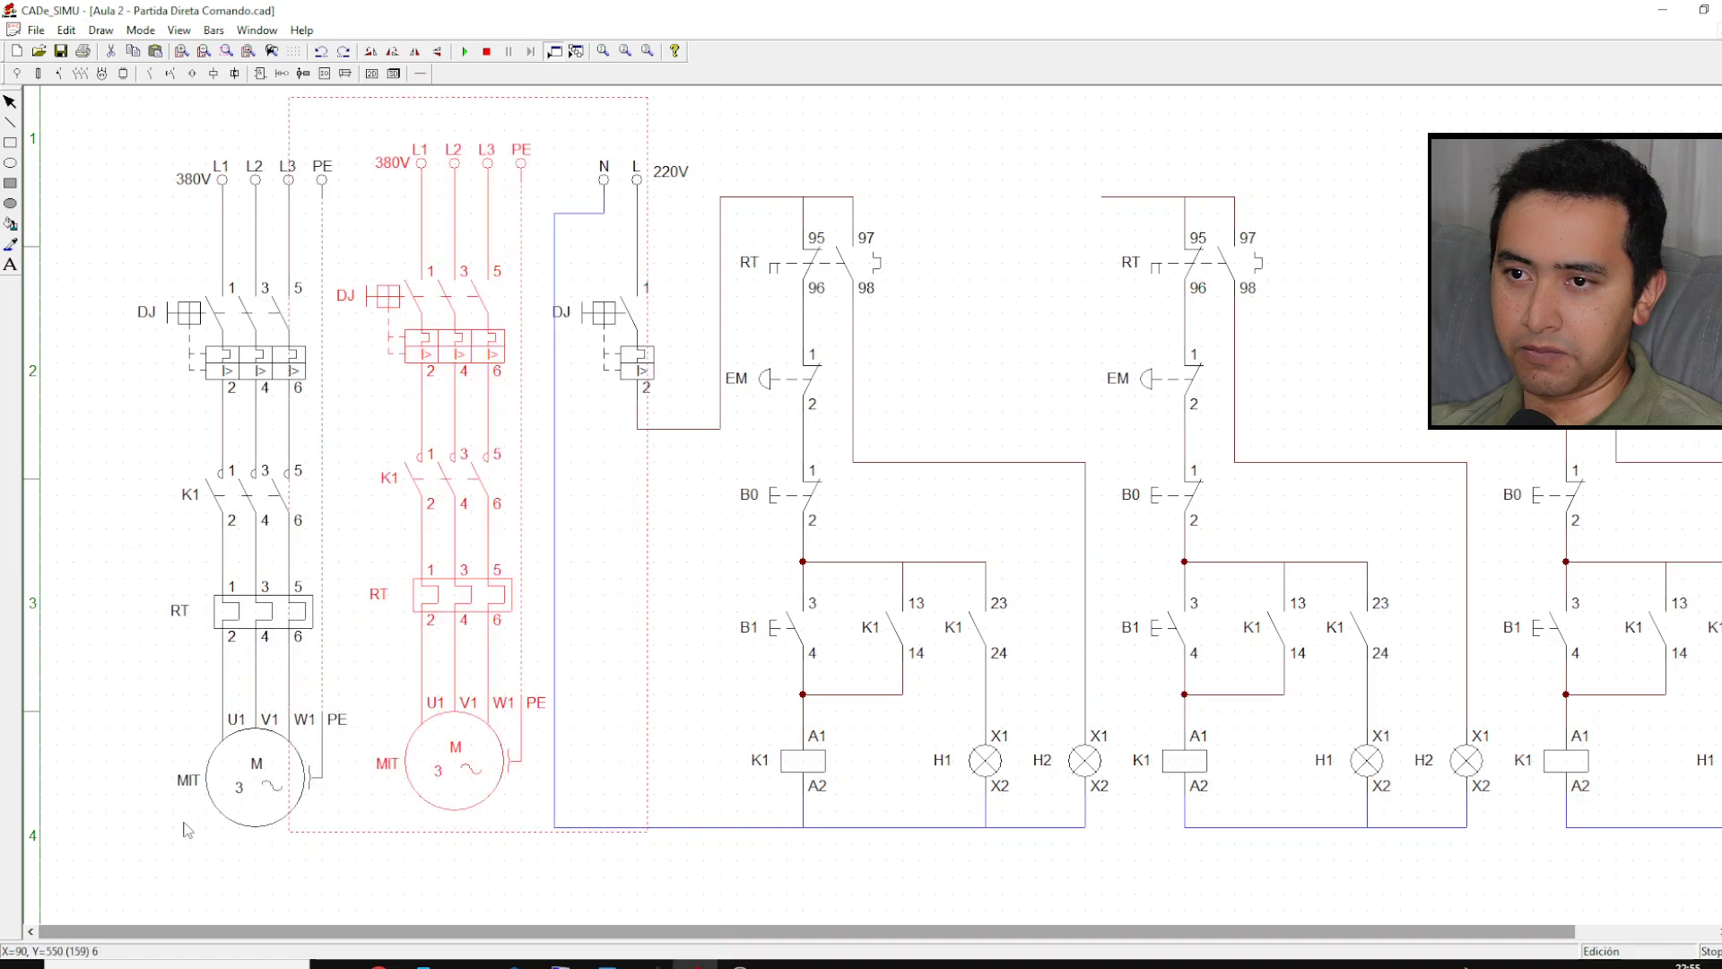
Step: Move the original motor power circuit to the sheet's left border, level with its copy
left_click(109, 821)
left_click_drag(76, 133, 354, 843)
key("Delete")
left_click_drag(264, 773, 137, 761)
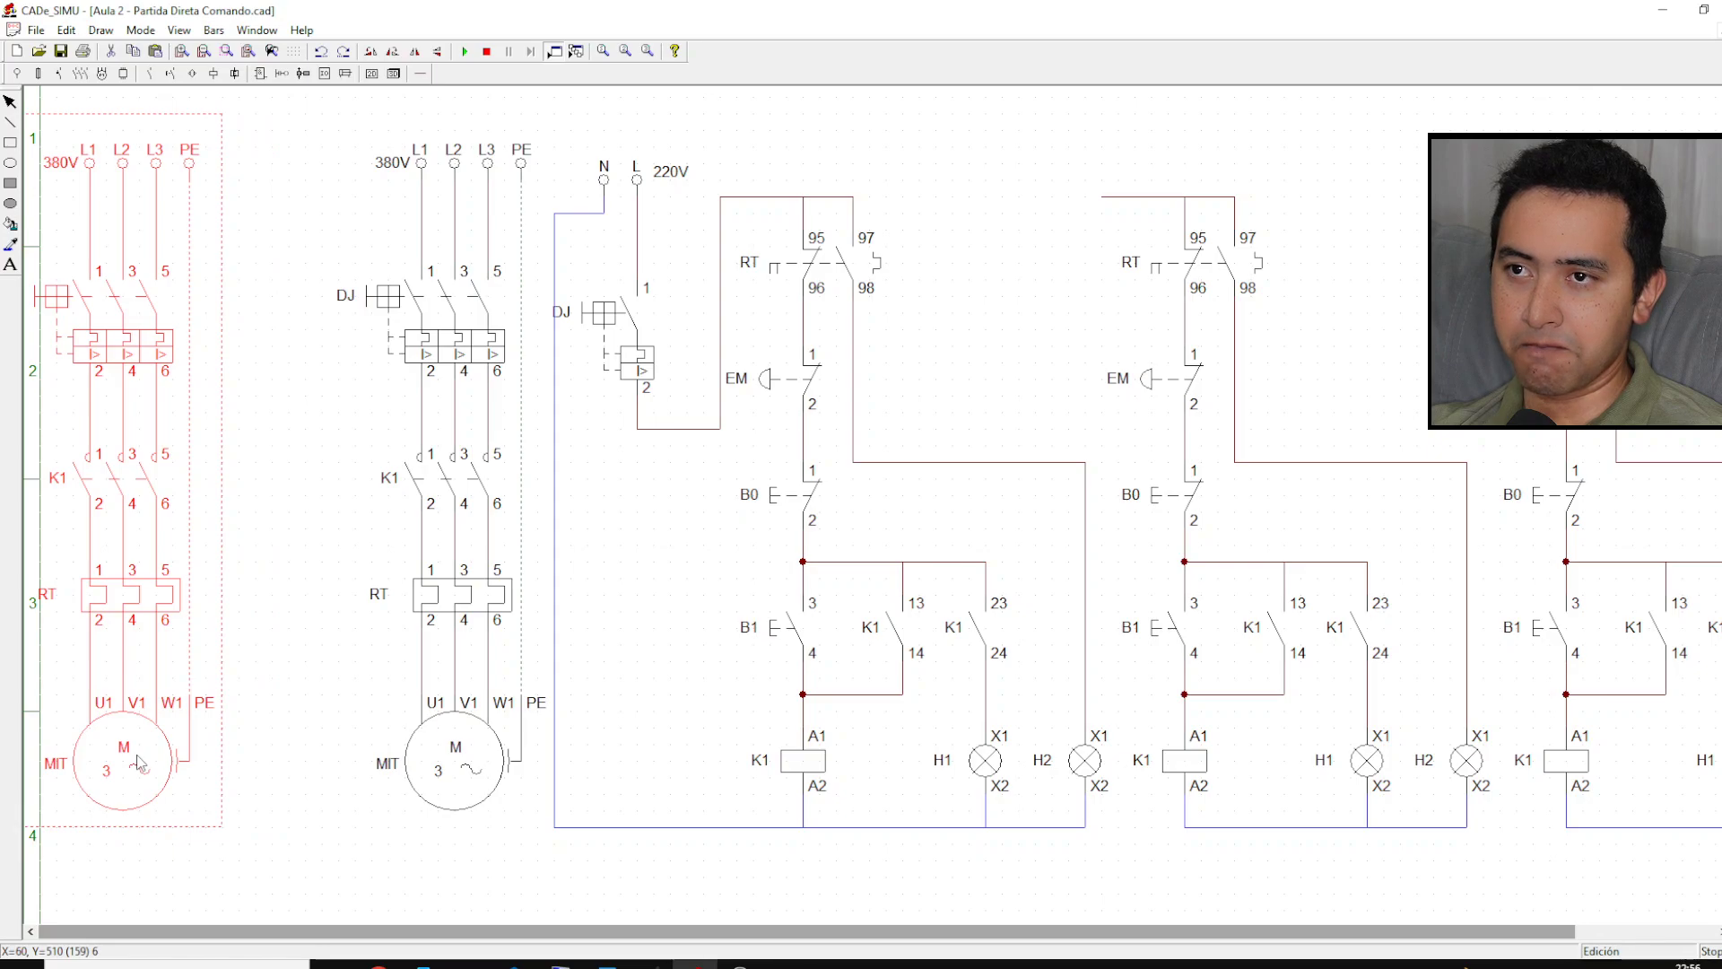
Step: Paste a third motor power circuit and align it midway between the two existing ones
left_click(287, 670)
key("ctrl+v")
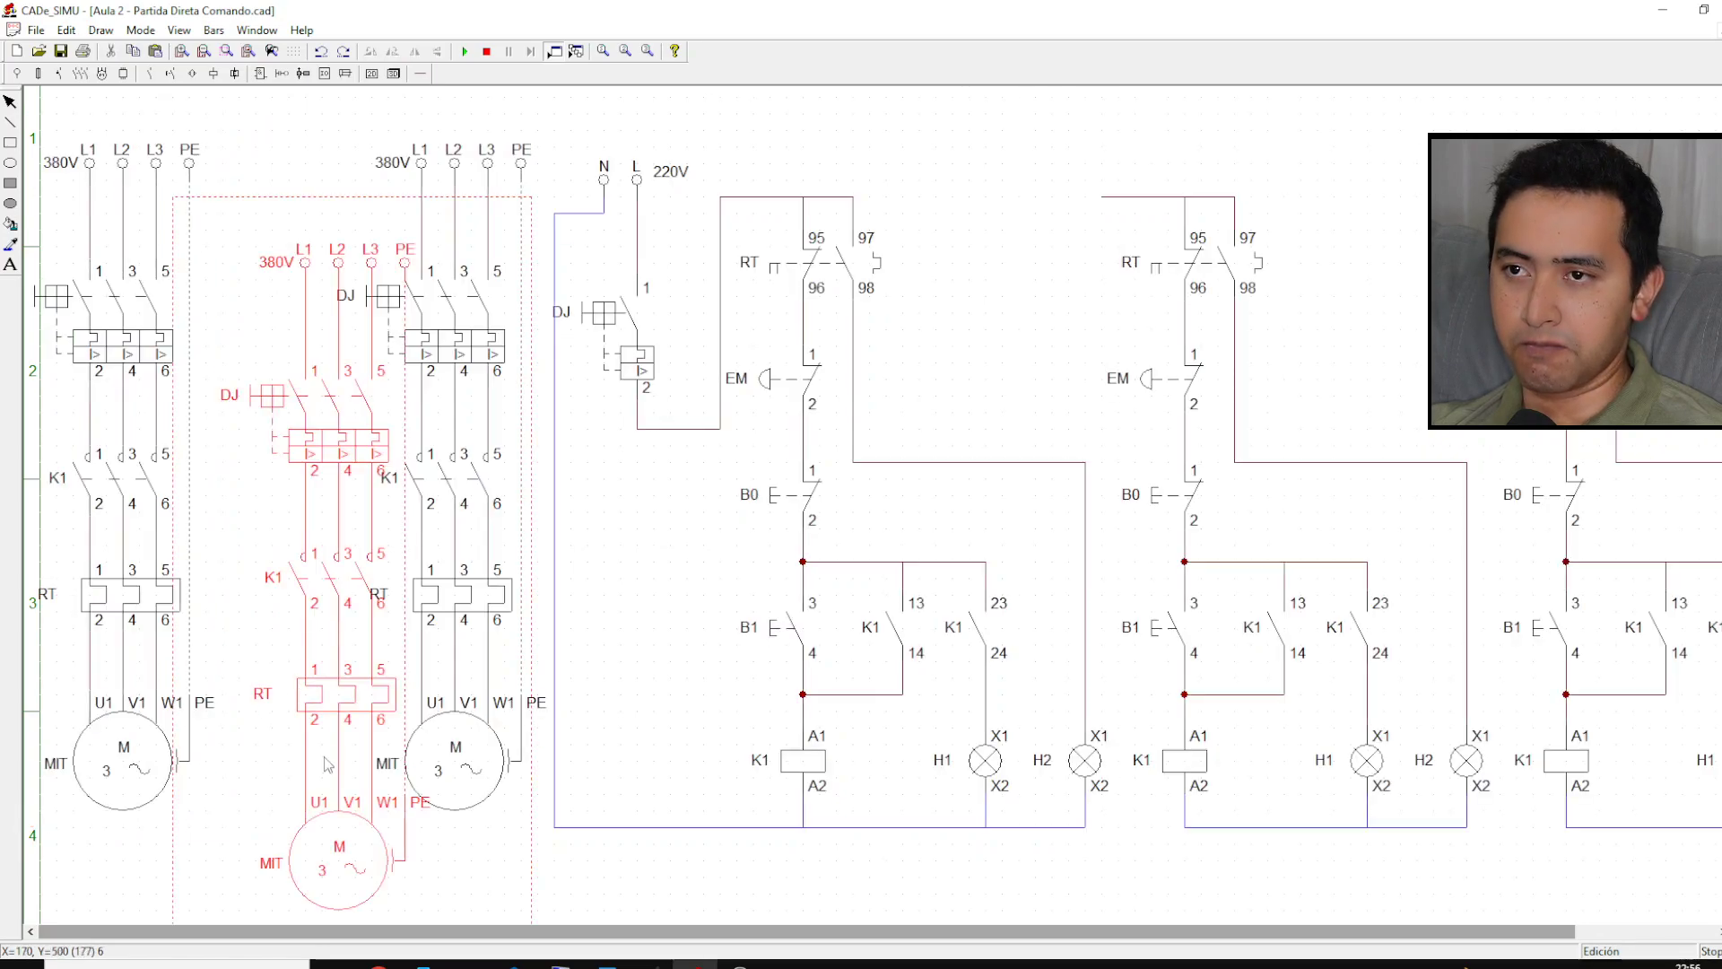
left_click_drag(326, 840, 281, 739)
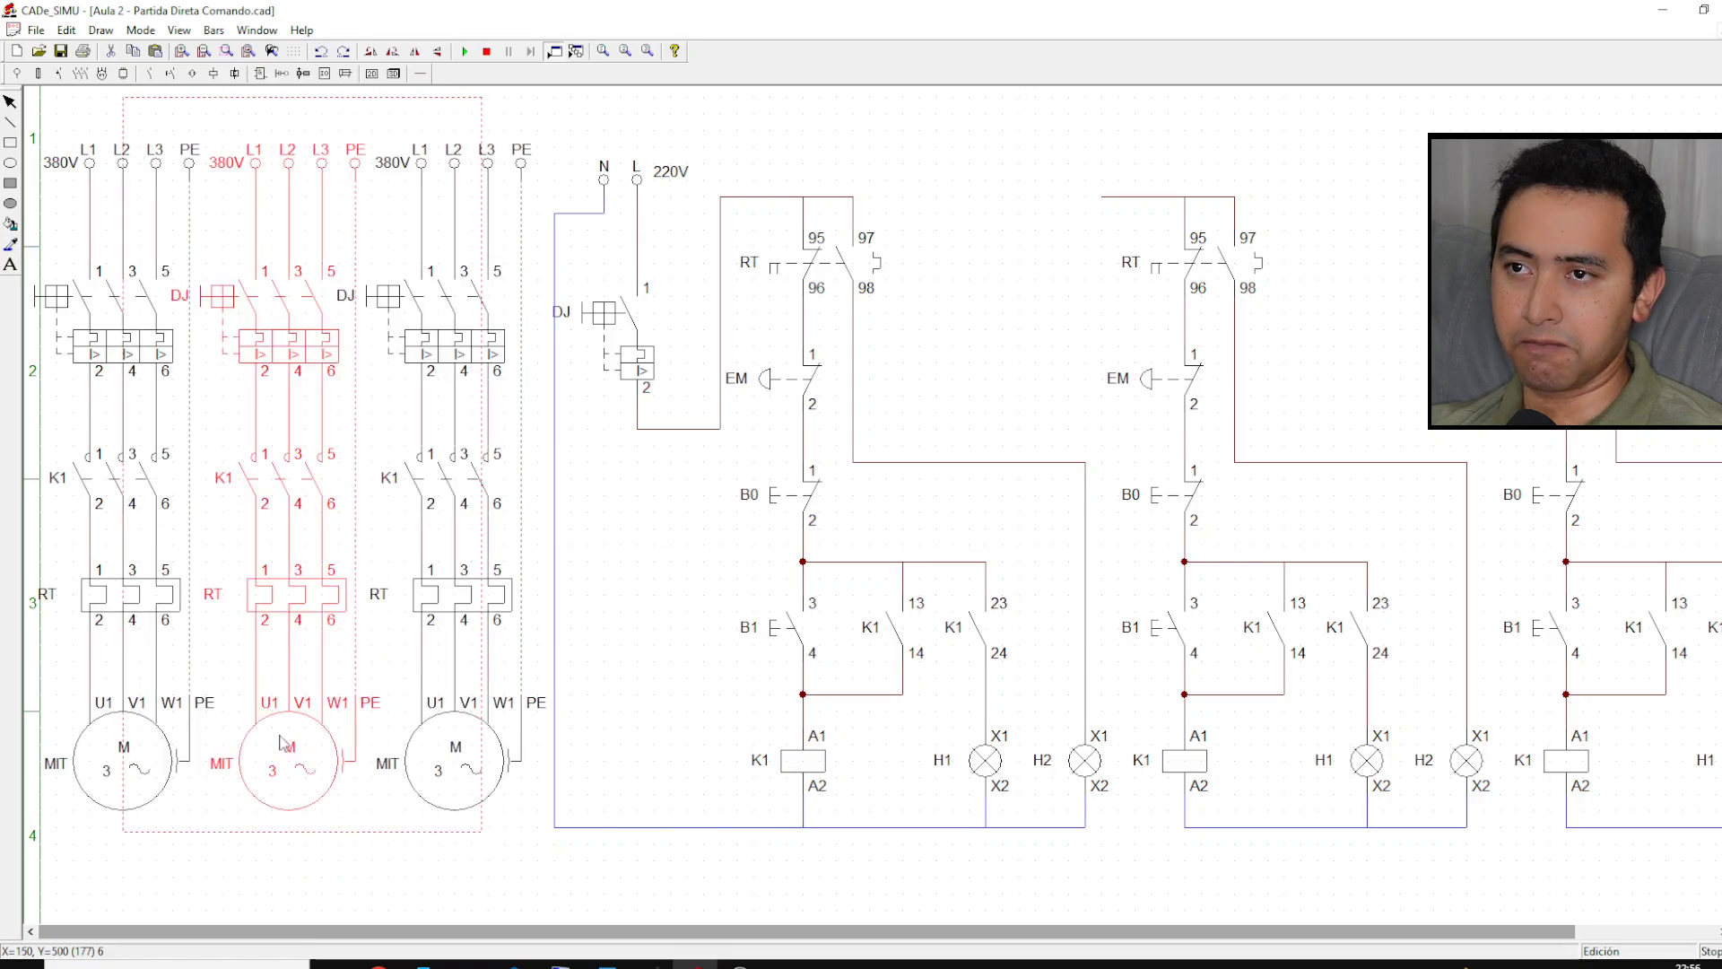
left_click(469, 857)
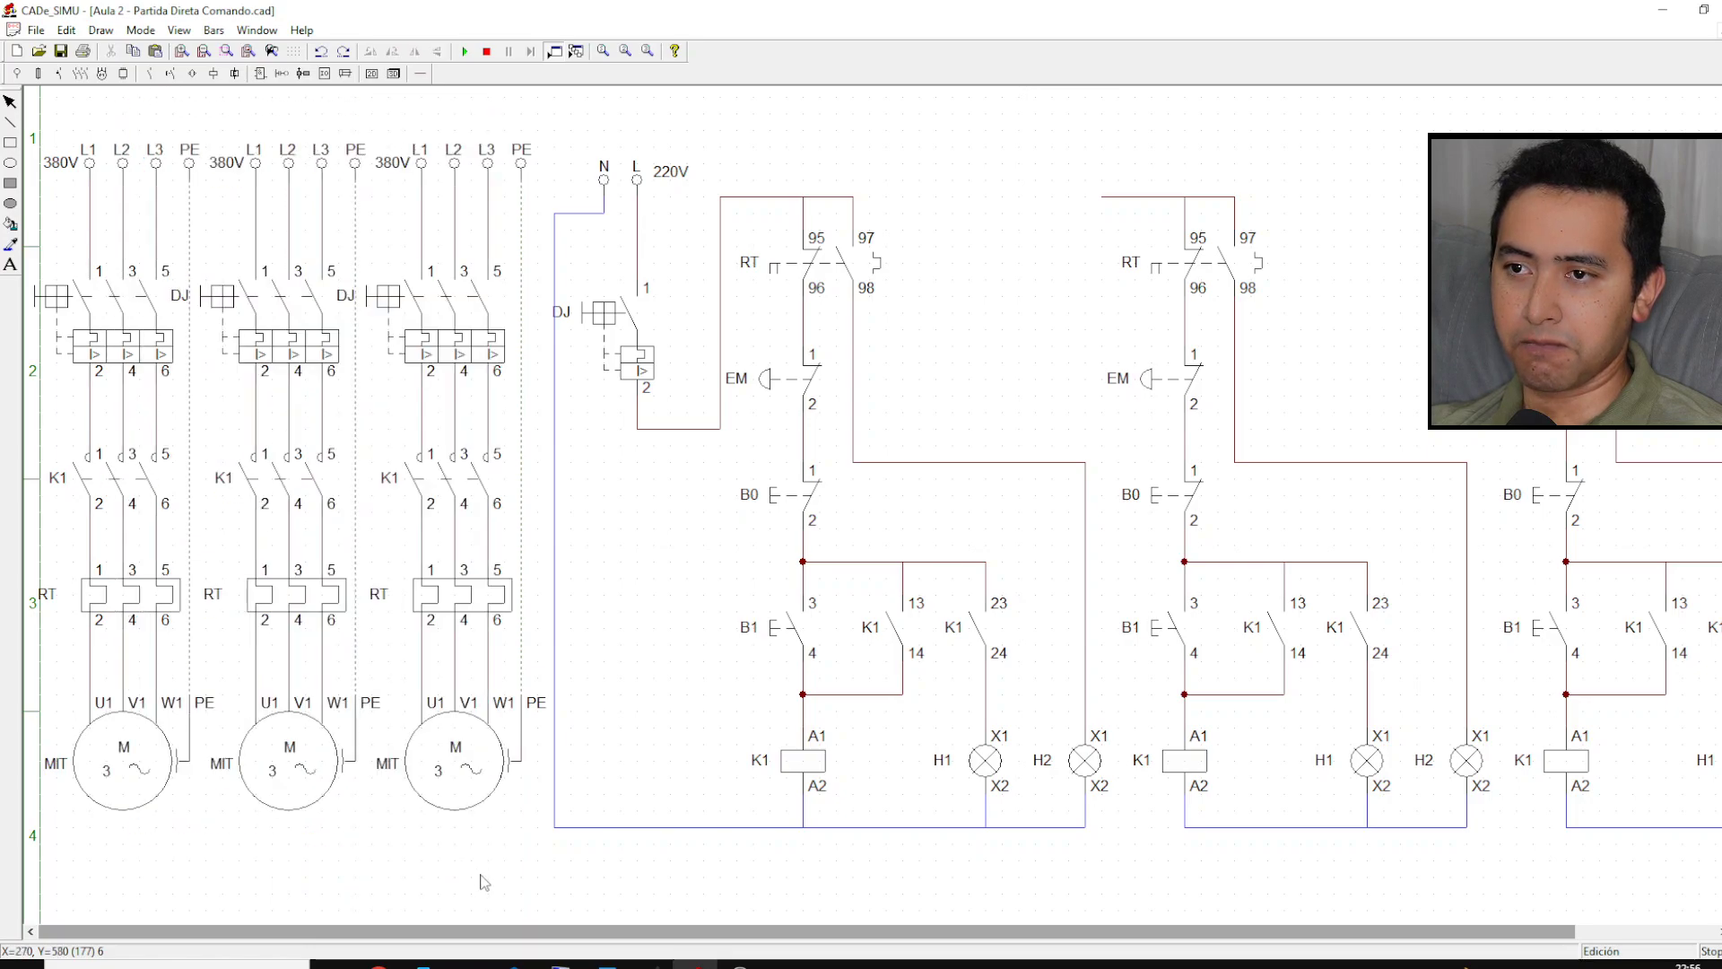
Step: Rename the motor of the leftmost power circuit as C1
left_click(107, 784)
double_click(107, 784)
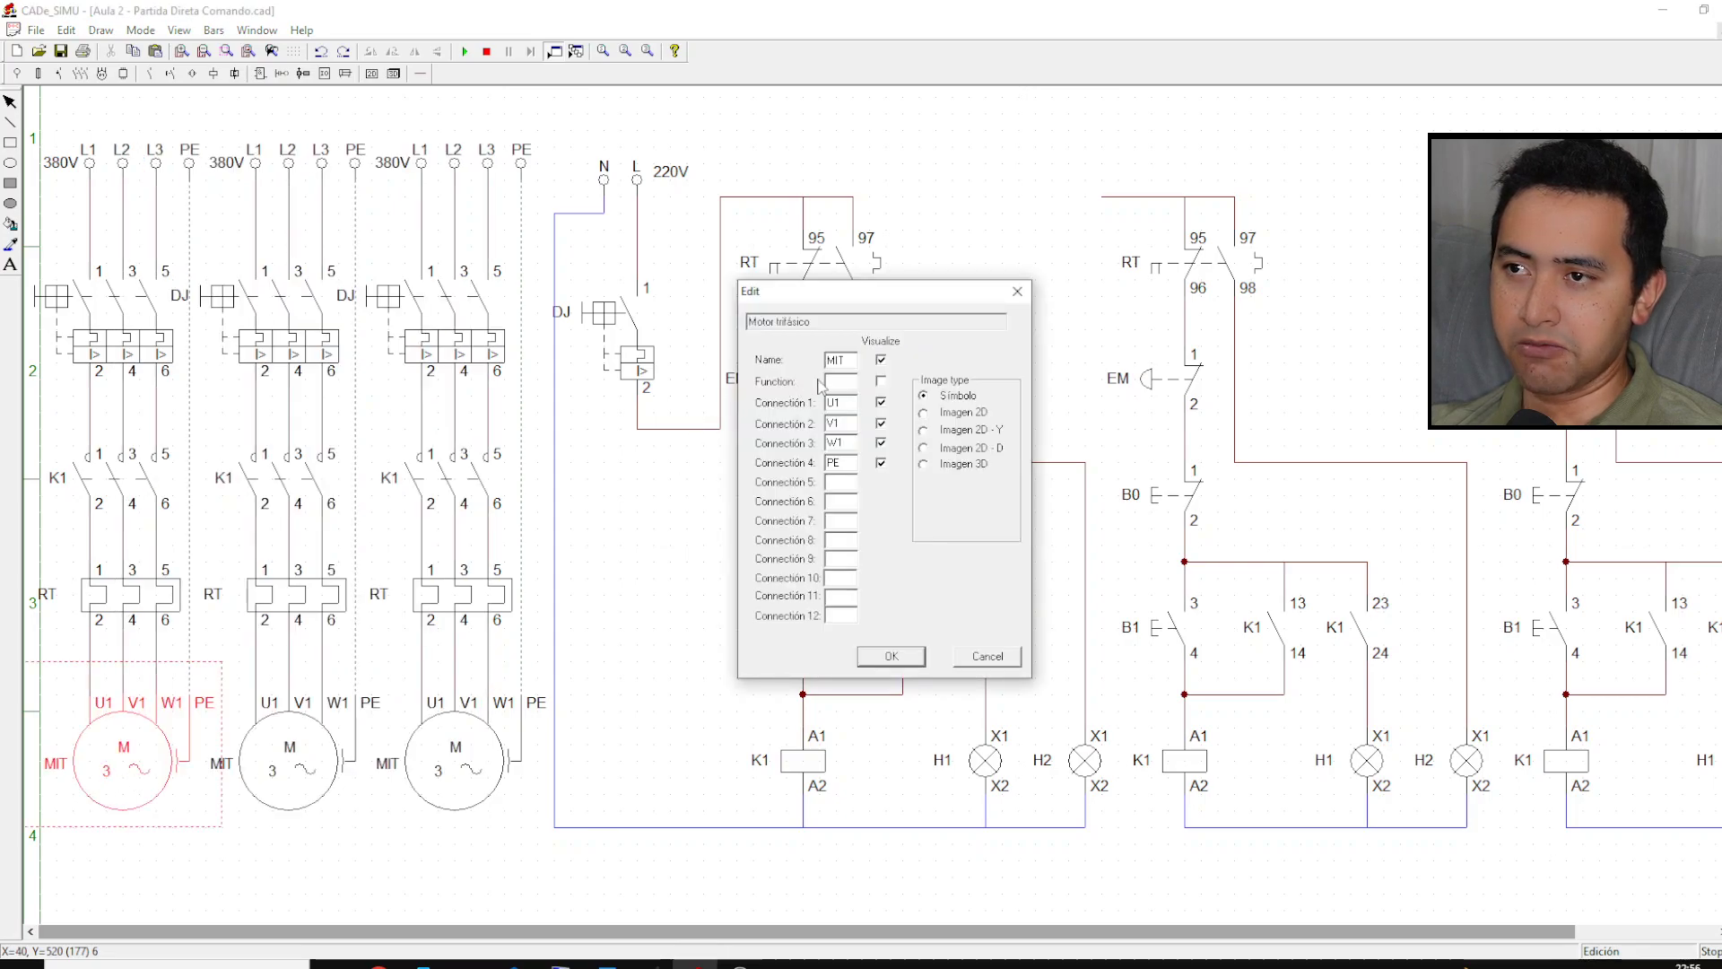
double_click(846, 362)
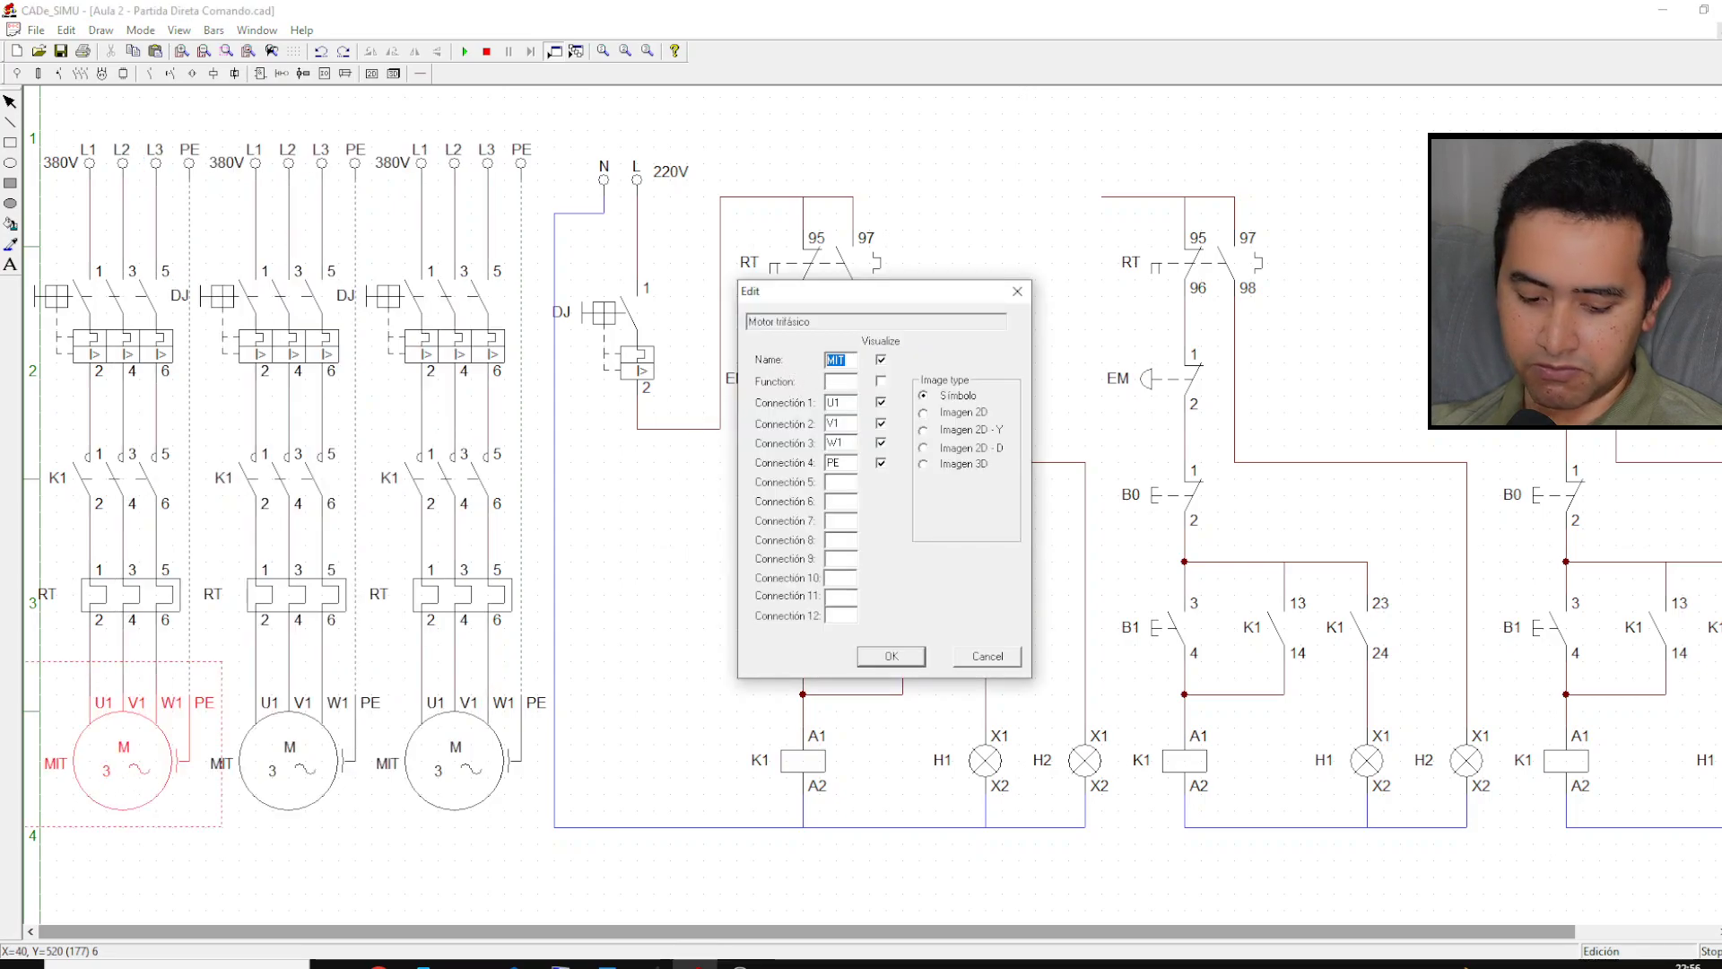
type("c1")
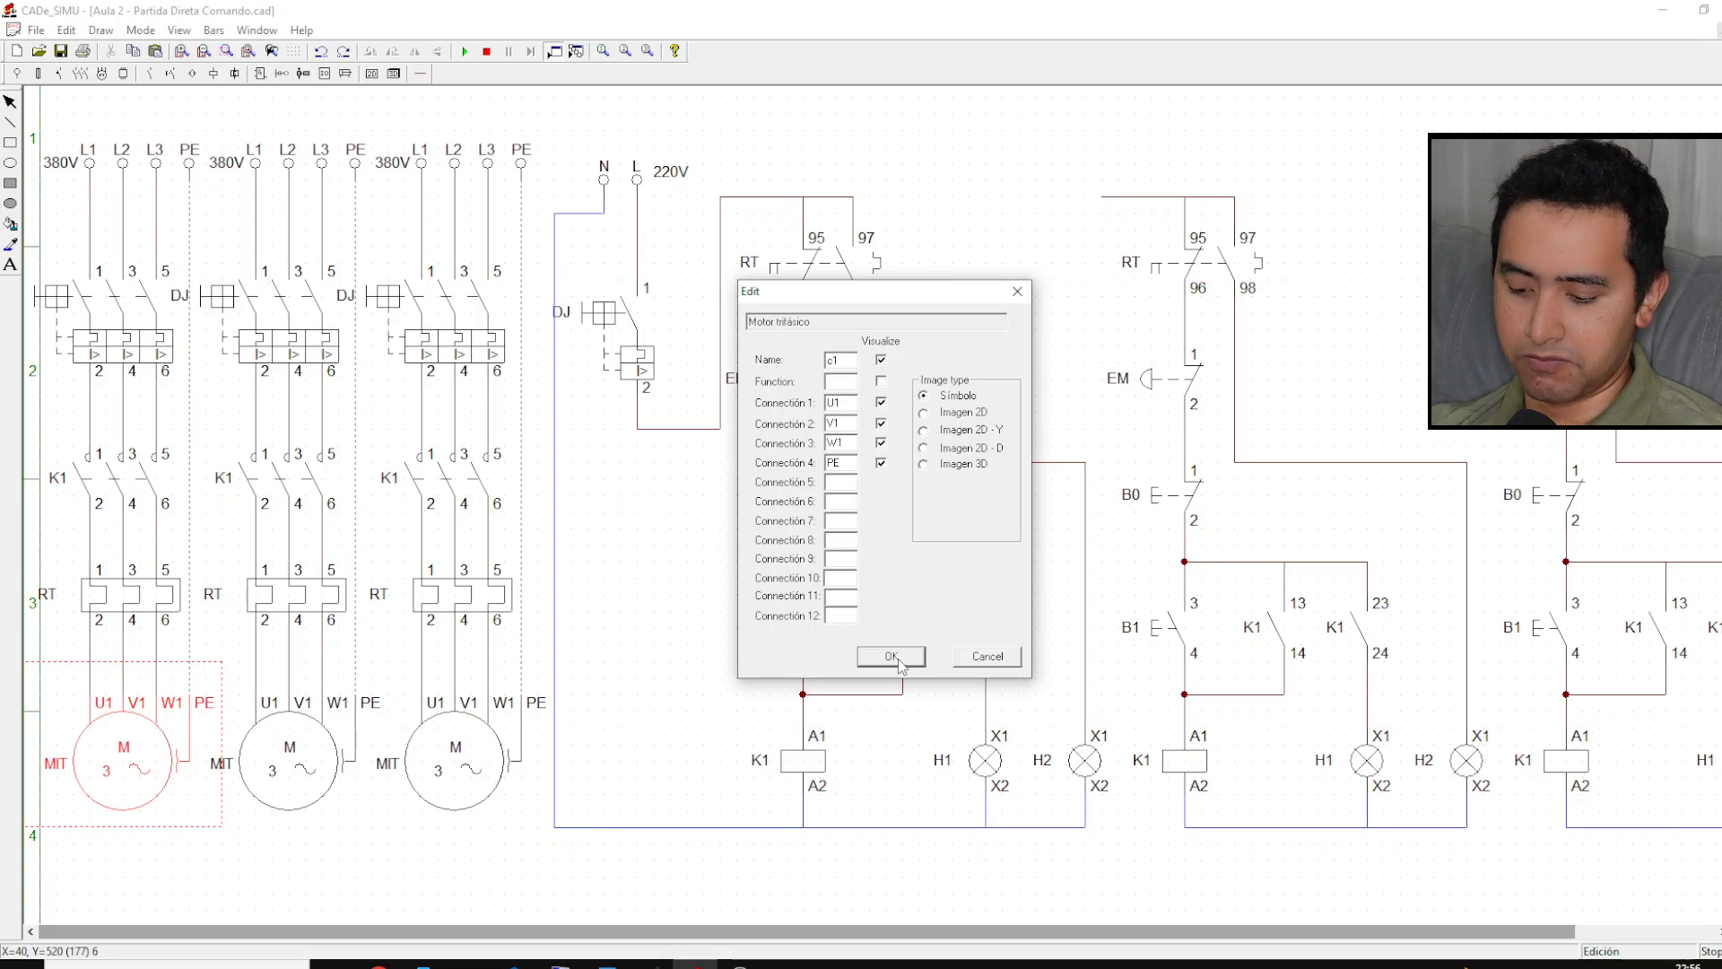
key("BackSpace")
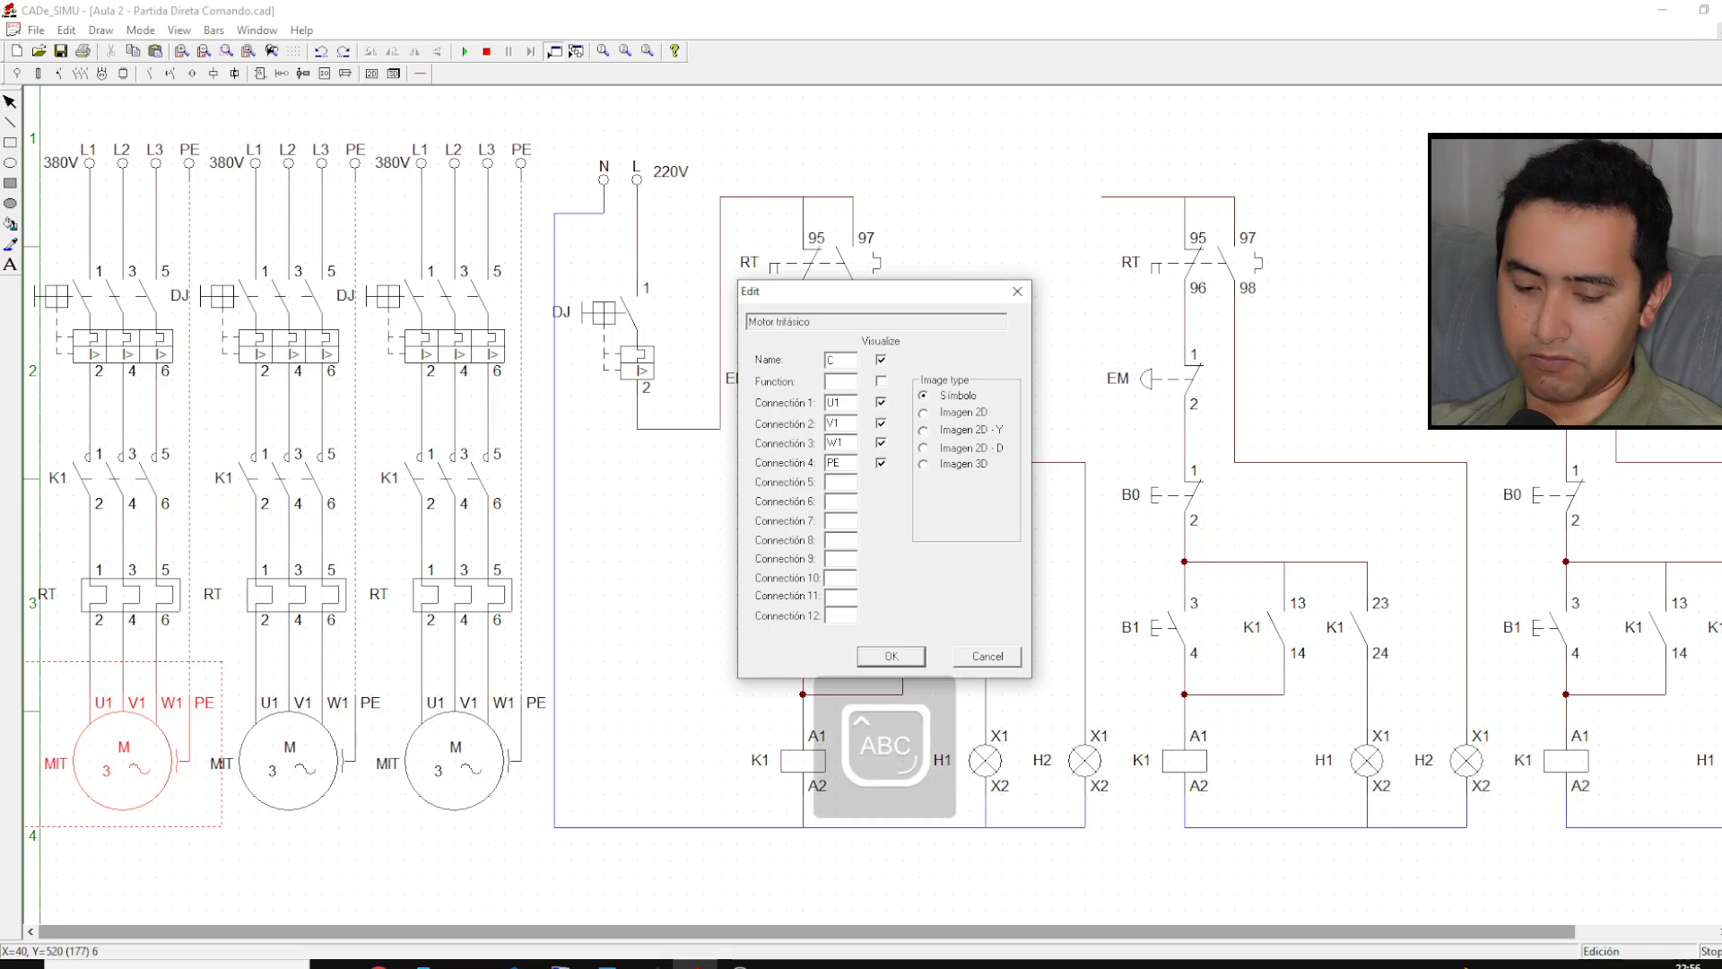
left_click(891, 656)
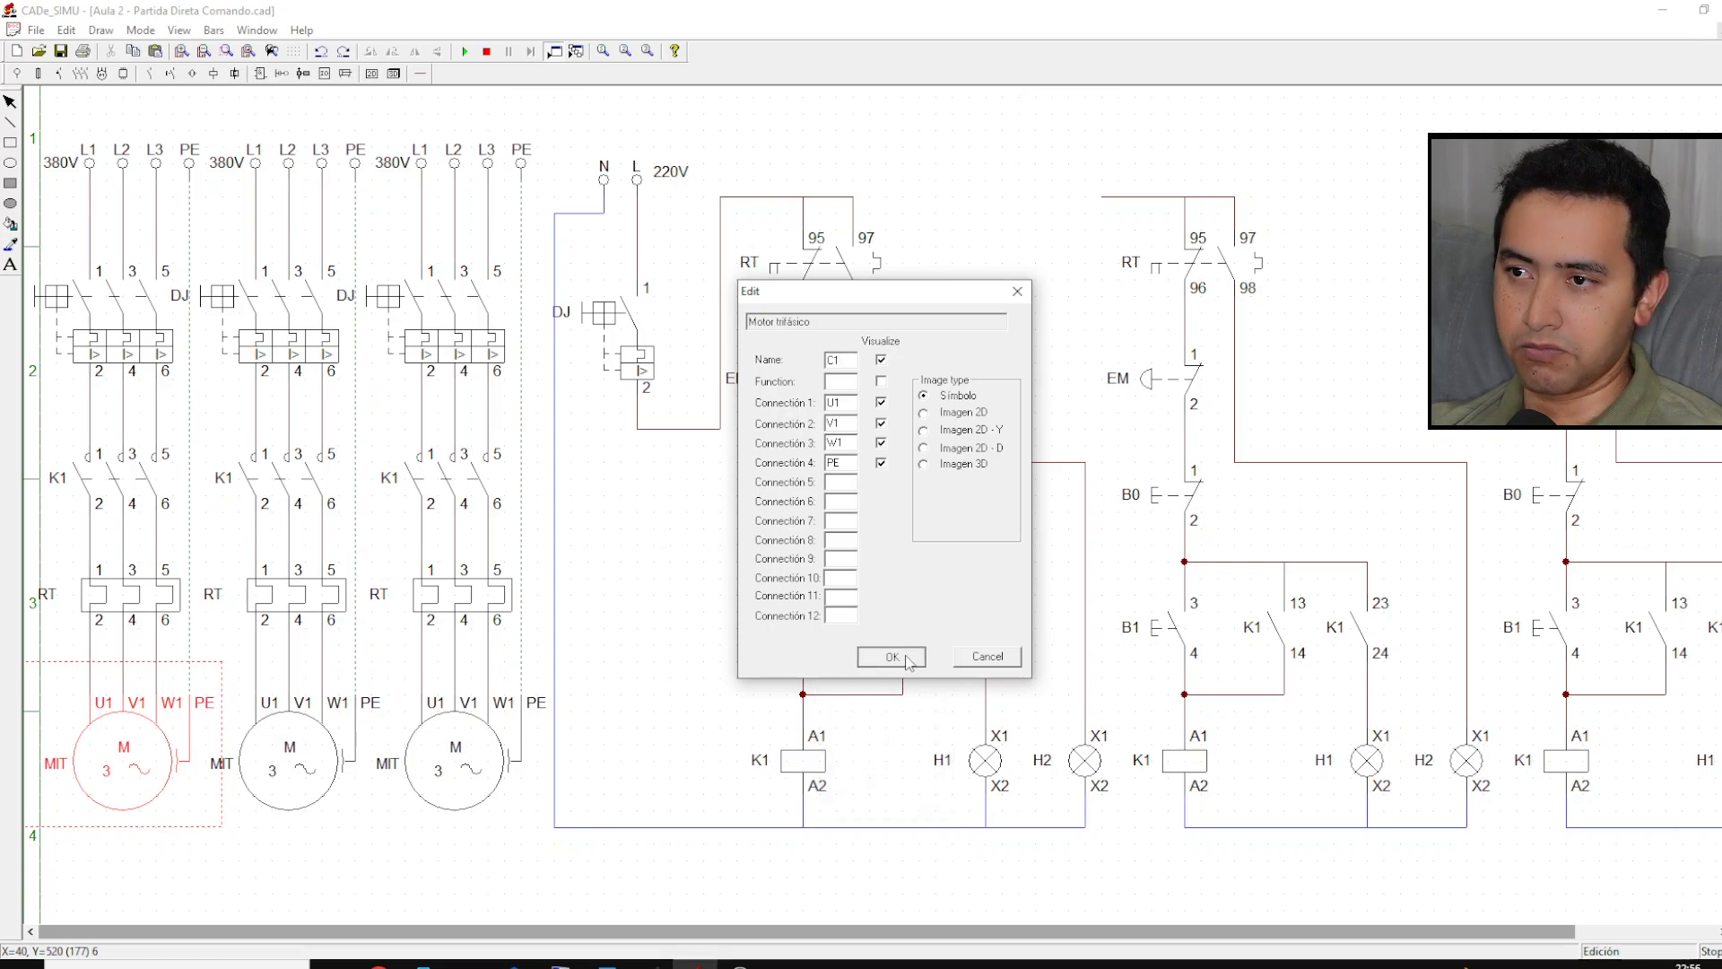
Step: Rename the motors of the middle and rightmost power circuits as C2 and C3
double_click(312, 759)
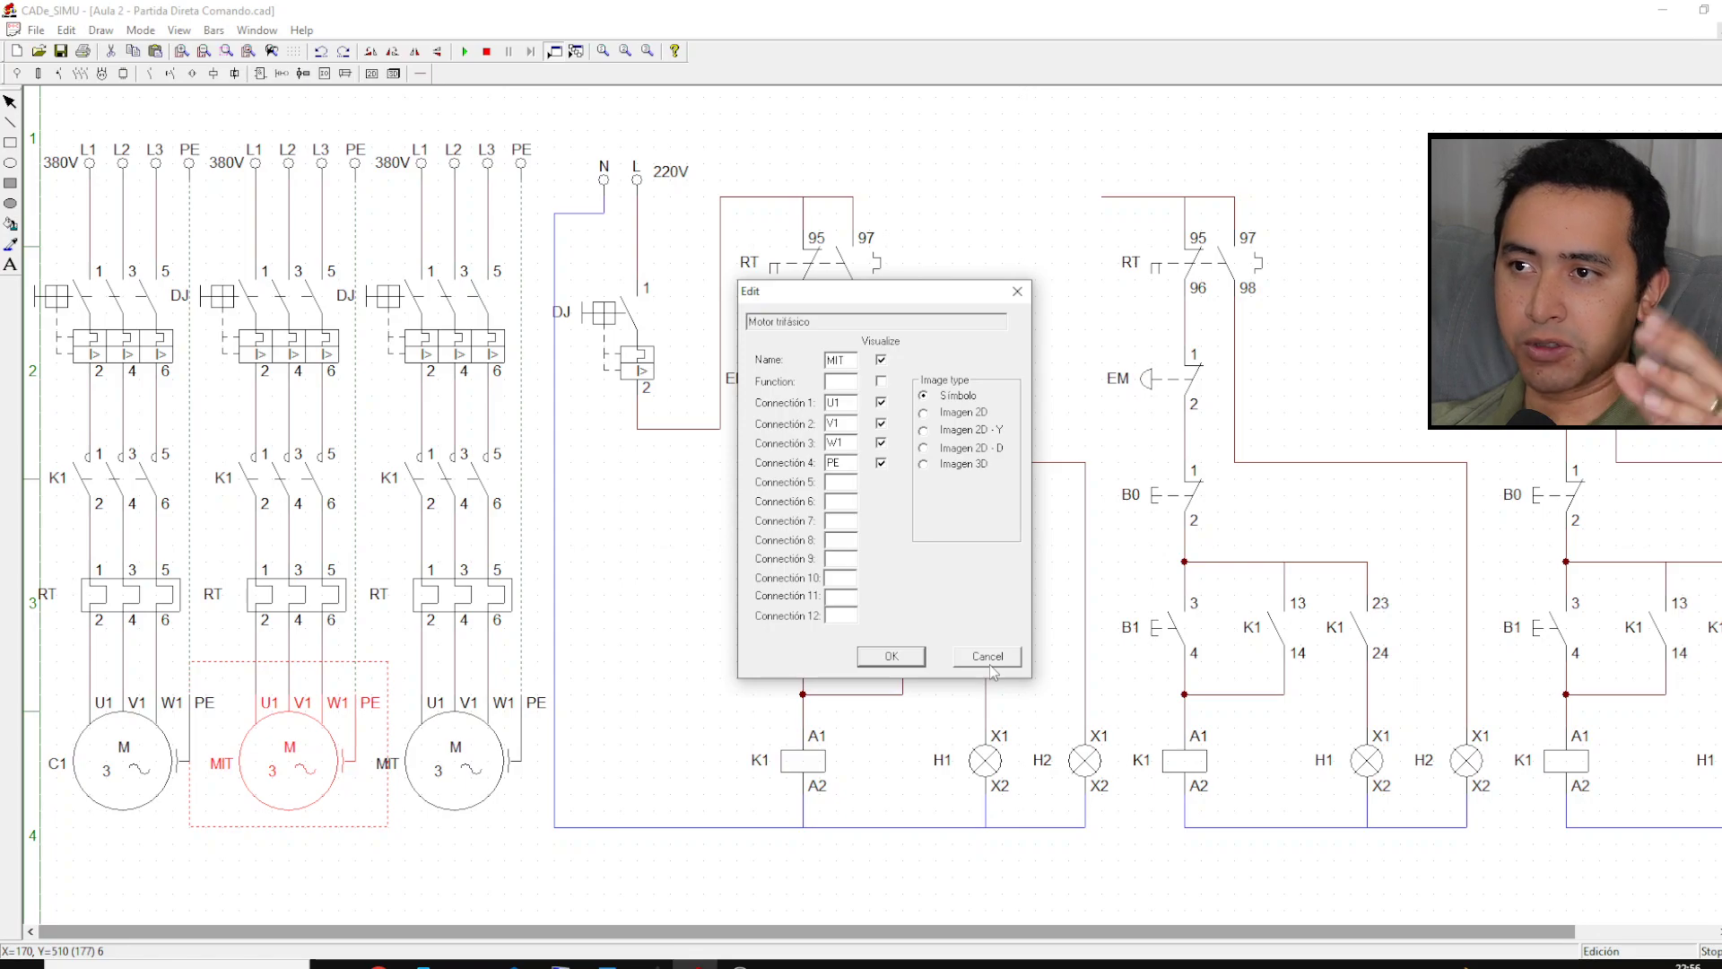
left_click_drag(854, 360, 805, 372)
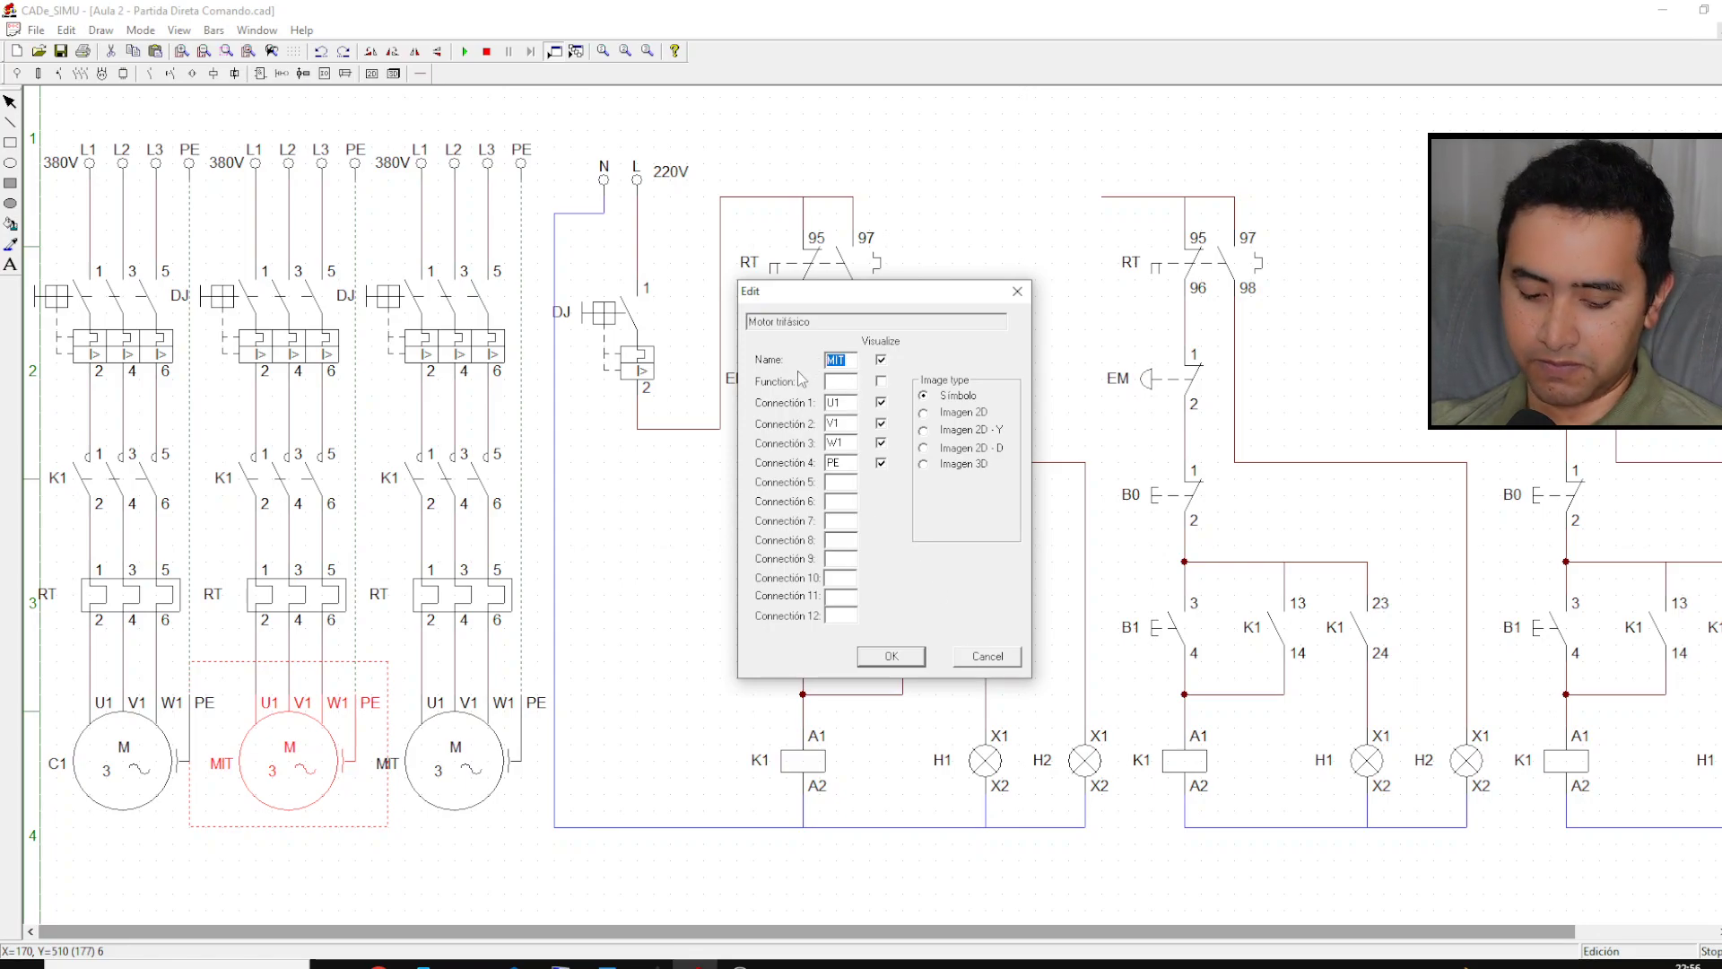
type("C2")
left_click(893, 656)
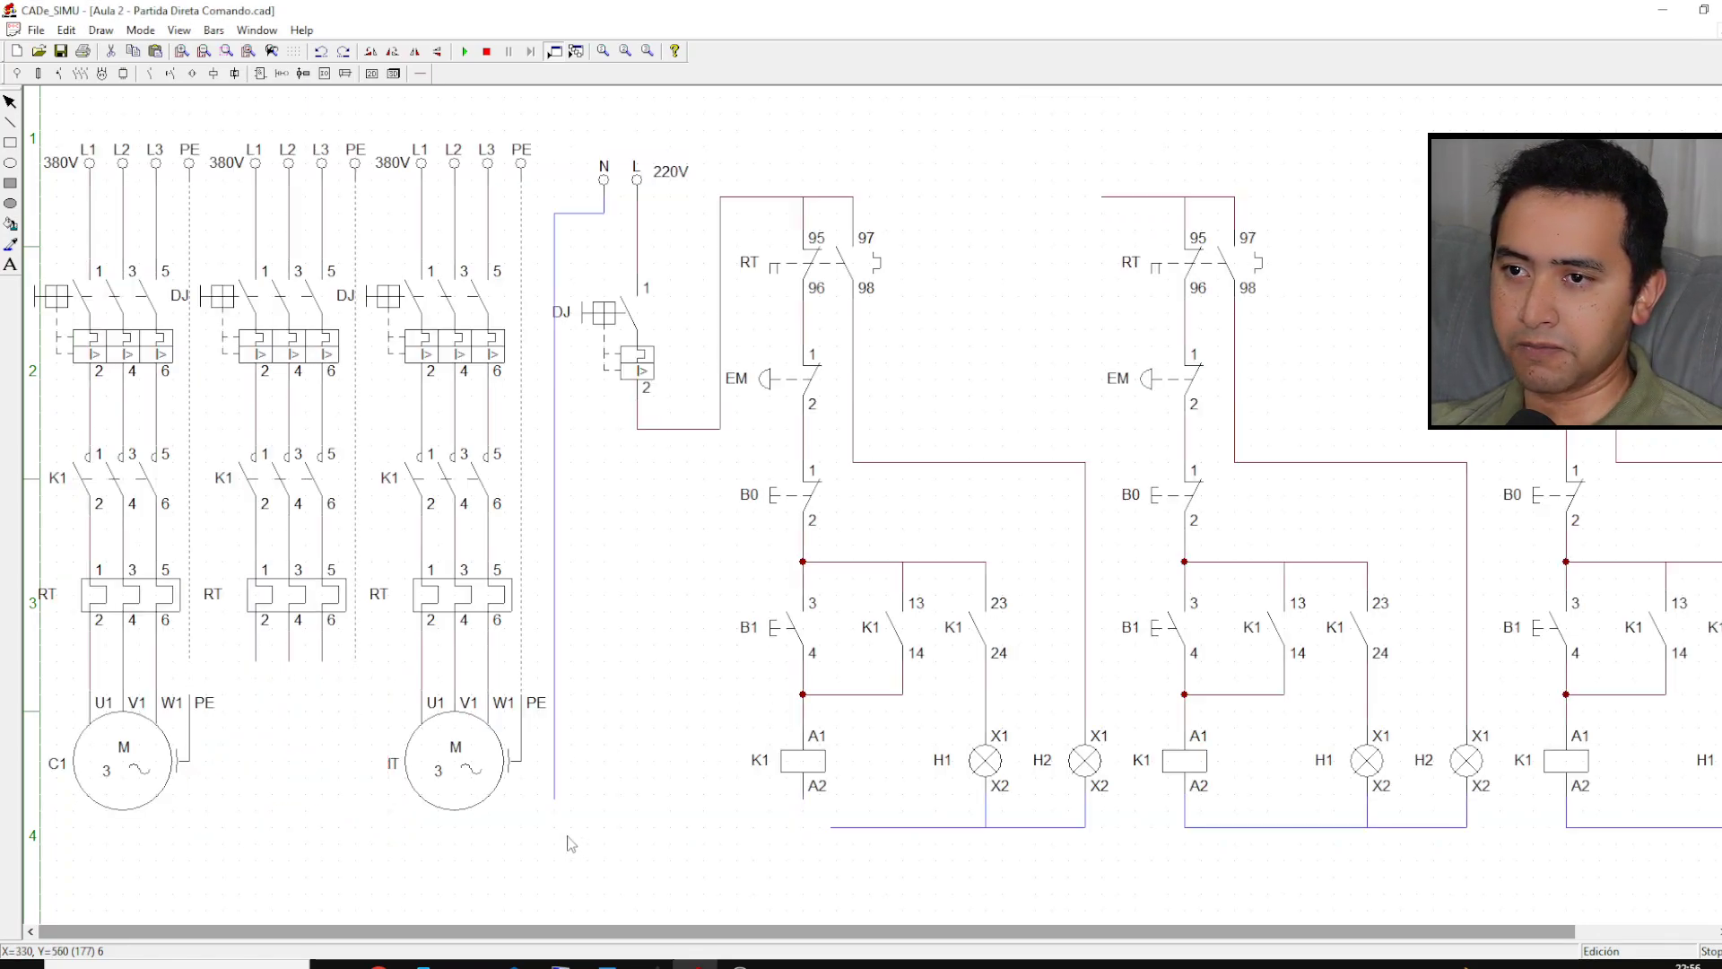
double_click(464, 772)
left_click_drag(852, 360, 805, 369)
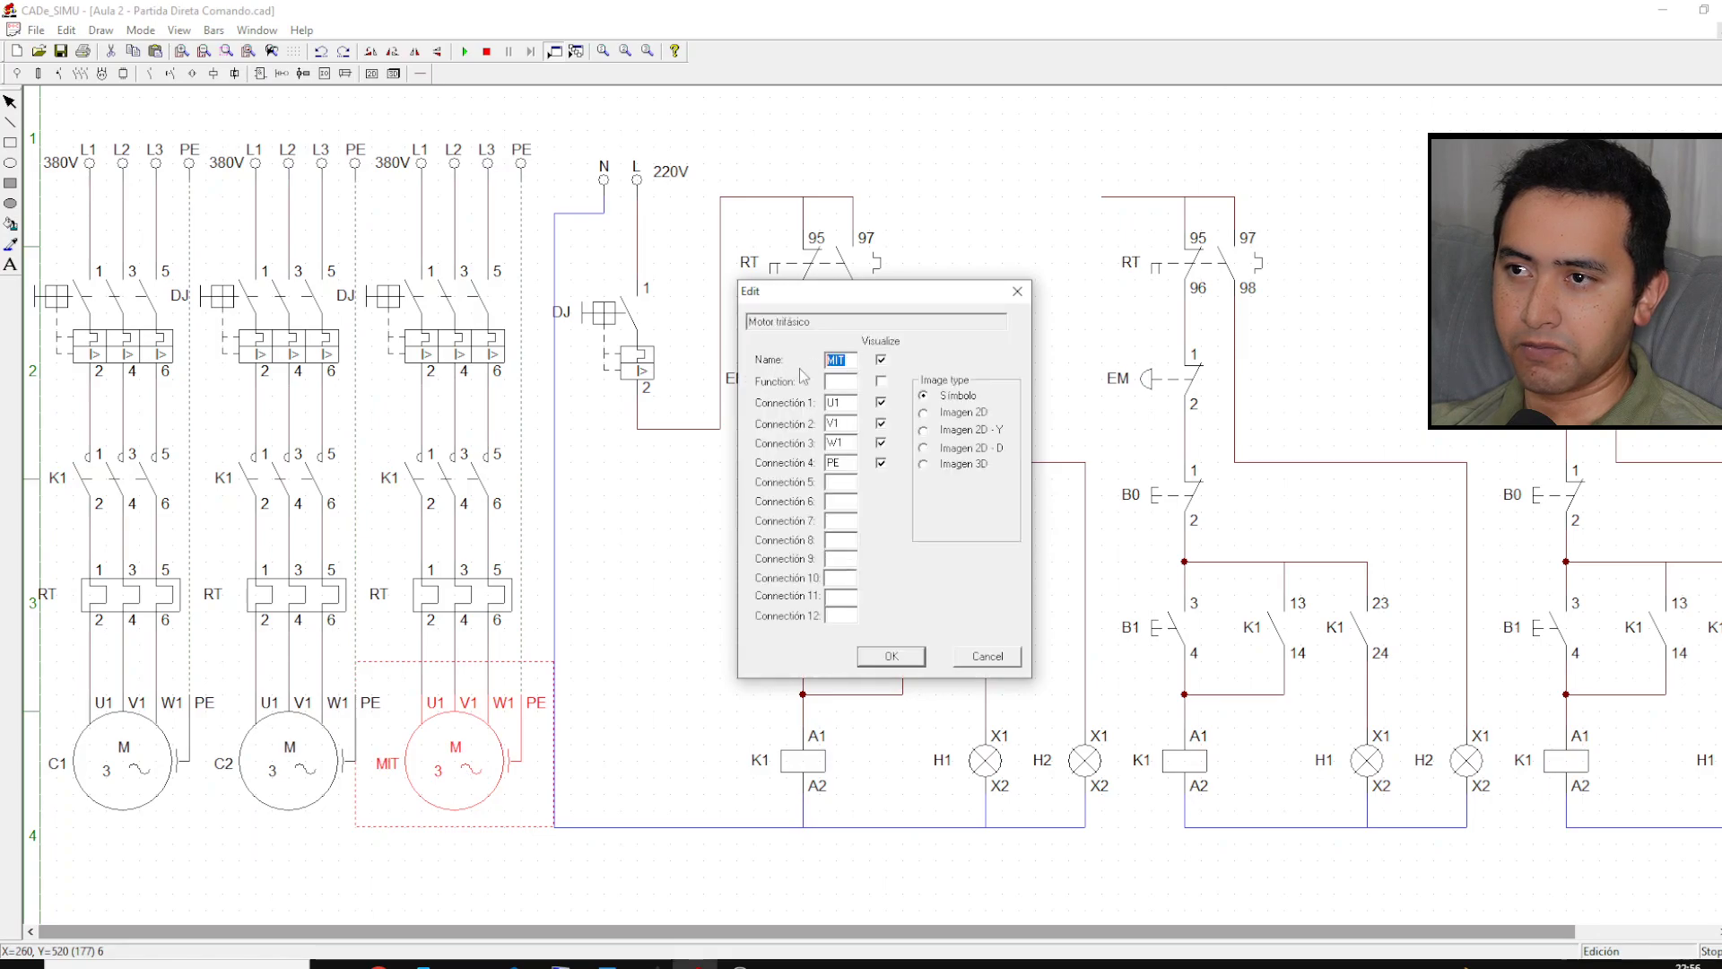
type("C3")
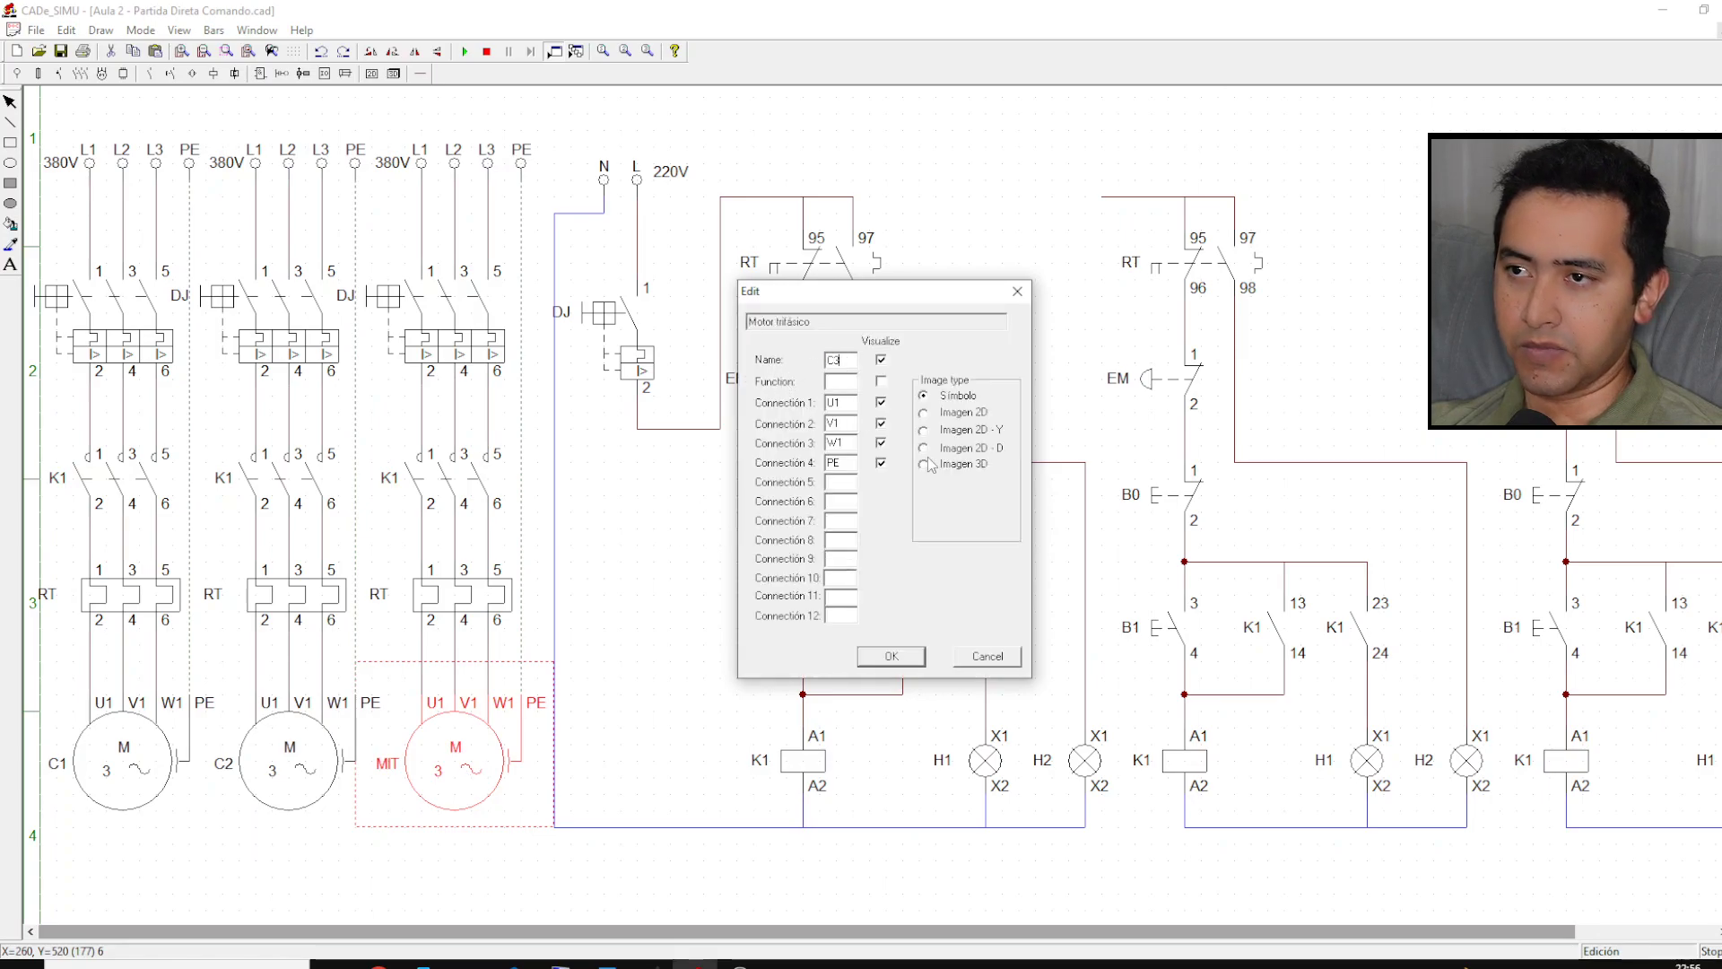
left_click(911, 665)
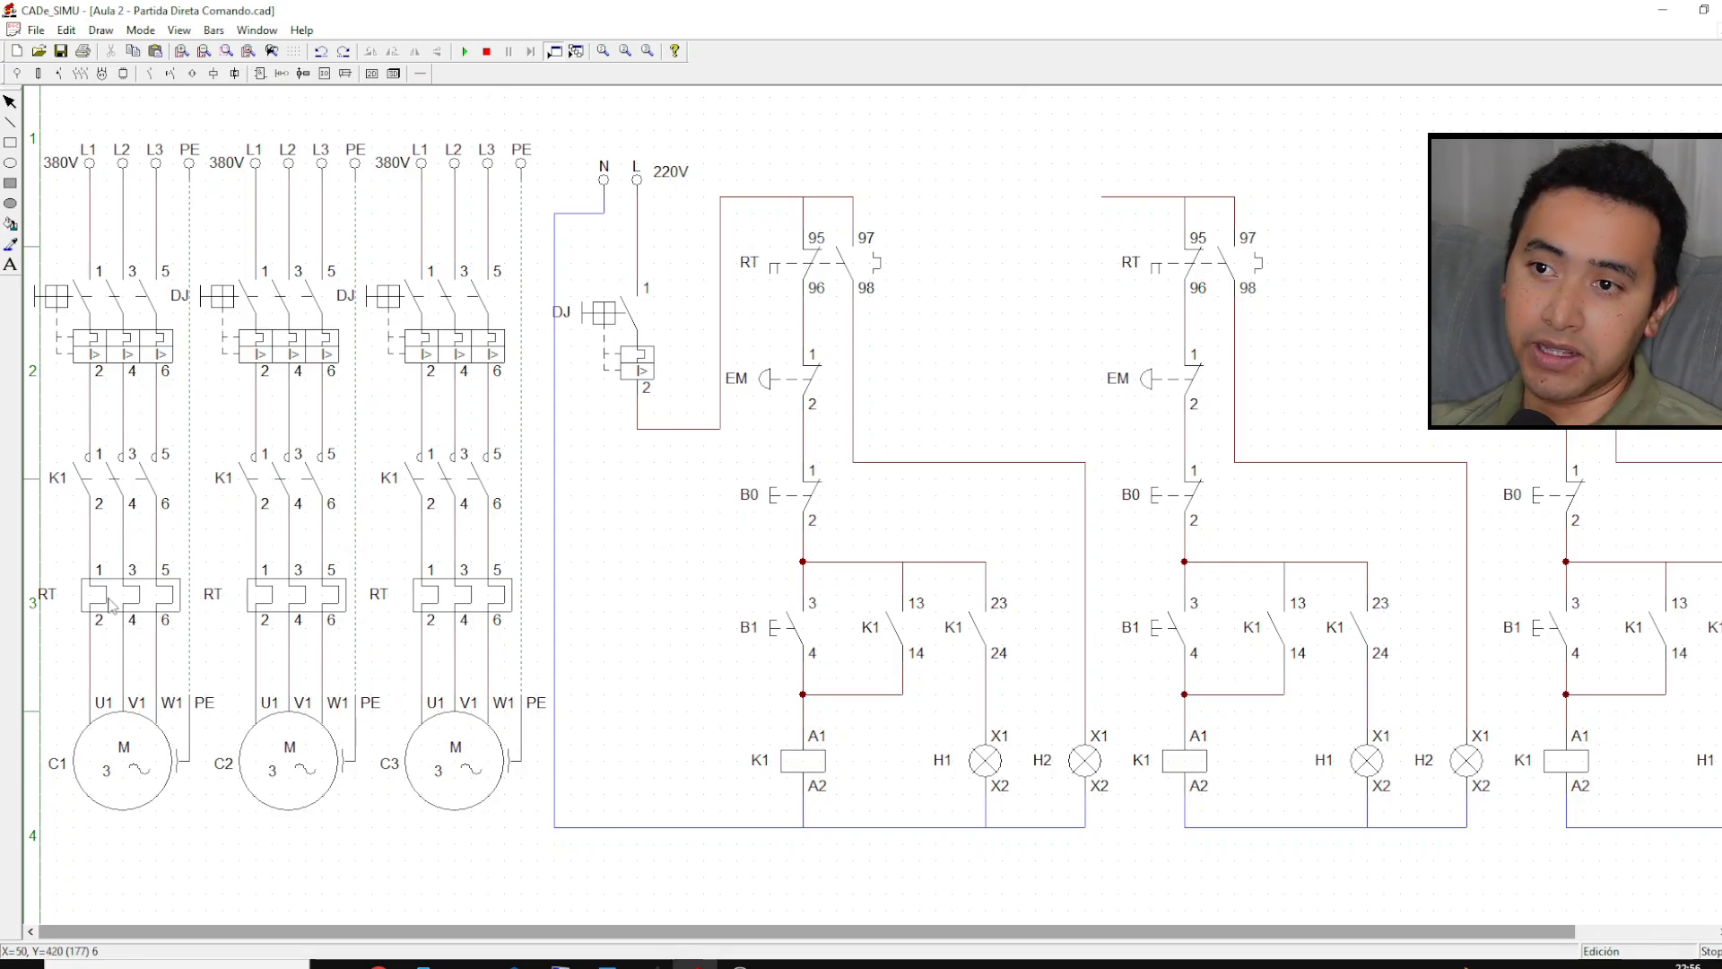
Step: Rename the thermal relays above motors C1, C2 and C3 as RT1, RT2 and RT3
double_click(139, 610)
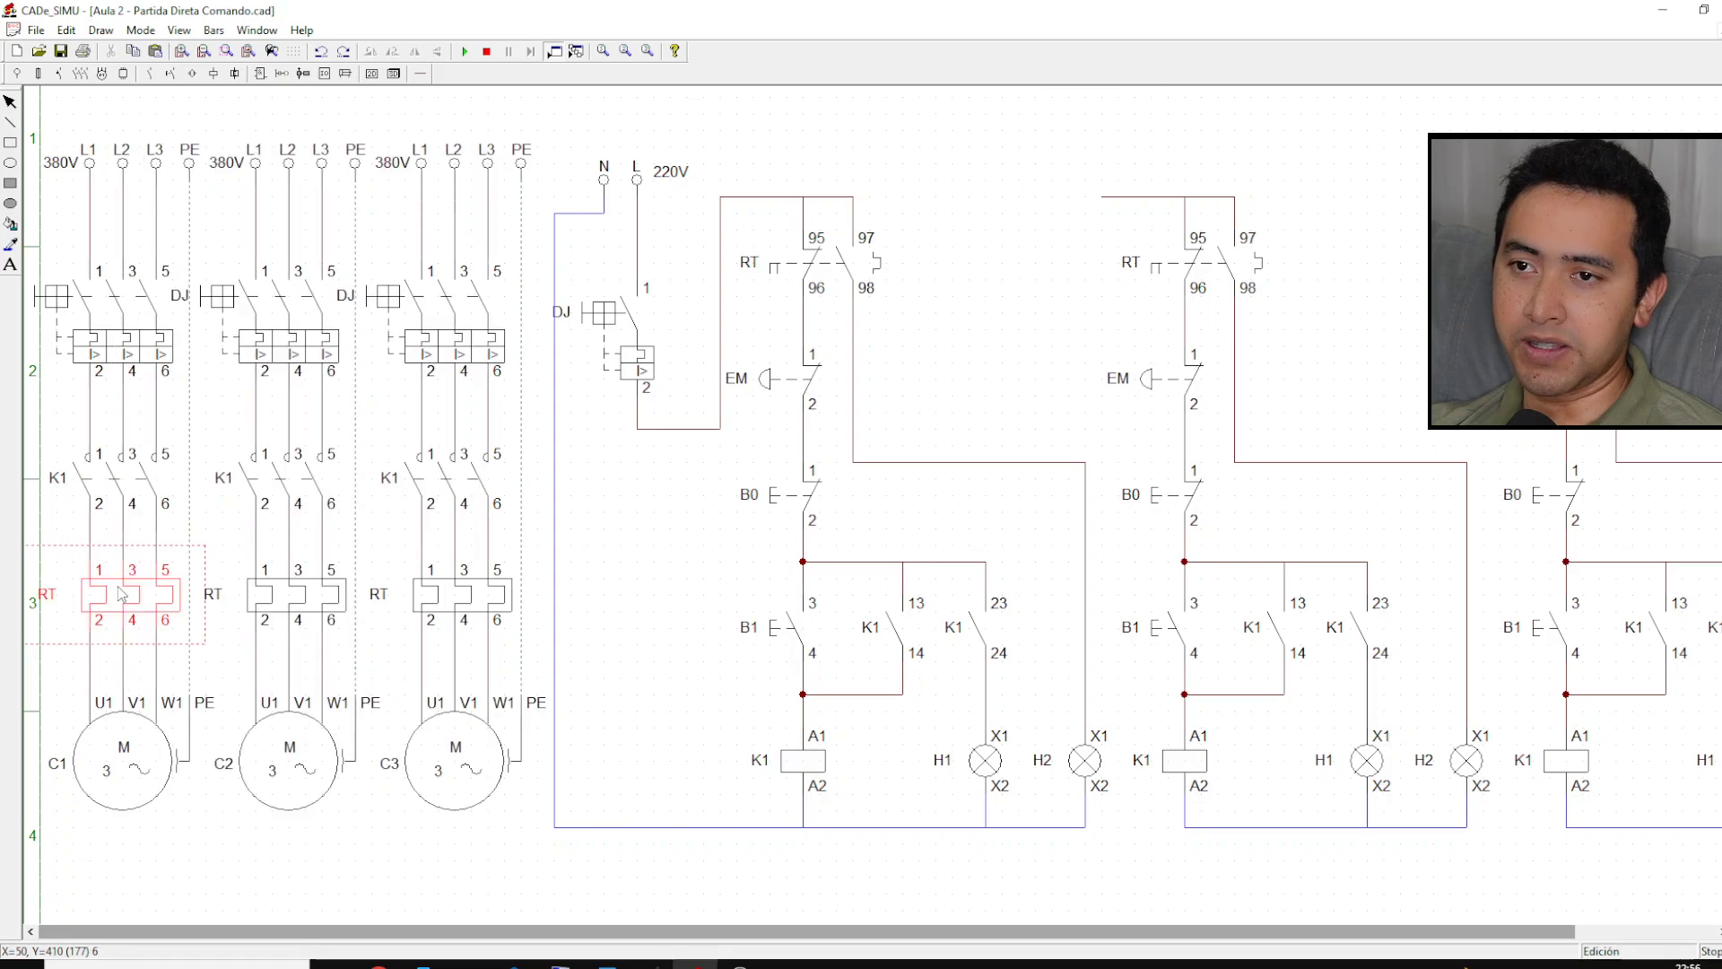
type("1")
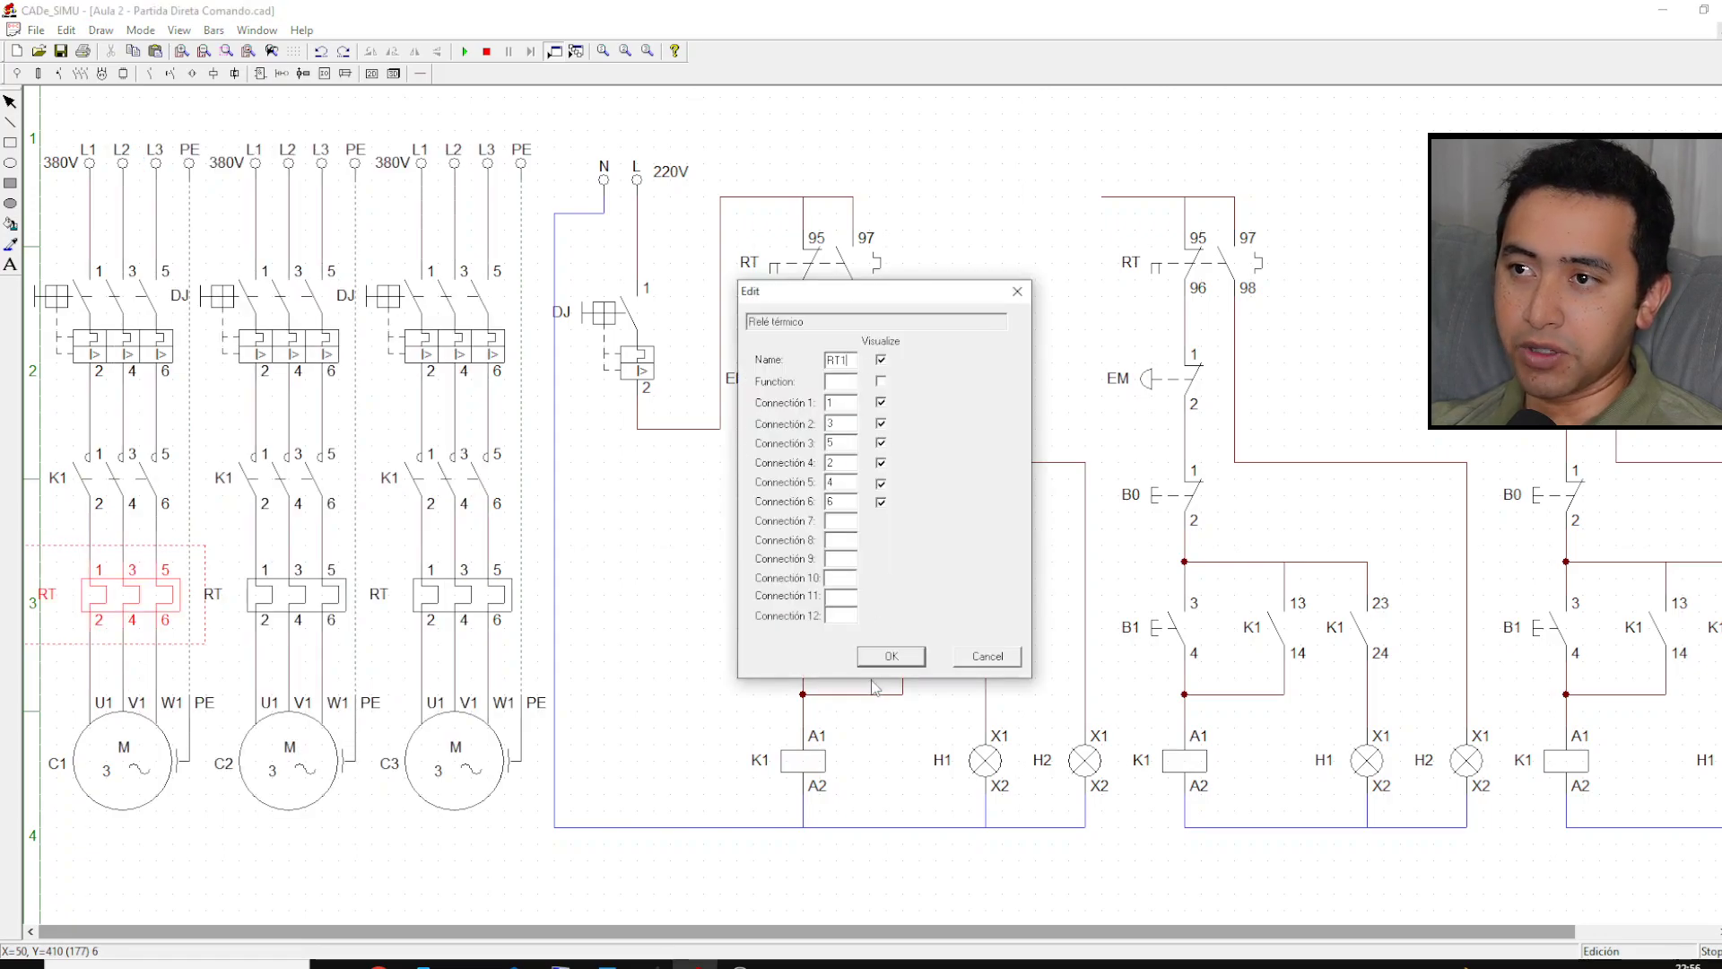
left_click(889, 658)
double_click(329, 604)
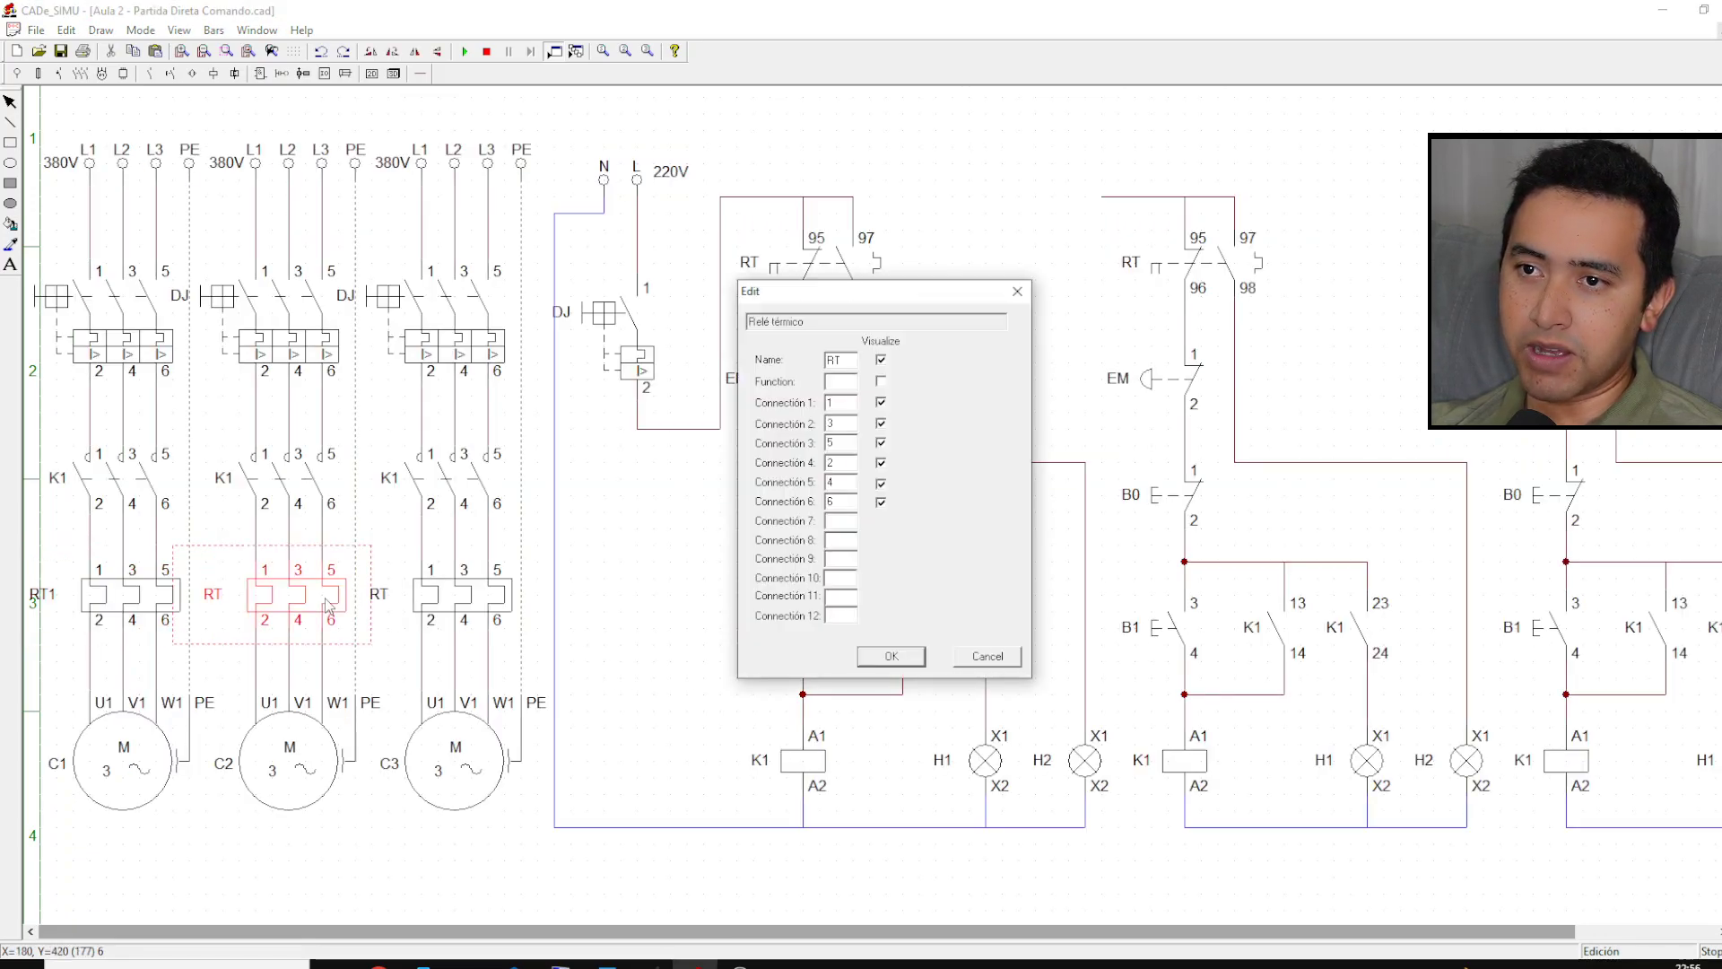
type("2")
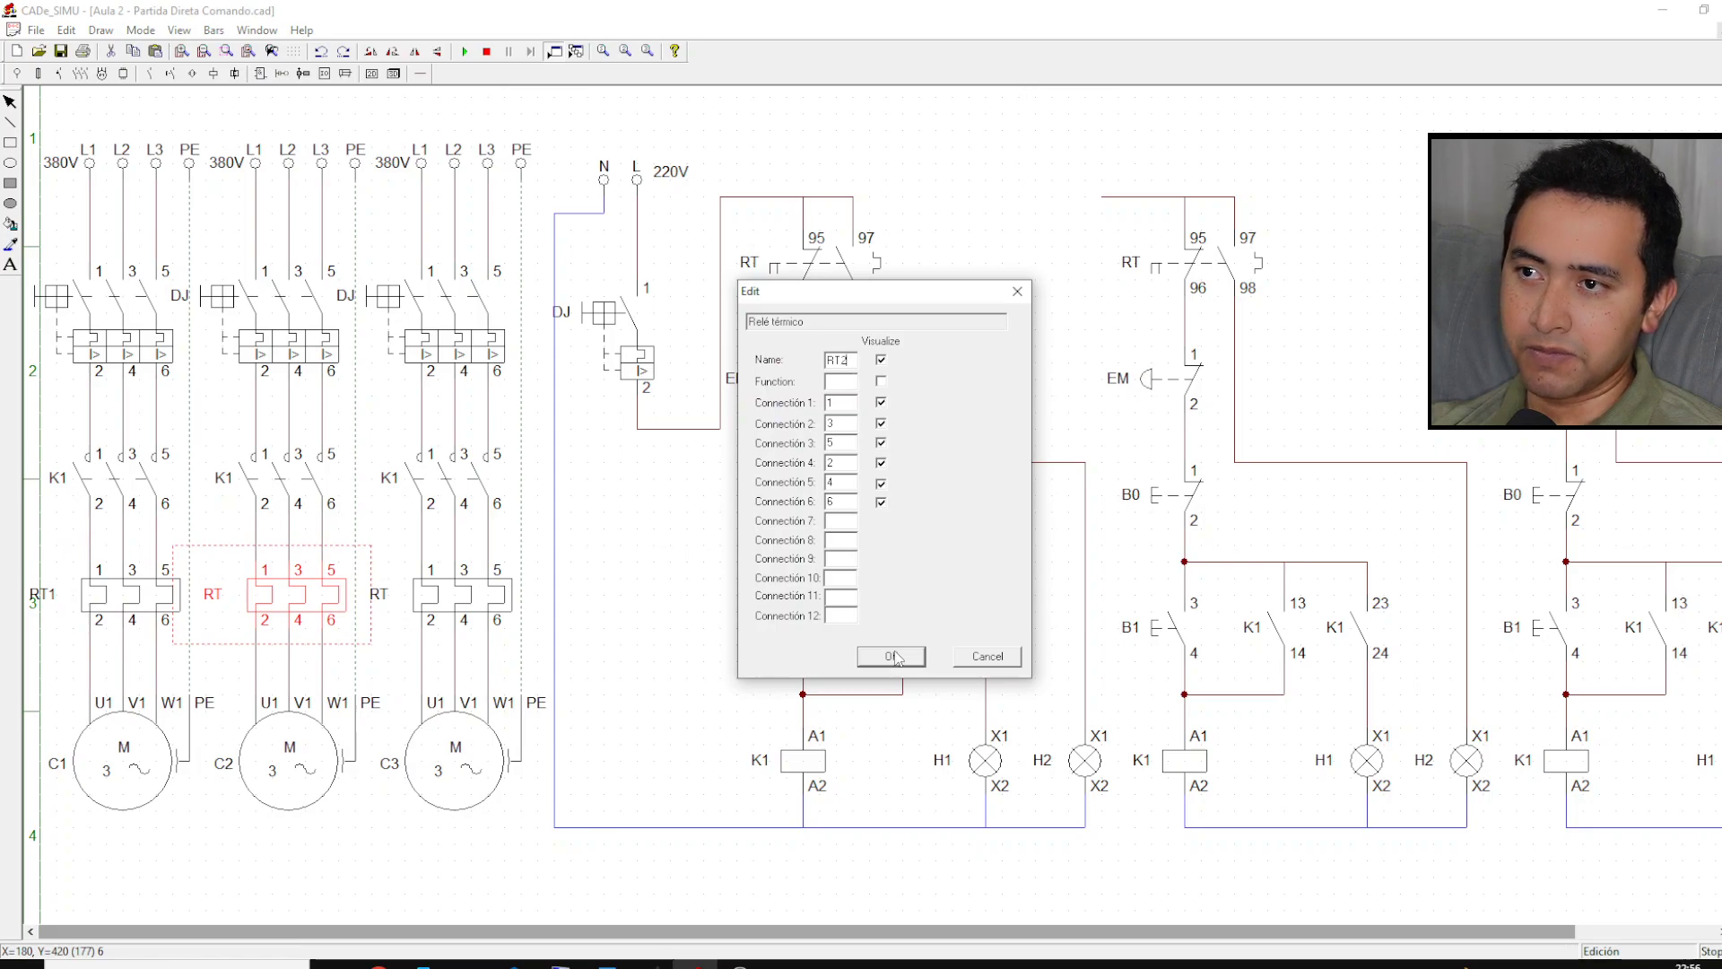
left_click(891, 656)
double_click(500, 610)
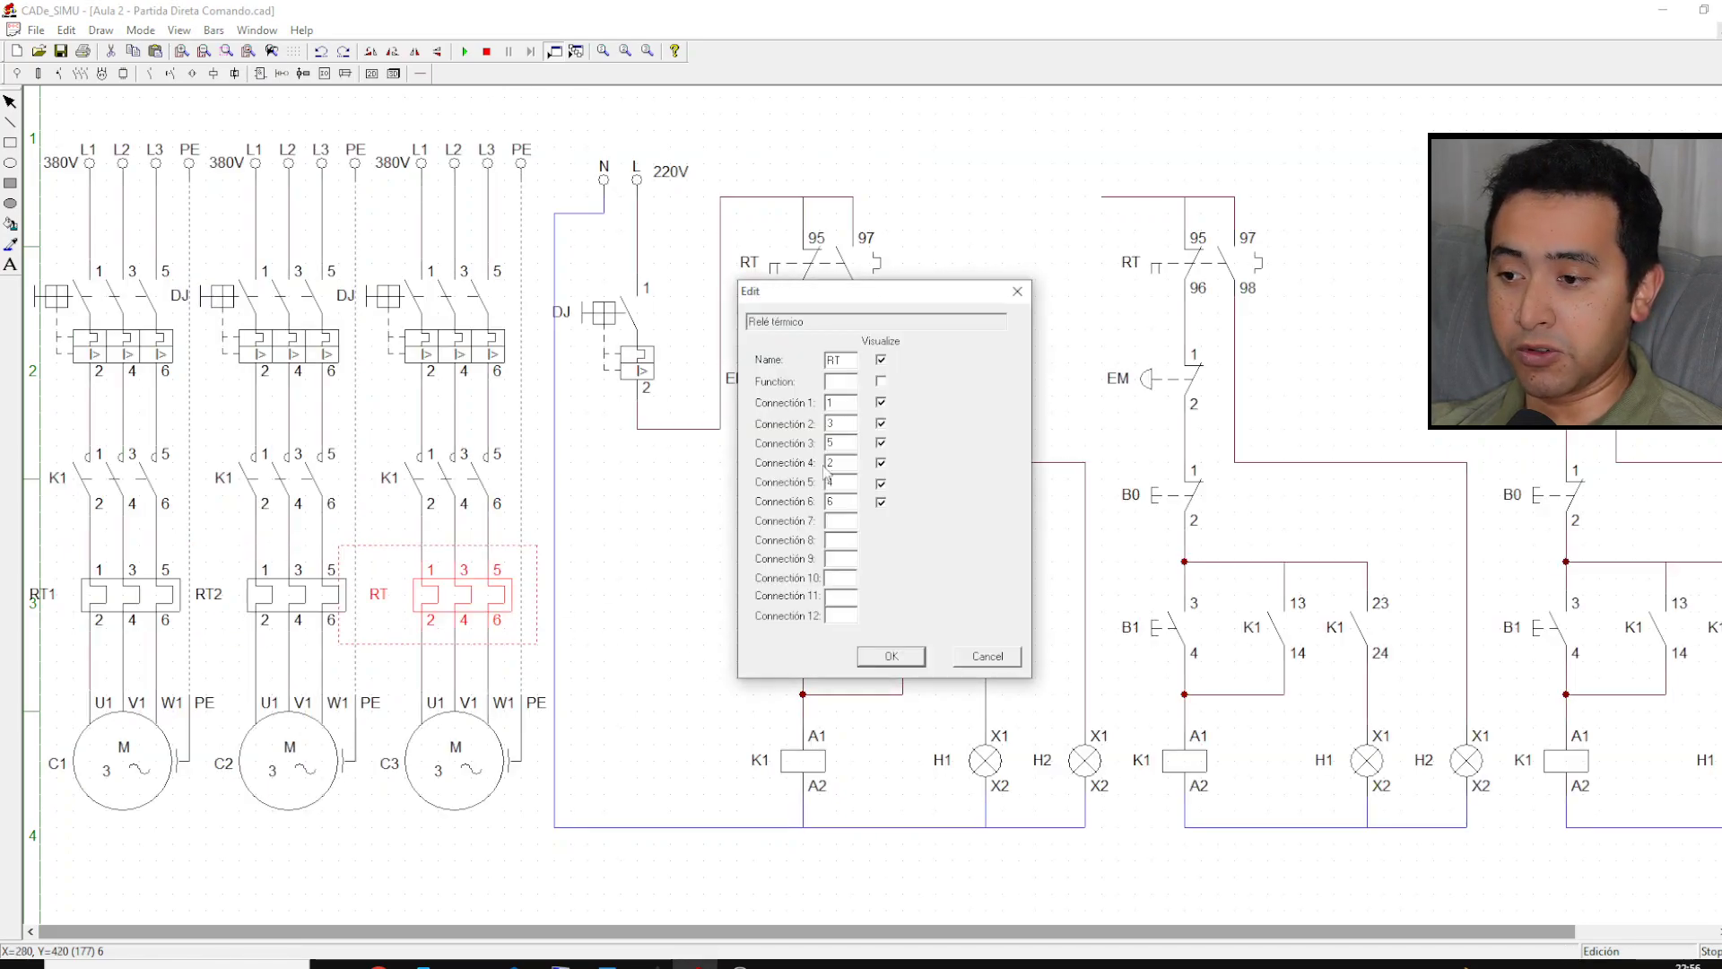
left_click(850, 360)
type("3")
left_click(898, 657)
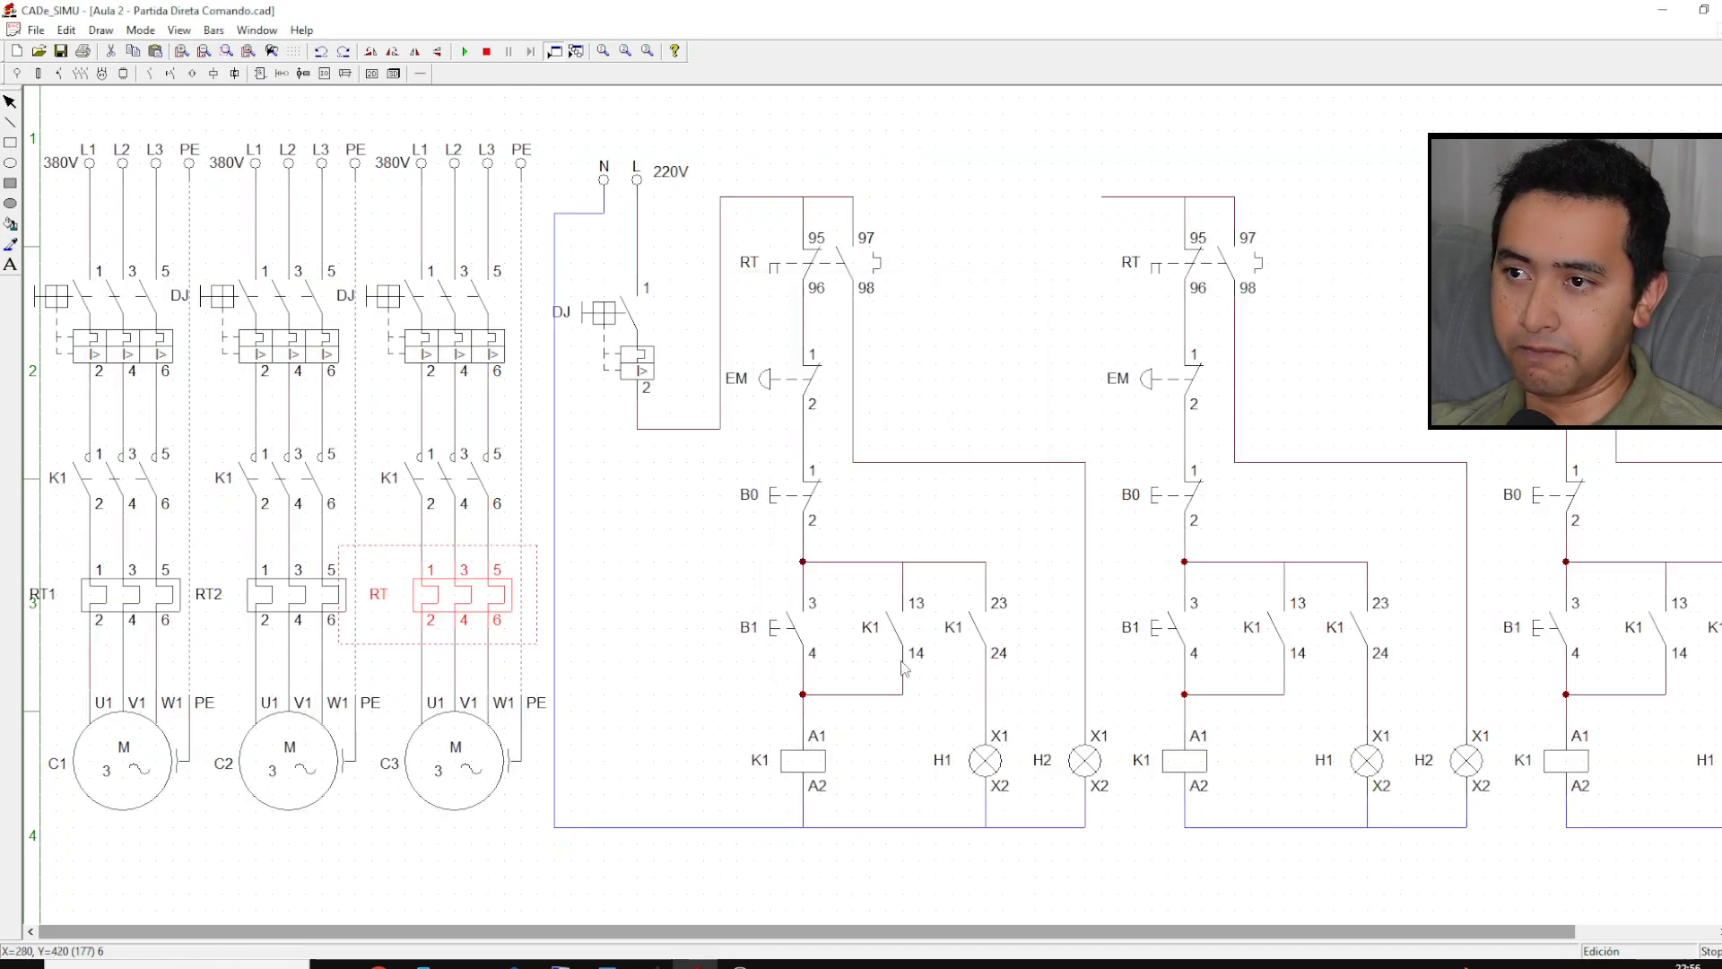
Step: Rename the contactor power contacts above RT2 and RT3 as K2 and K3
double_click(296, 491)
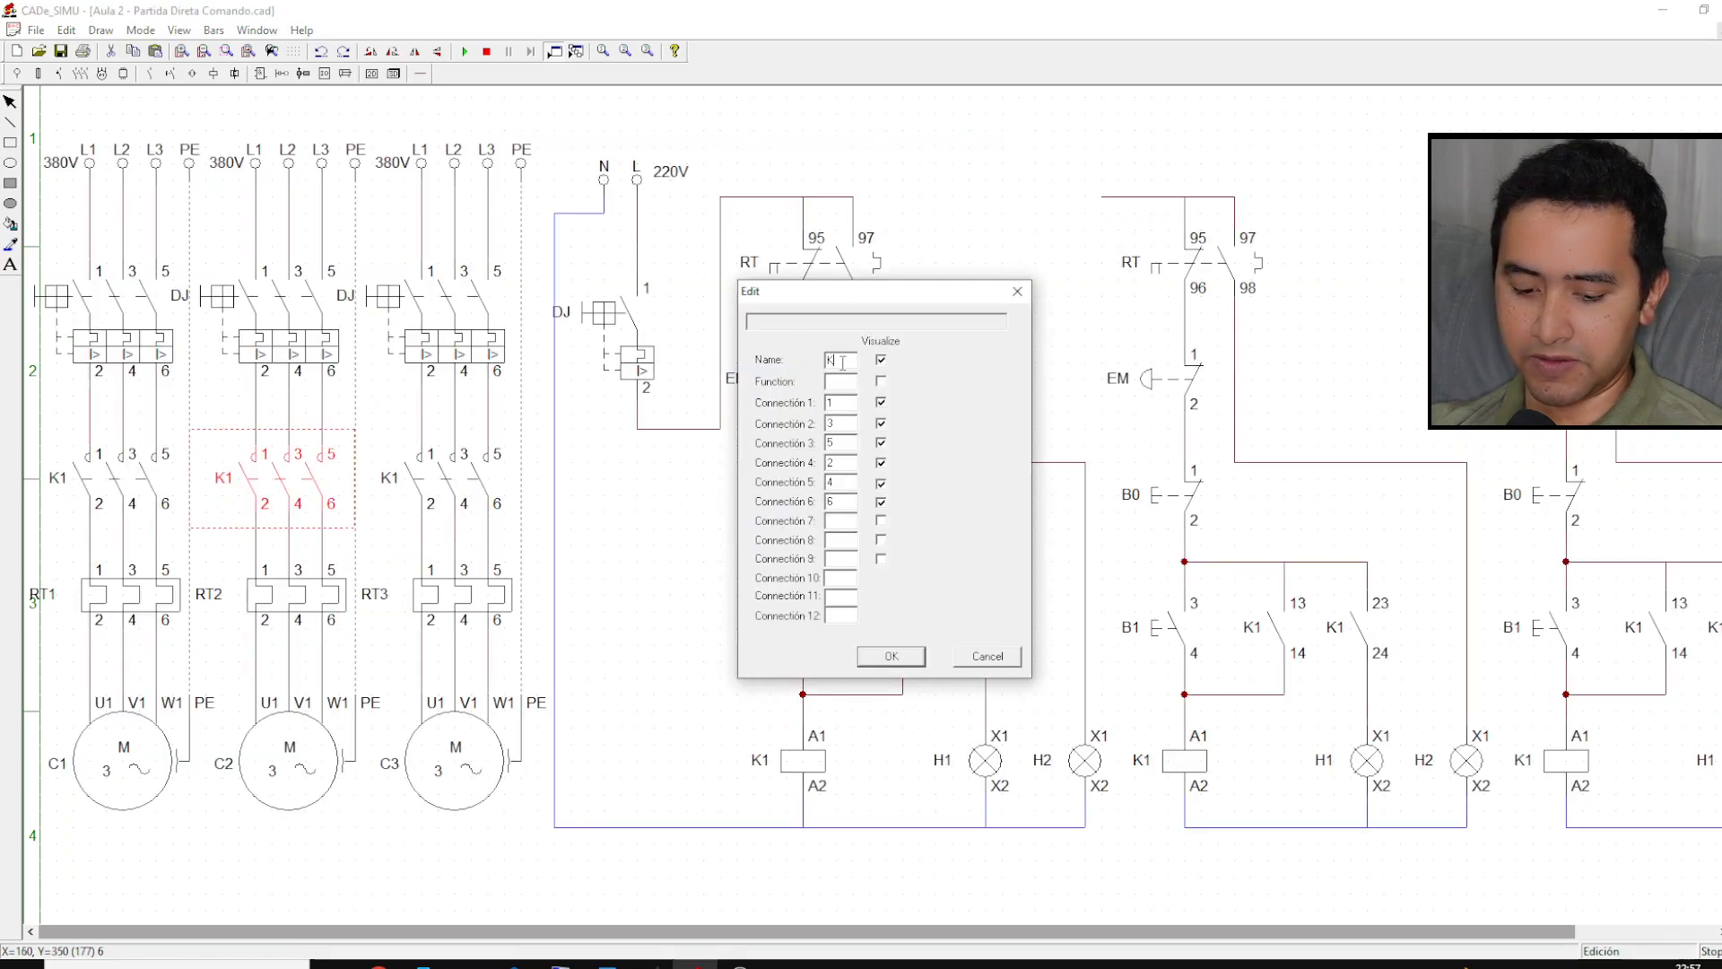
type("2")
left_click(912, 660)
double_click(462, 491)
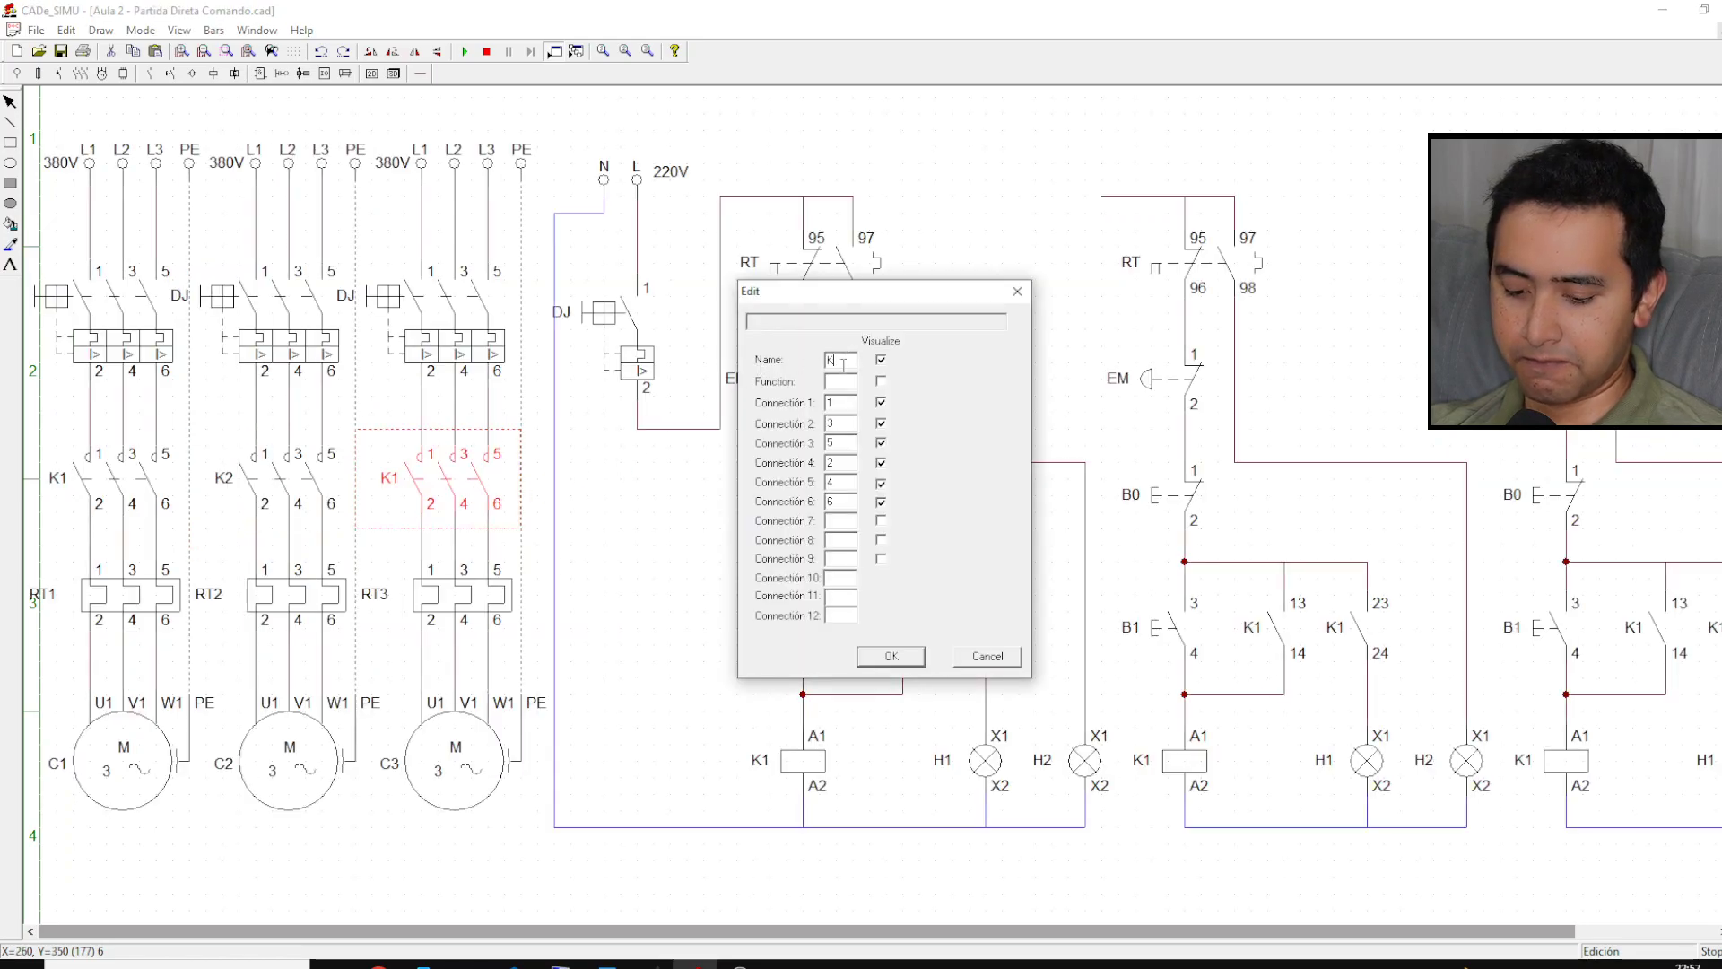
type("3")
left_click(892, 657)
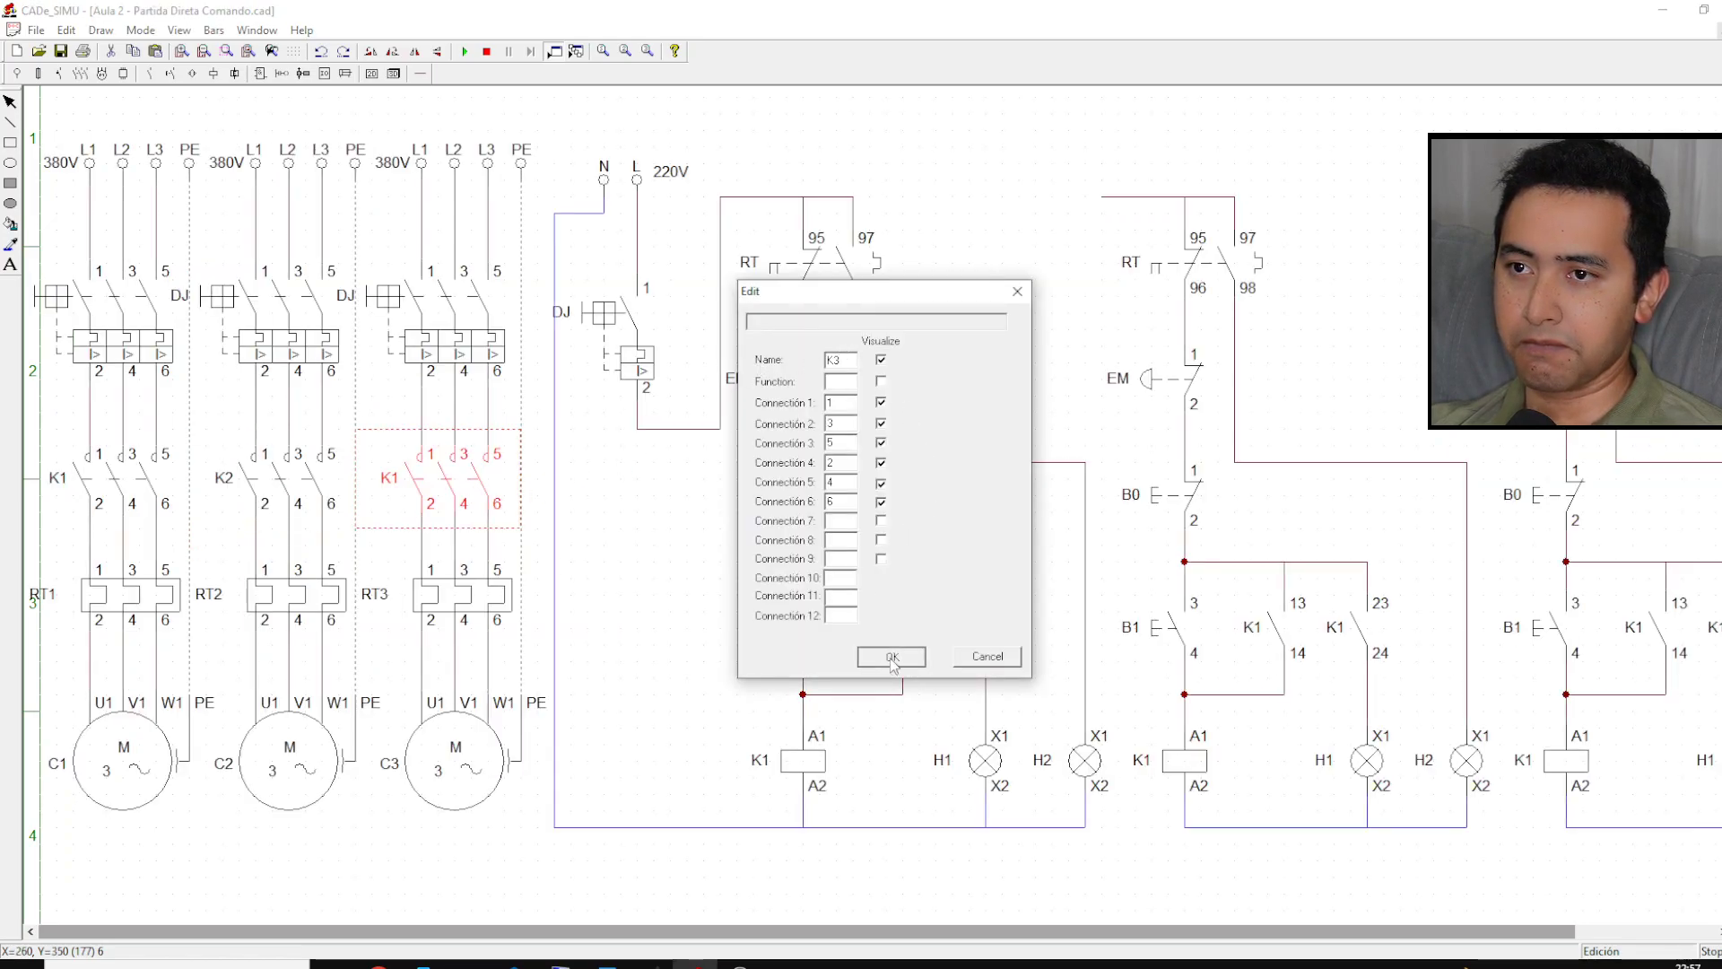
Step: Number the three-pole breakers of the power circuits, naming the middle one DJ2 and the rightmost one DJ3
double_click(115, 348)
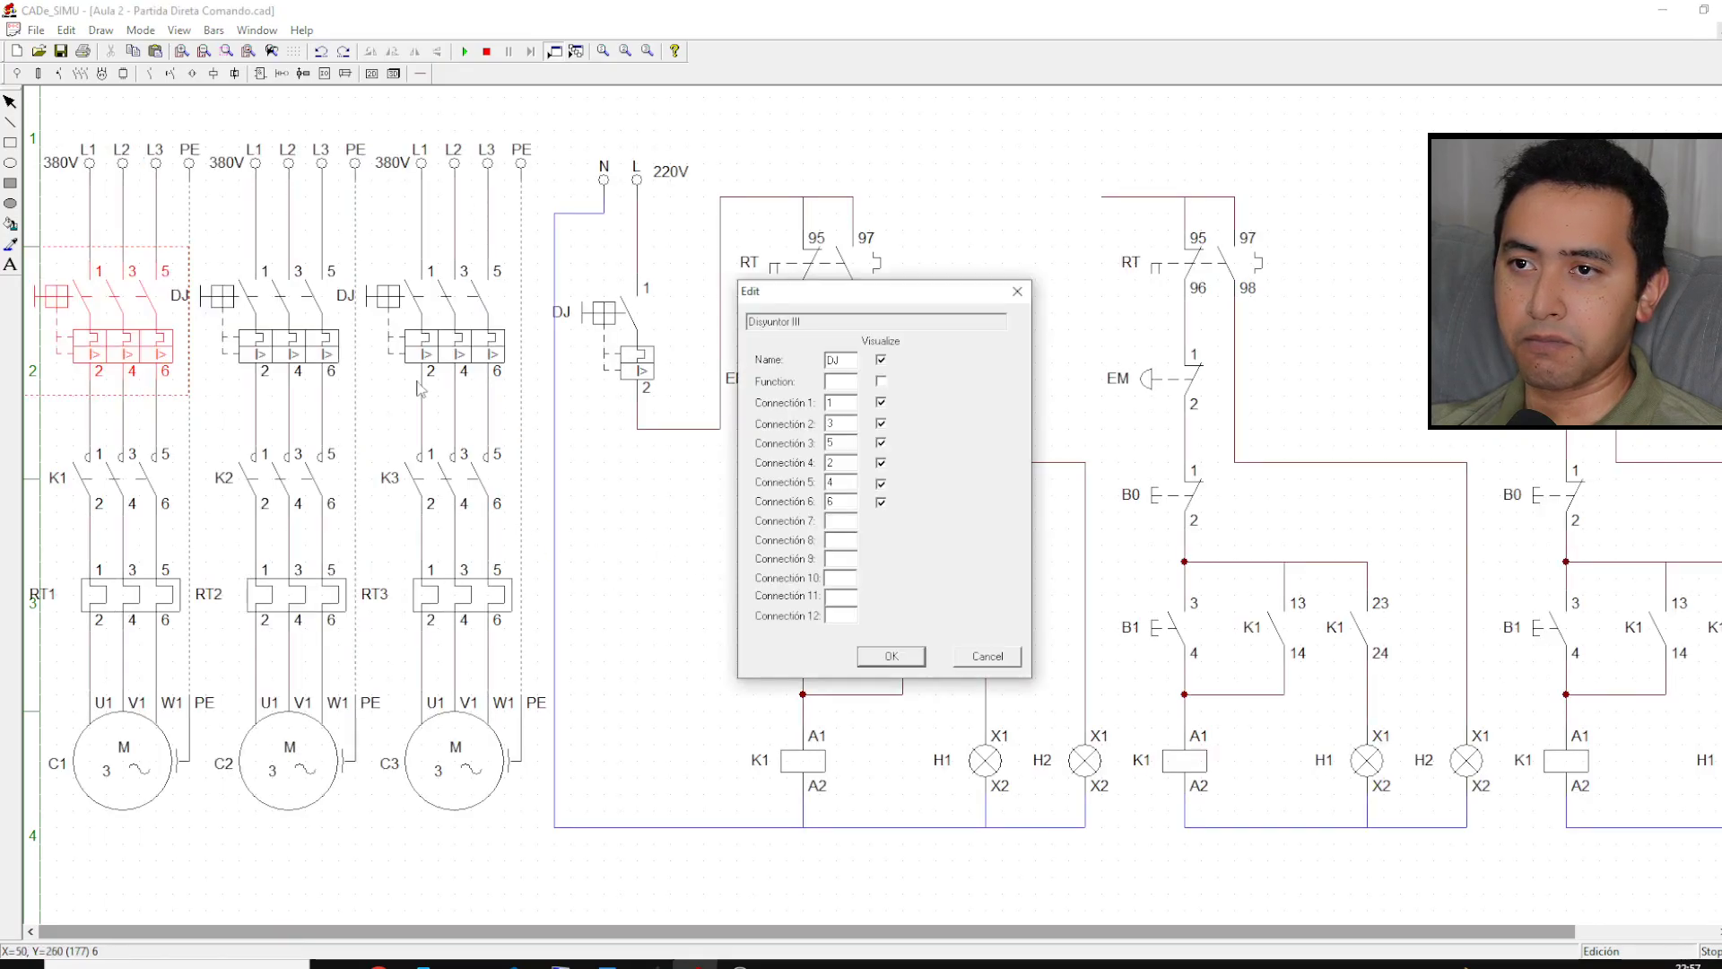
left_click(892, 655)
double_click(320, 362)
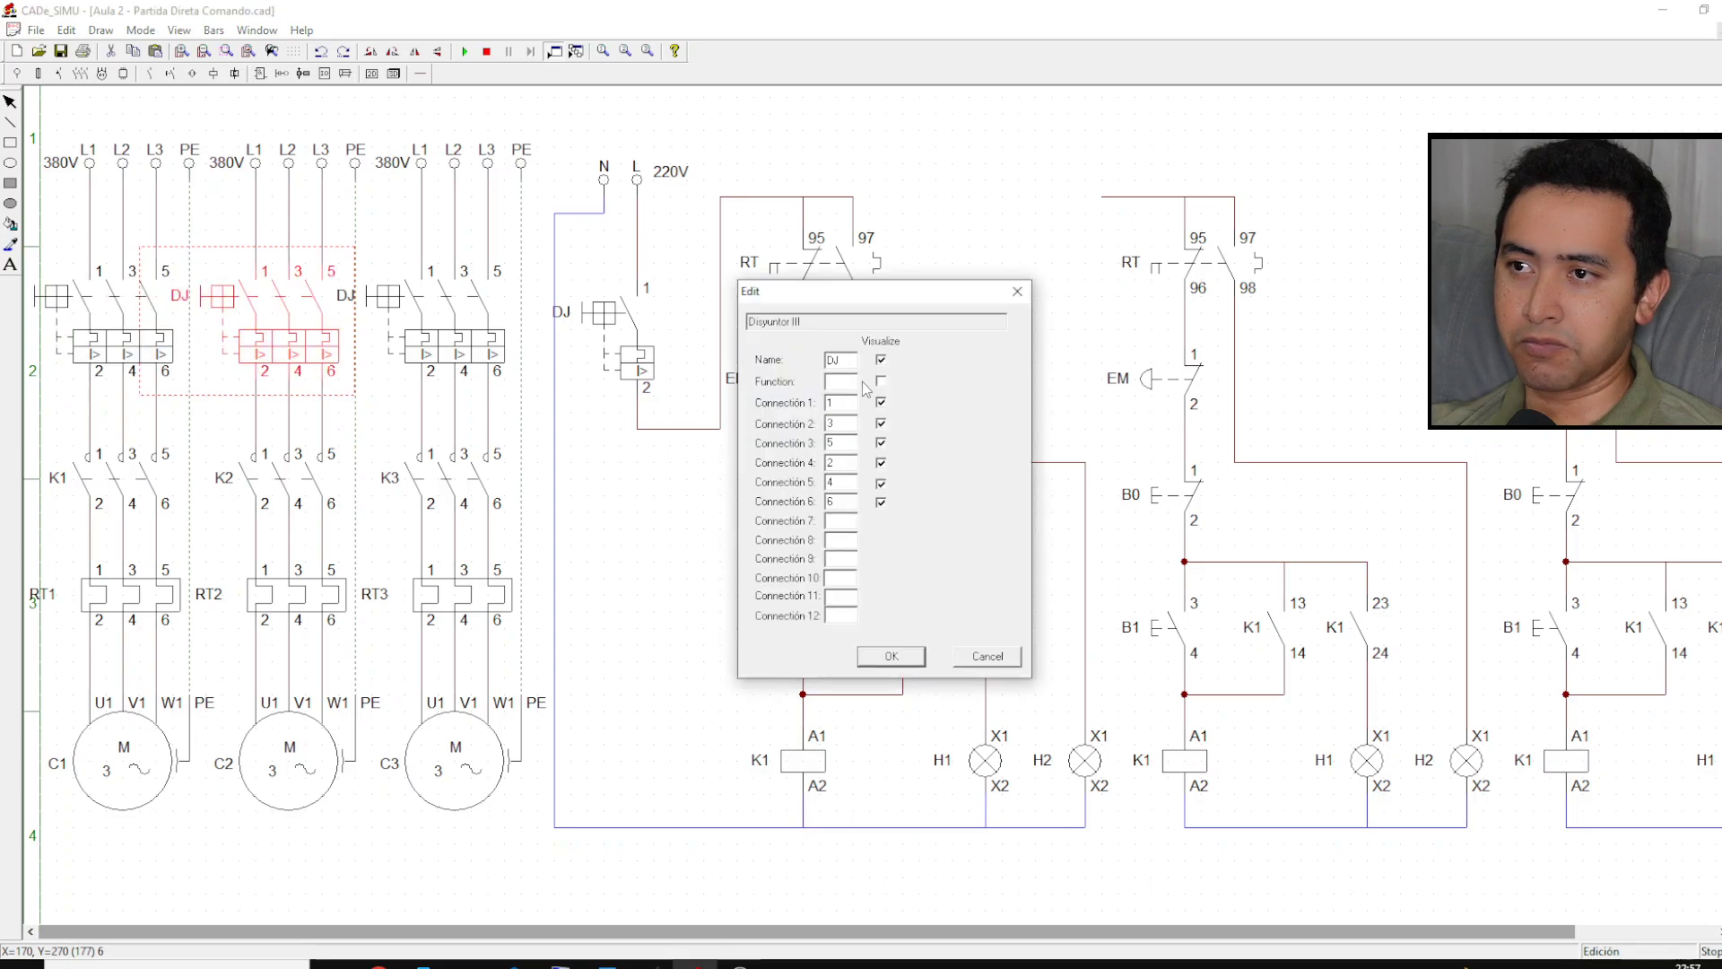
left_click(892, 656)
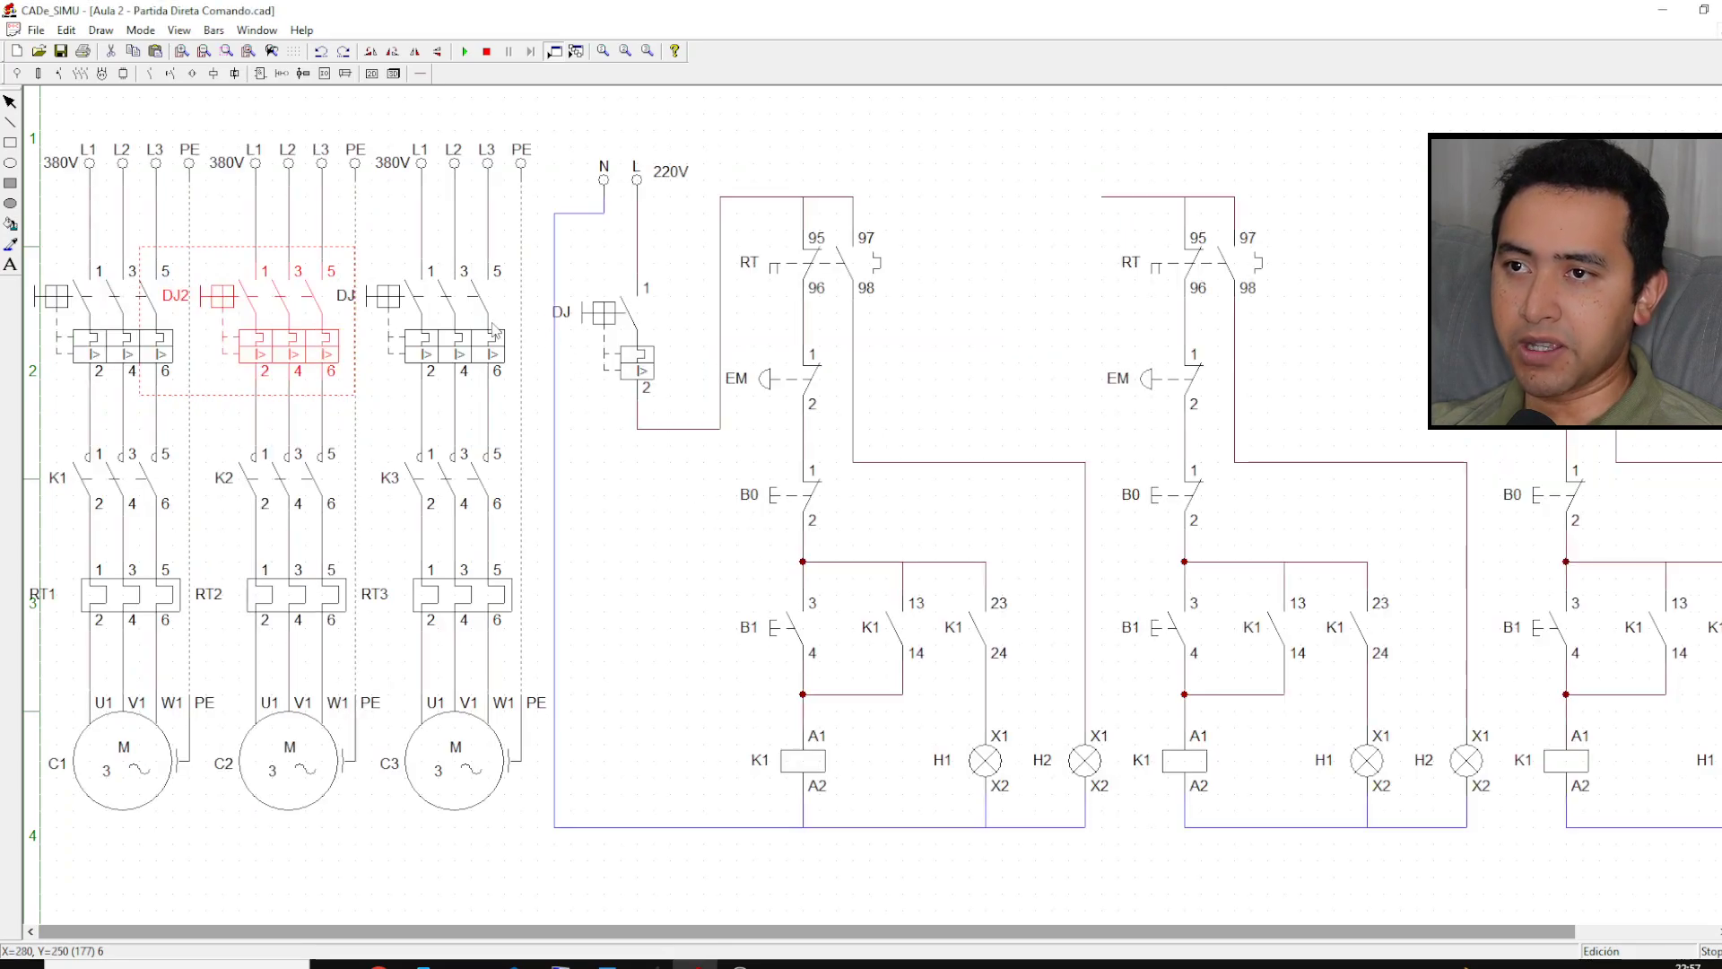
double_click(489, 341)
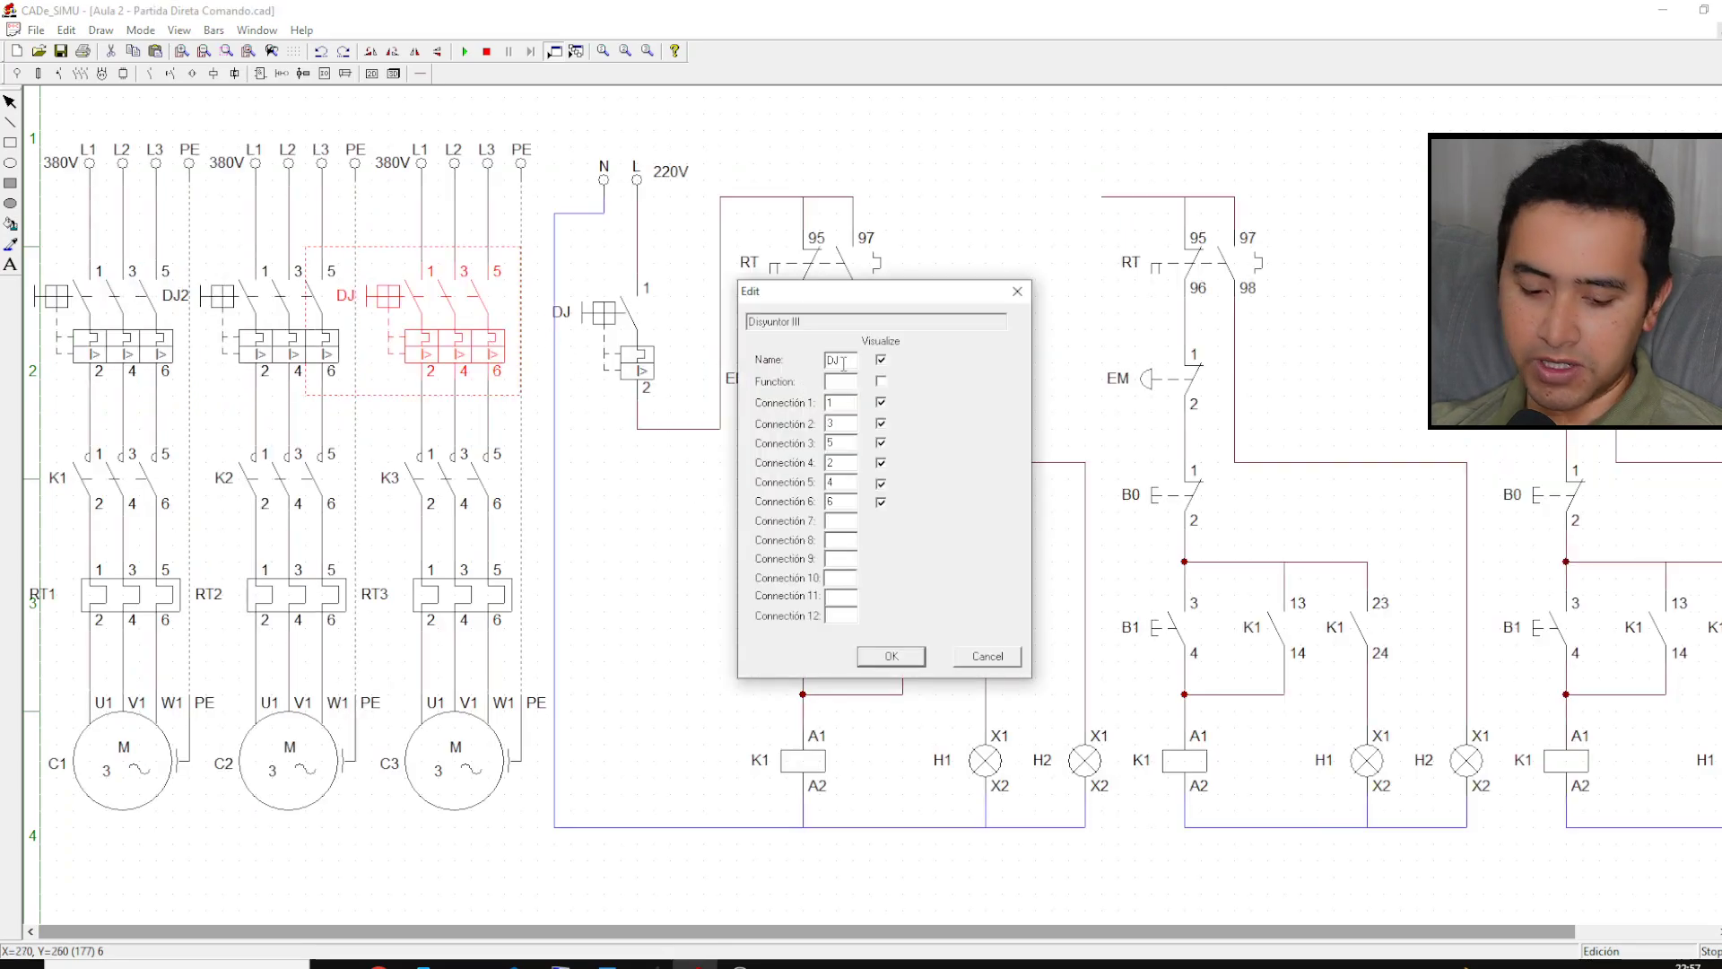
type("3")
left_click(892, 656)
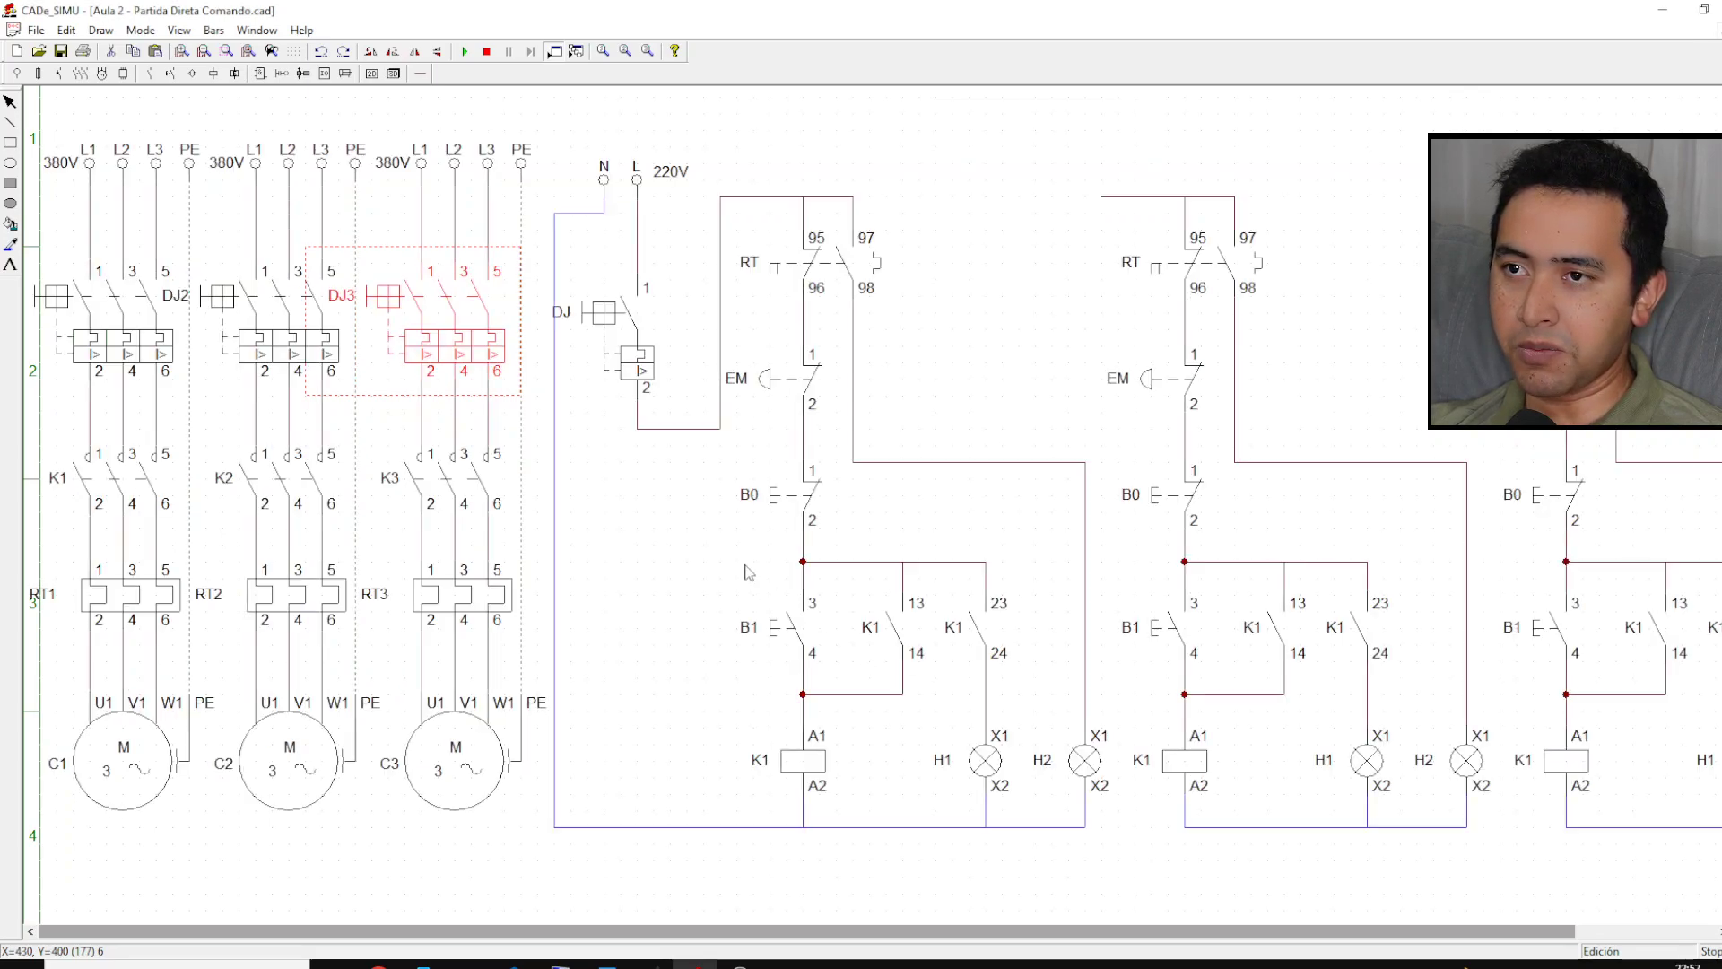
left_click(664, 563)
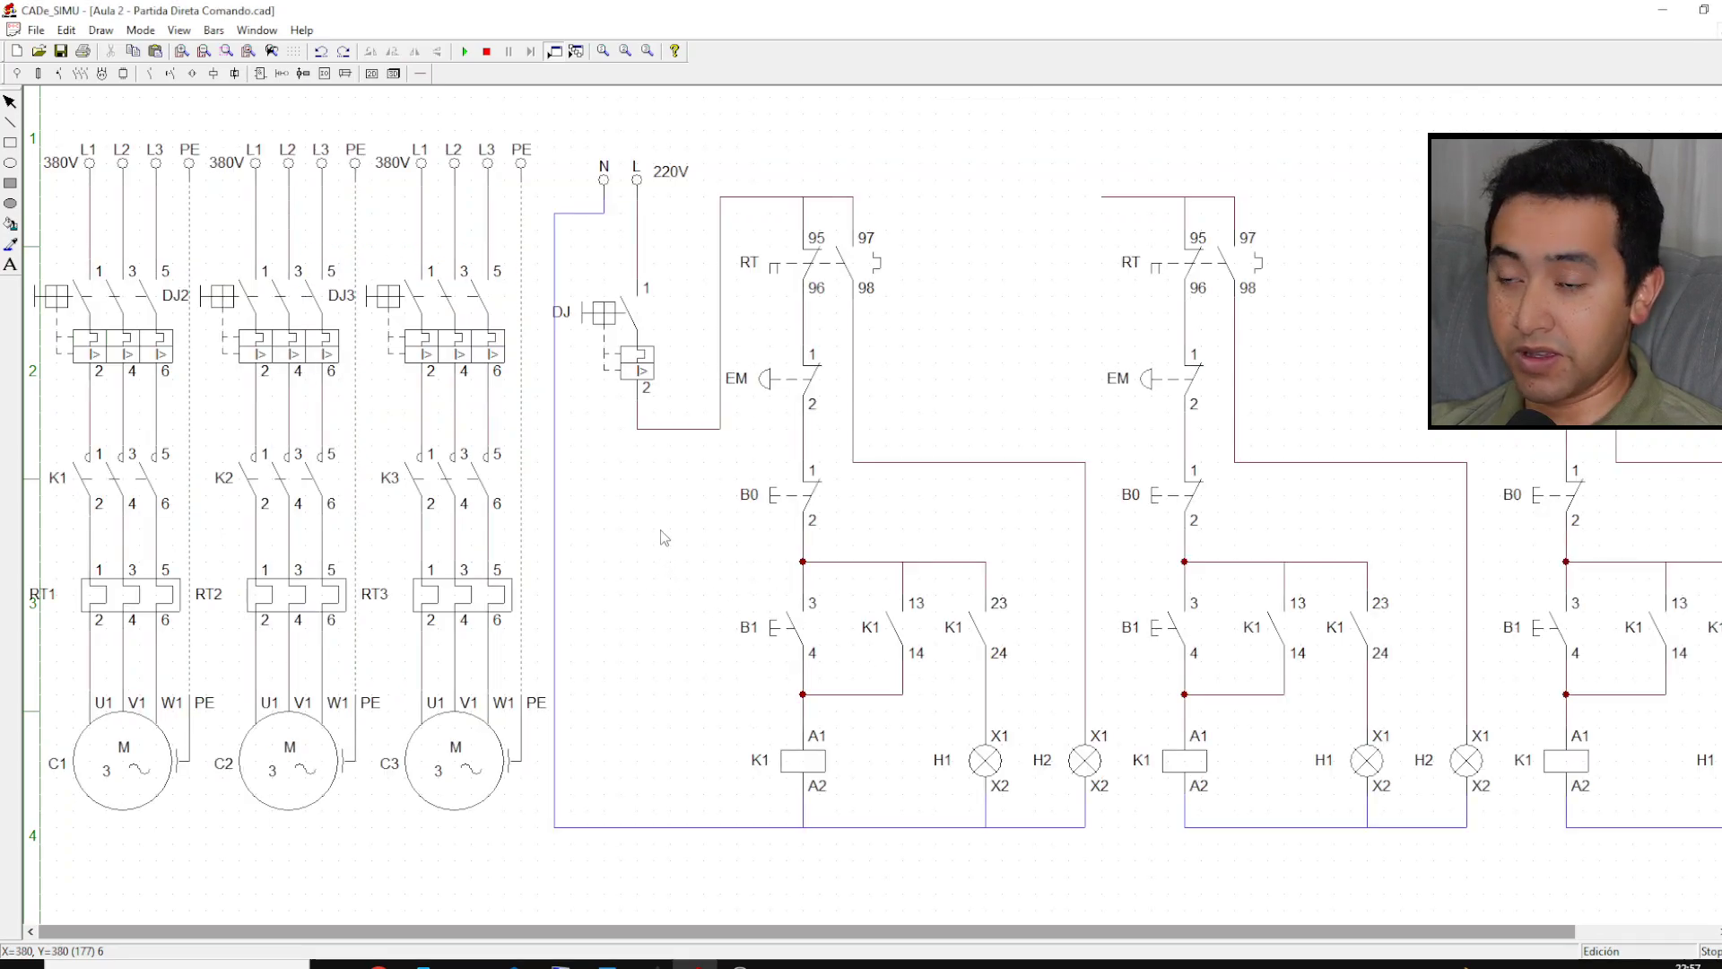
Step: Rename the thermal relay contacts in the three control circuits as RT1, RT2 and RT3, matching the relays in the power circuits
double_click(818, 290)
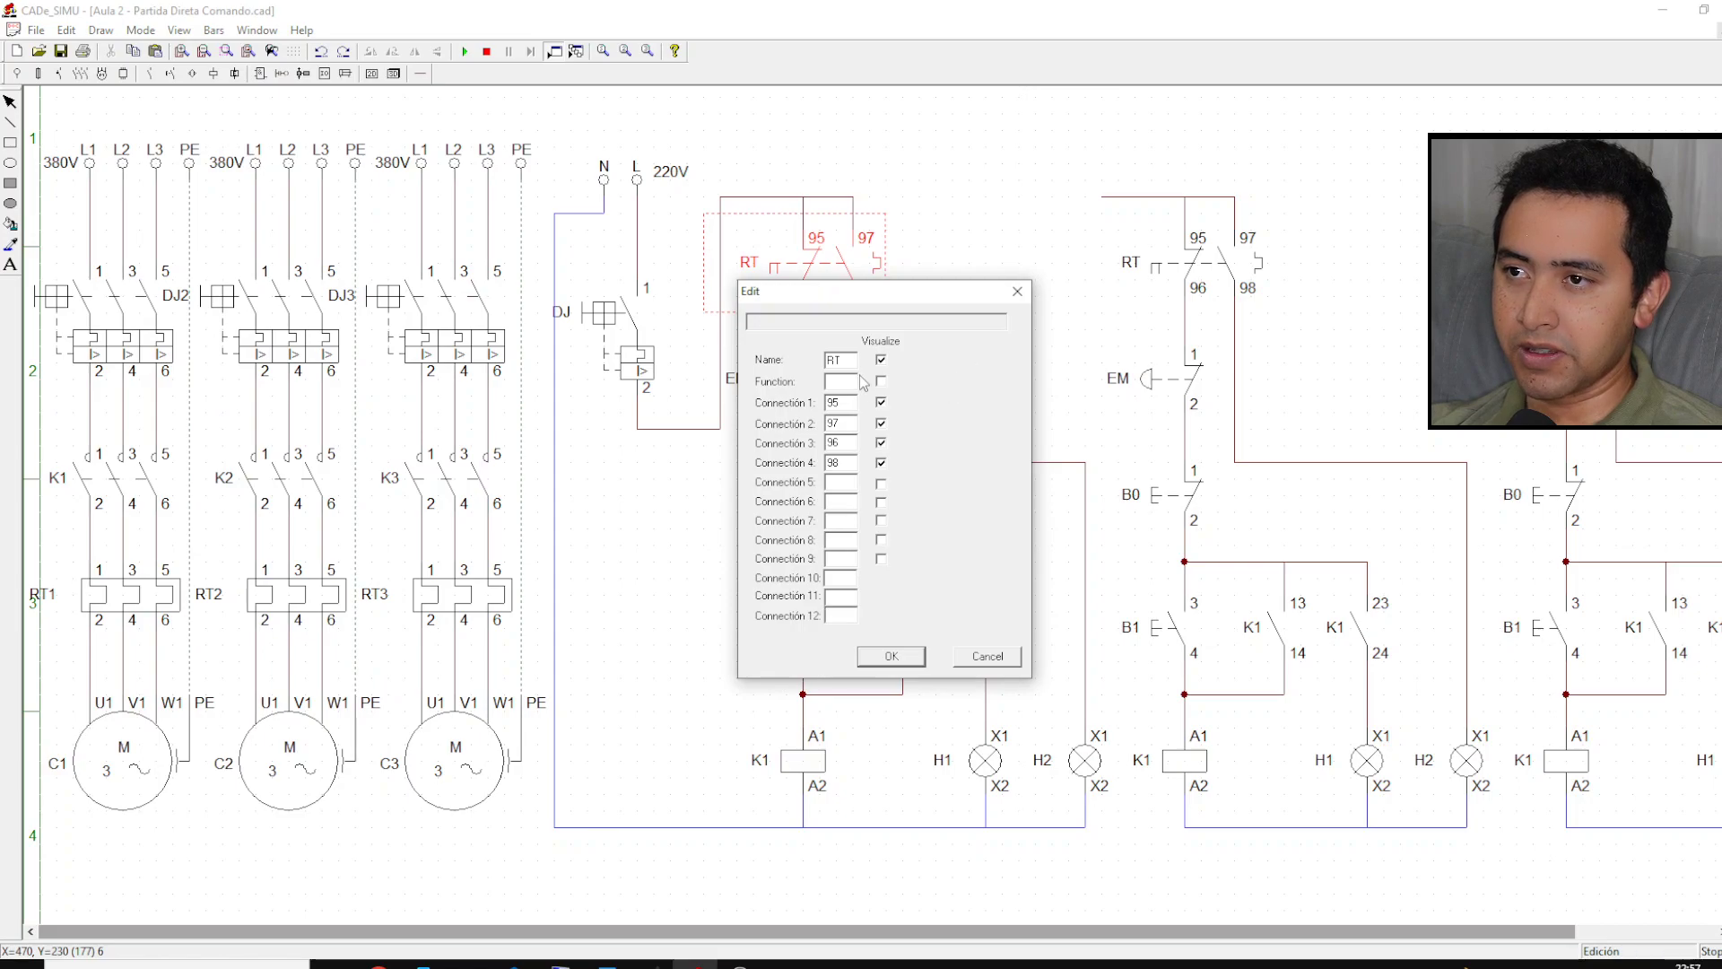
left_click(891, 655)
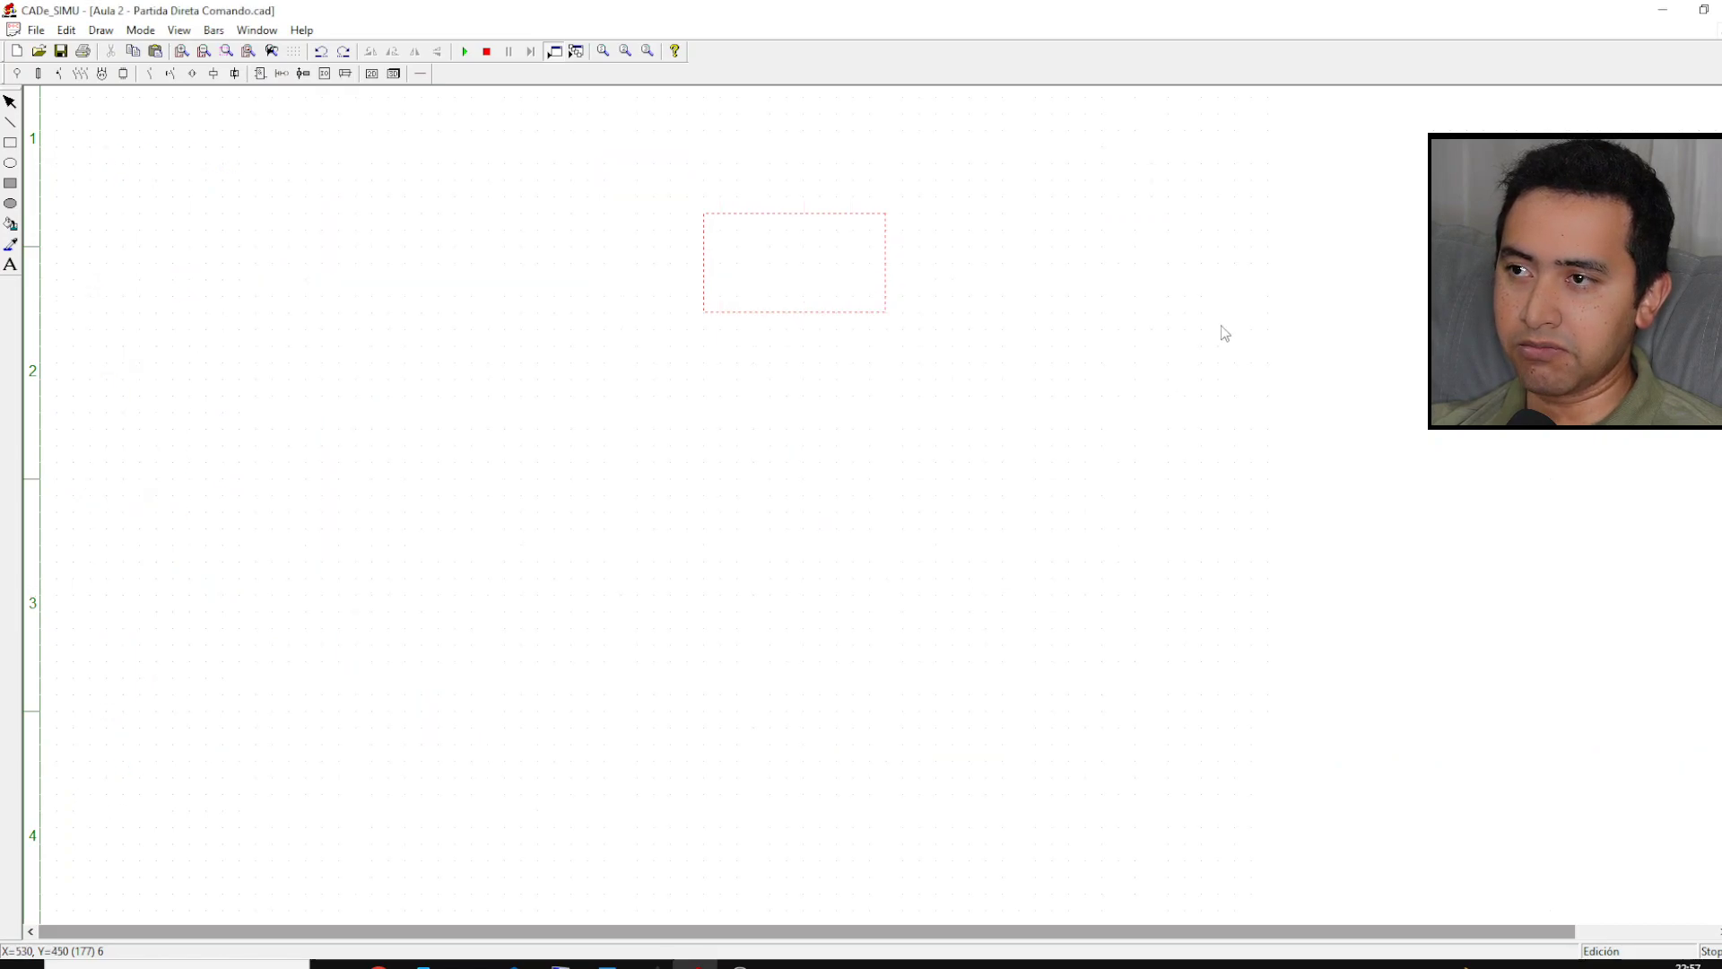
double_click(1215, 269)
left_click(856, 361)
type("2")
left_click(905, 656)
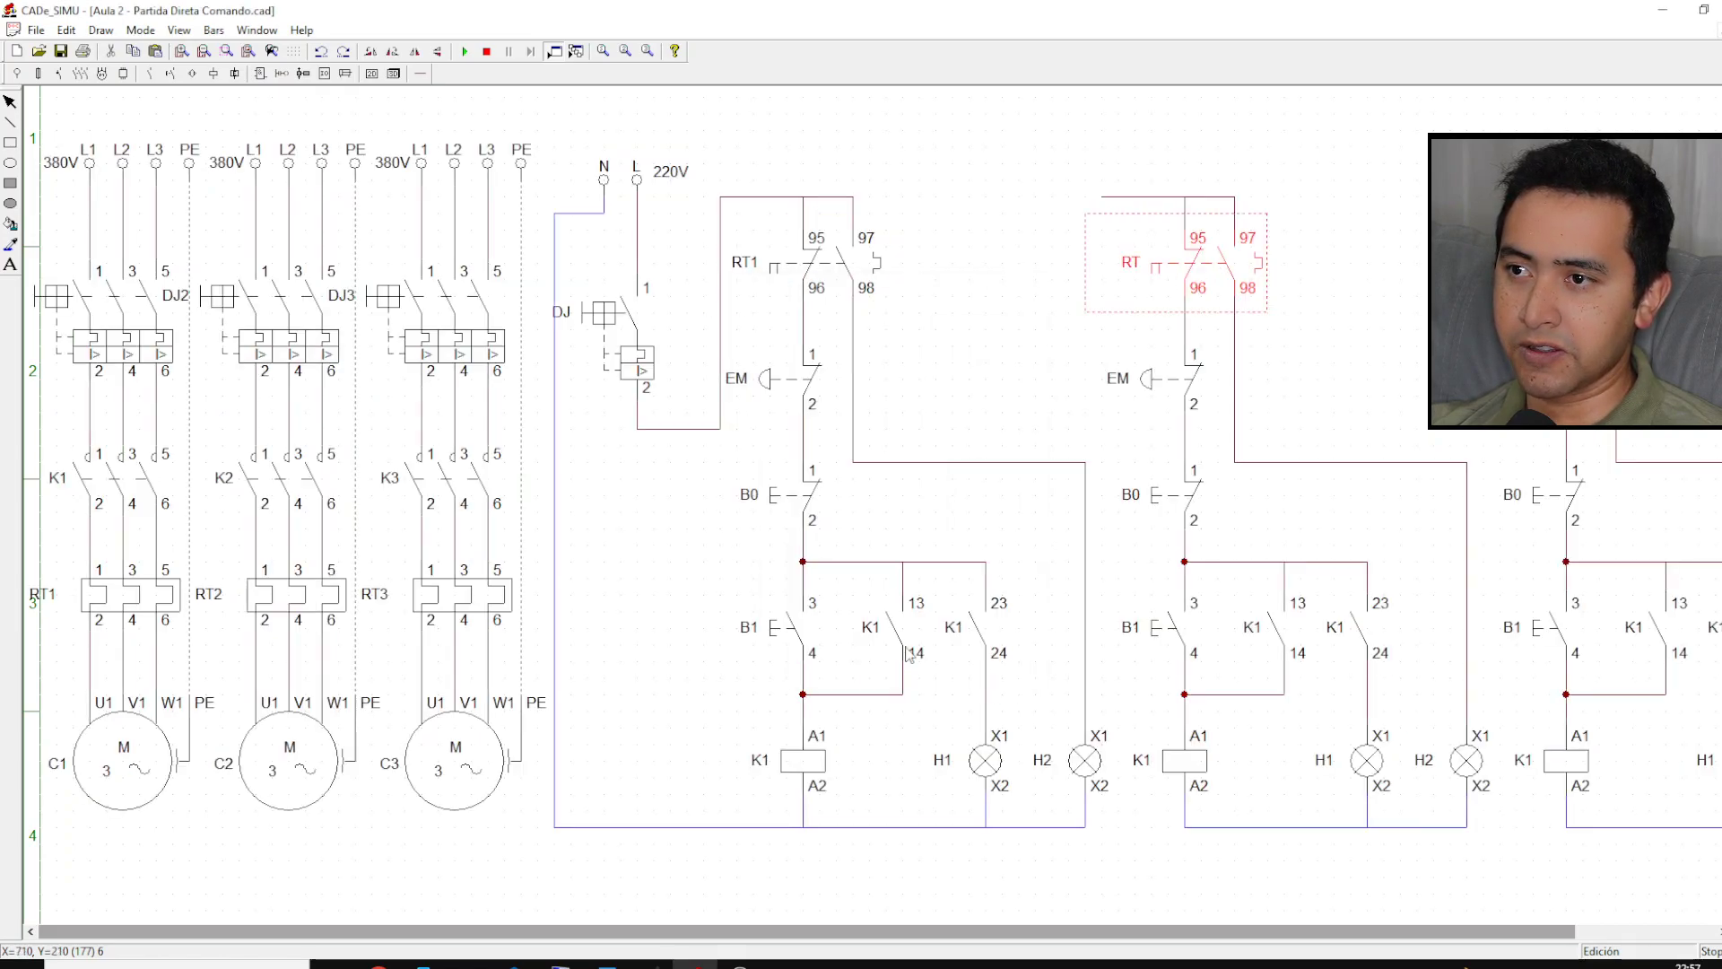
double_click(1597, 280)
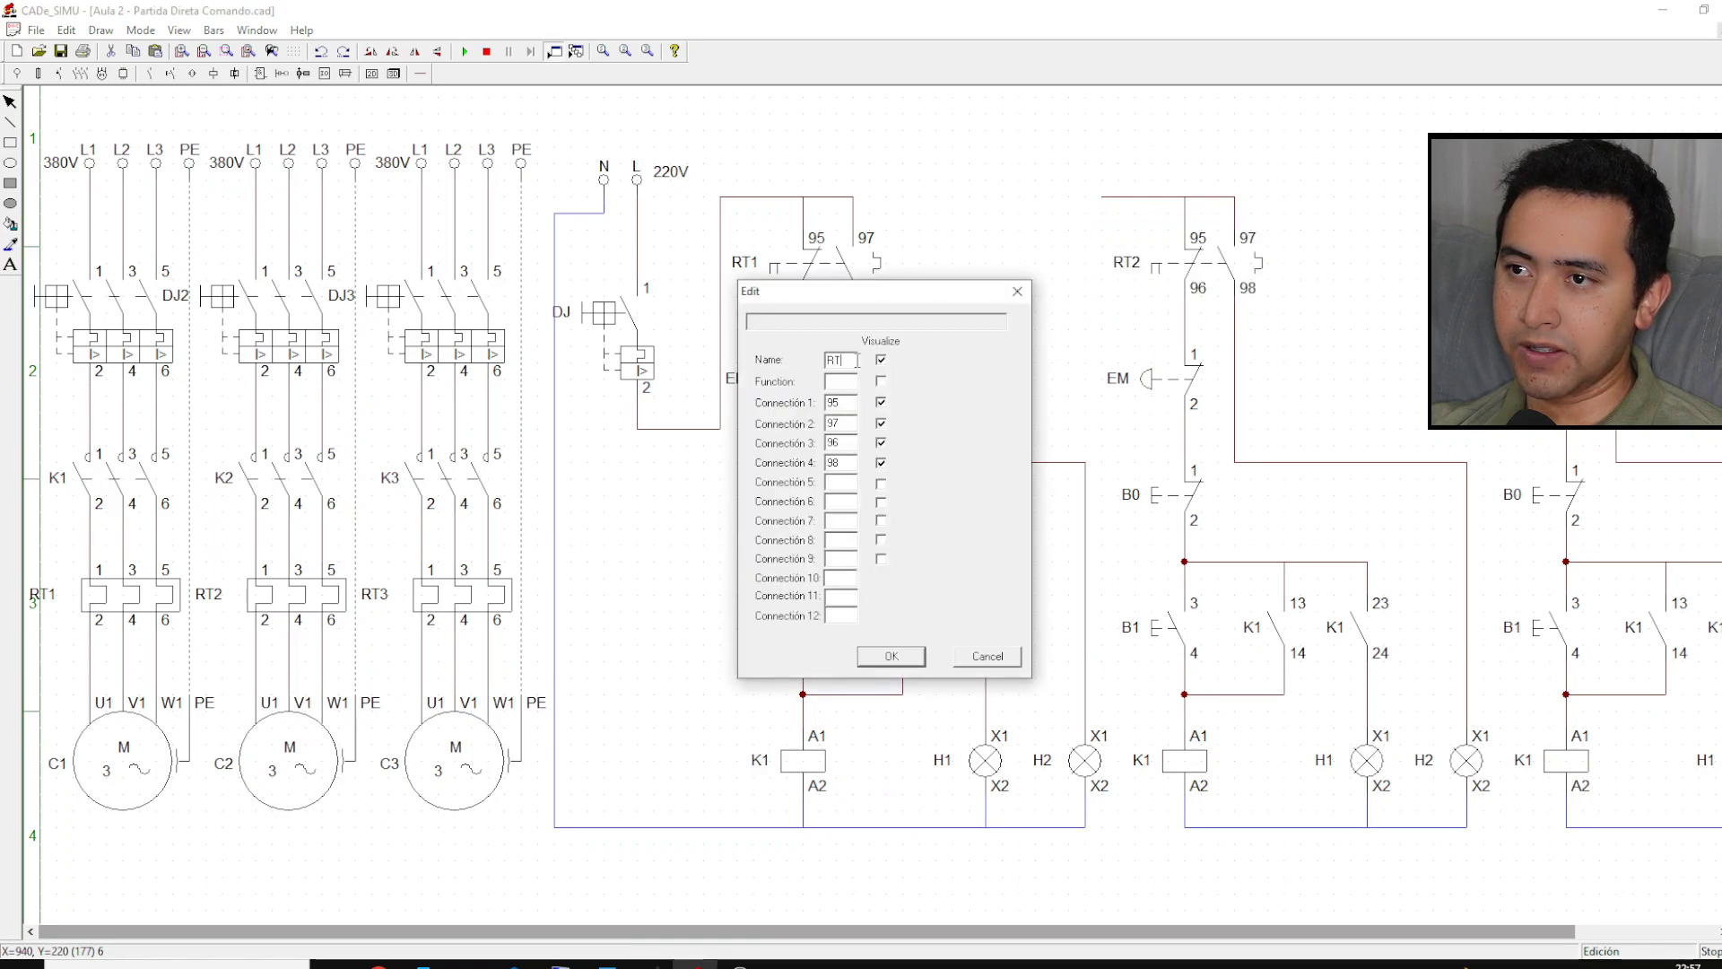
left_click(889, 658)
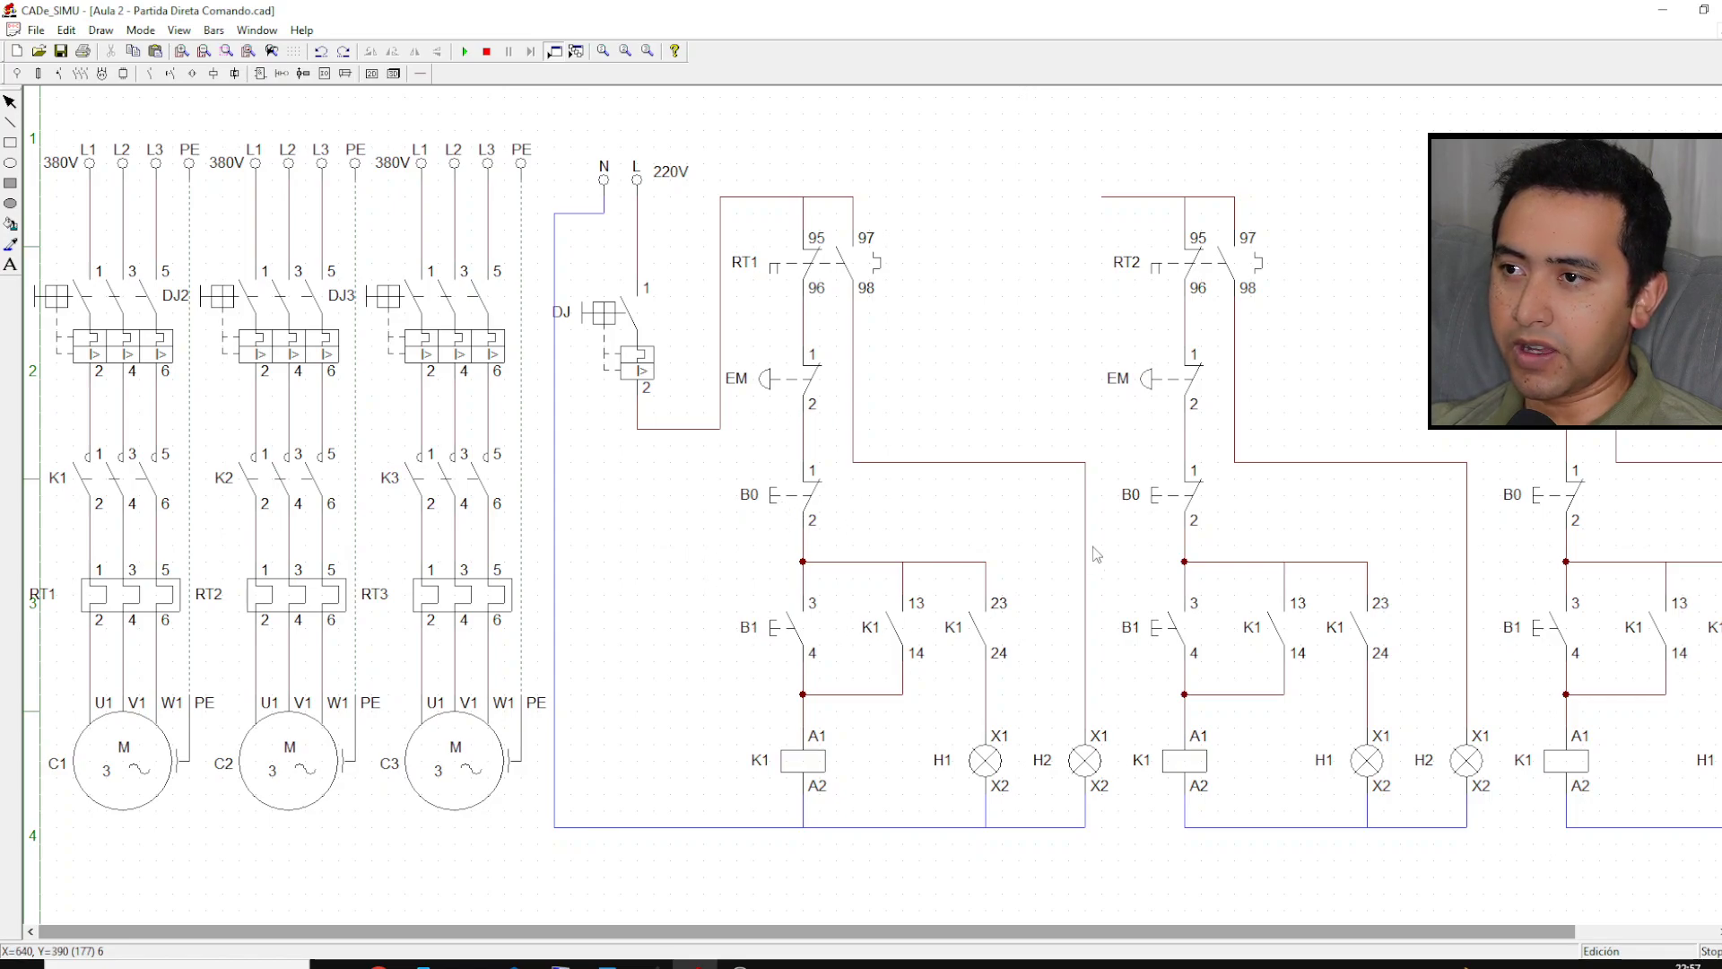
Step: Rename the second control circuit's normally closed pushbutton as B2 and its normally open pushbutton as B3
double_click(1189, 513)
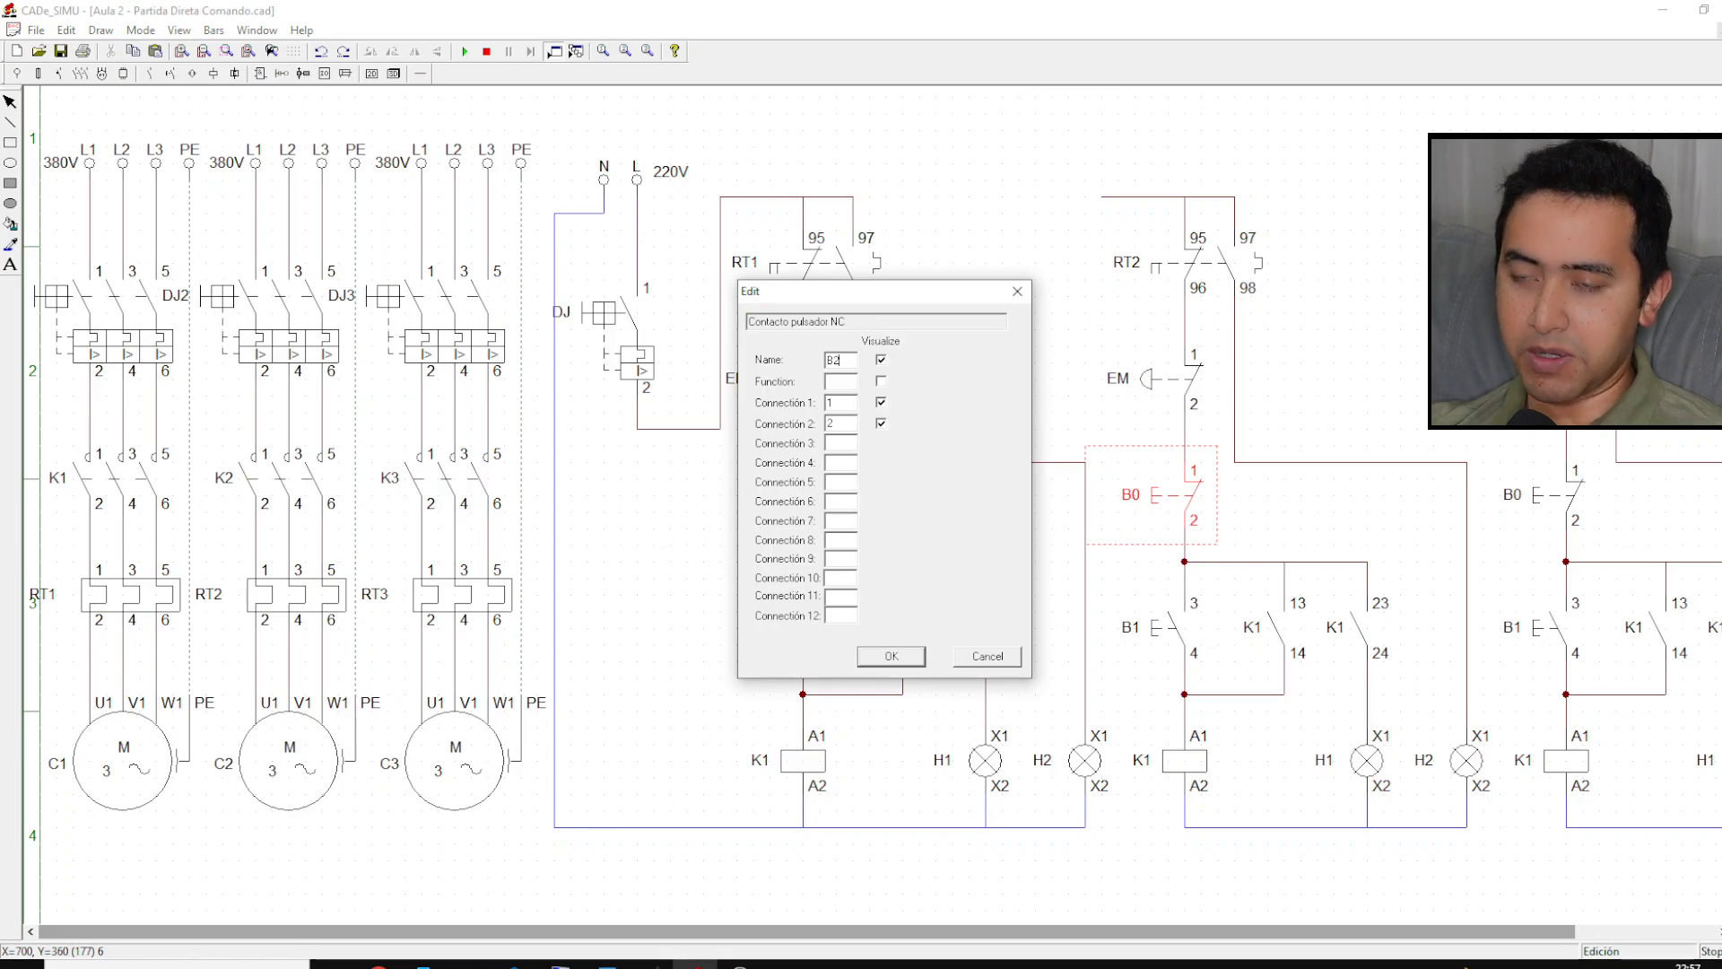
left_click(892, 657)
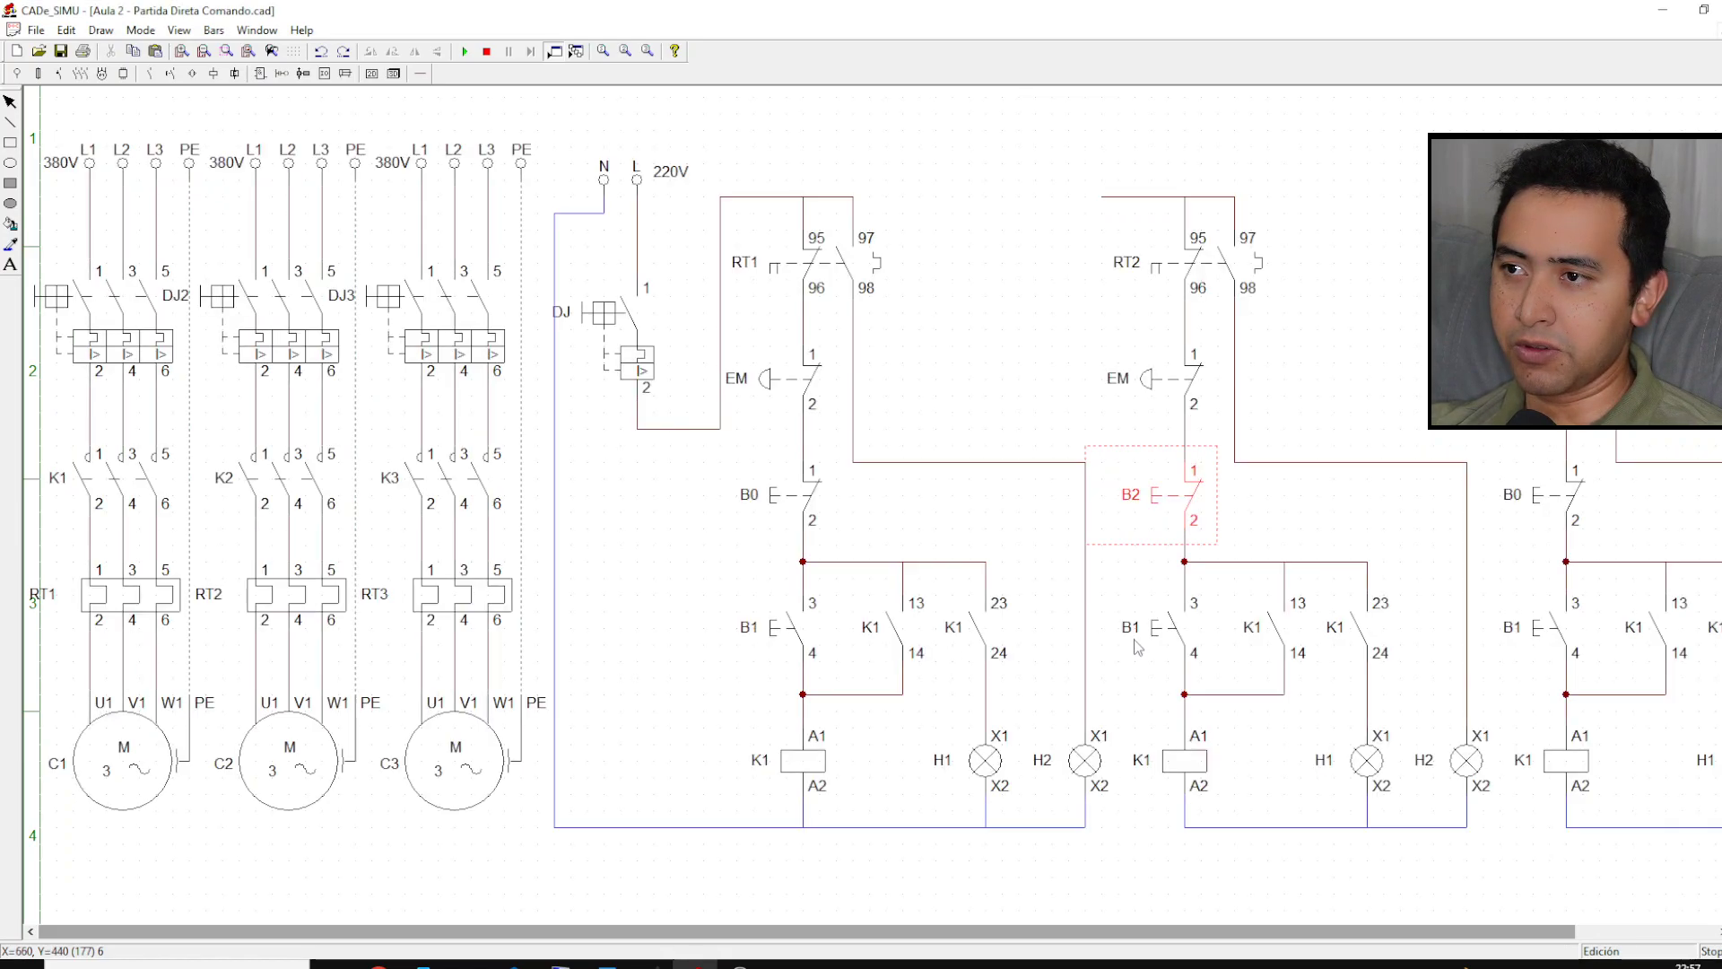
double_click(1186, 643)
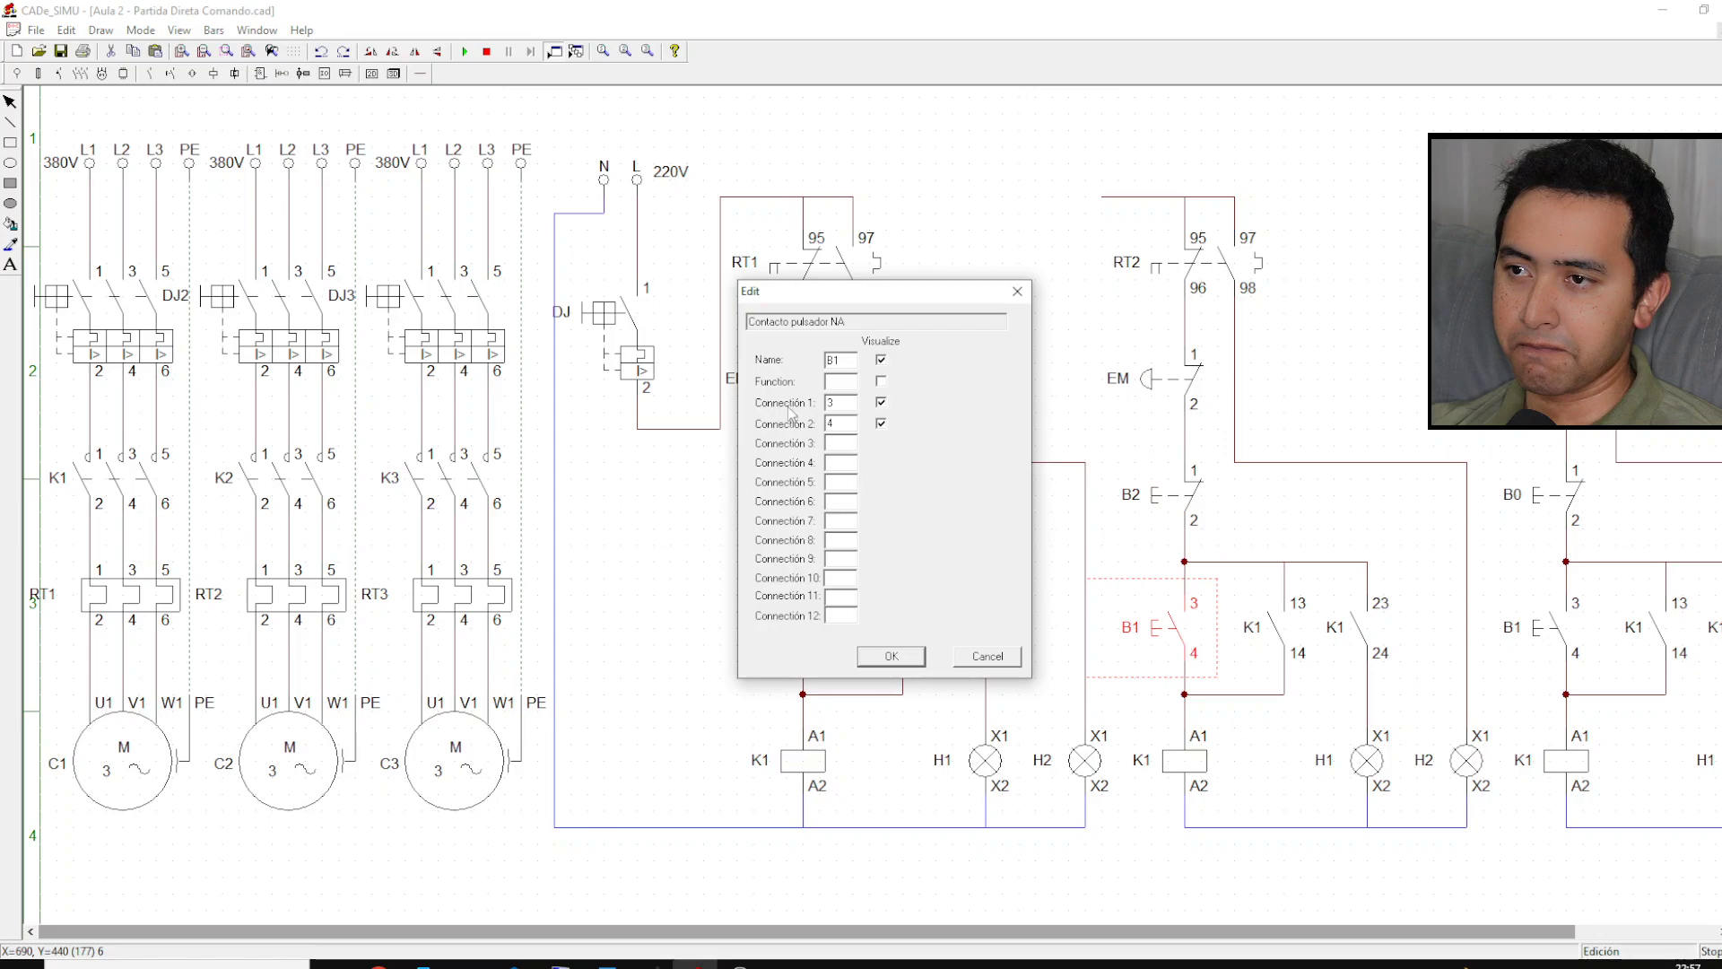
type("3")
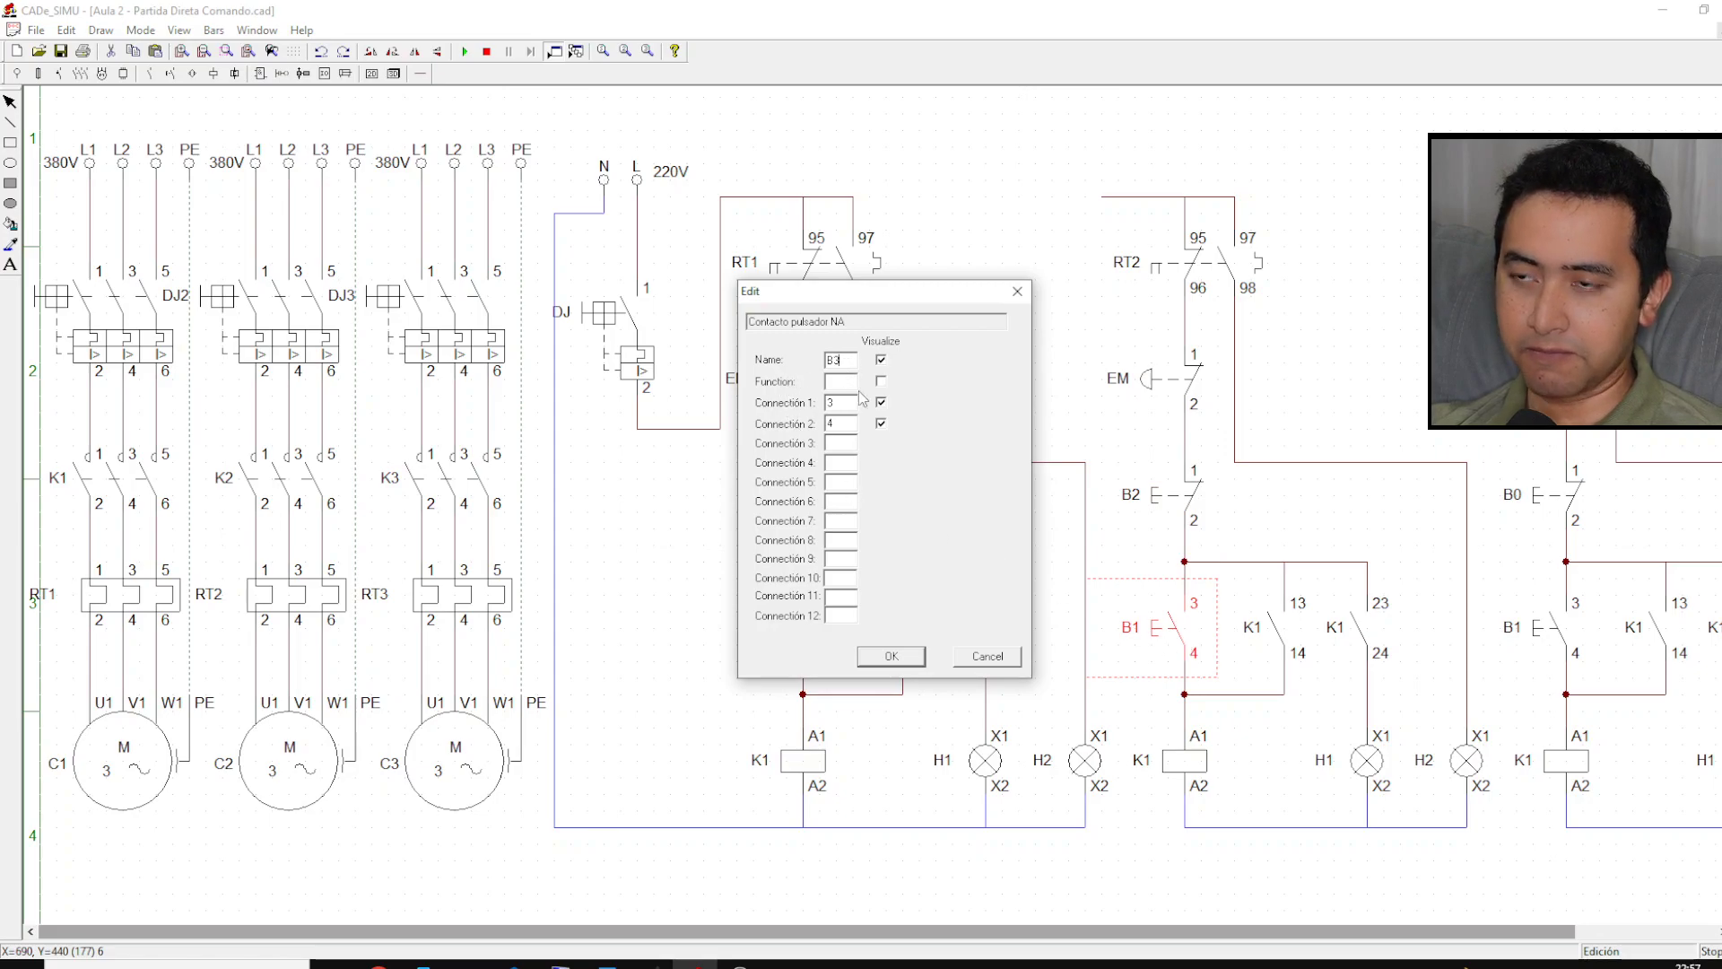
left_click(892, 661)
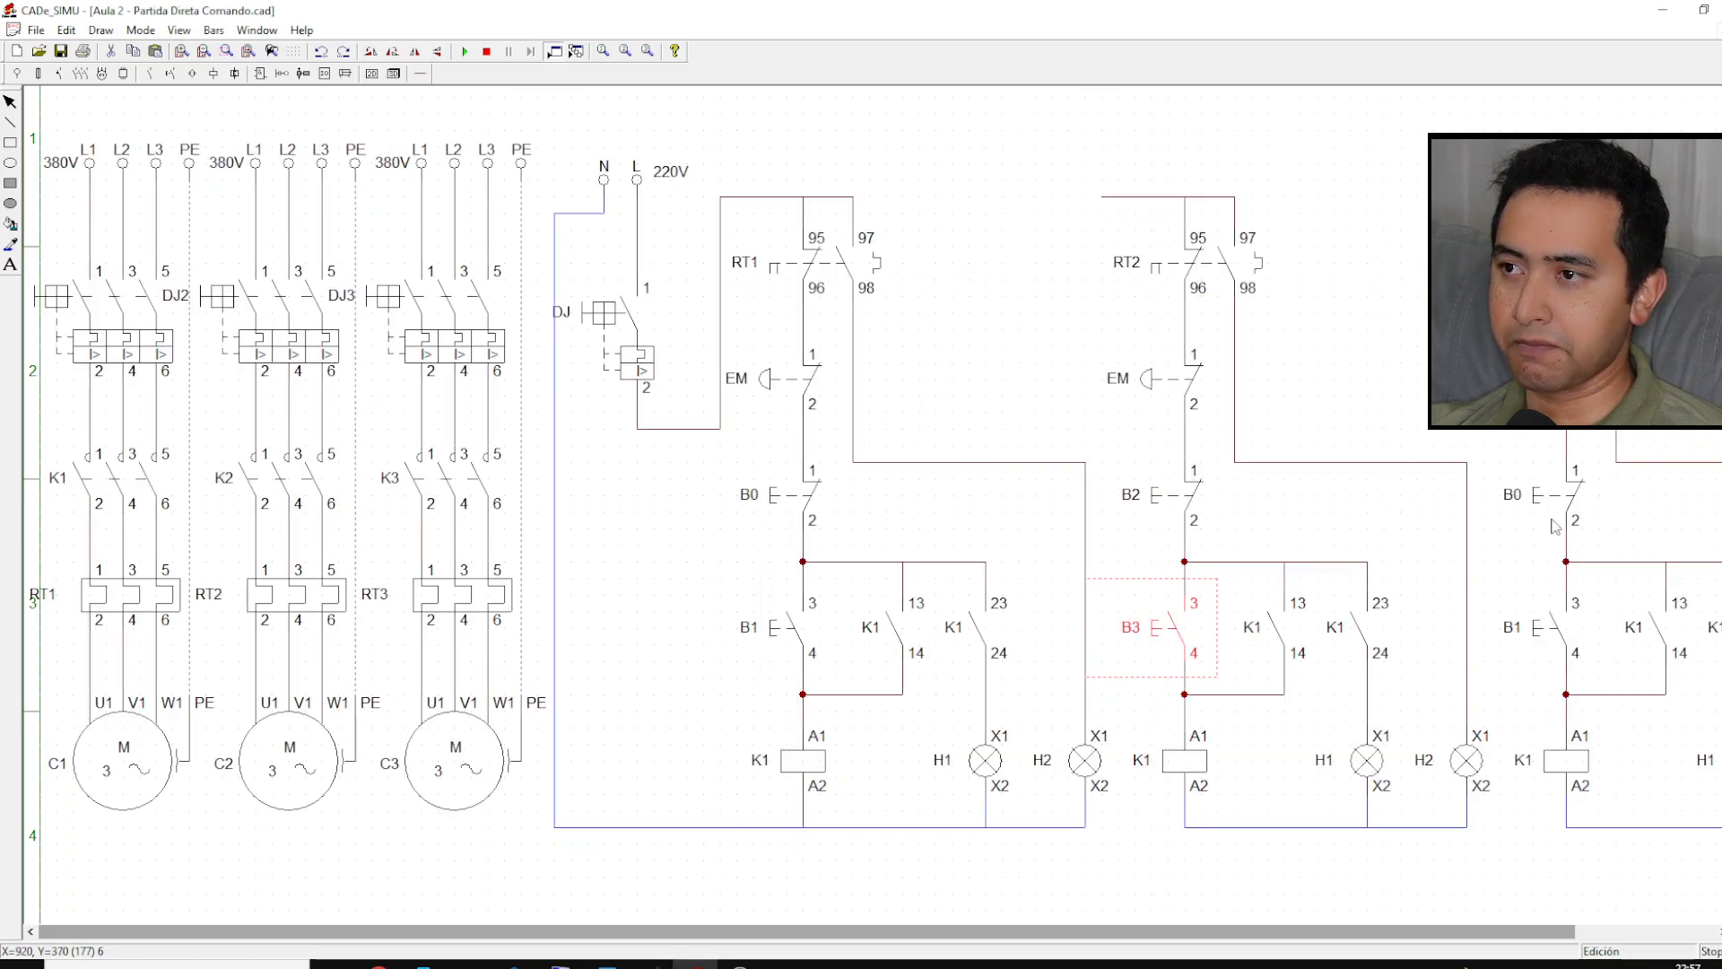
Step: Rename the third control circuit's normally closed pushbutton as B4 and its normally open pushbutton as B5
left_click(1560, 514)
double_click(1561, 514)
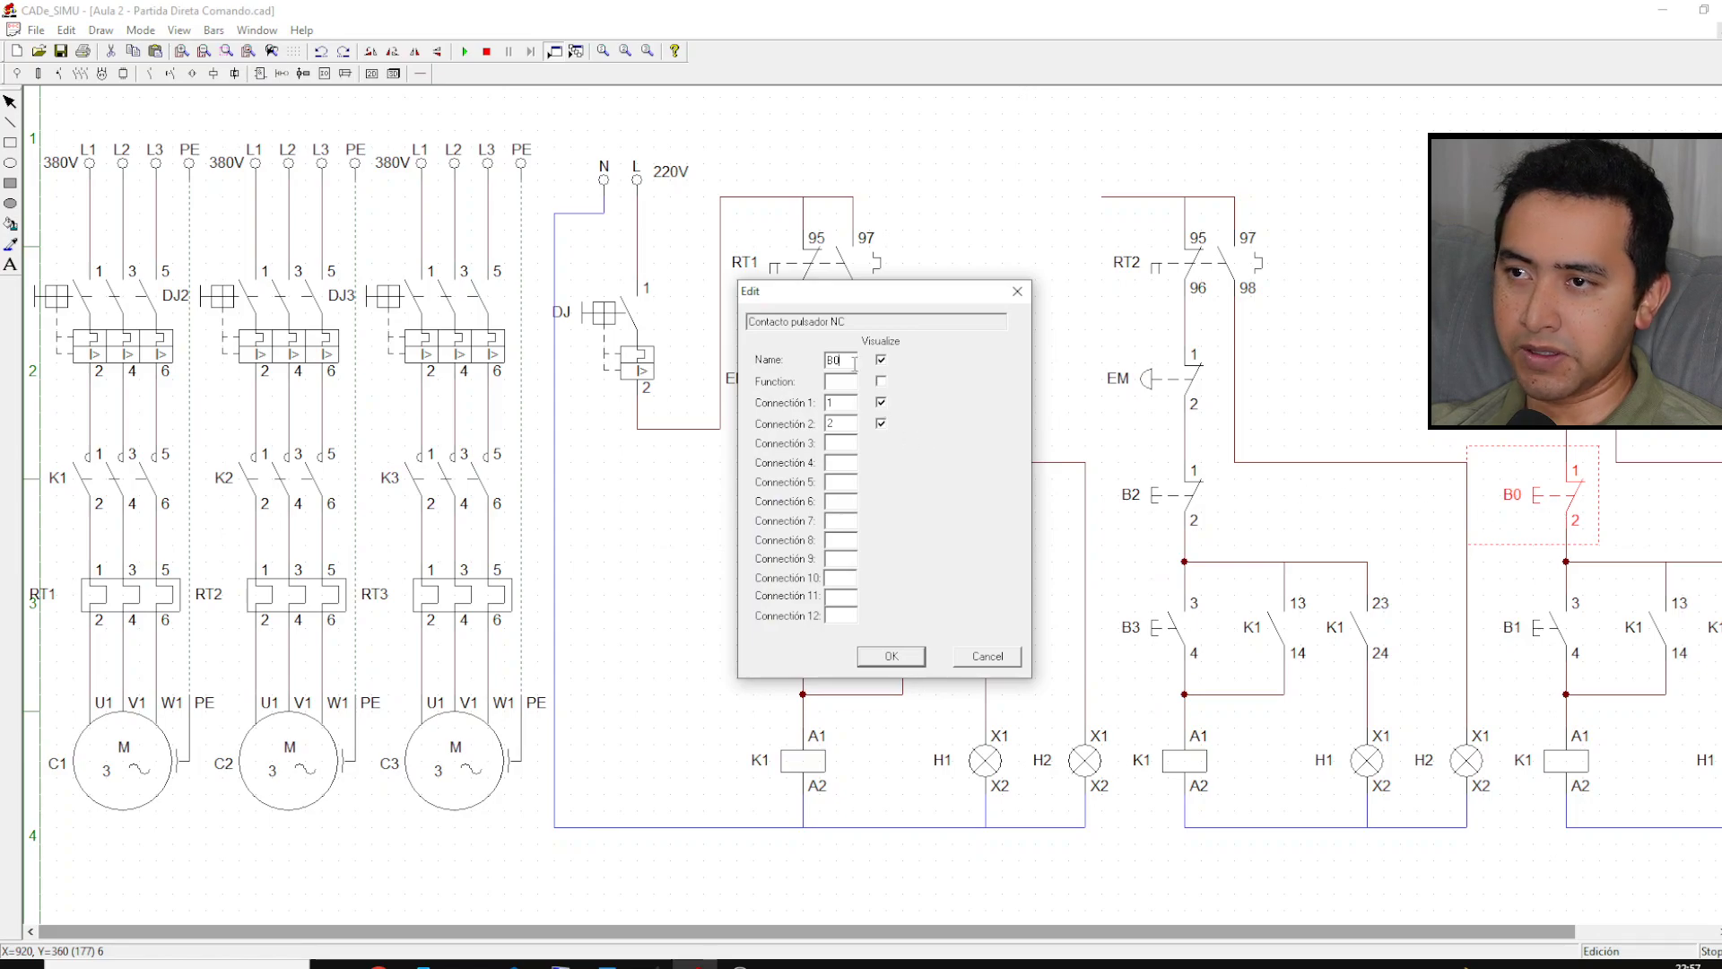
type("4")
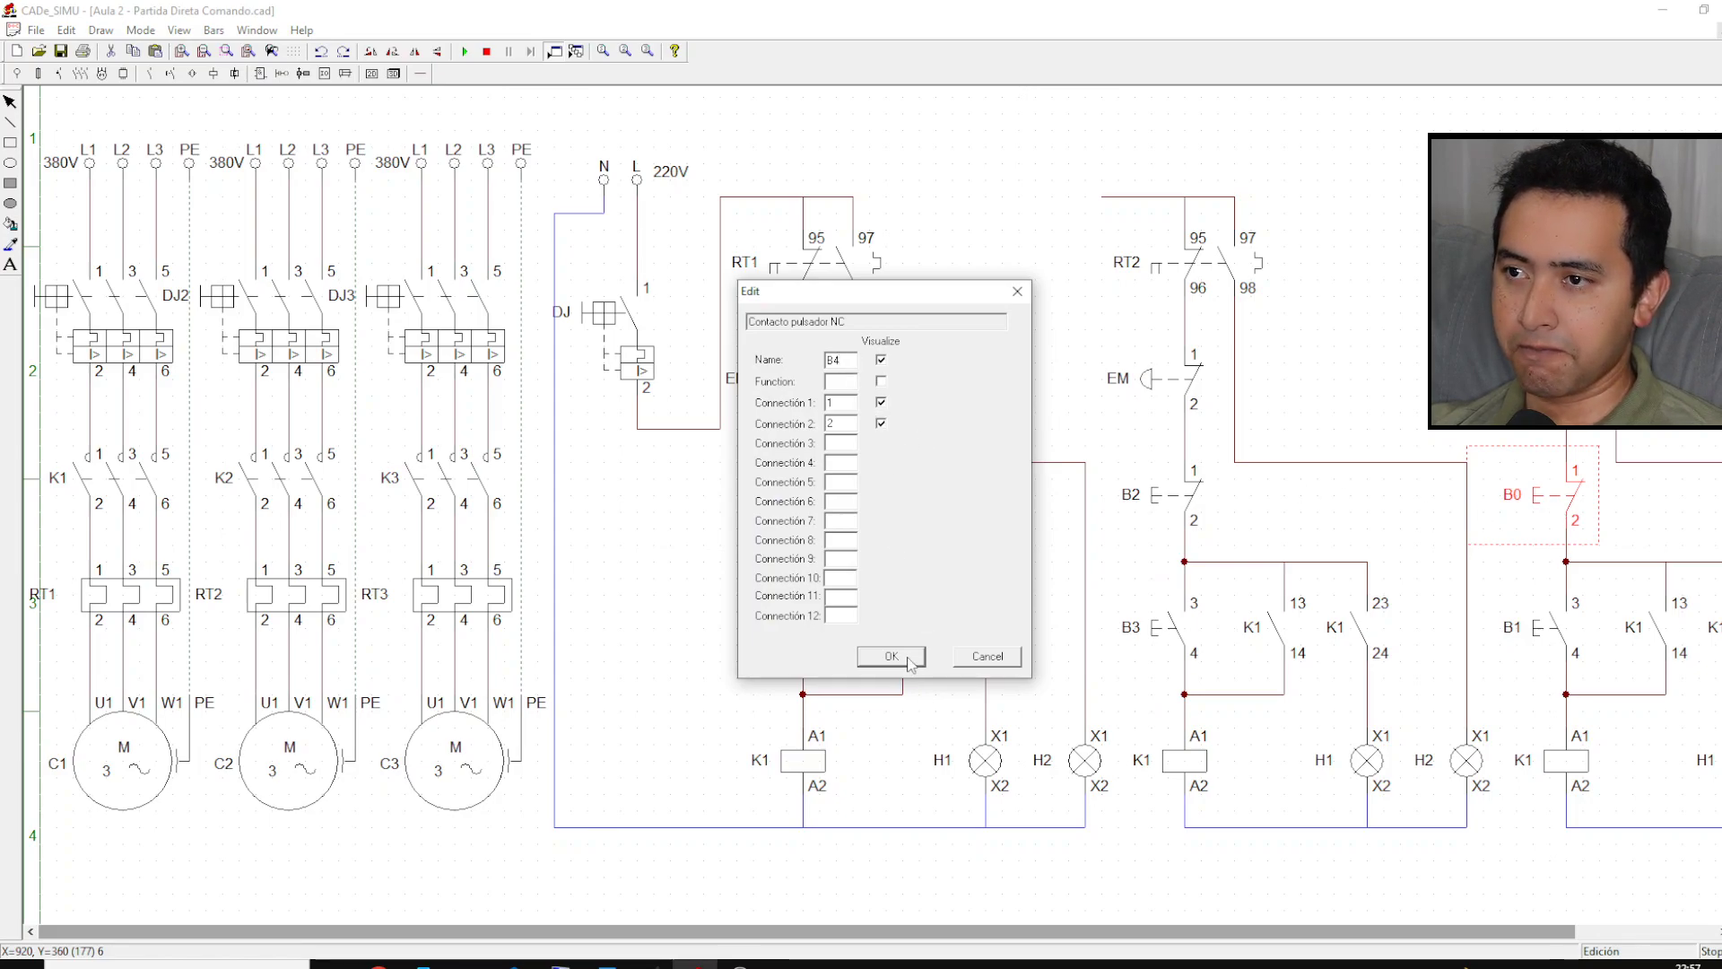
left_click(910, 658)
double_click(1556, 633)
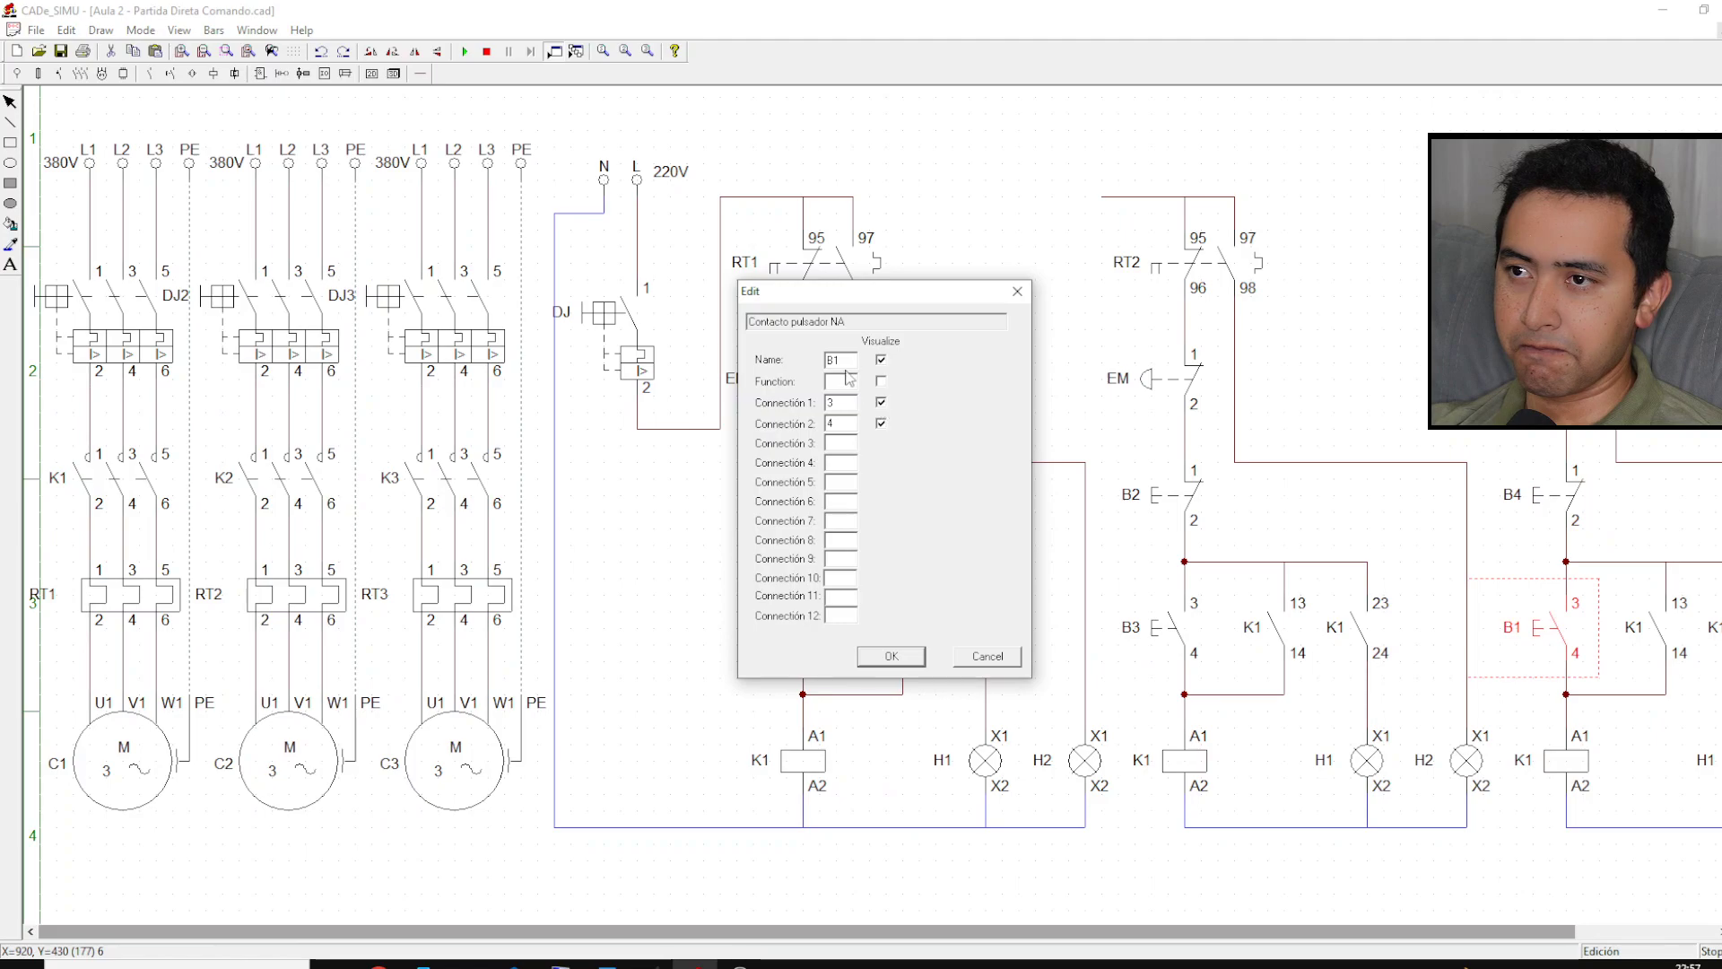
type("5")
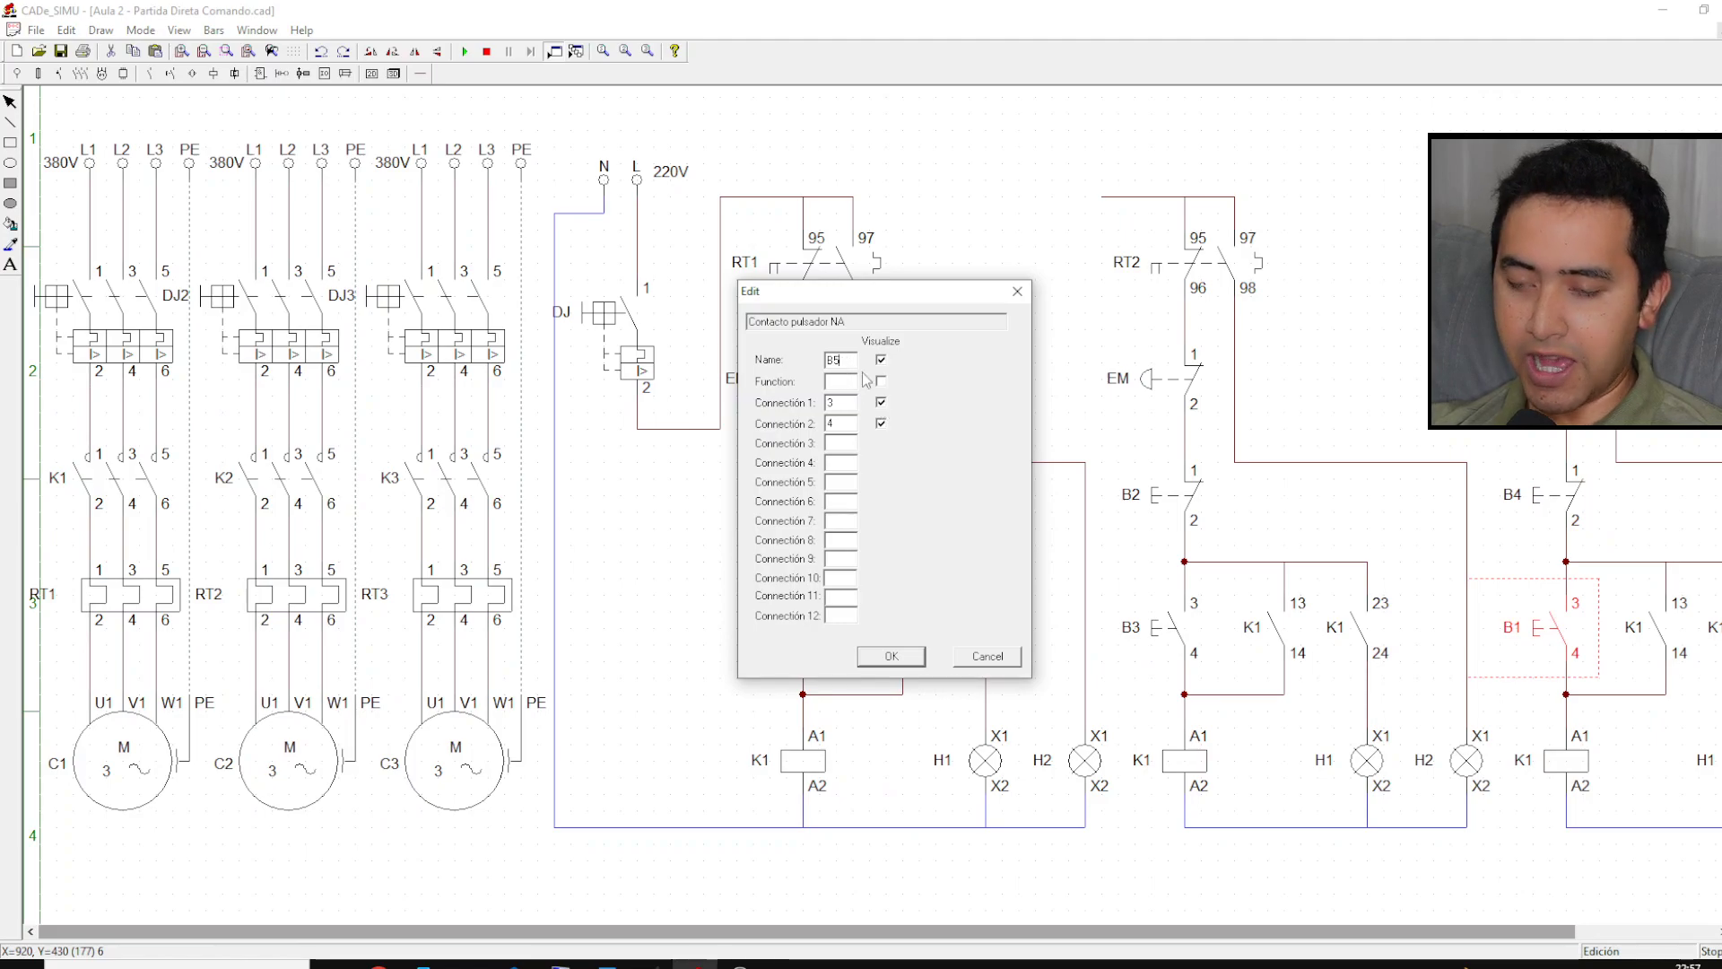
left_click(892, 656)
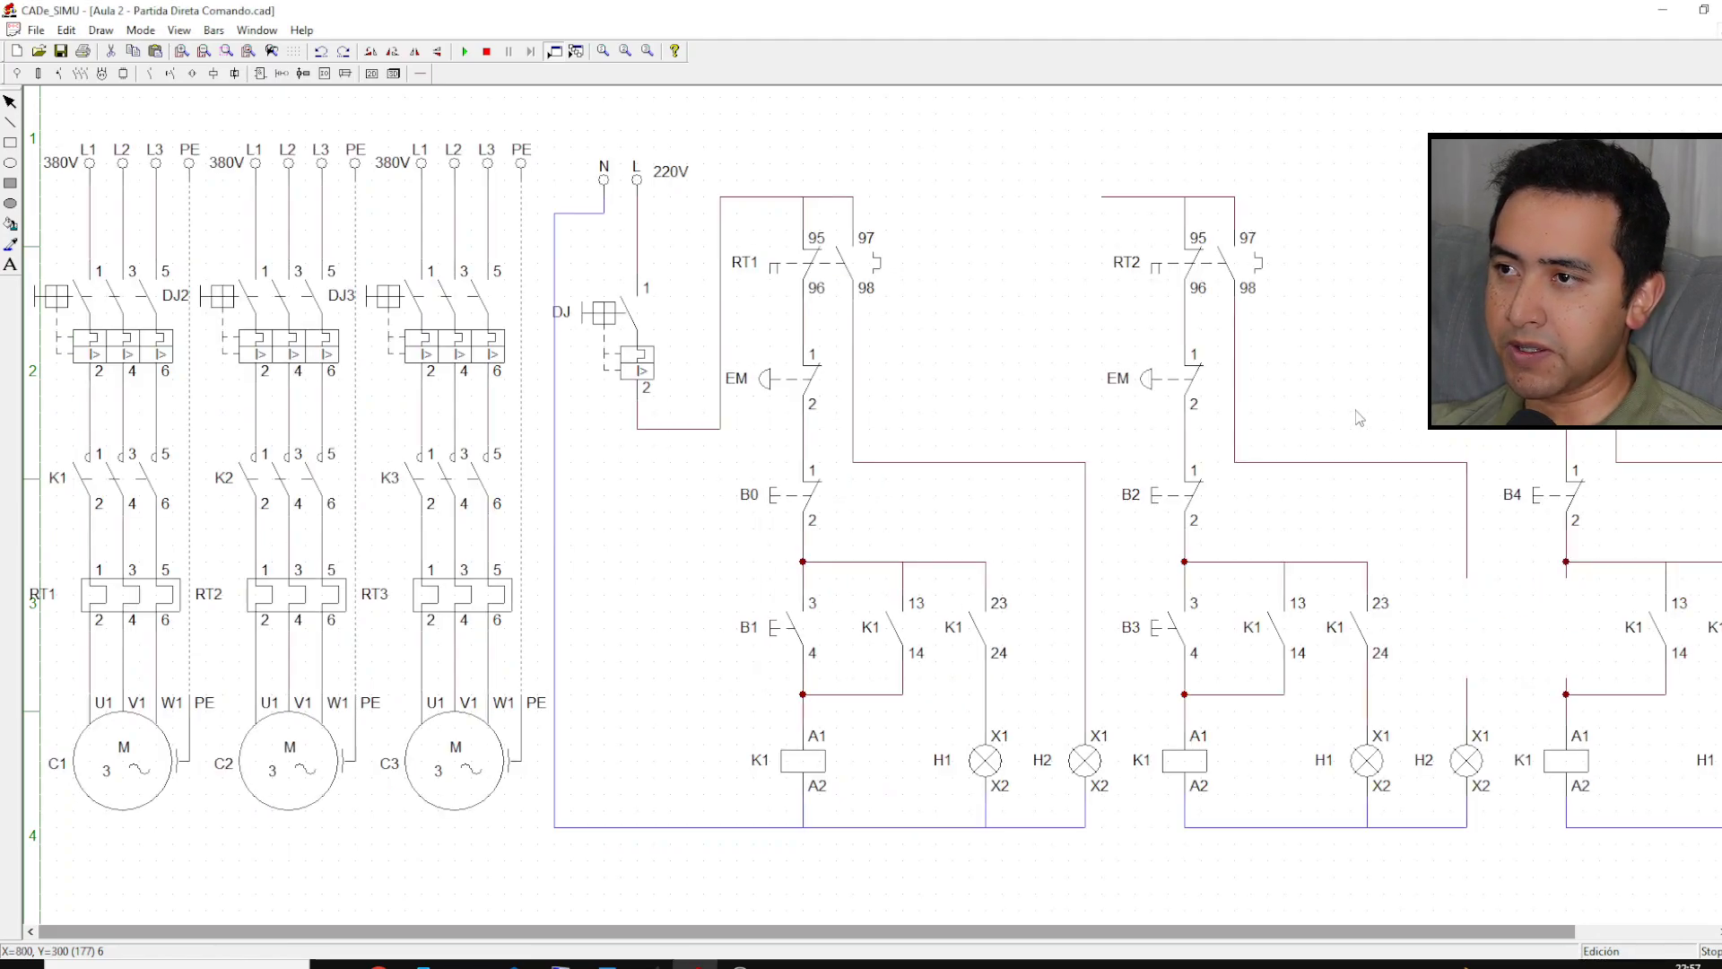
Step: Rename the emergency mushroom pushbuttons of the first, second and third control circuits as EM1, EM2 and EM3
left_click(810, 388)
double_click(808, 387)
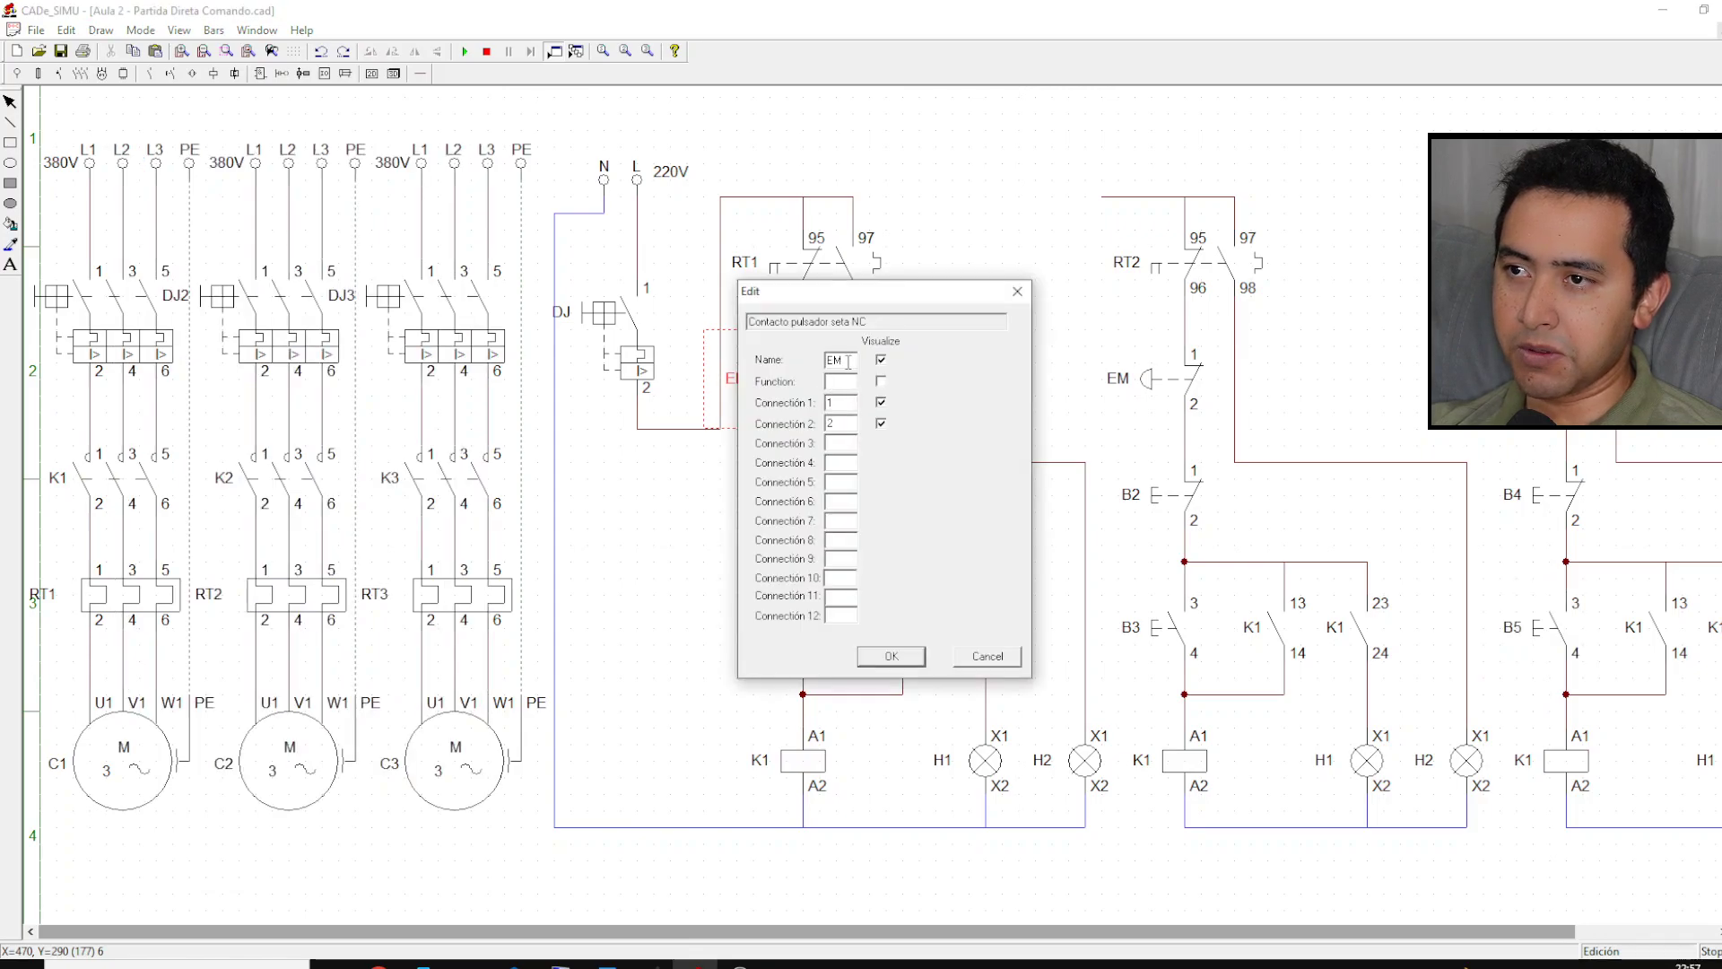
left_click(890, 656)
double_click(1146, 393)
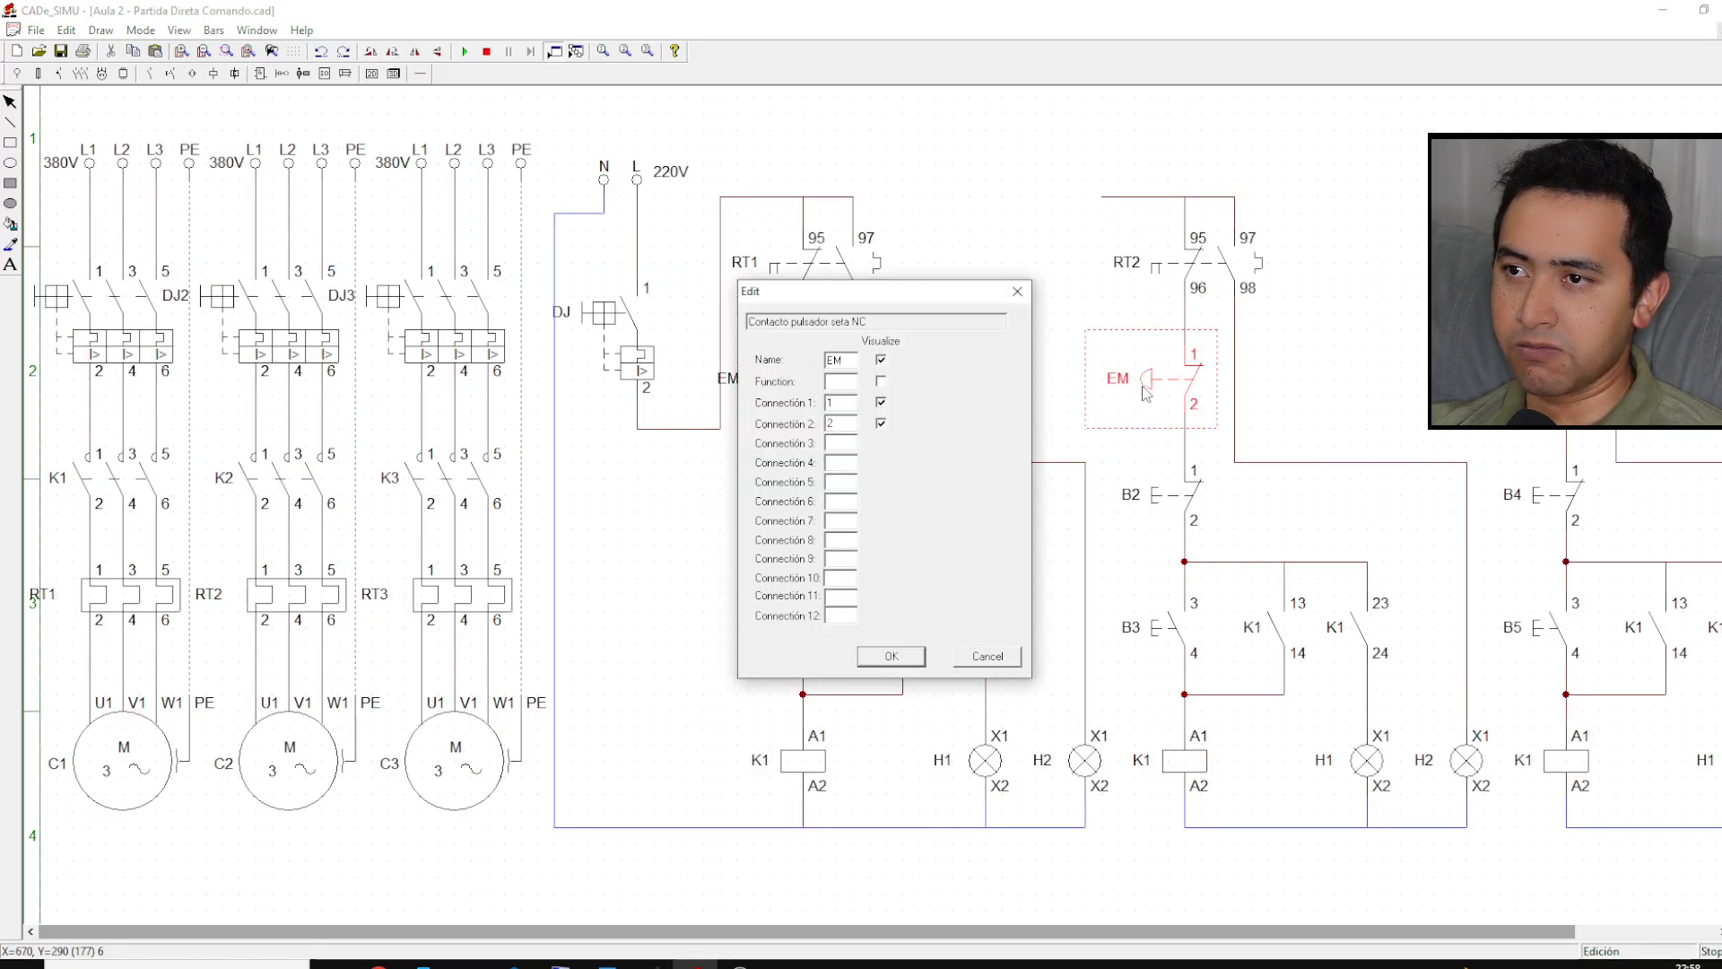
type("2")
left_click(895, 656)
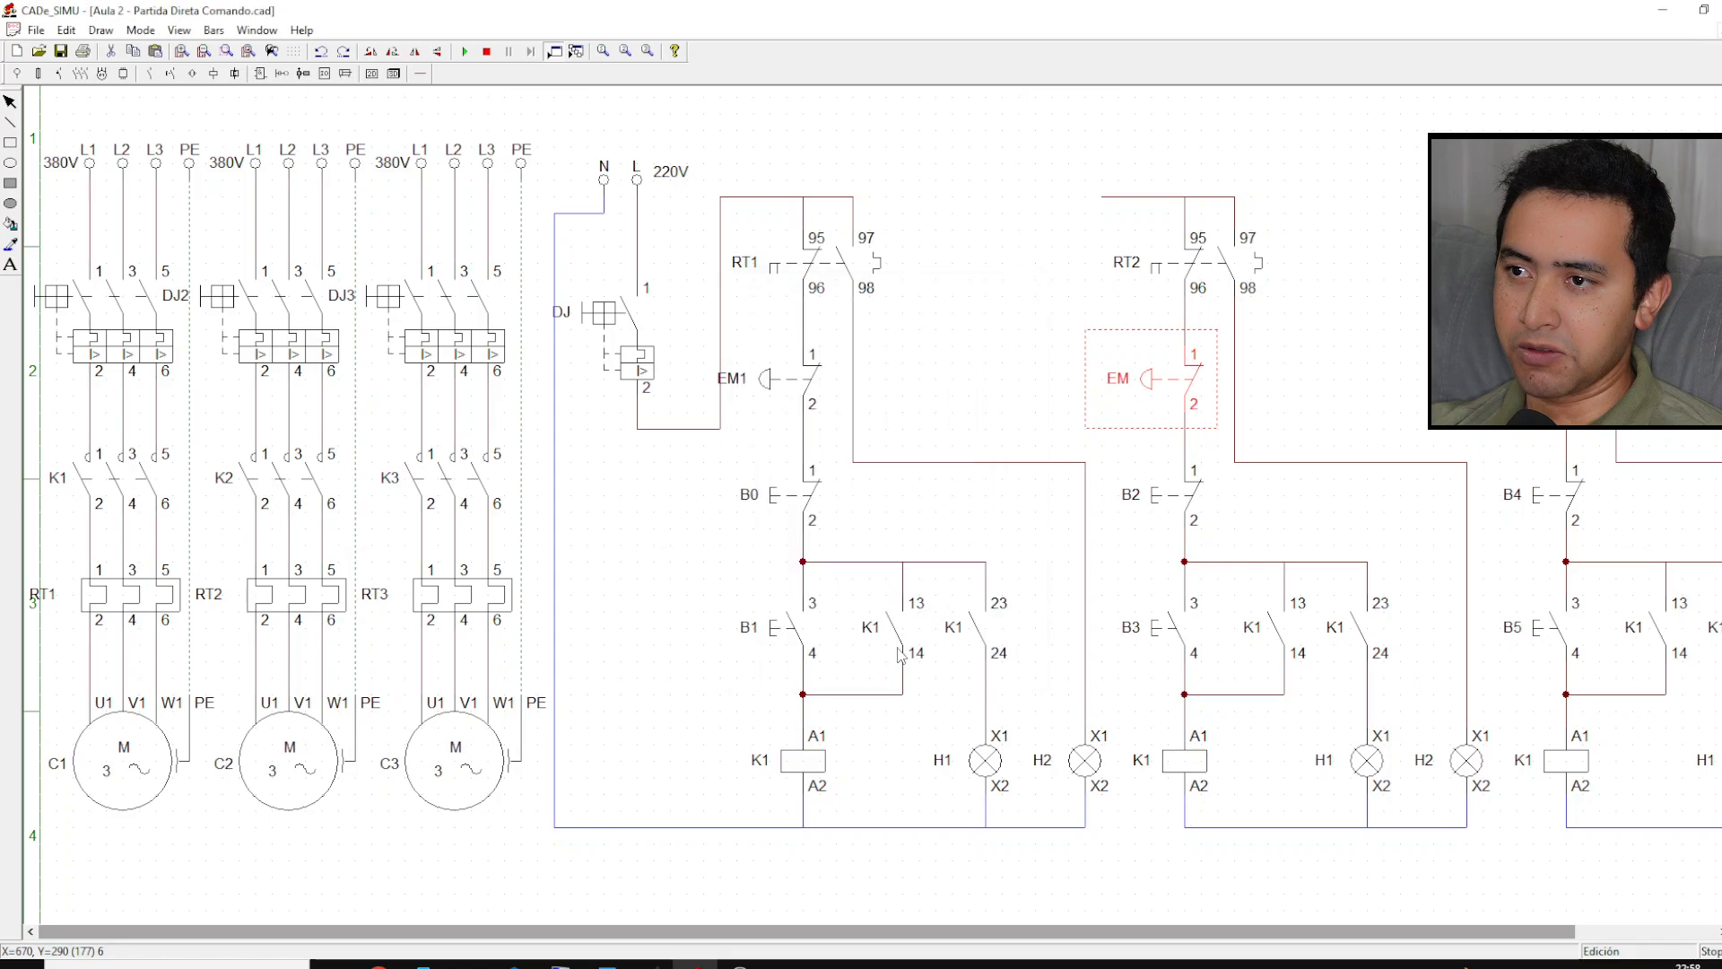
double_click(1532, 388)
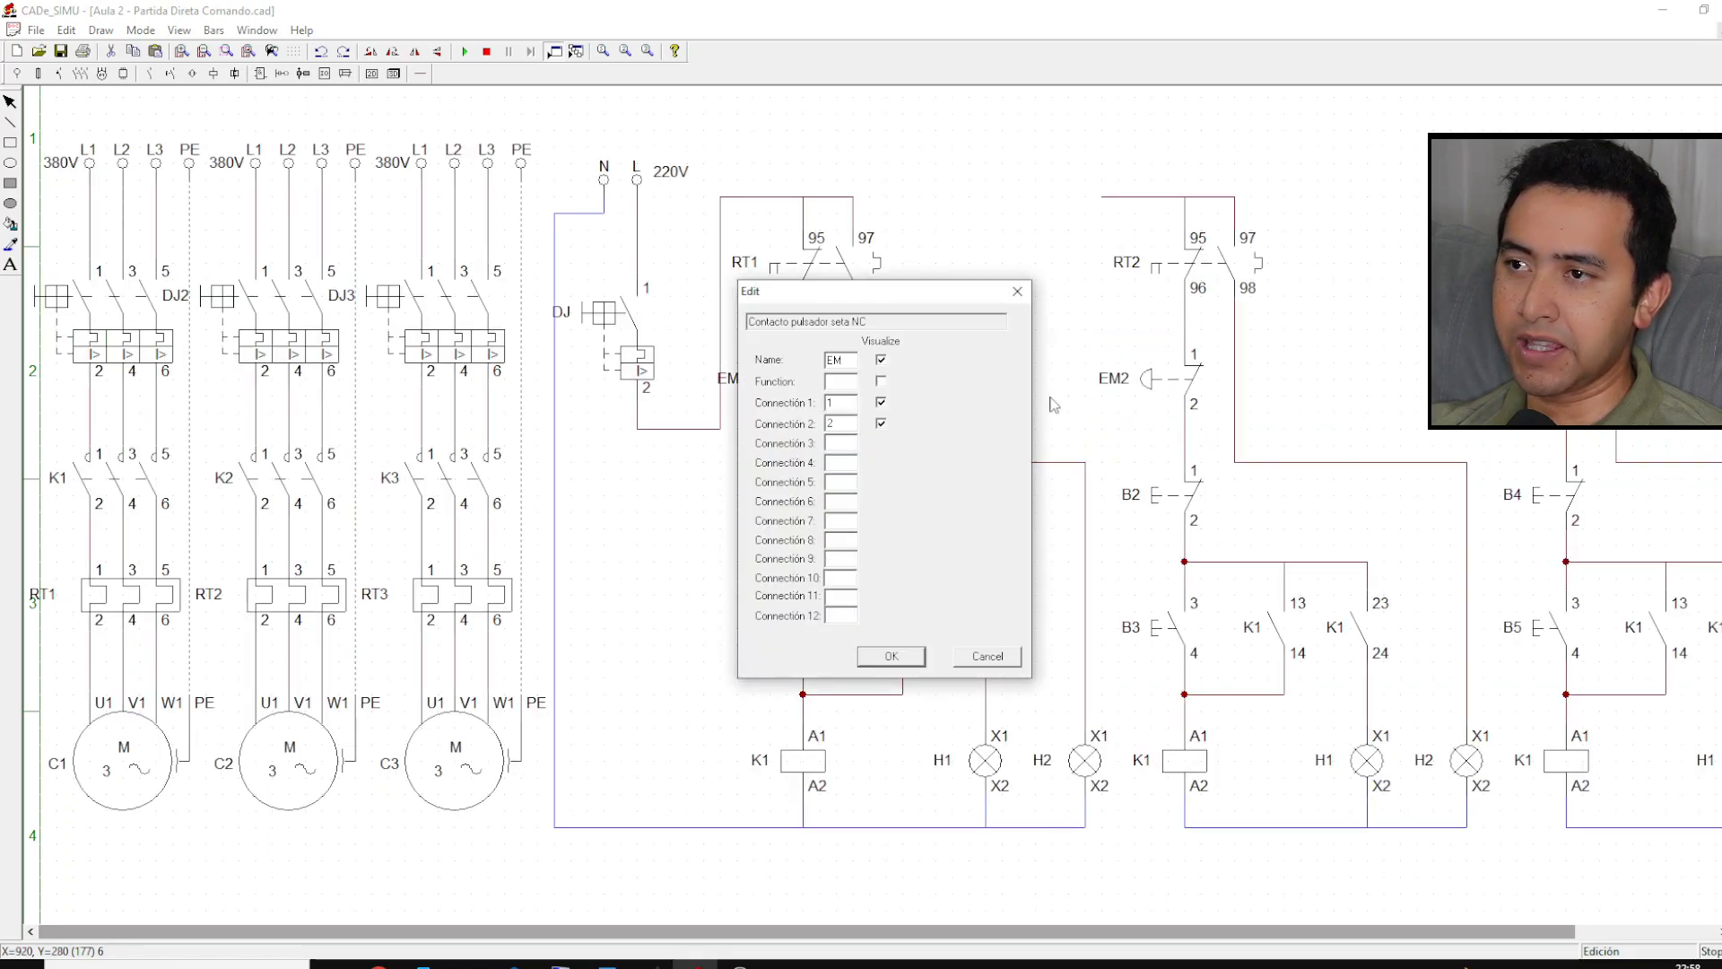
type("3")
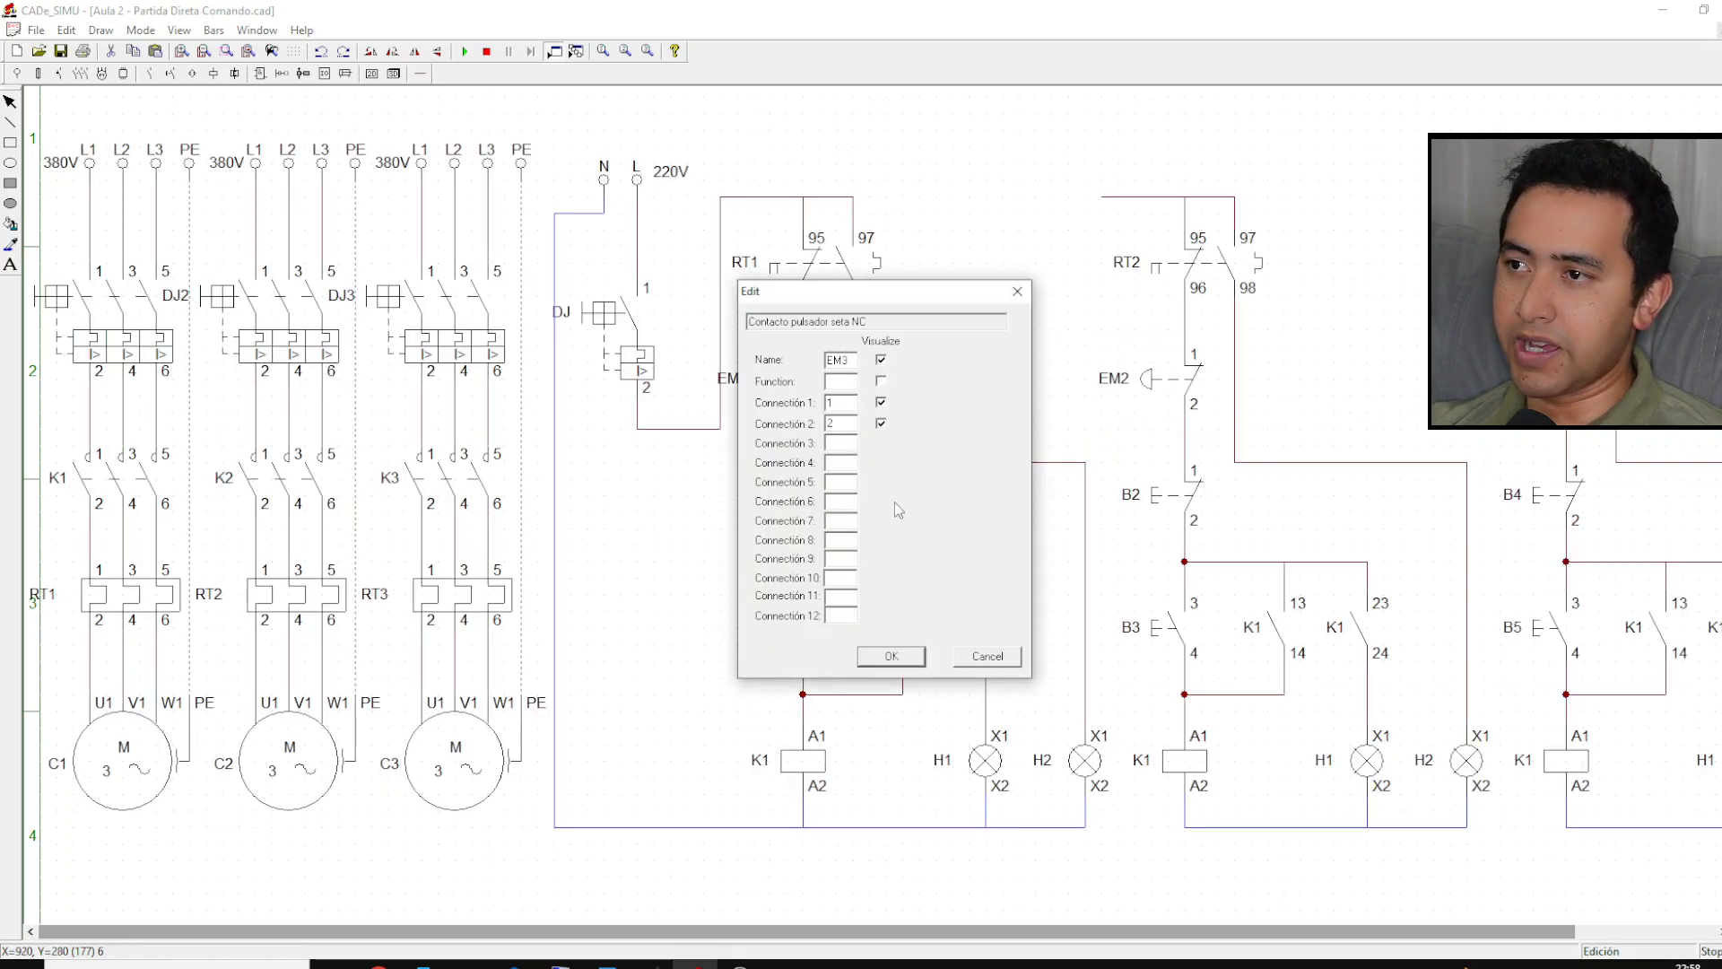
left_click(897, 656)
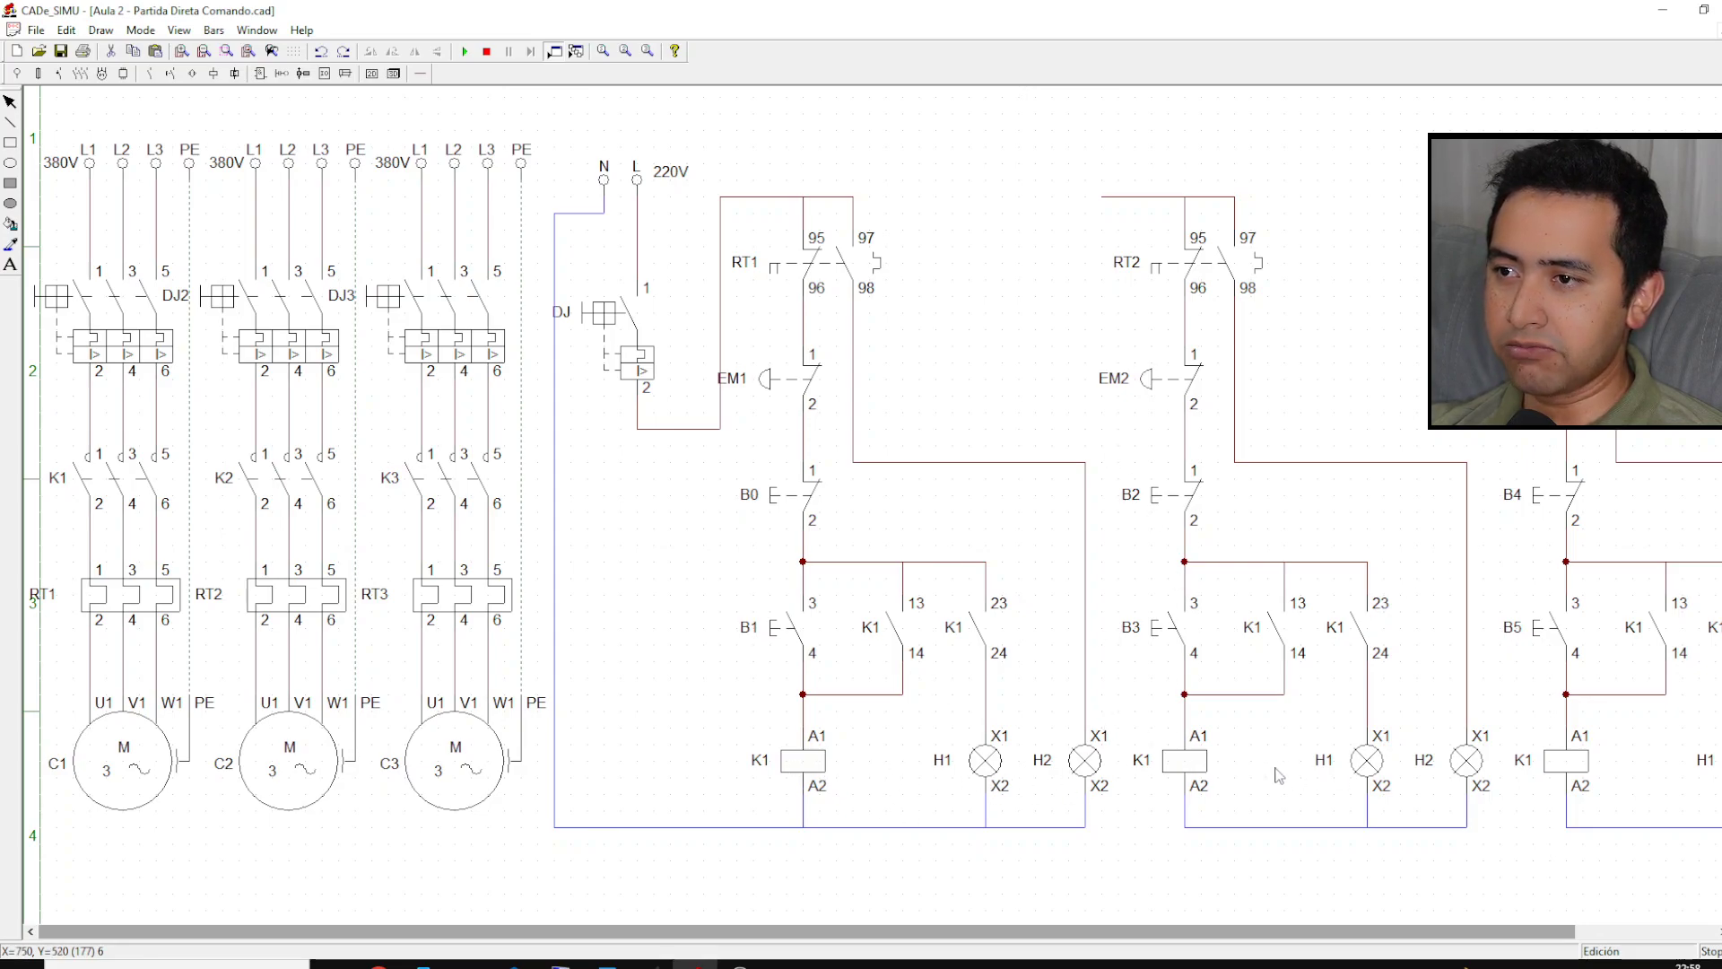
Step: Rename the contactor coils of the second and third control circuits as K2 and K3
double_click(1201, 763)
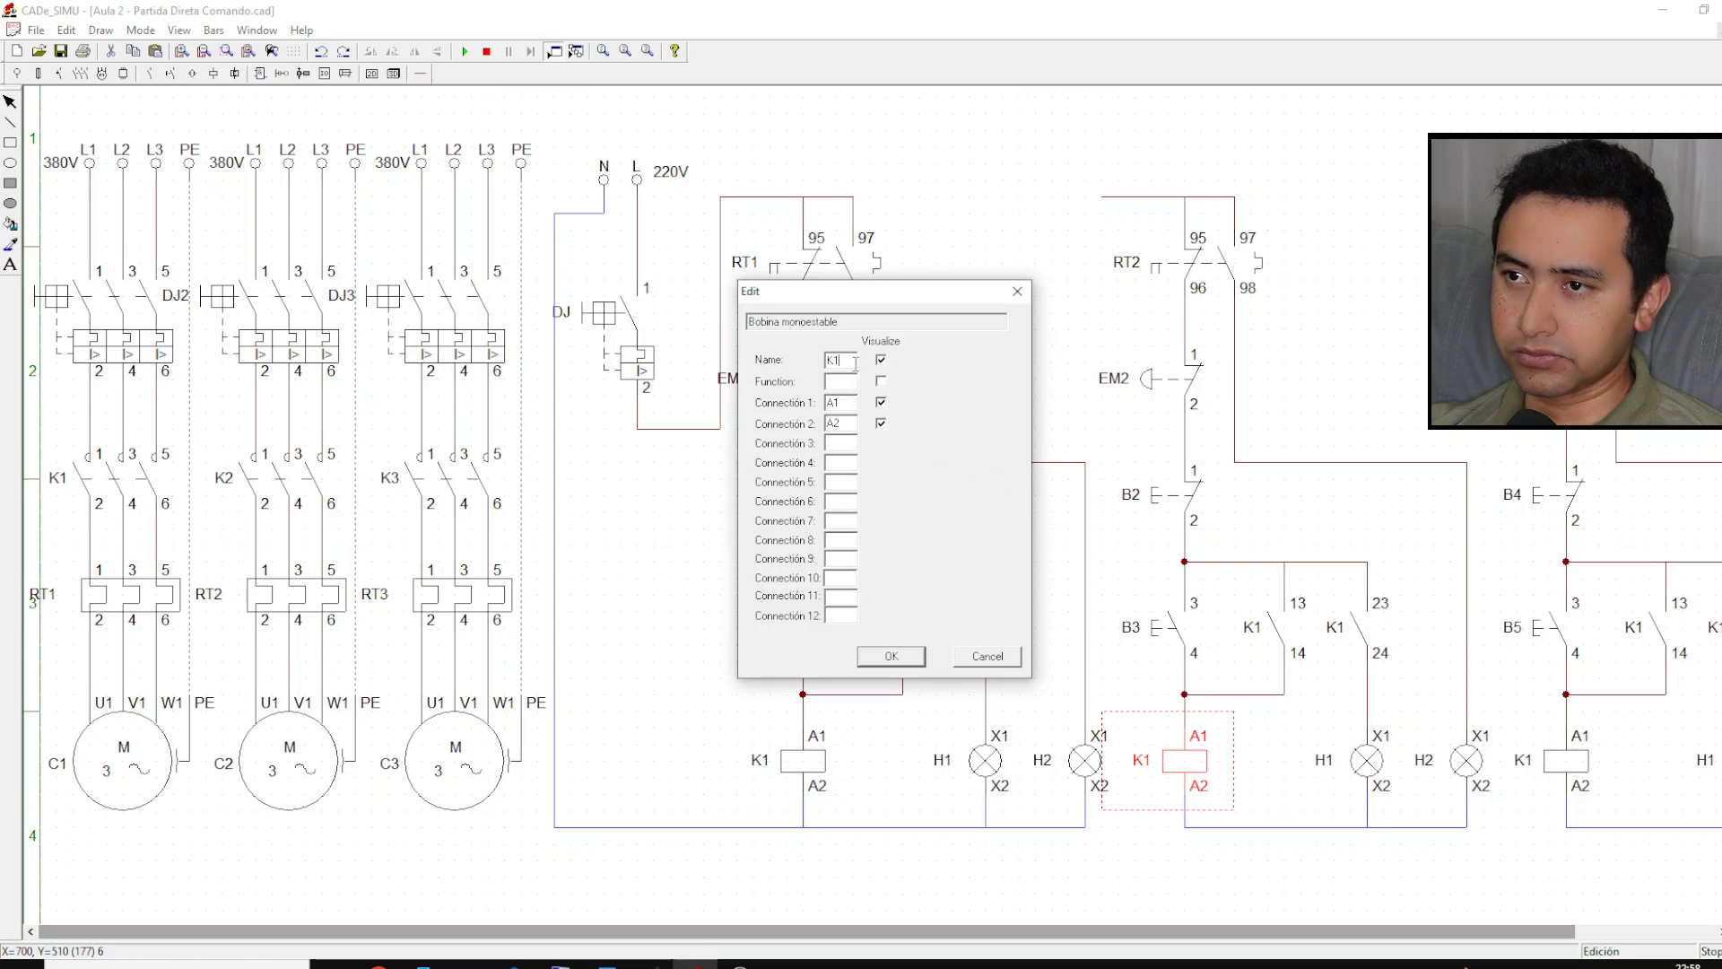
left_click(890, 655)
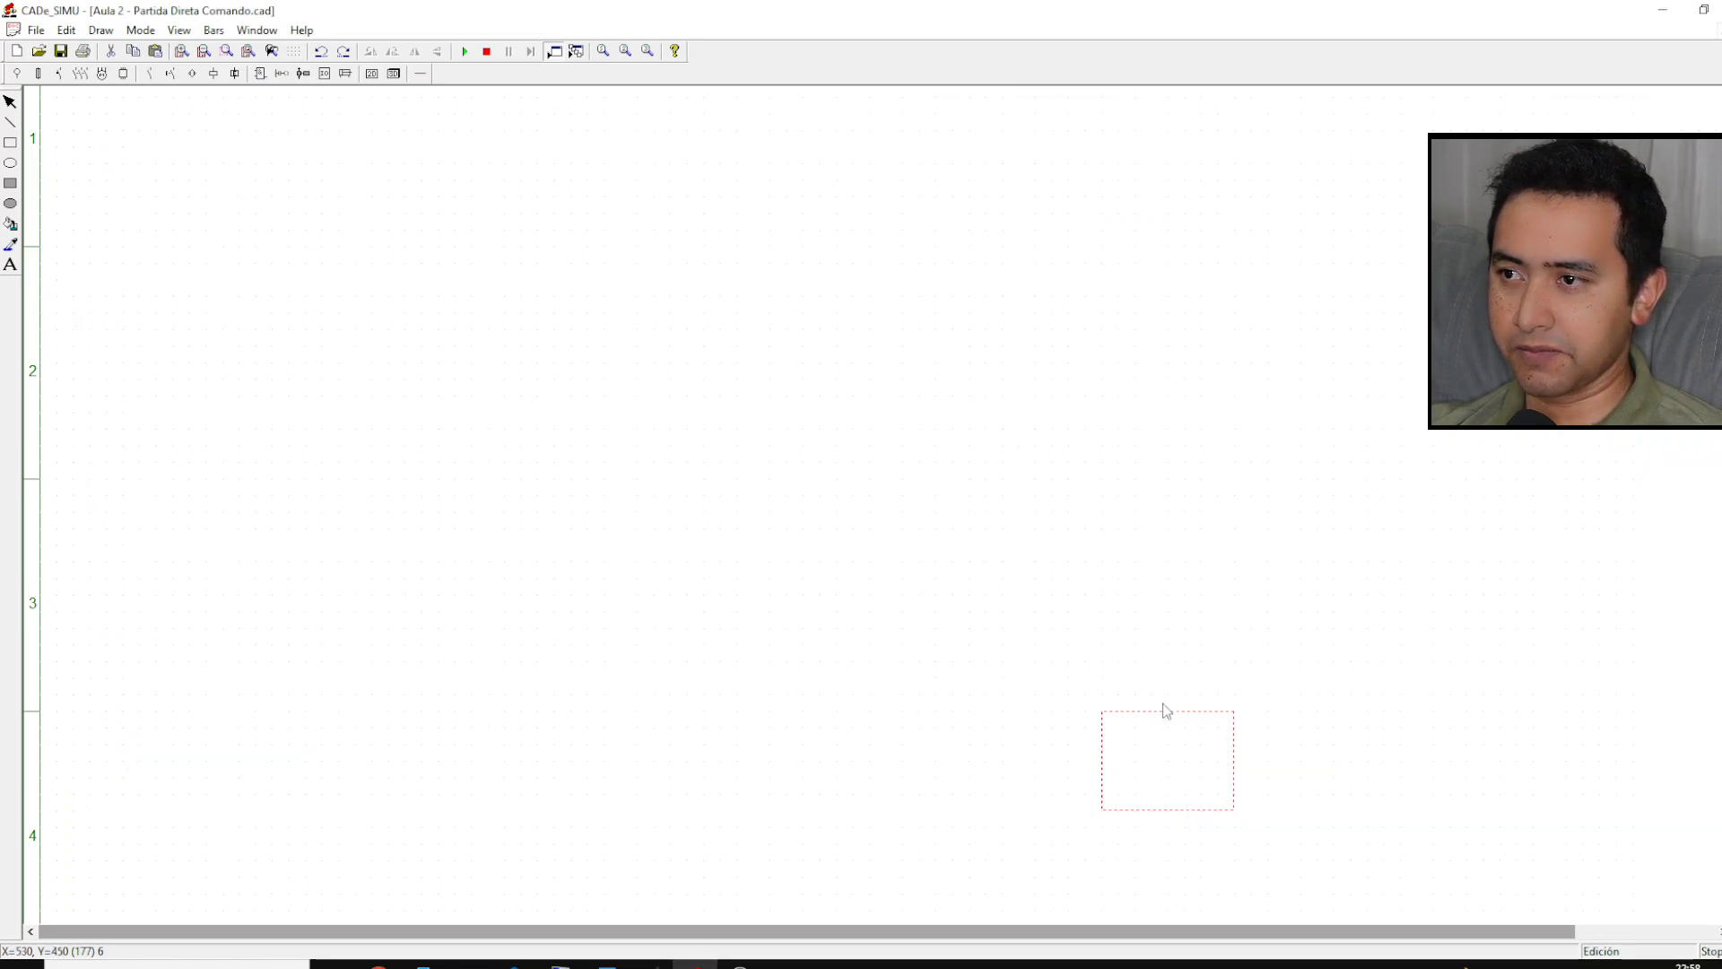
double_click(1582, 762)
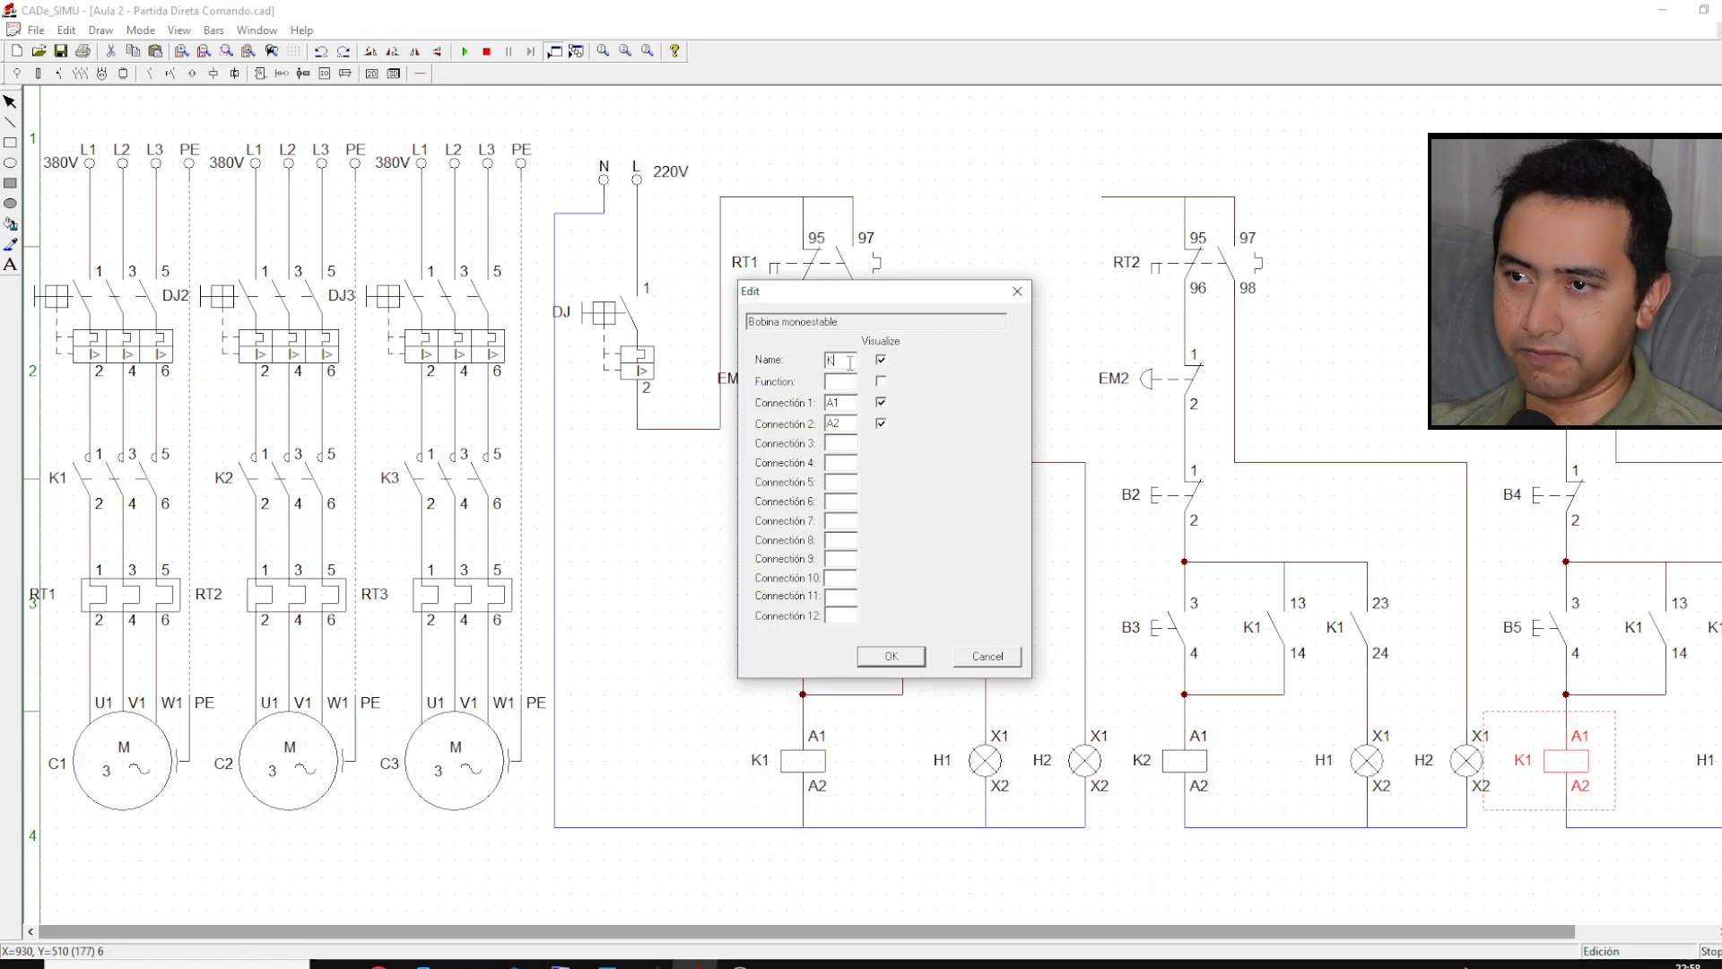
left_click(892, 657)
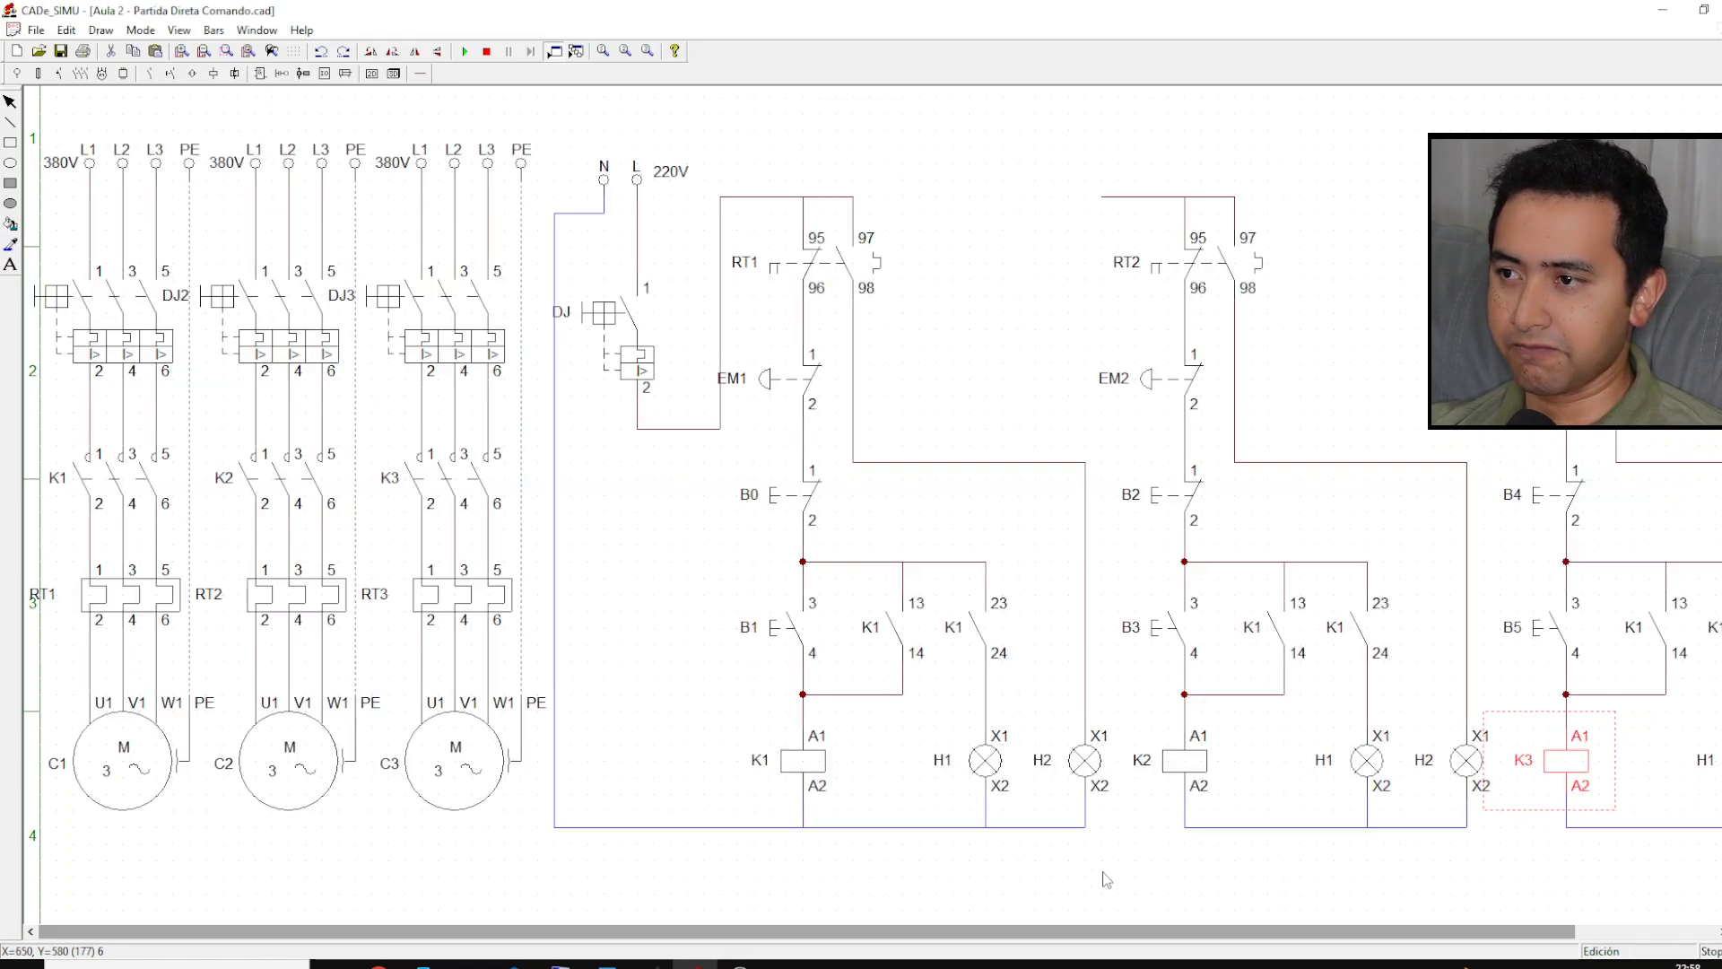
left_click(988, 871)
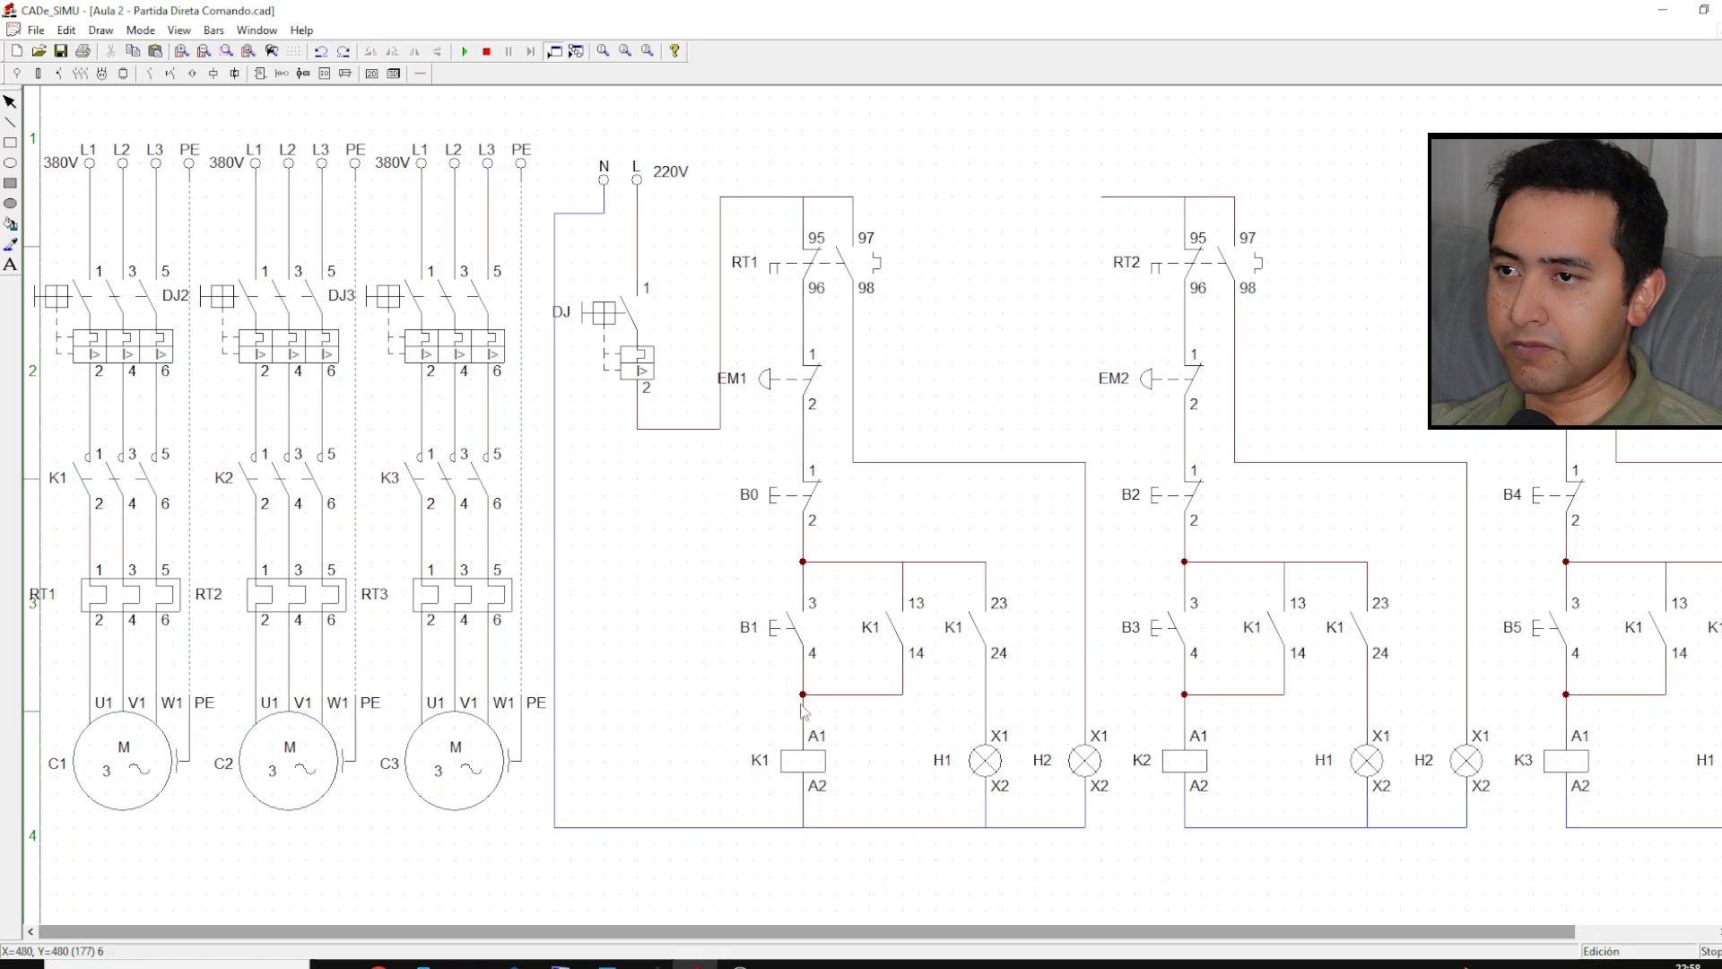
Step: Rename the second control circuit's 13-14 and 23-24 auxiliary contacts as K2
double_click(894, 646)
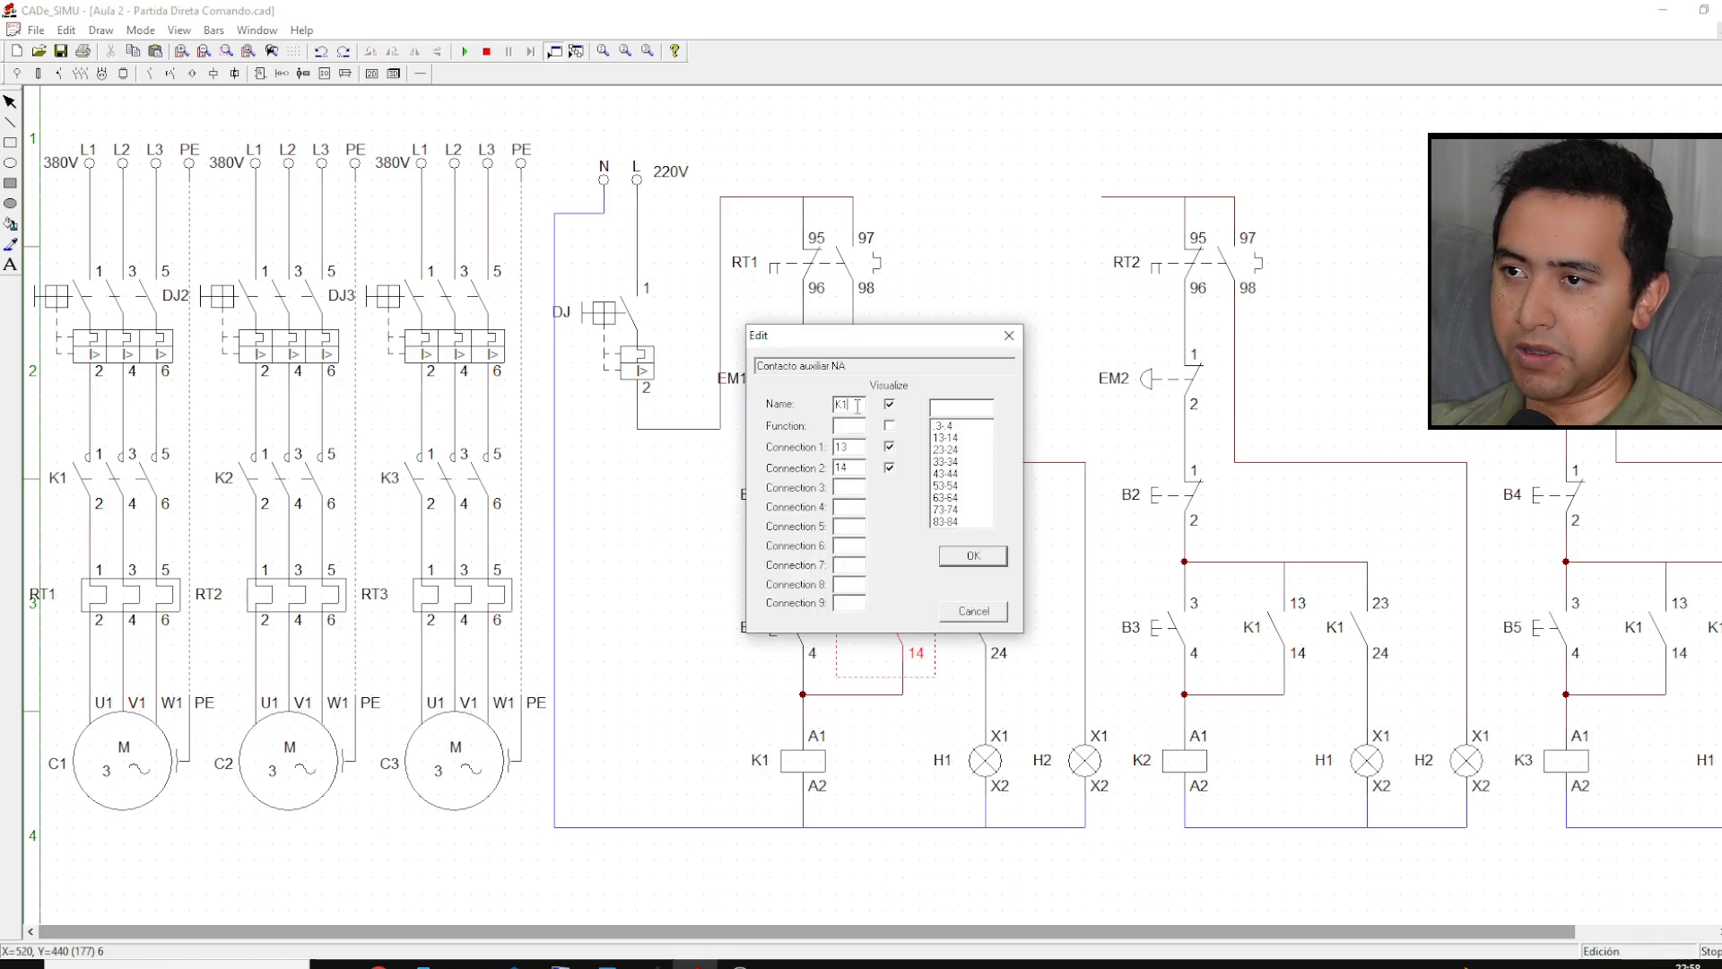
left_click(996, 557)
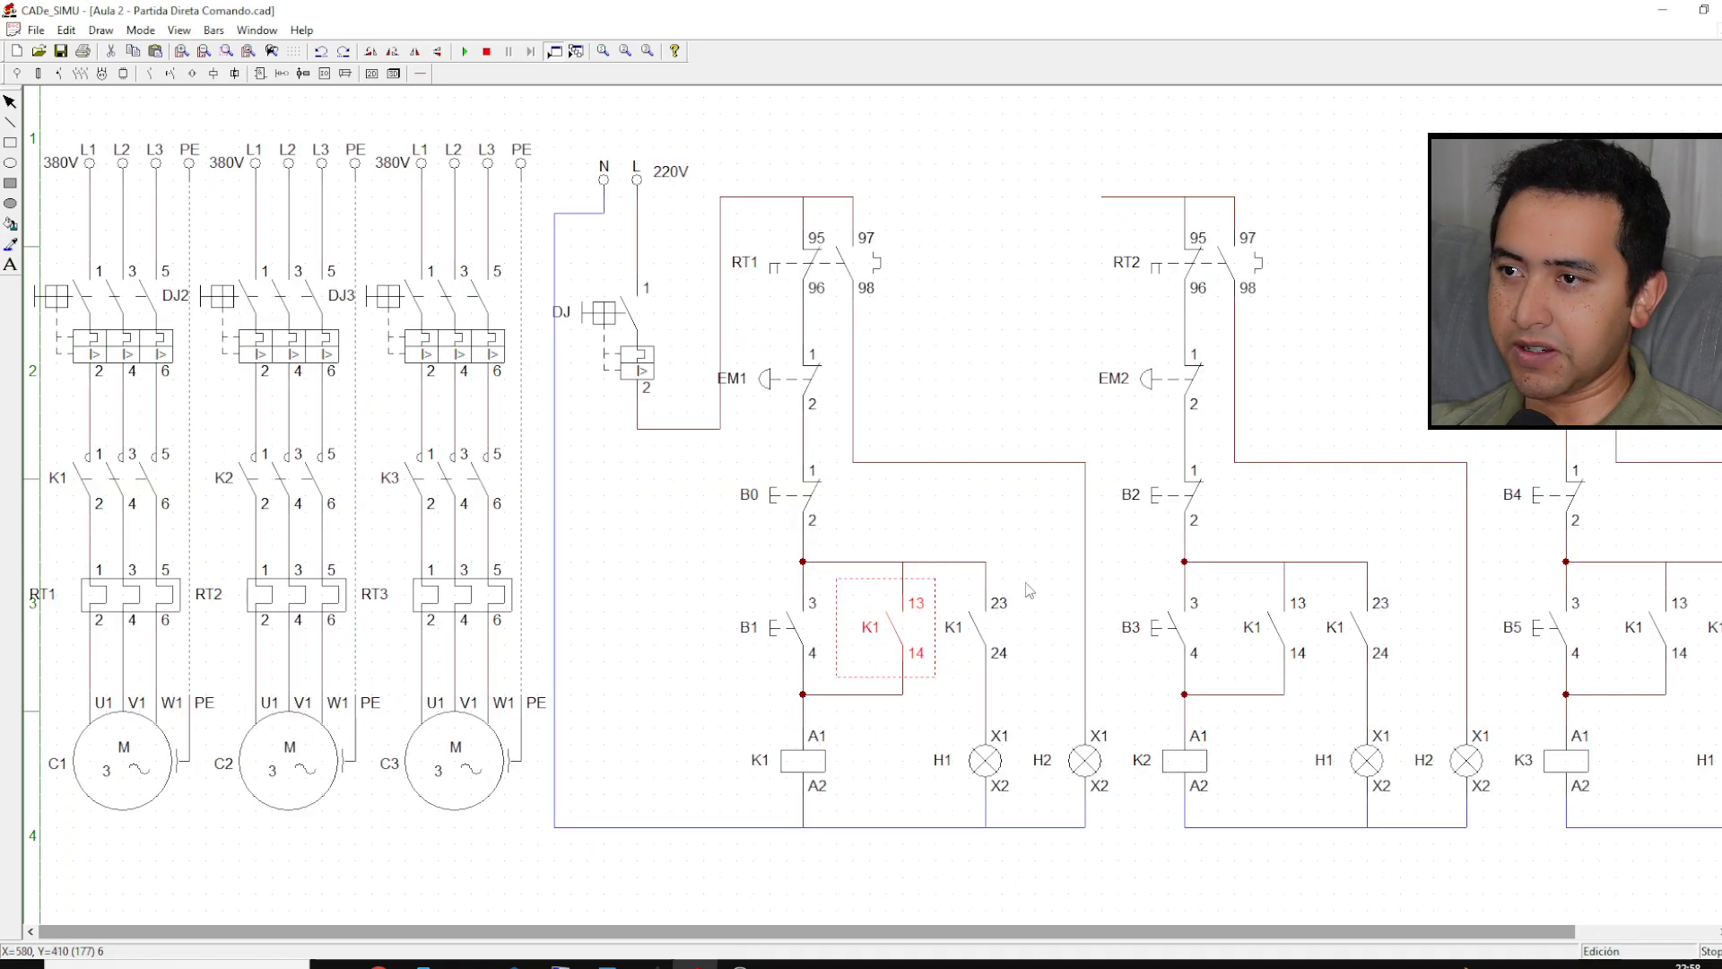
double_click(1293, 633)
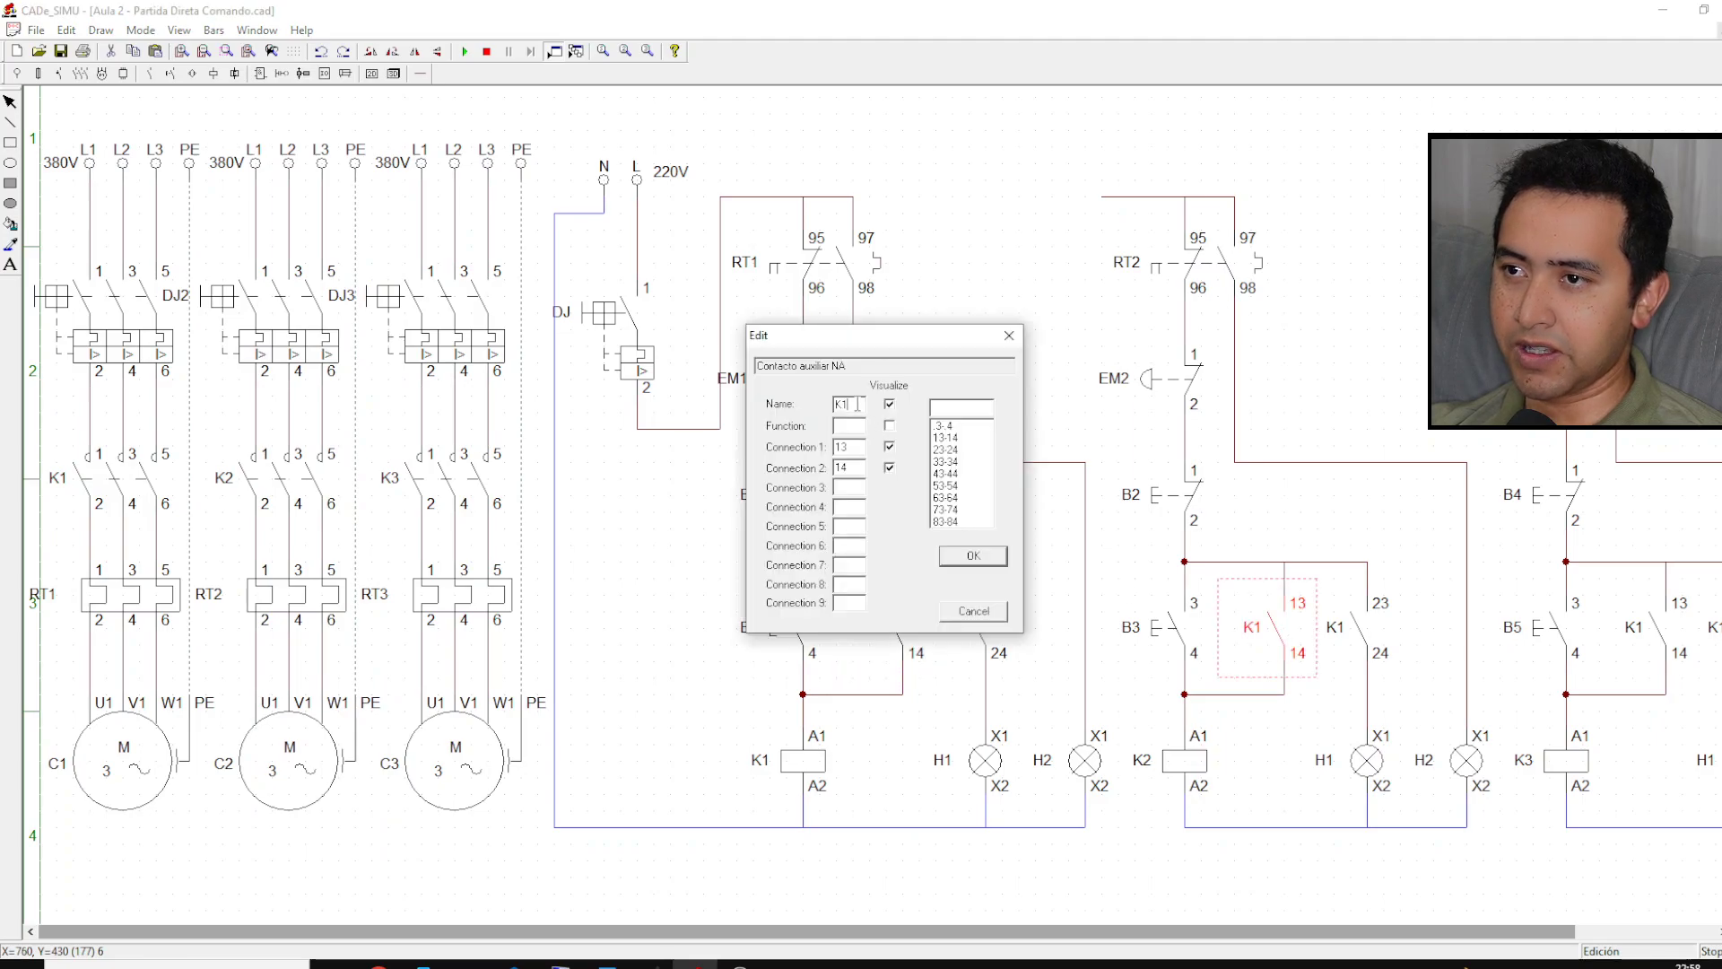
type("2")
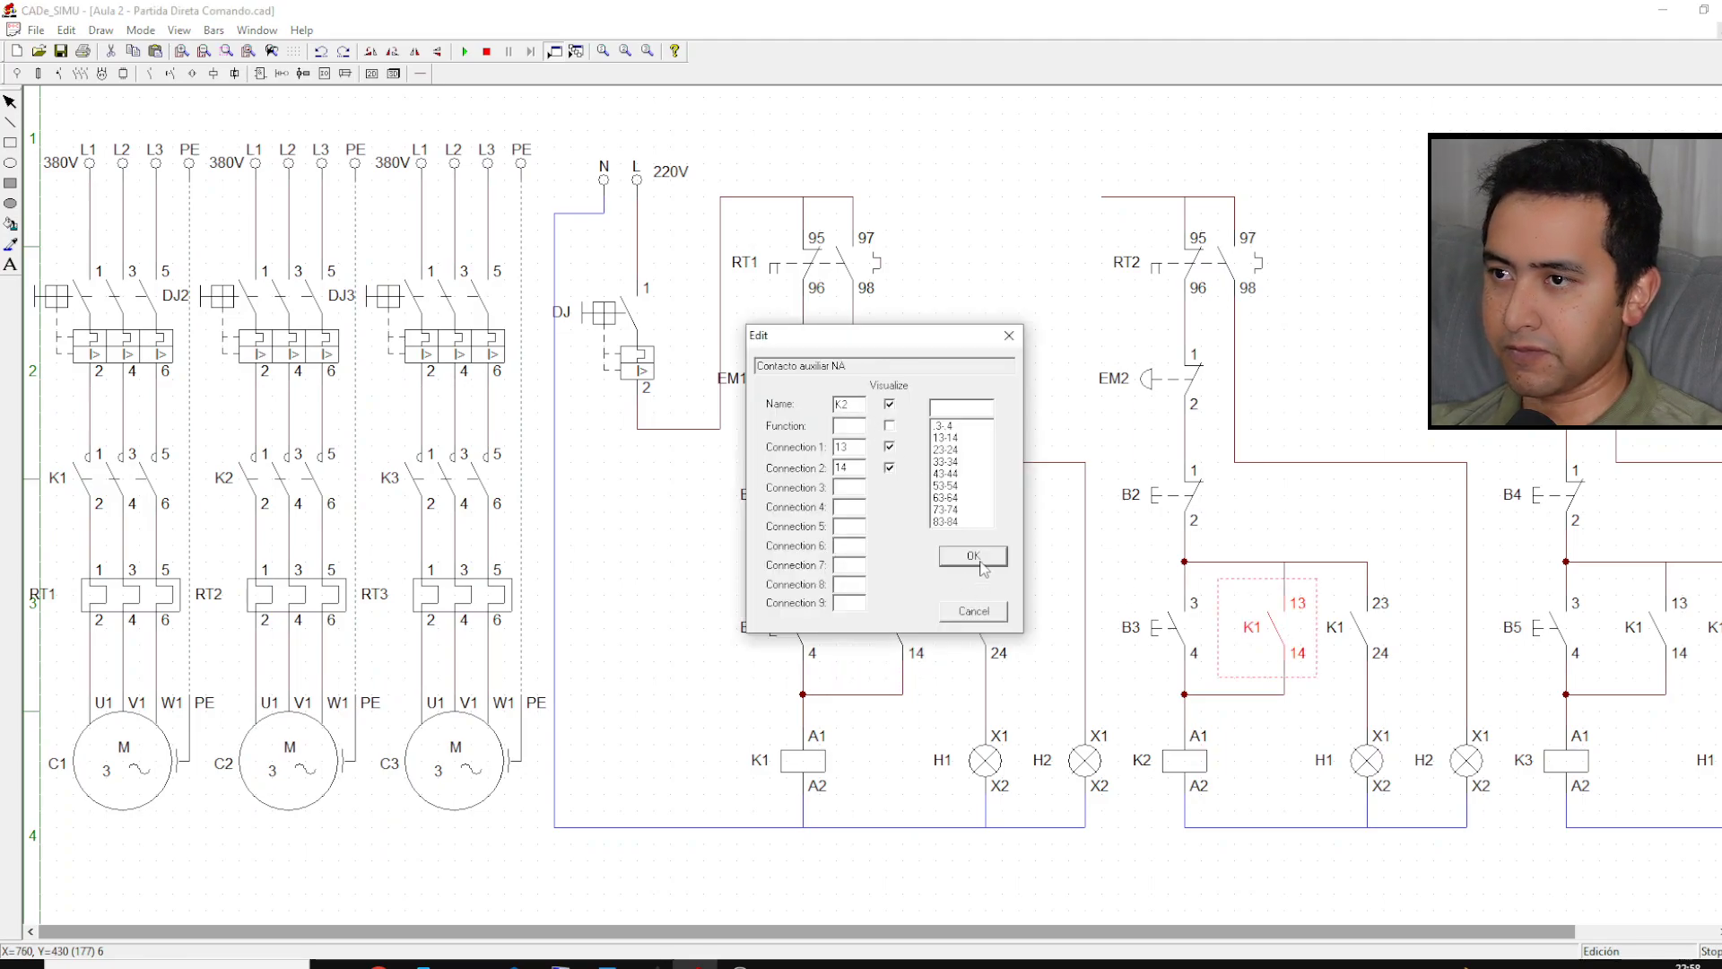
left_click(980, 560)
double_click(1362, 635)
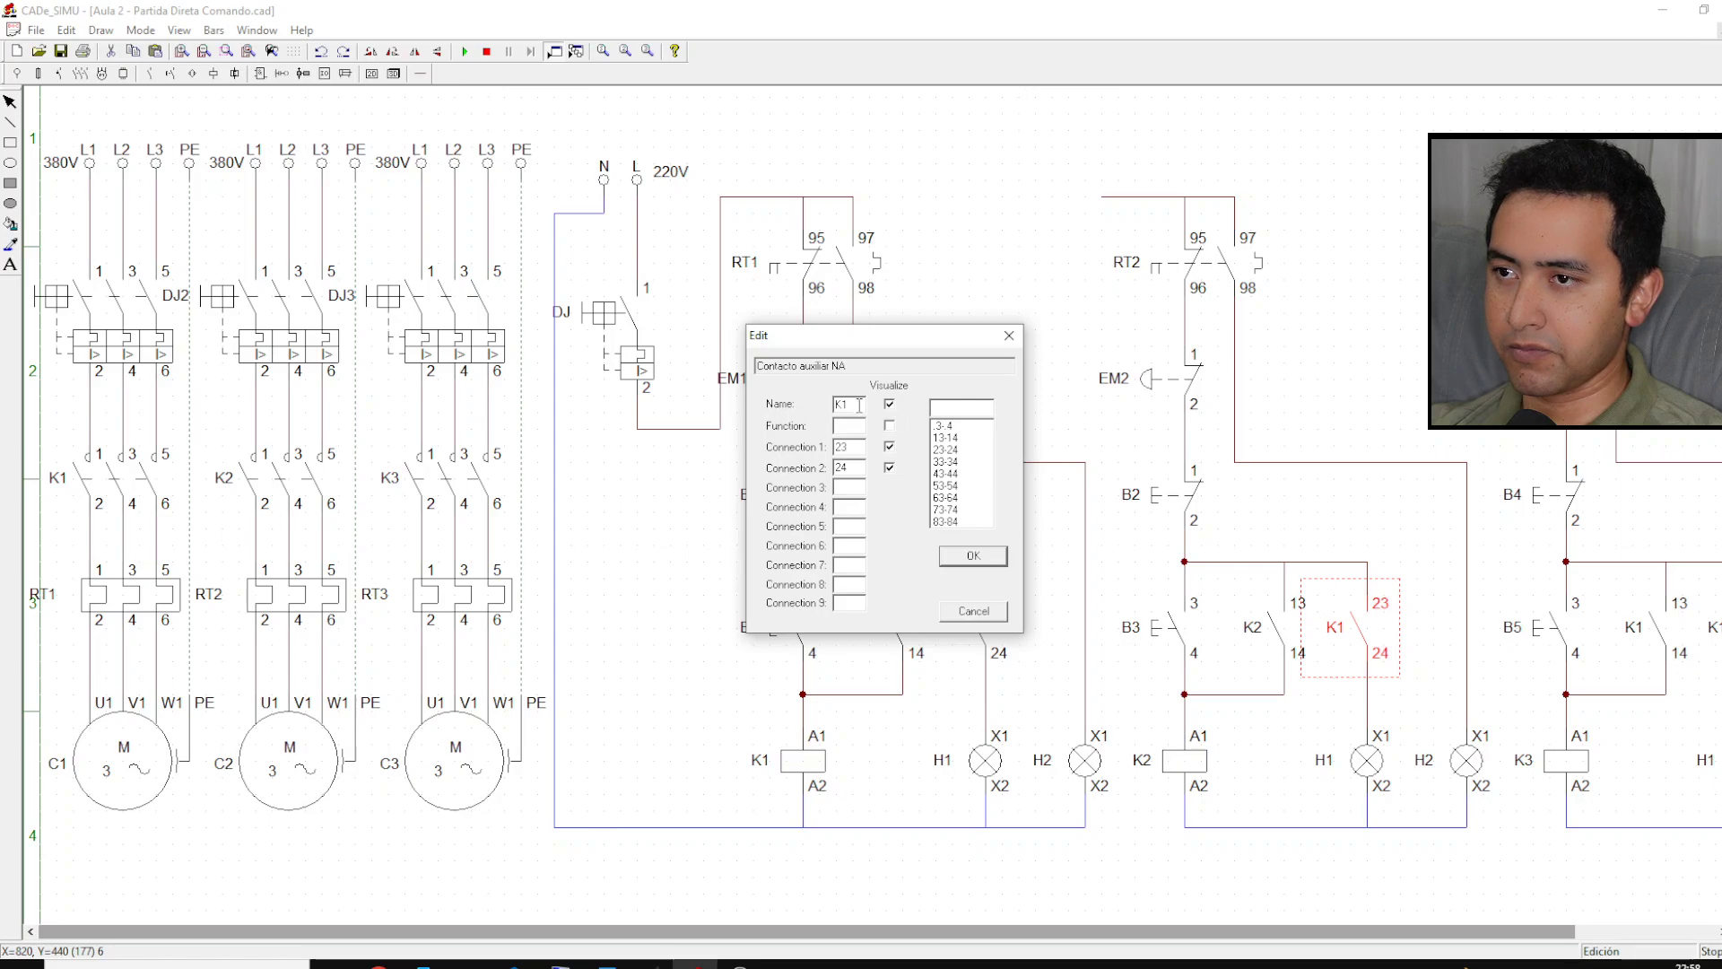
left_click(976, 558)
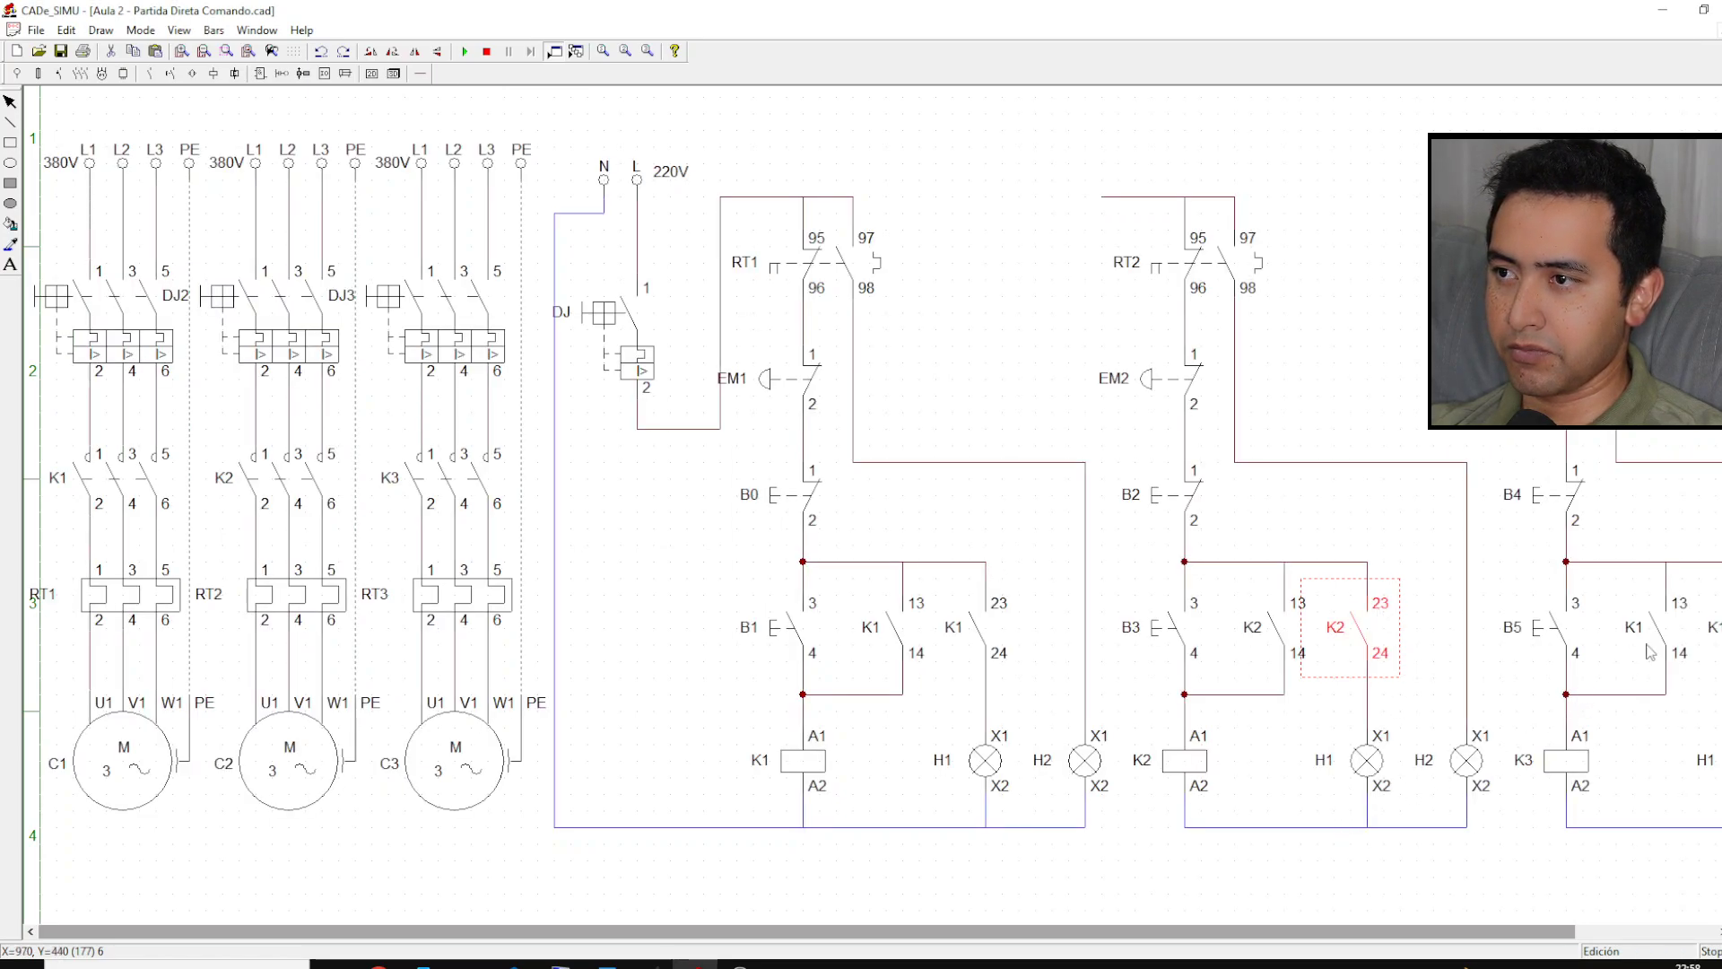
Step: Rename the third control circuit's 13-14 and 23-24 auxiliary contacts as K3
double_click(1653, 639)
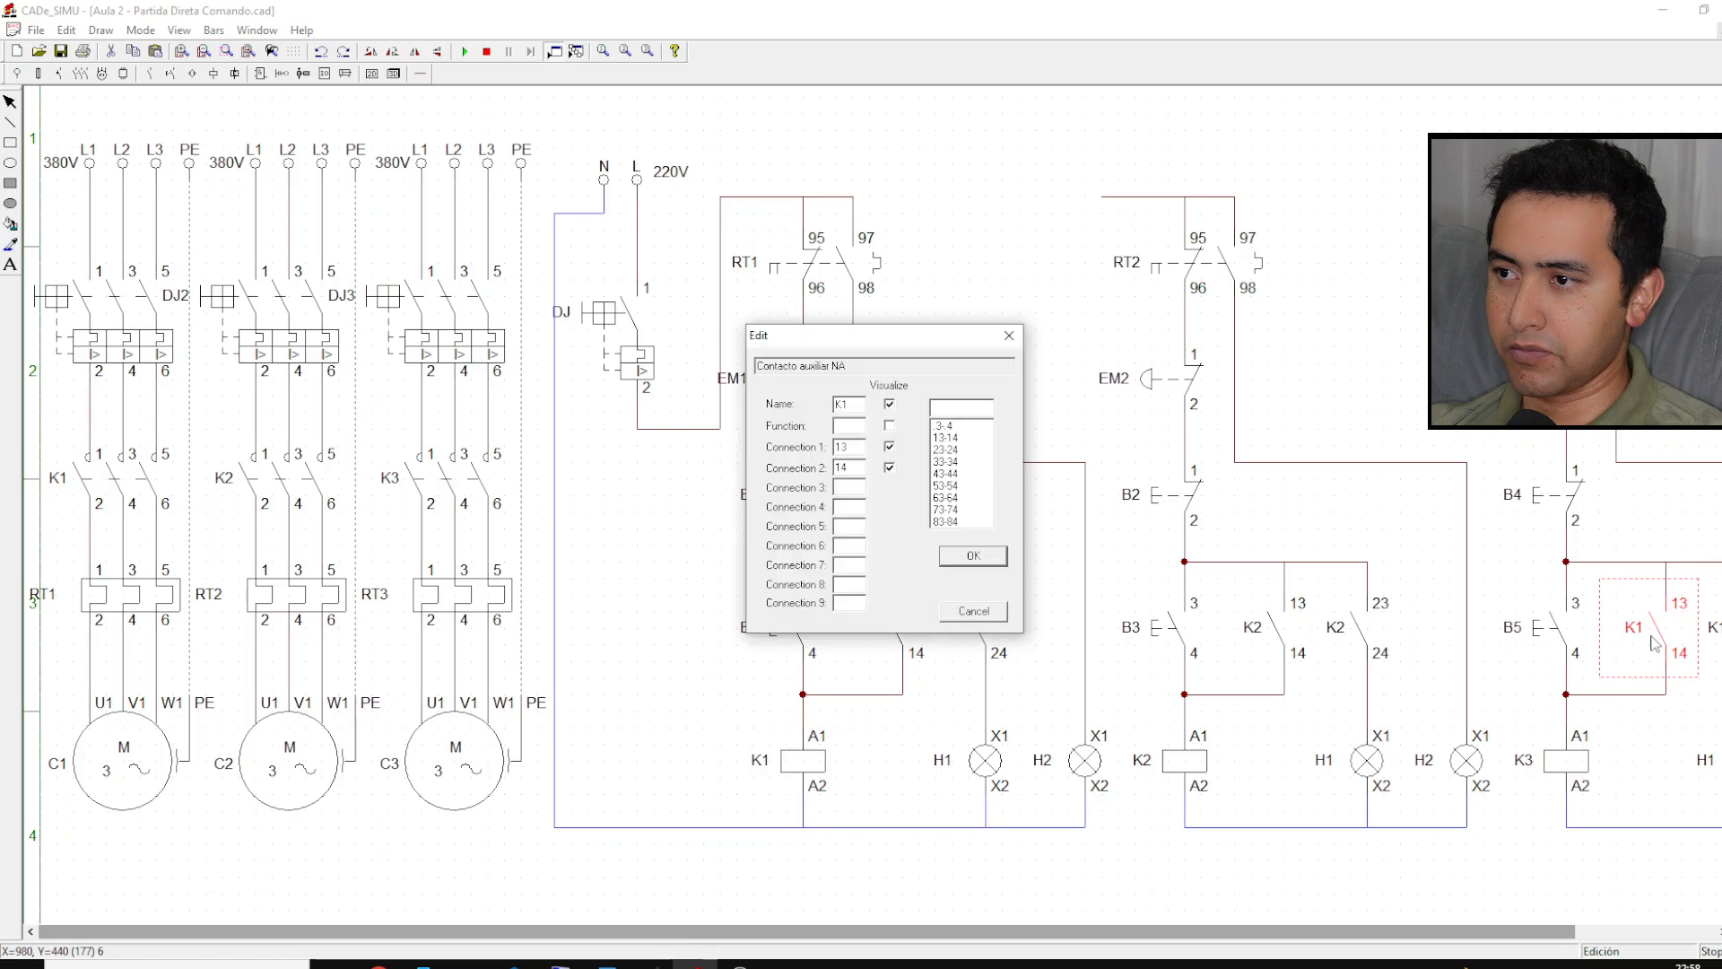
left_click(856, 404)
key("BackSpace")
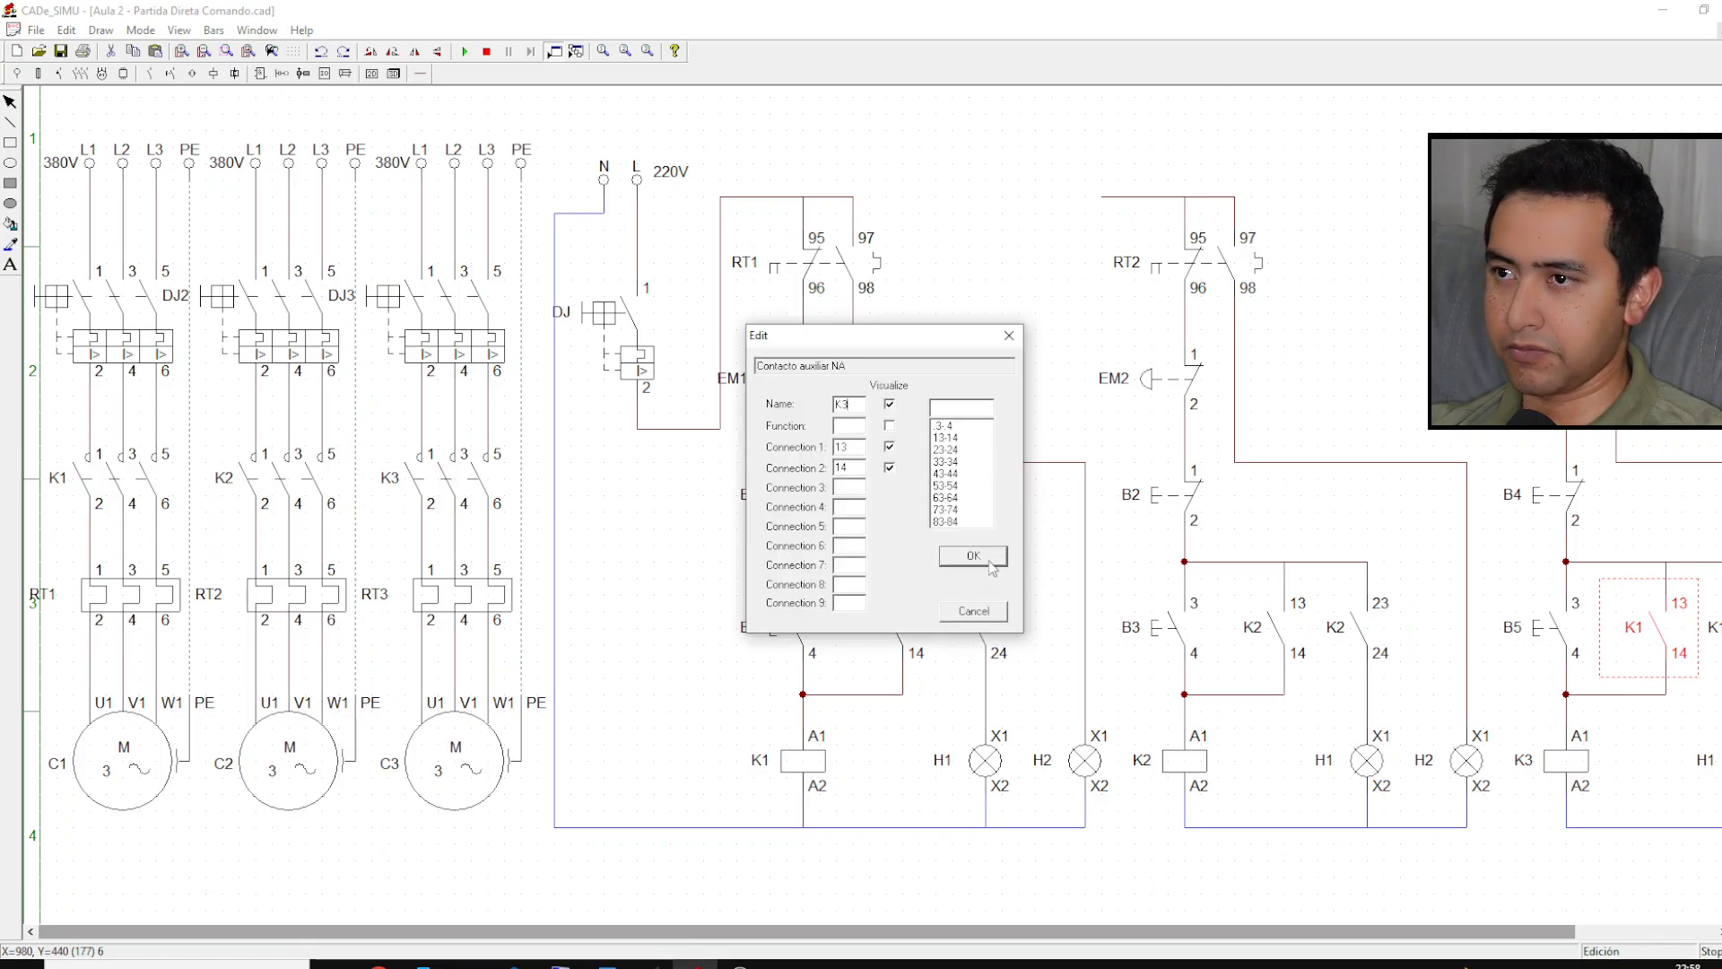
left_click(987, 560)
left_click_drag(1172, 940, 1310, 940)
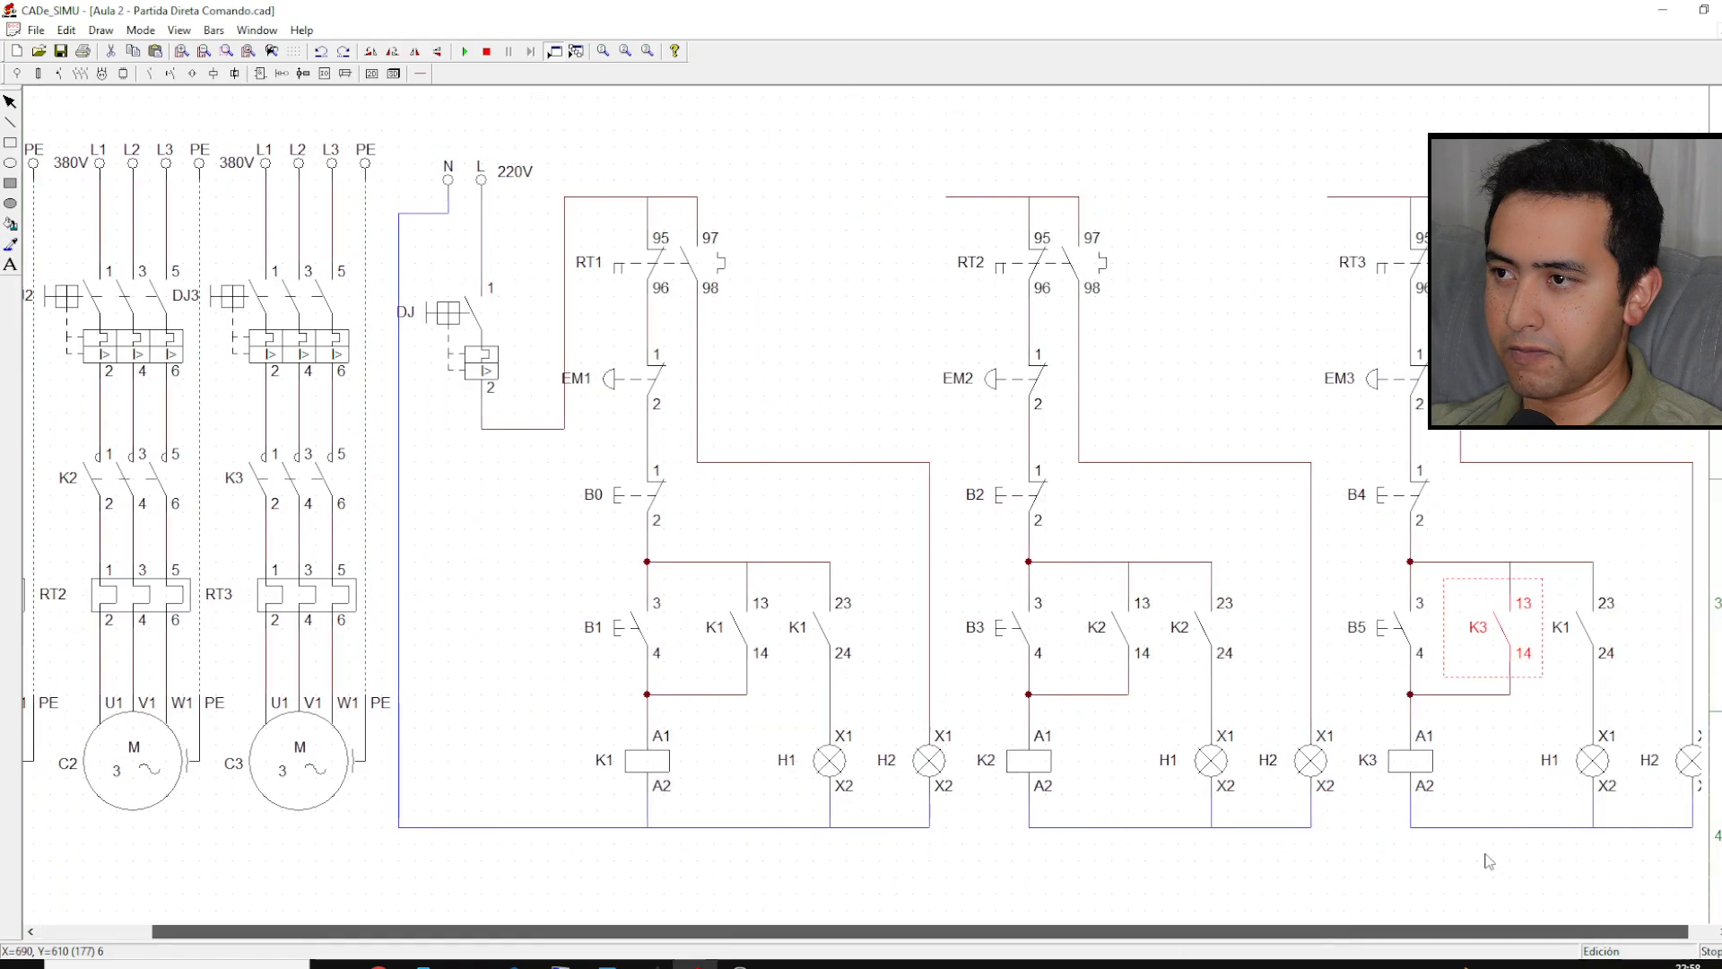
double_click(1583, 633)
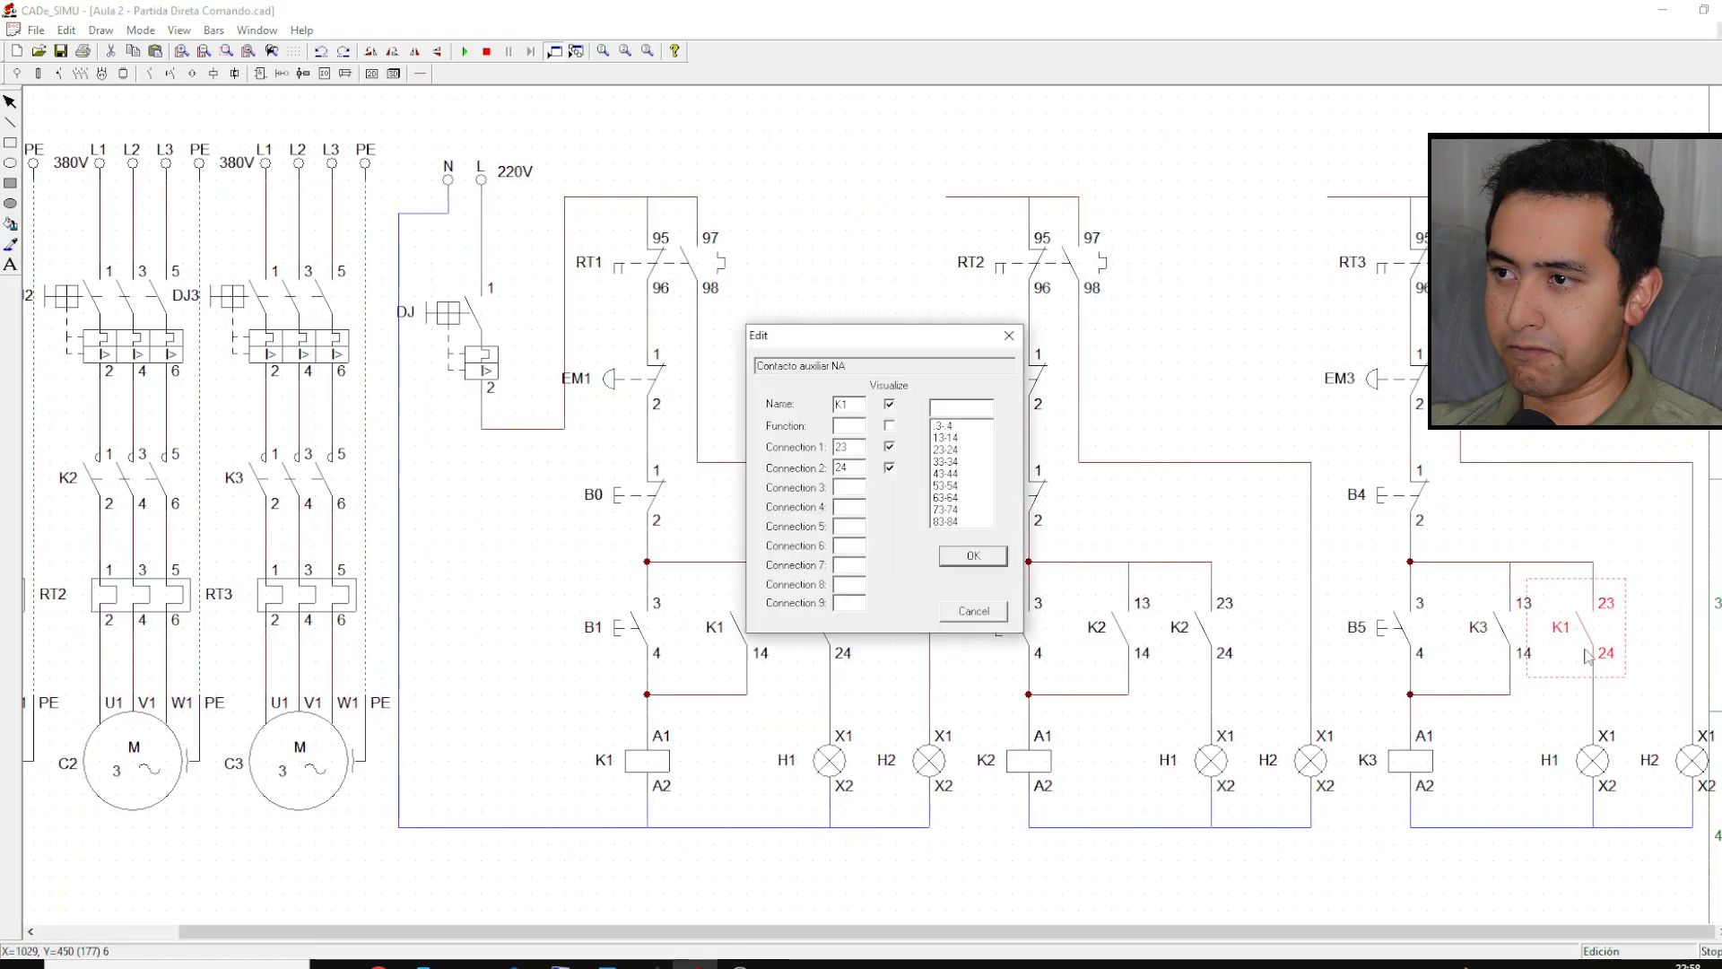
left_click(863, 405)
key("BackSpace")
type("3")
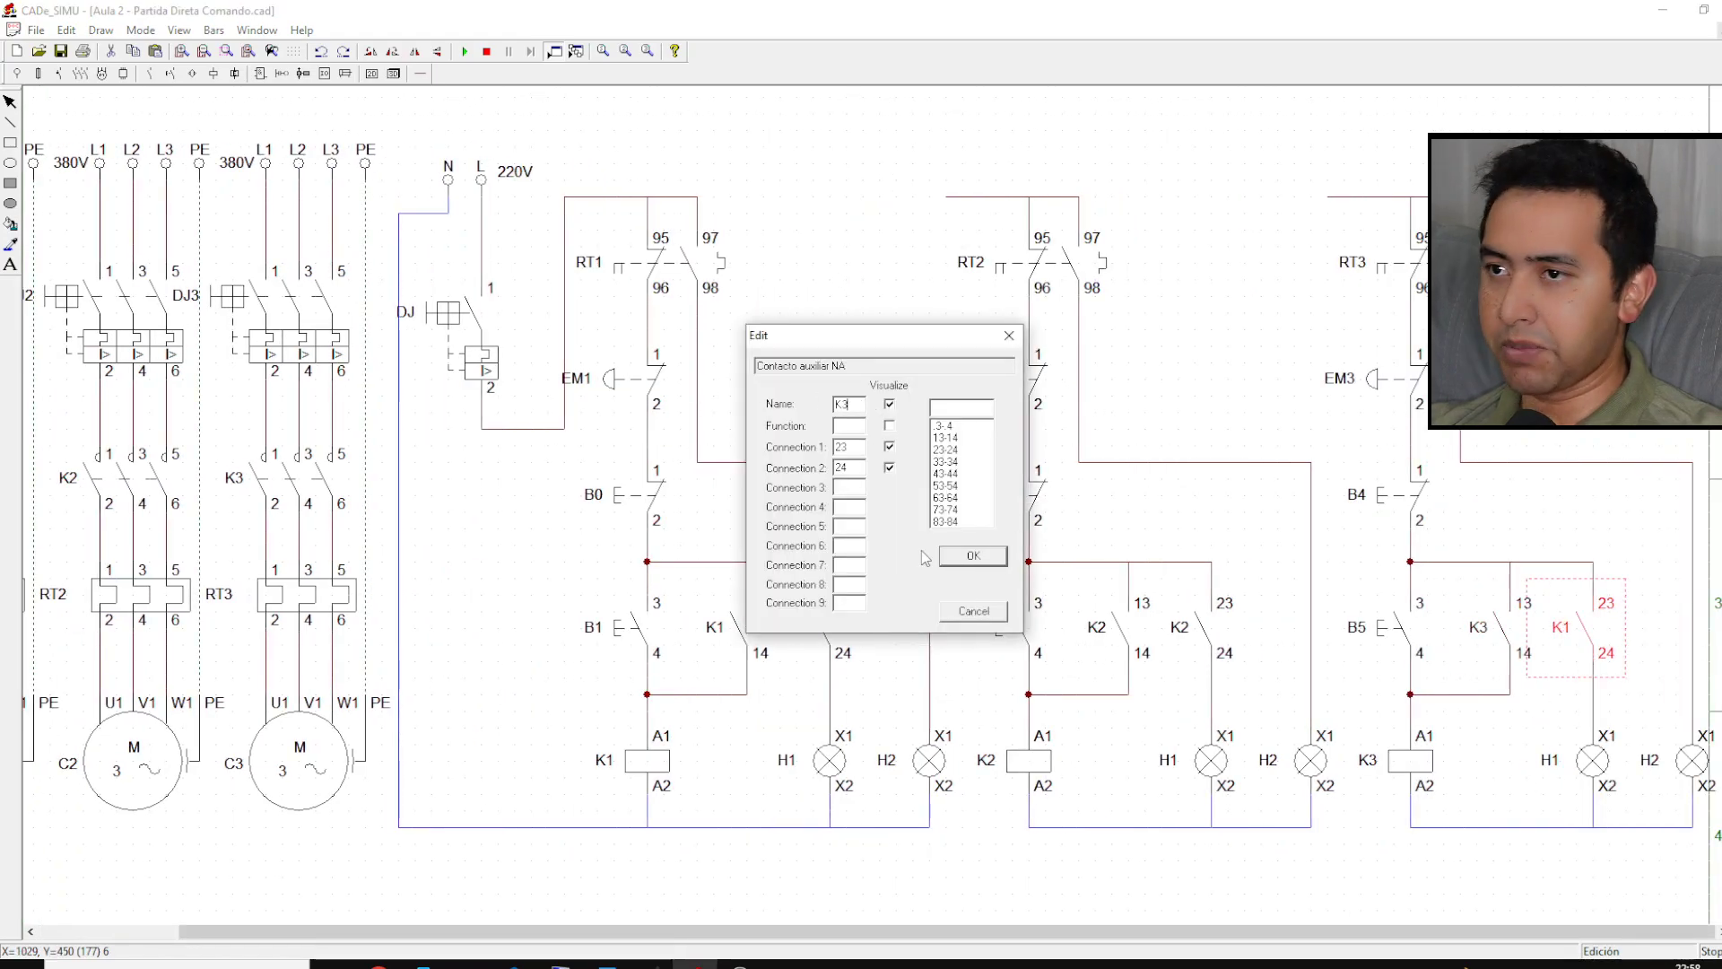
left_click(968, 558)
left_click(1240, 887)
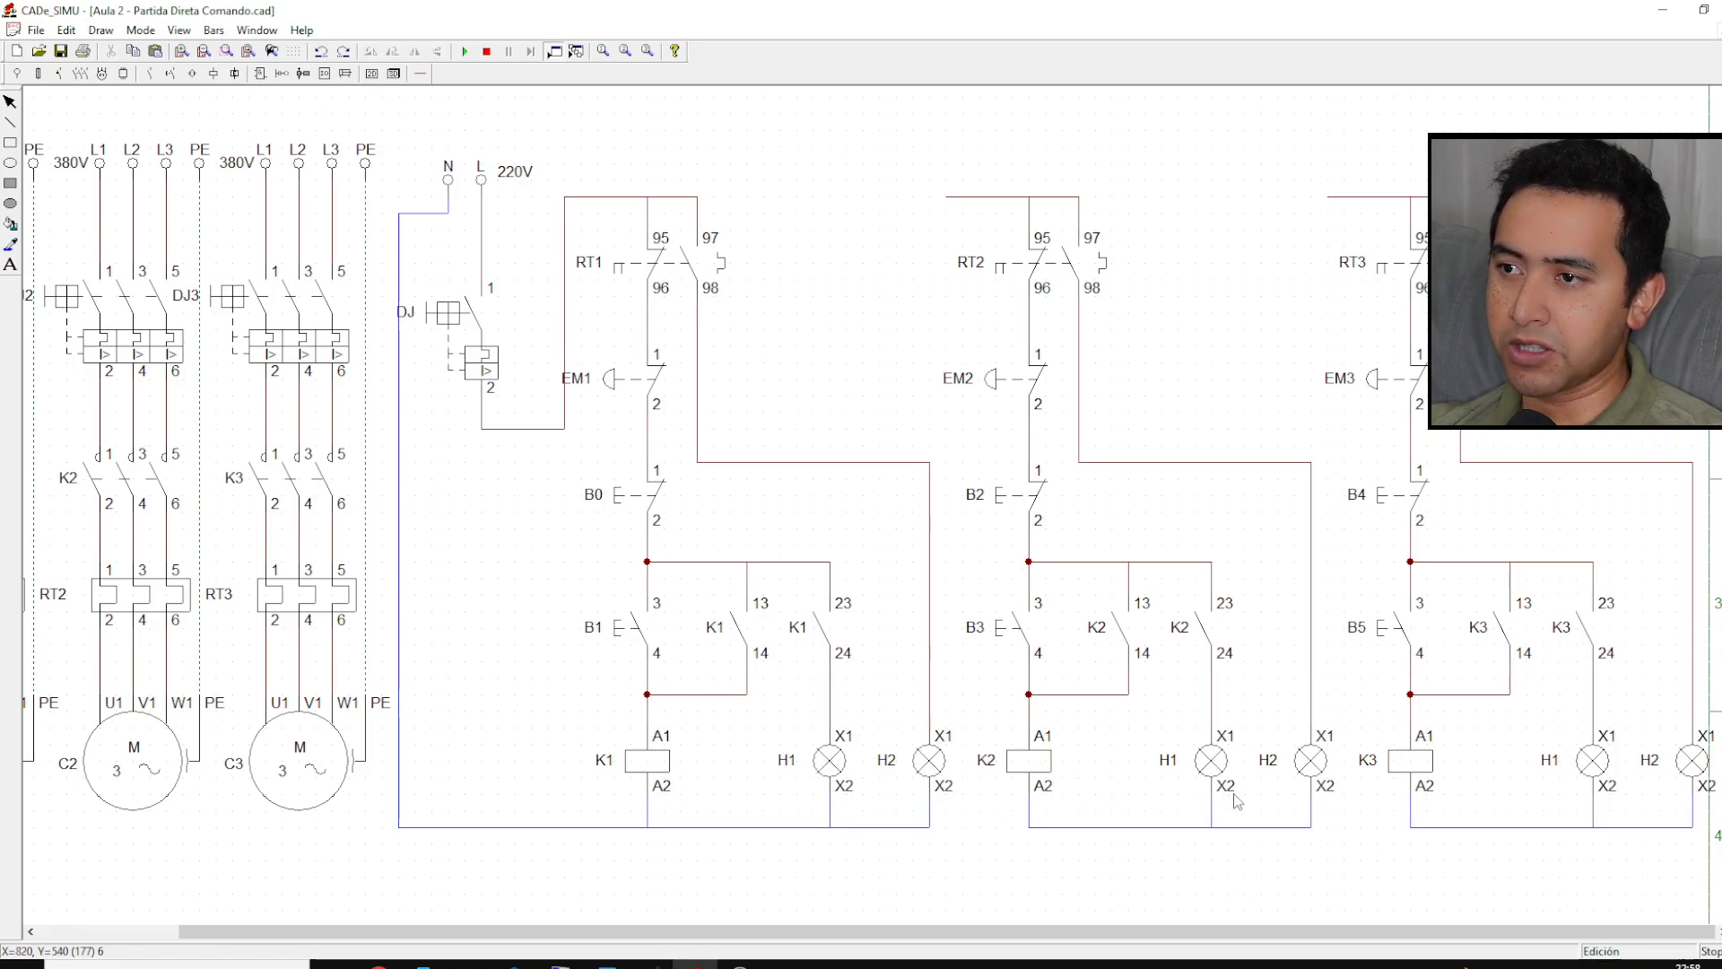
Step: Rename the second control circuit's green indicator lamp as H3 and its red indicator lamp as H4
double_click(1209, 771)
key("BackSpace")
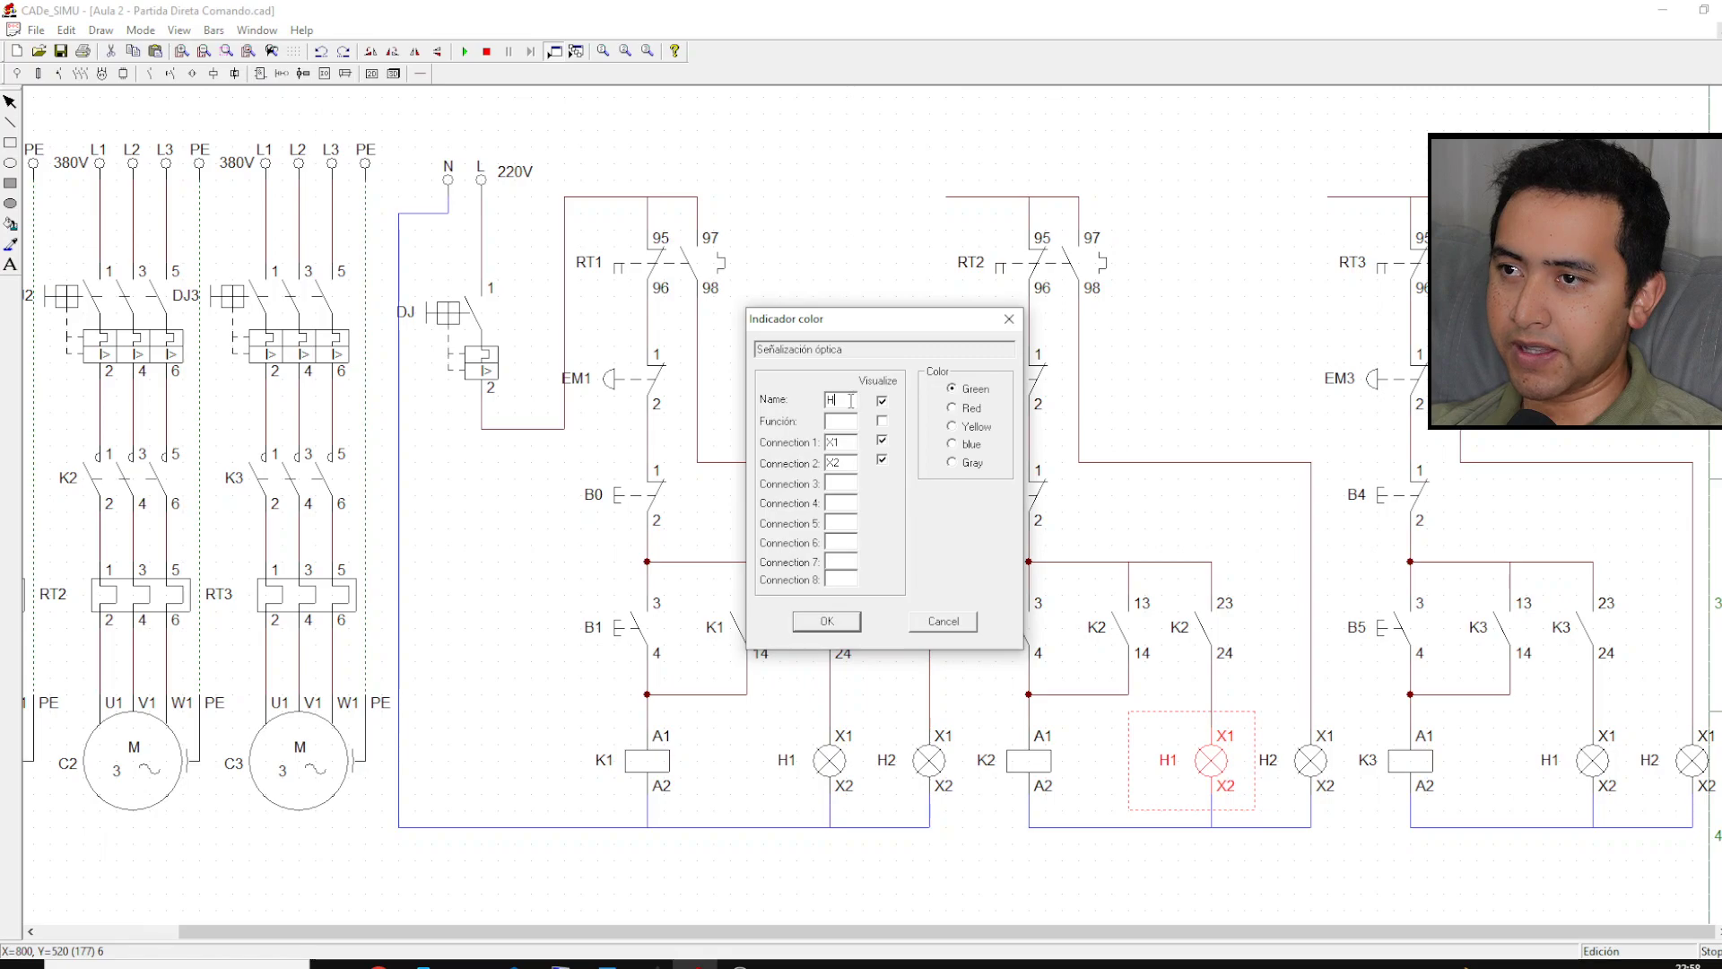
type("3")
left_click(827, 620)
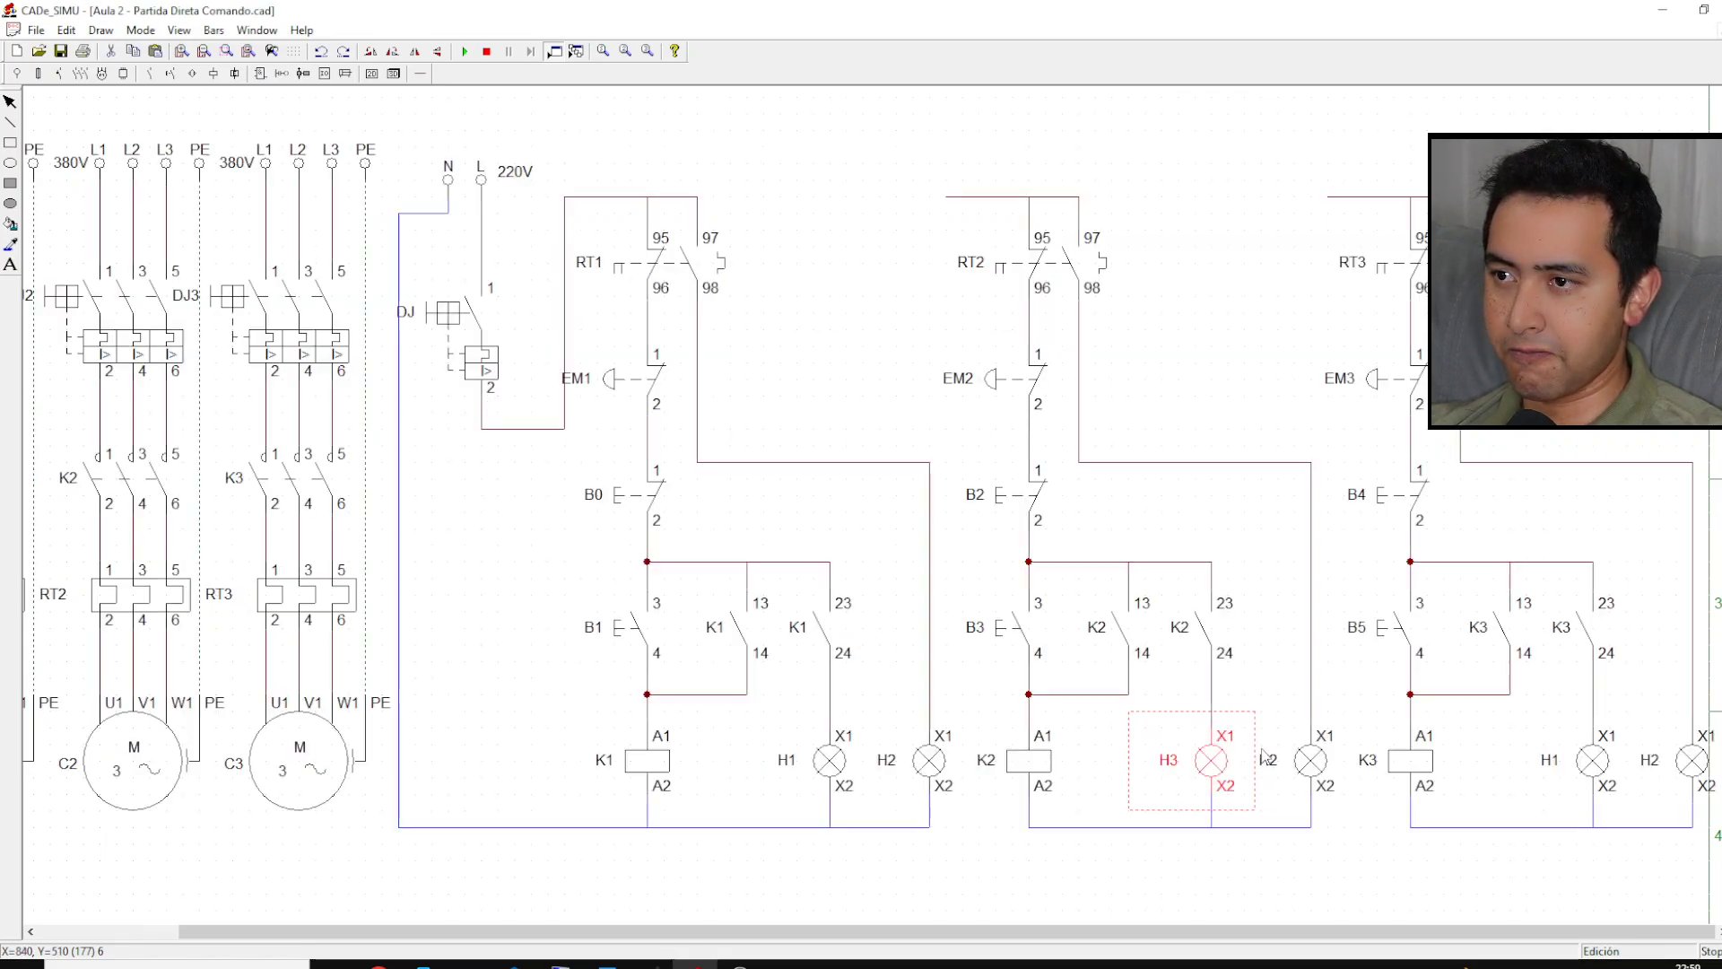
left_click(1314, 761)
double_click(1315, 761)
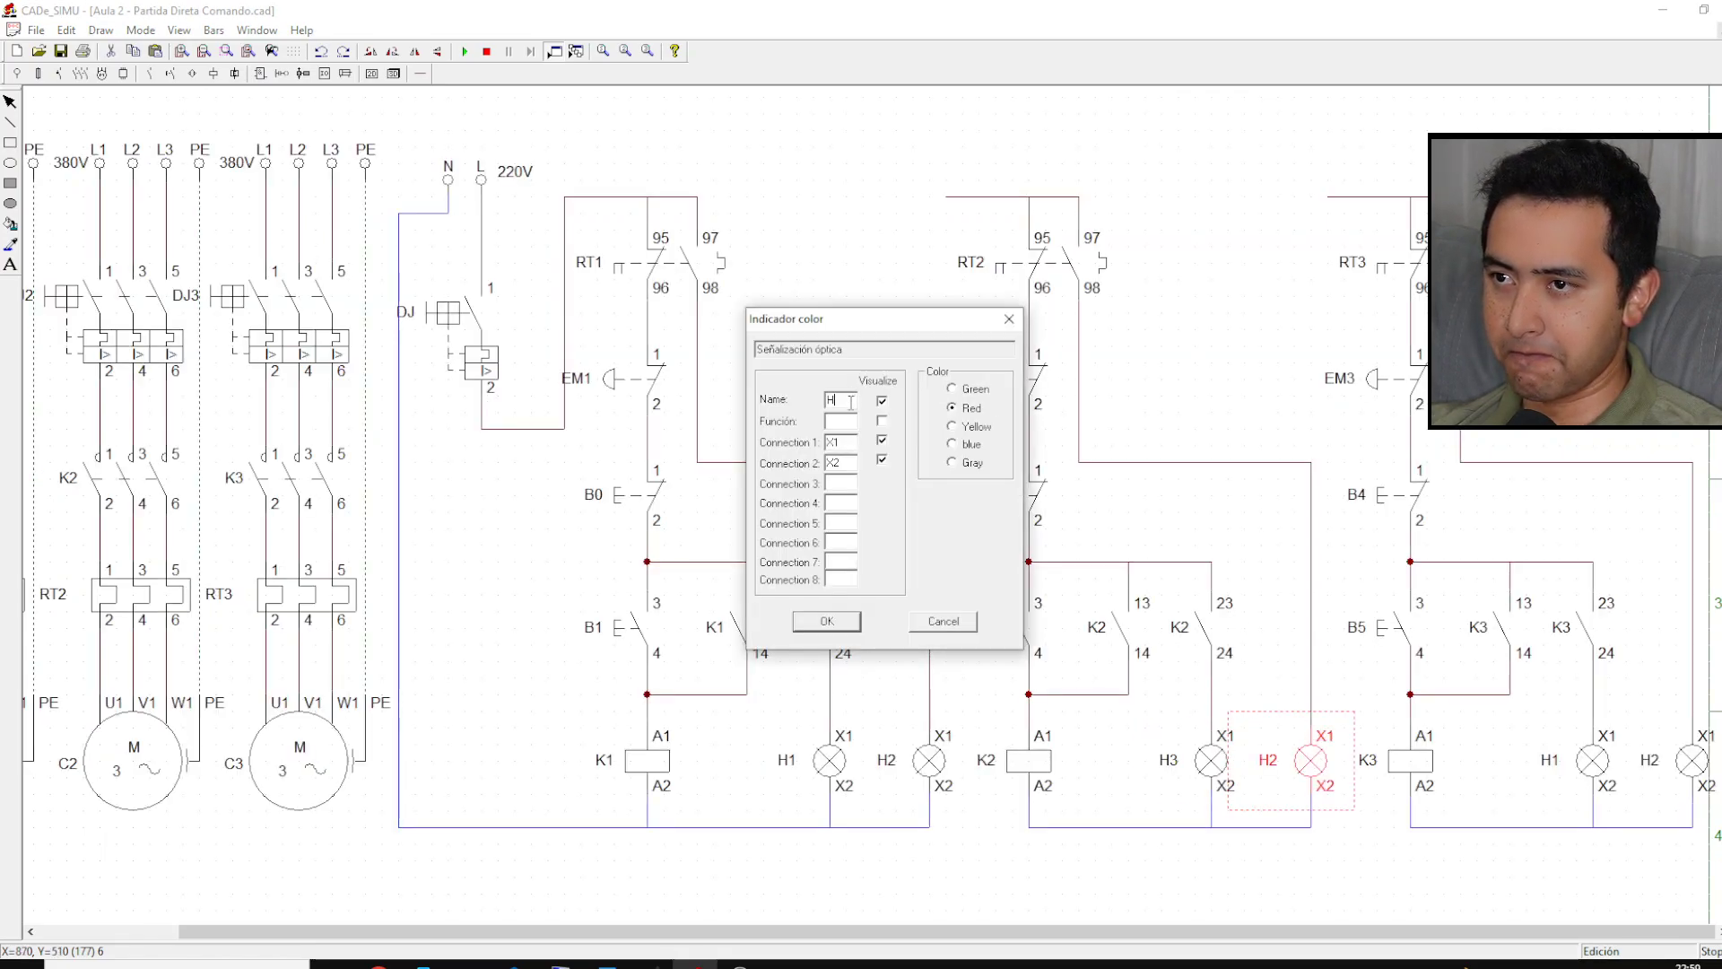
left_click(843, 626)
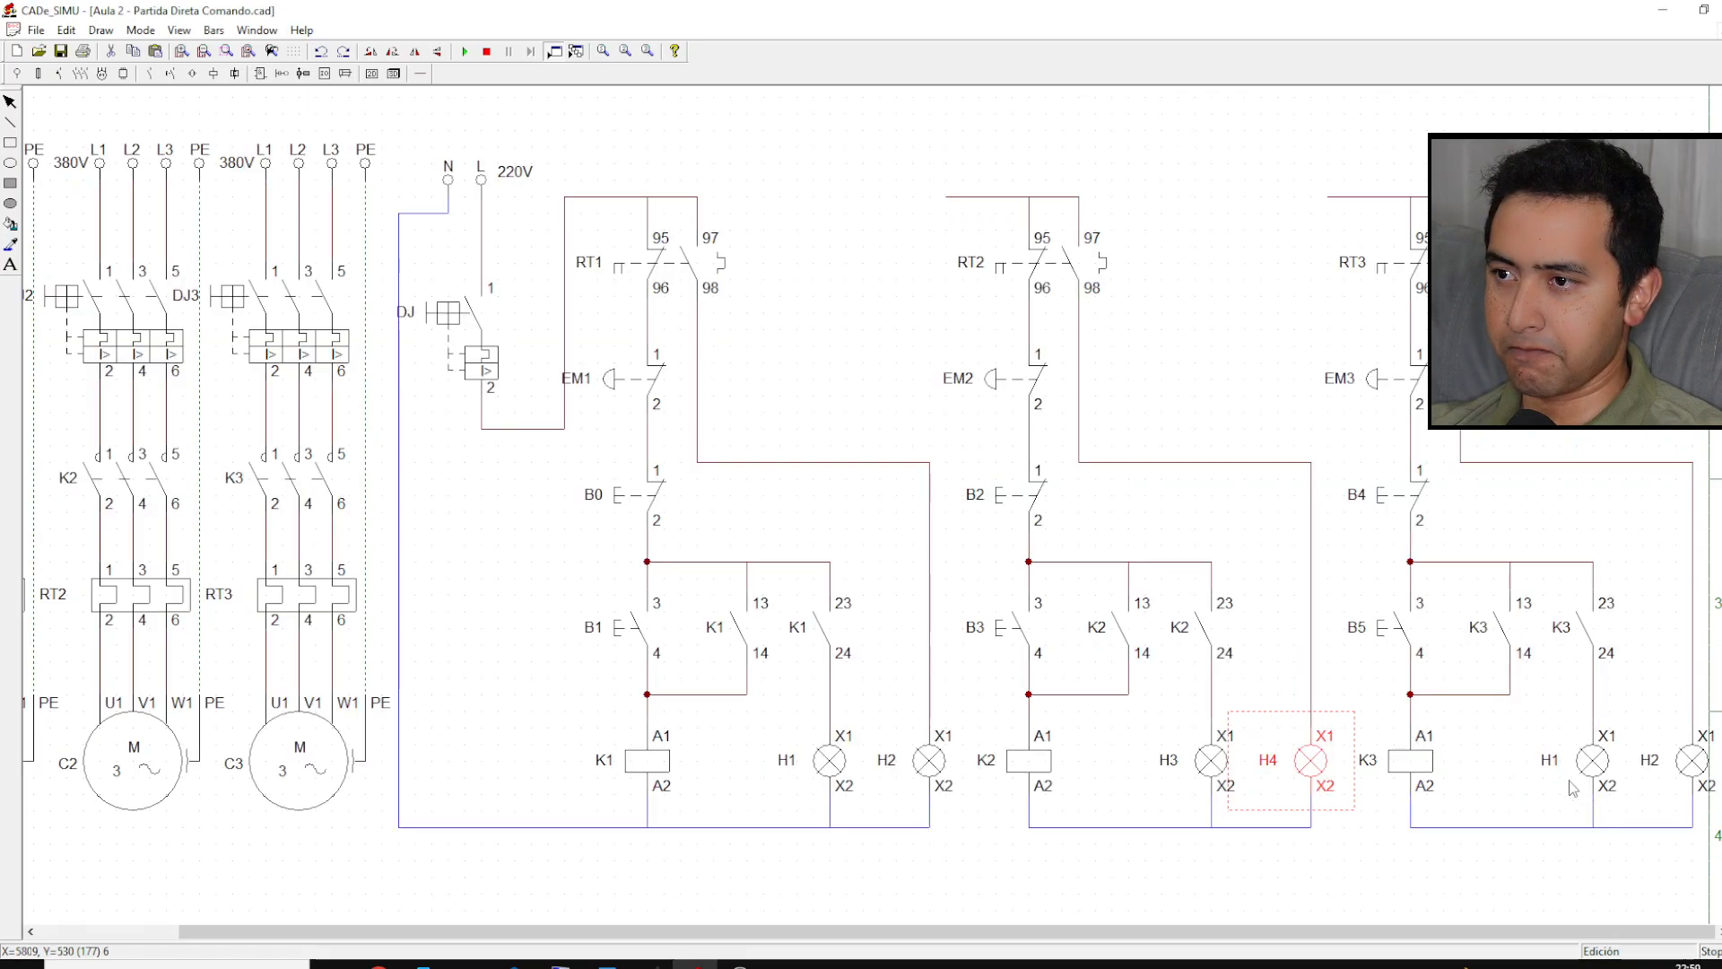
Step: Rename the third control circuit's green indicator lamp as H5 and its red indicator lamp as H6
double_click(1593, 761)
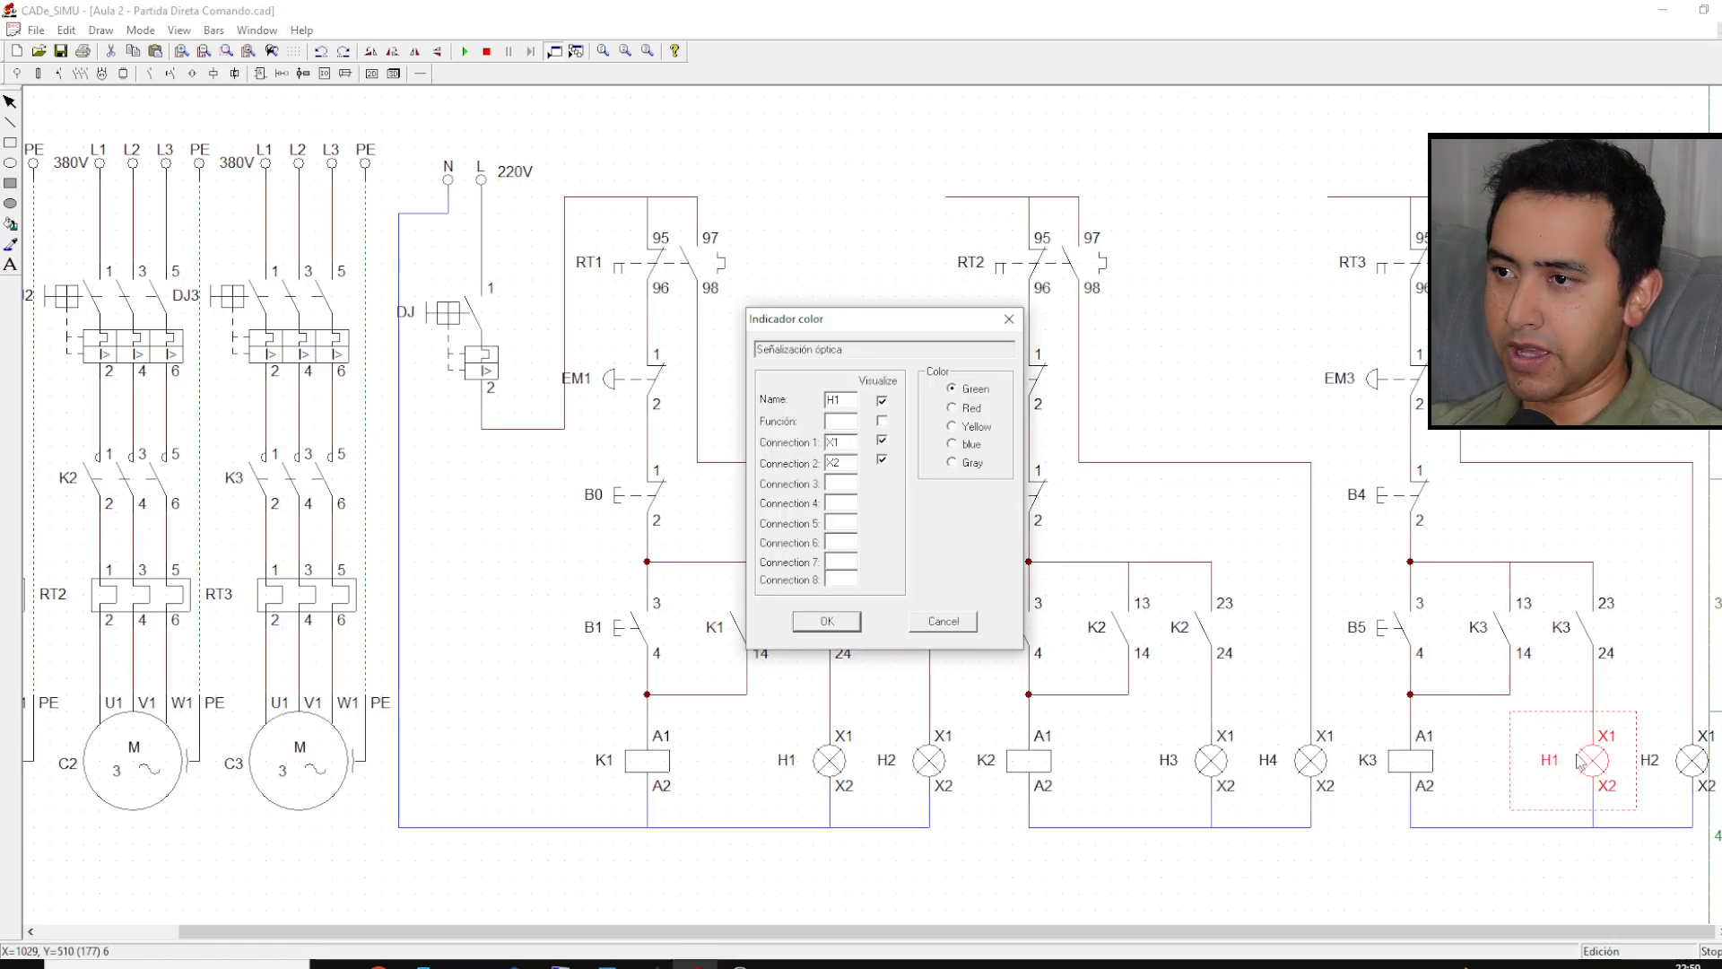
left_click(851, 400)
key("BackSpace")
type("5")
left_click(827, 620)
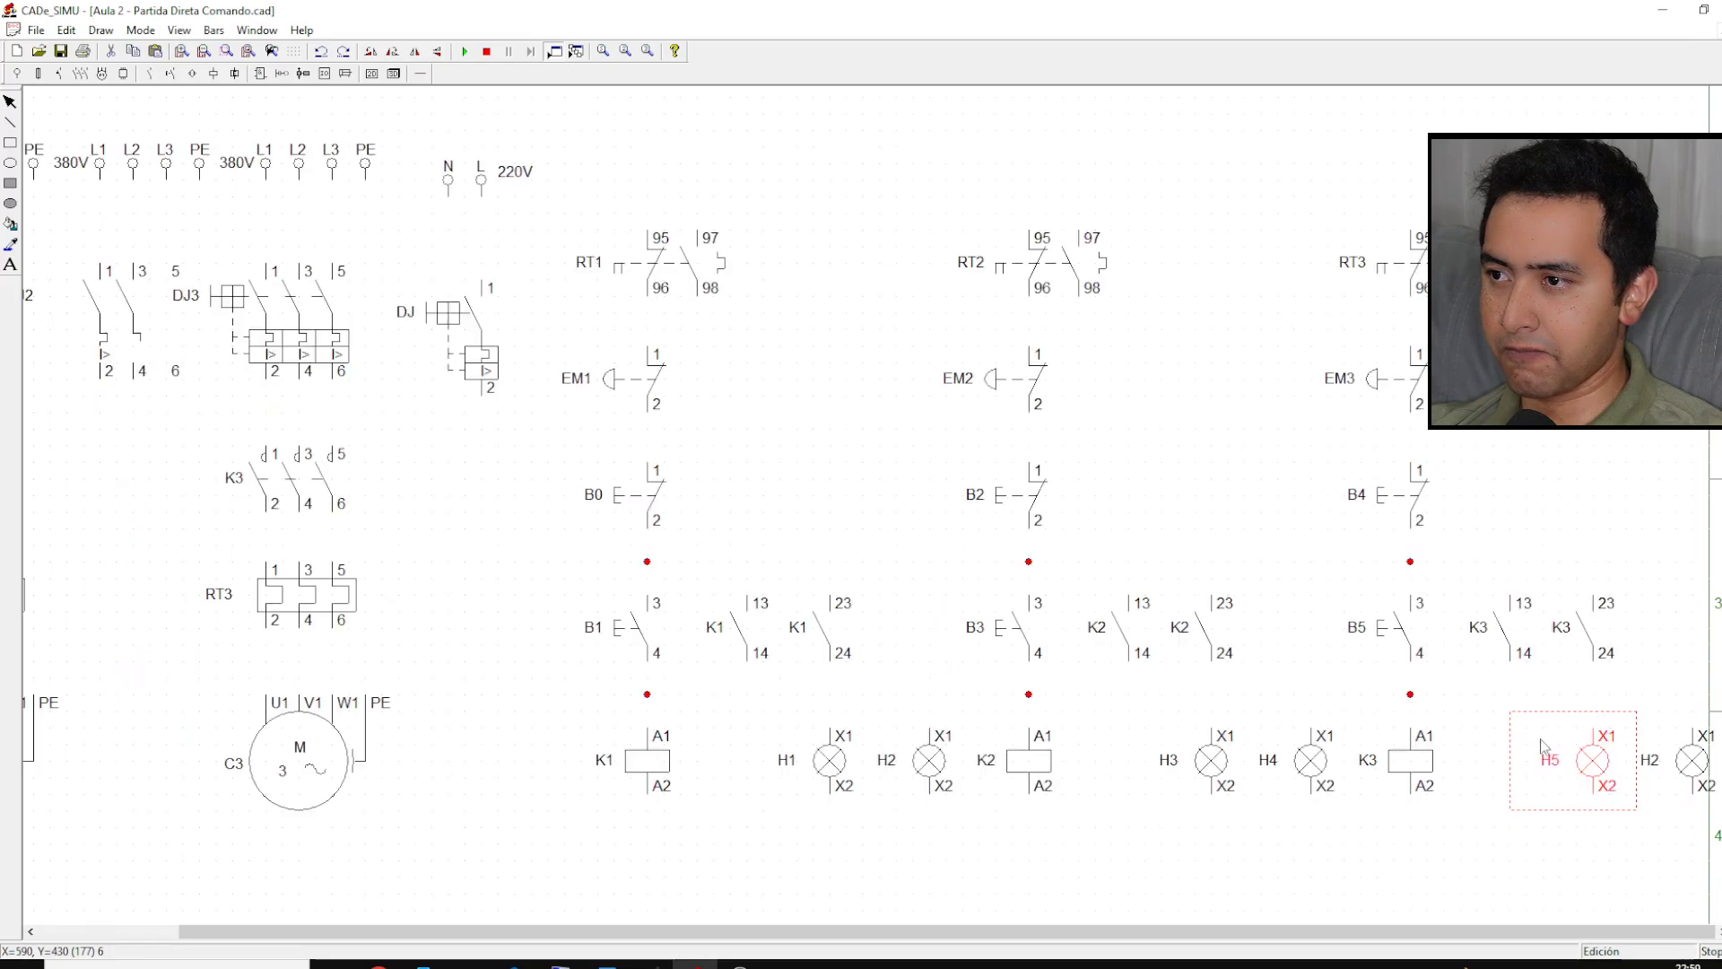
double_click(1691, 760)
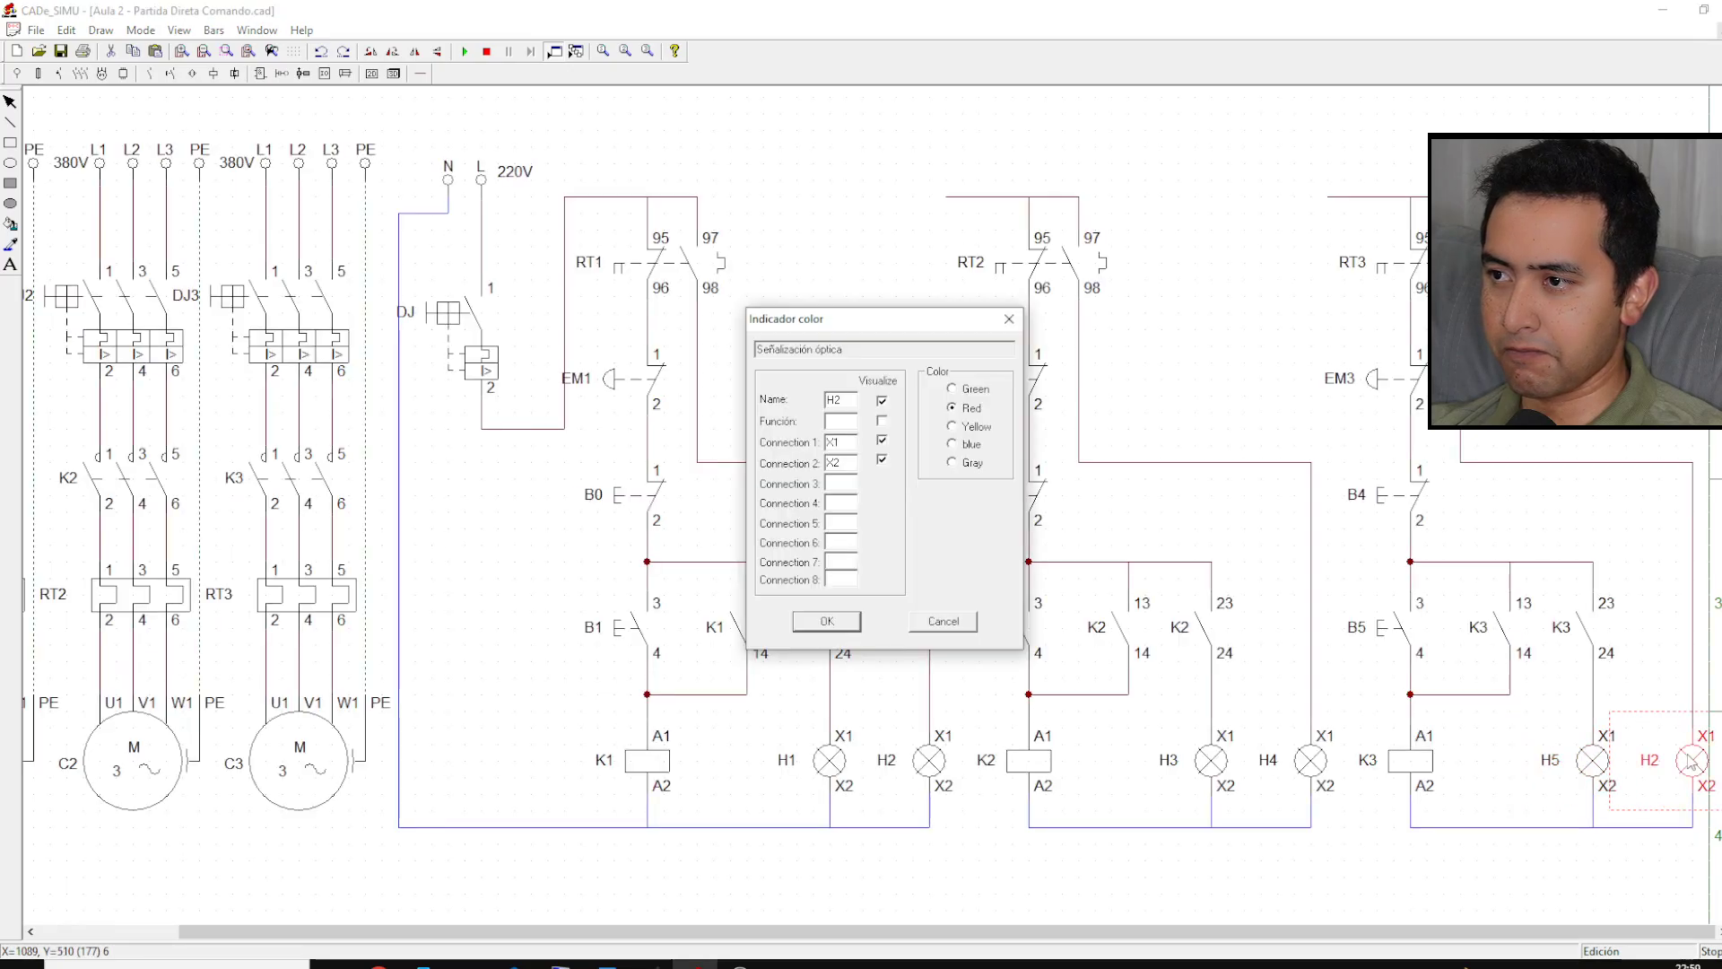
left_click(850, 400)
key("BackSpace")
type("6")
left_click(827, 621)
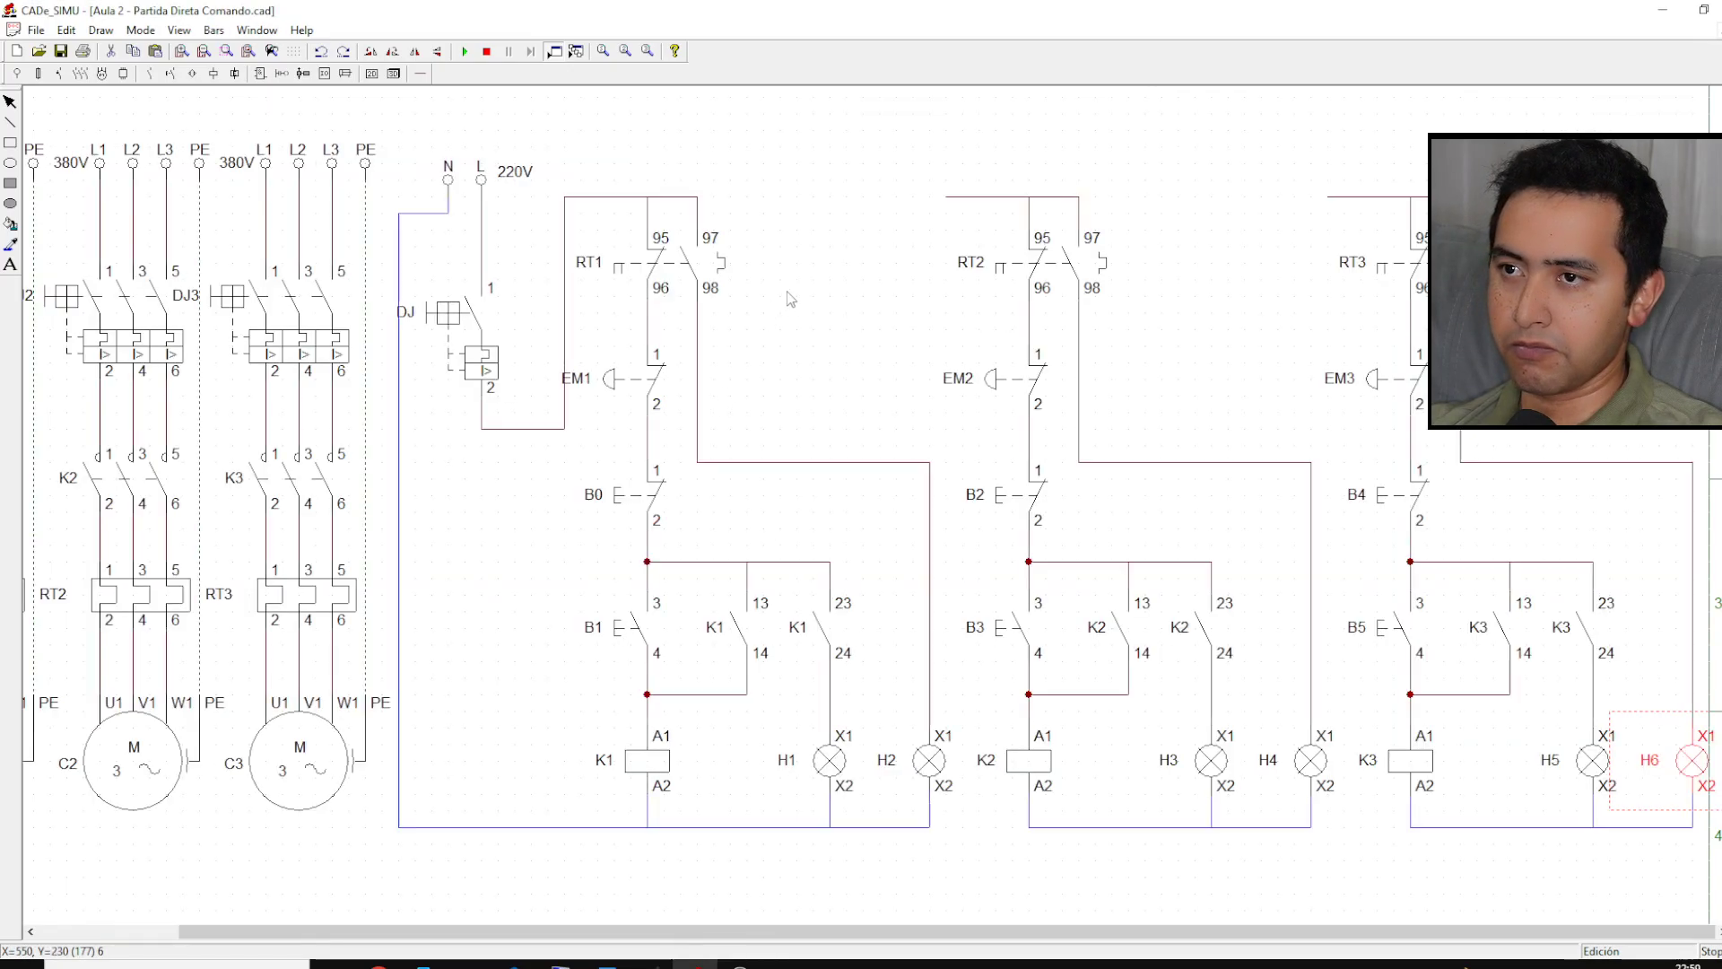
left_click(790, 298)
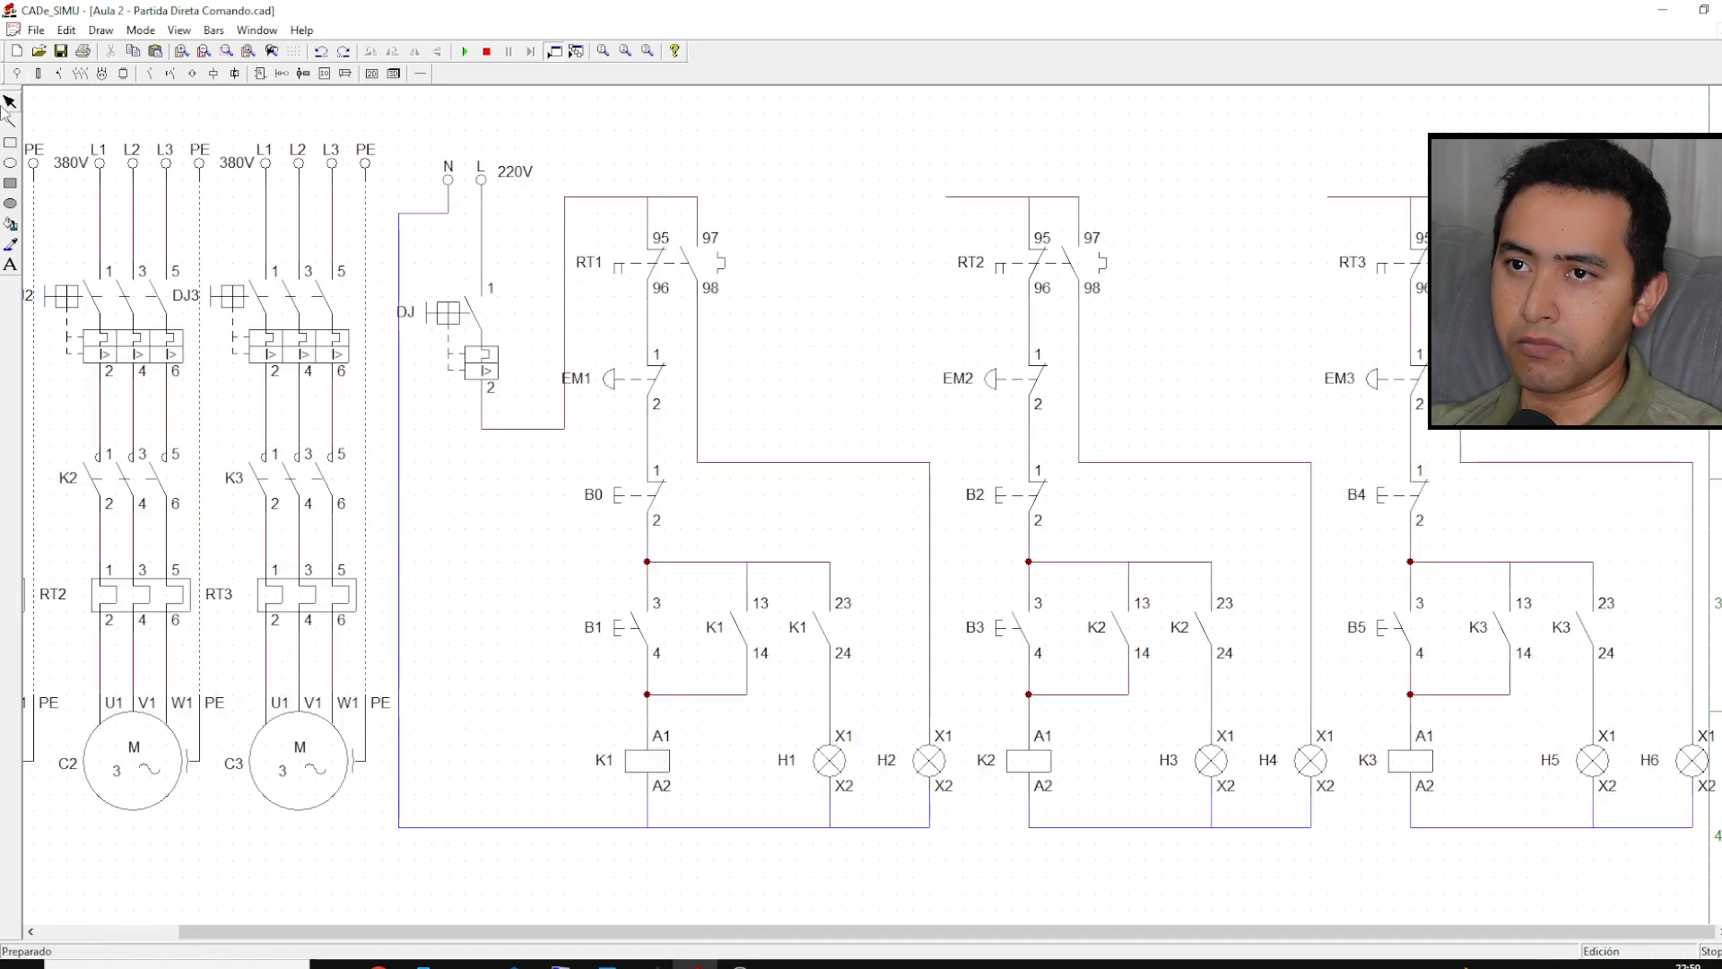
left_click(7, 120)
left_click_drag(778, 163, 932, 179)
key("Escape")
key("ctrl+z")
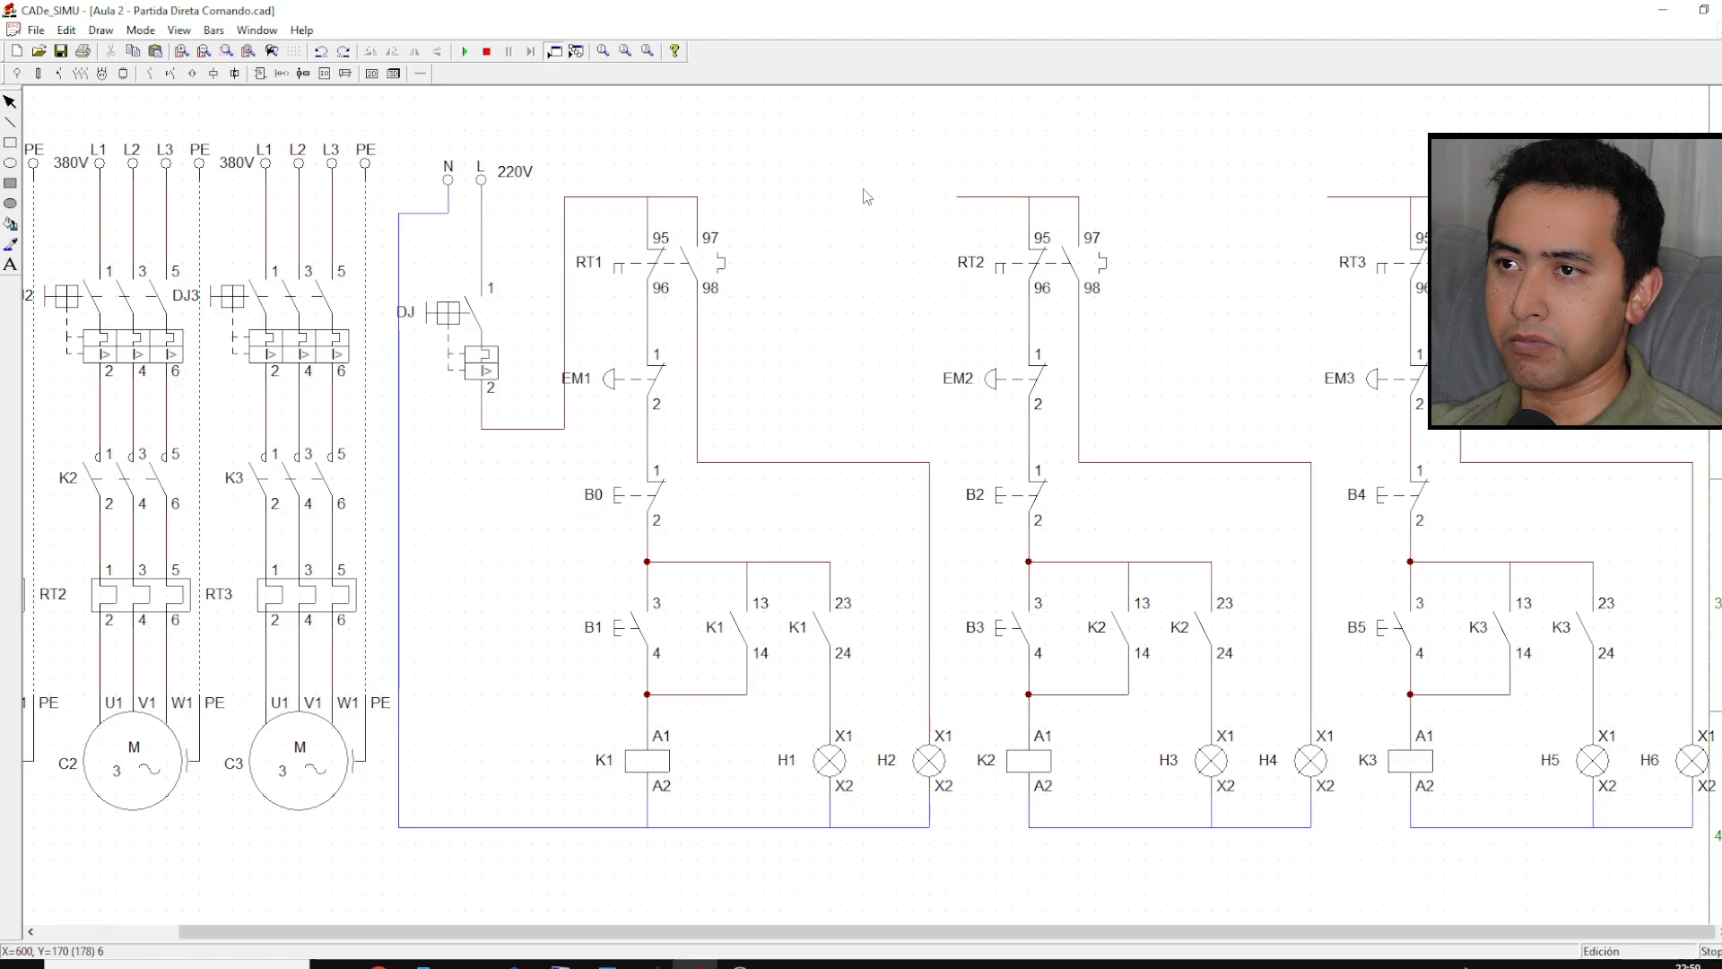
left_click(864, 189)
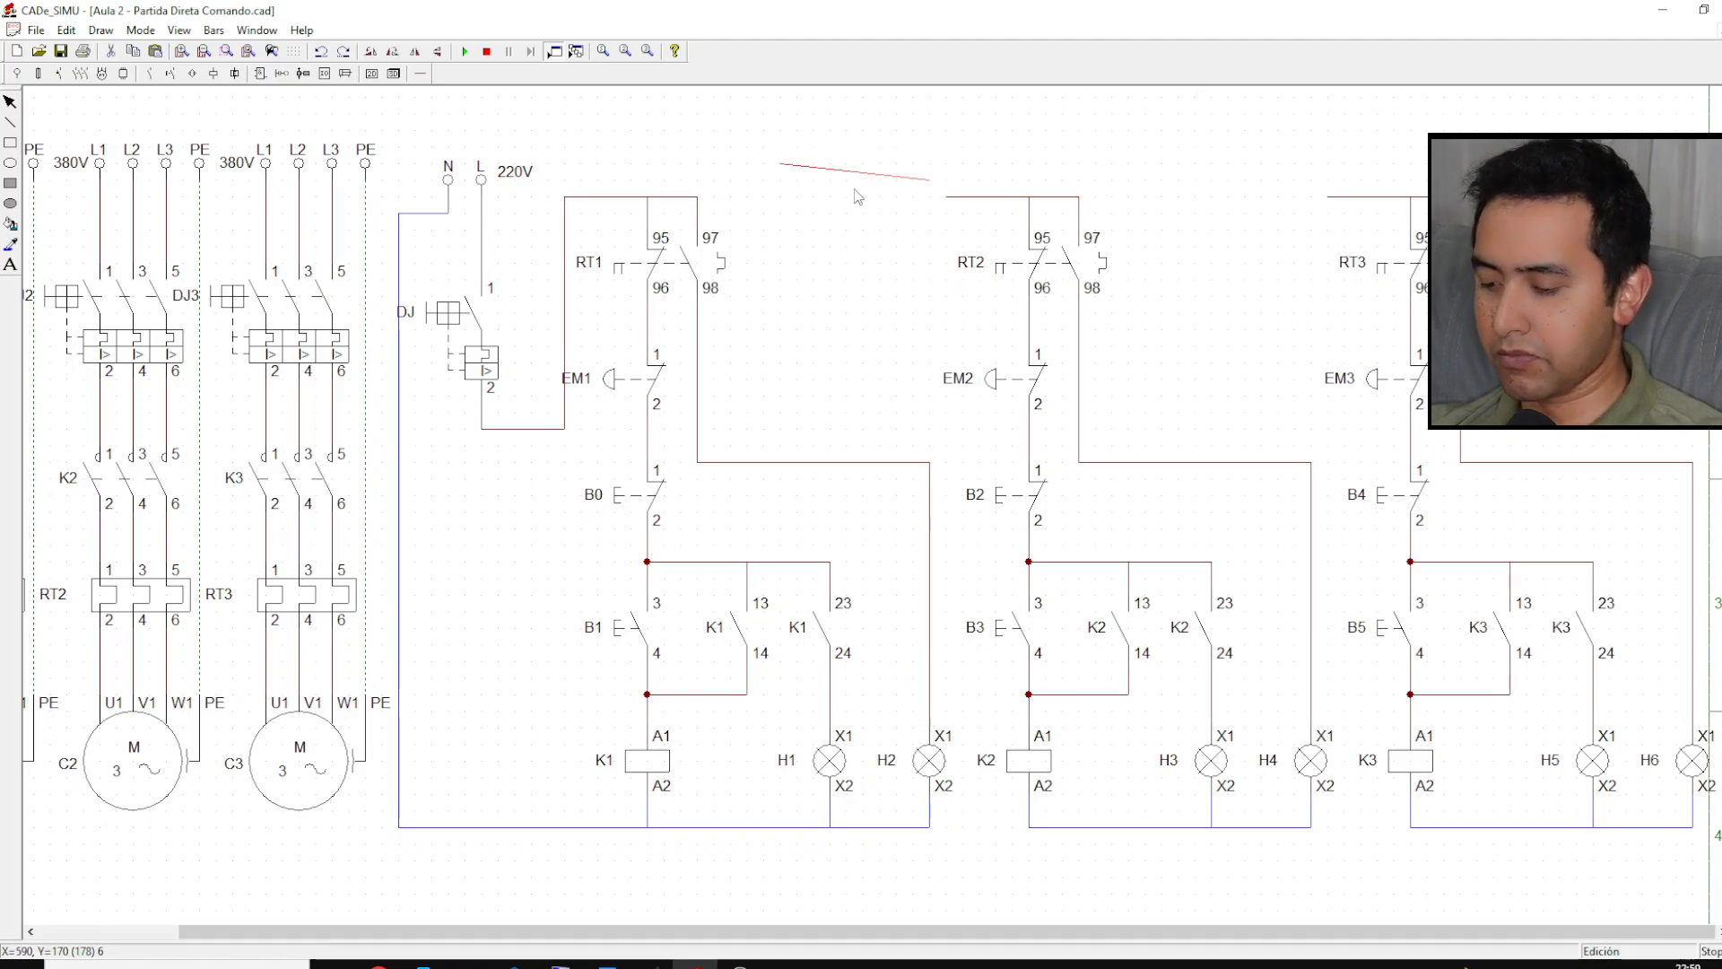
key("Delete")
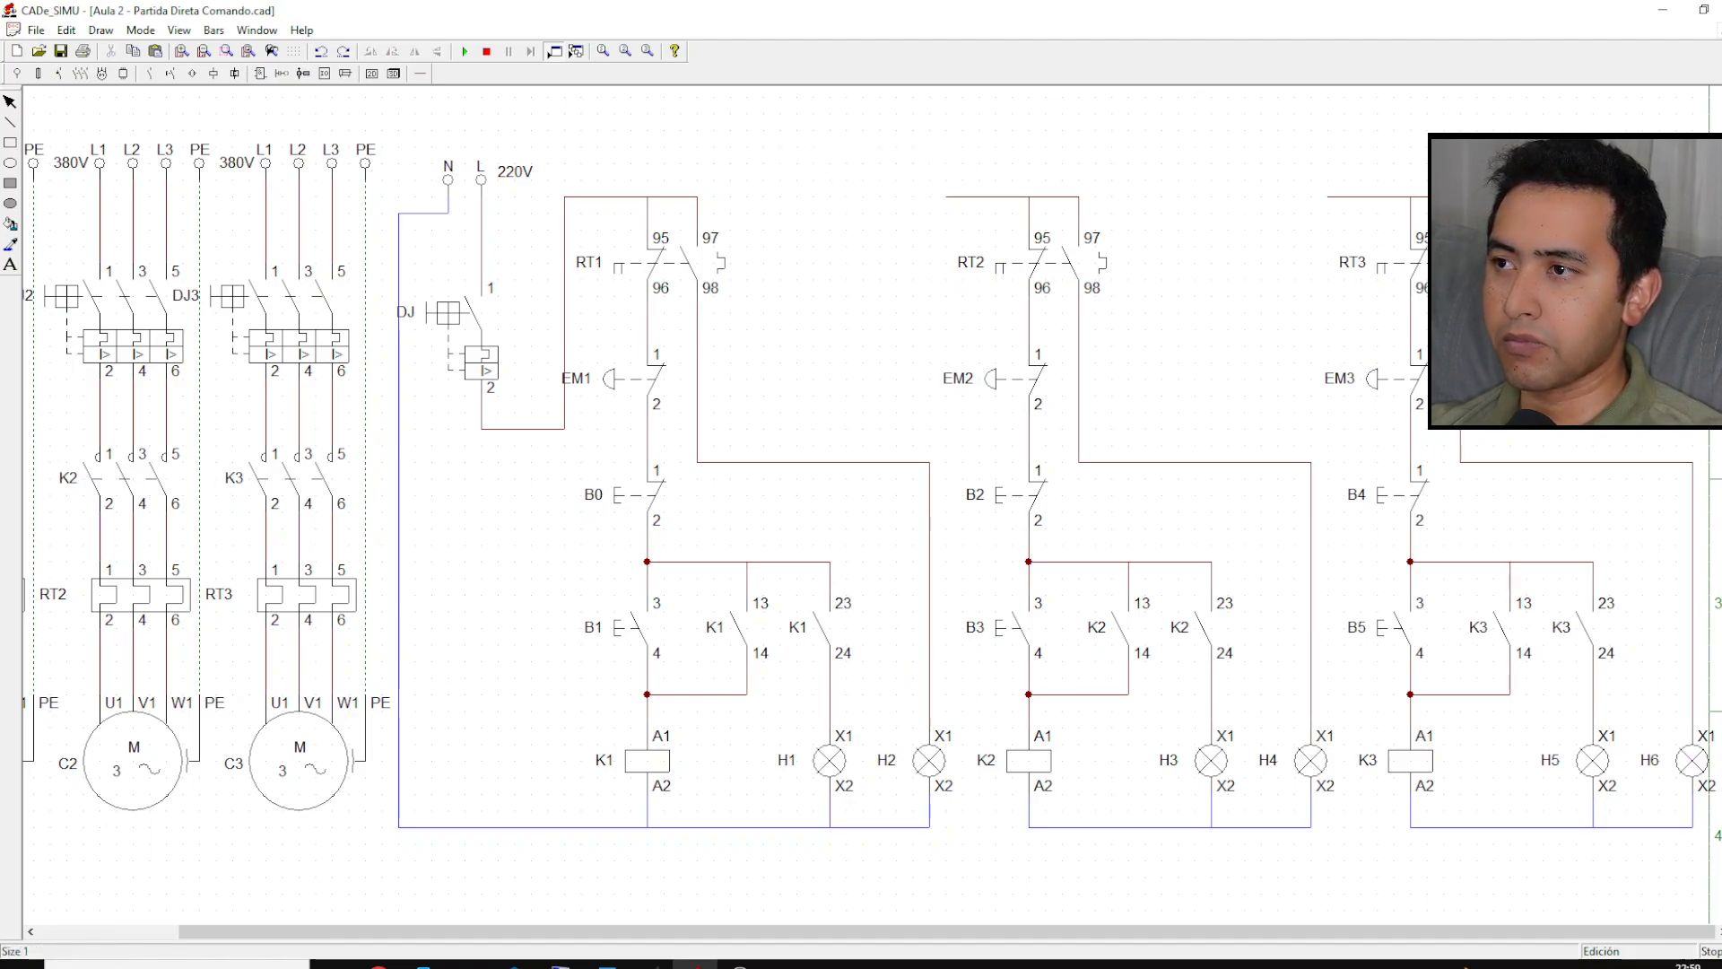
left_click_drag(917, 177, 993, 170)
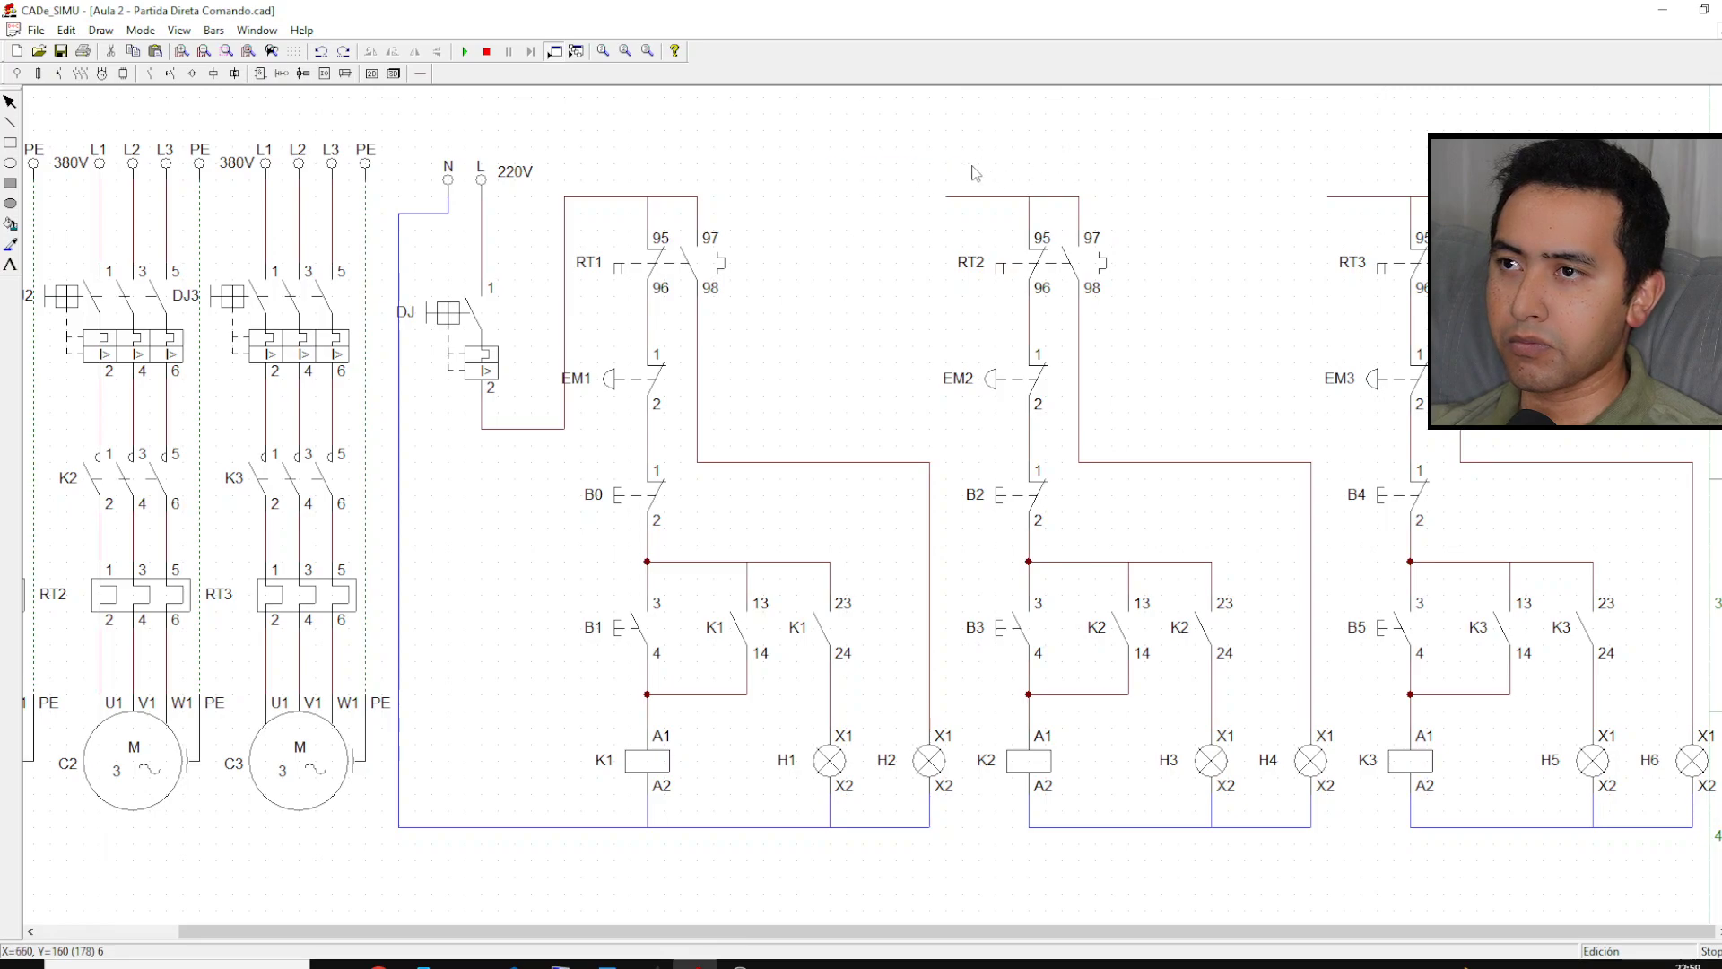
left_click(511, 132)
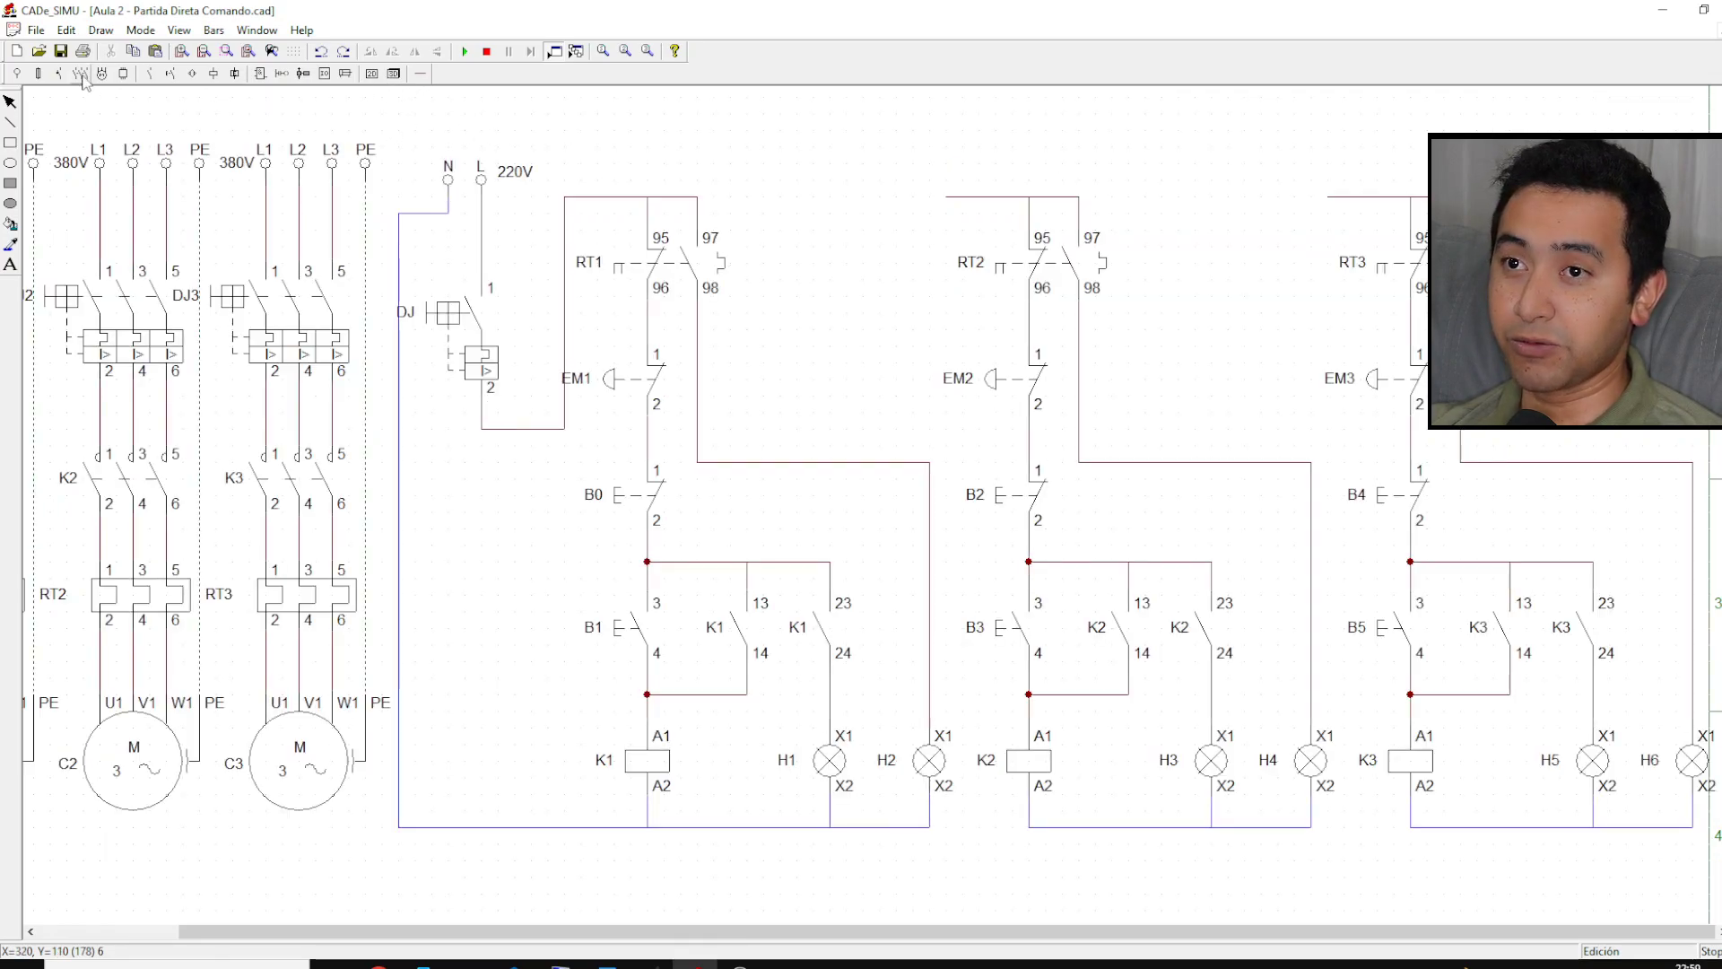
Step: Draw a dashed wire box around the emergency pushbuttons EM1, EM2 and EM3 to group them across the three control circuits
left_click(418, 74)
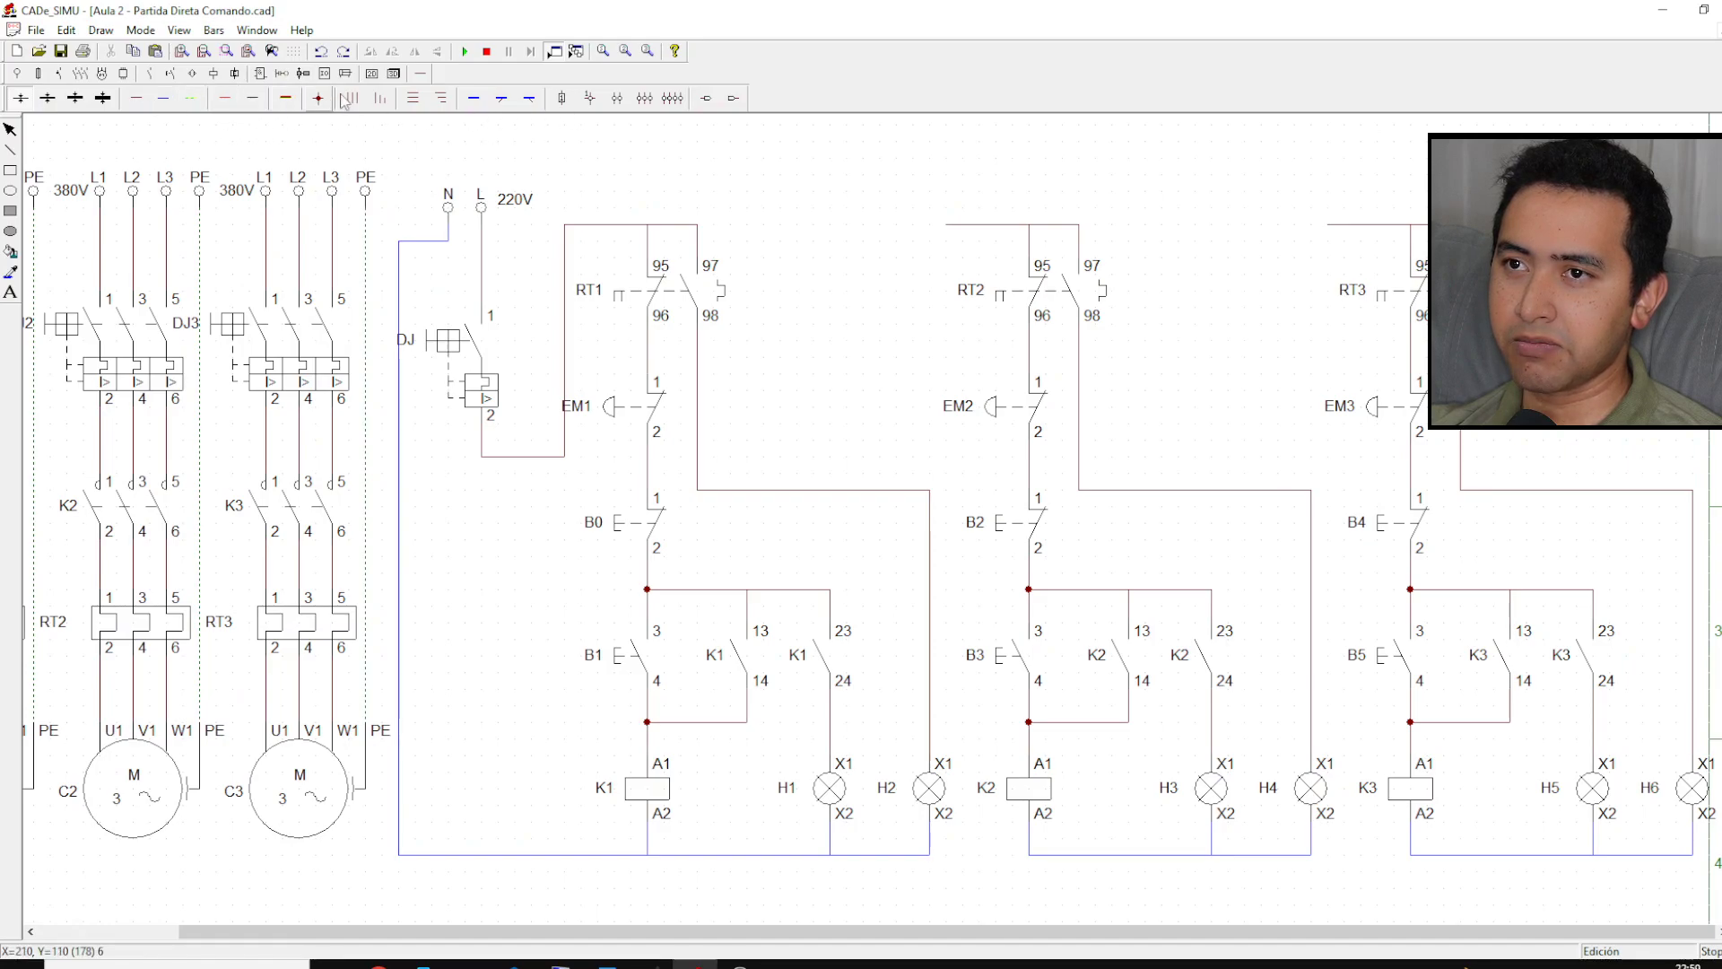
left_click(190, 99)
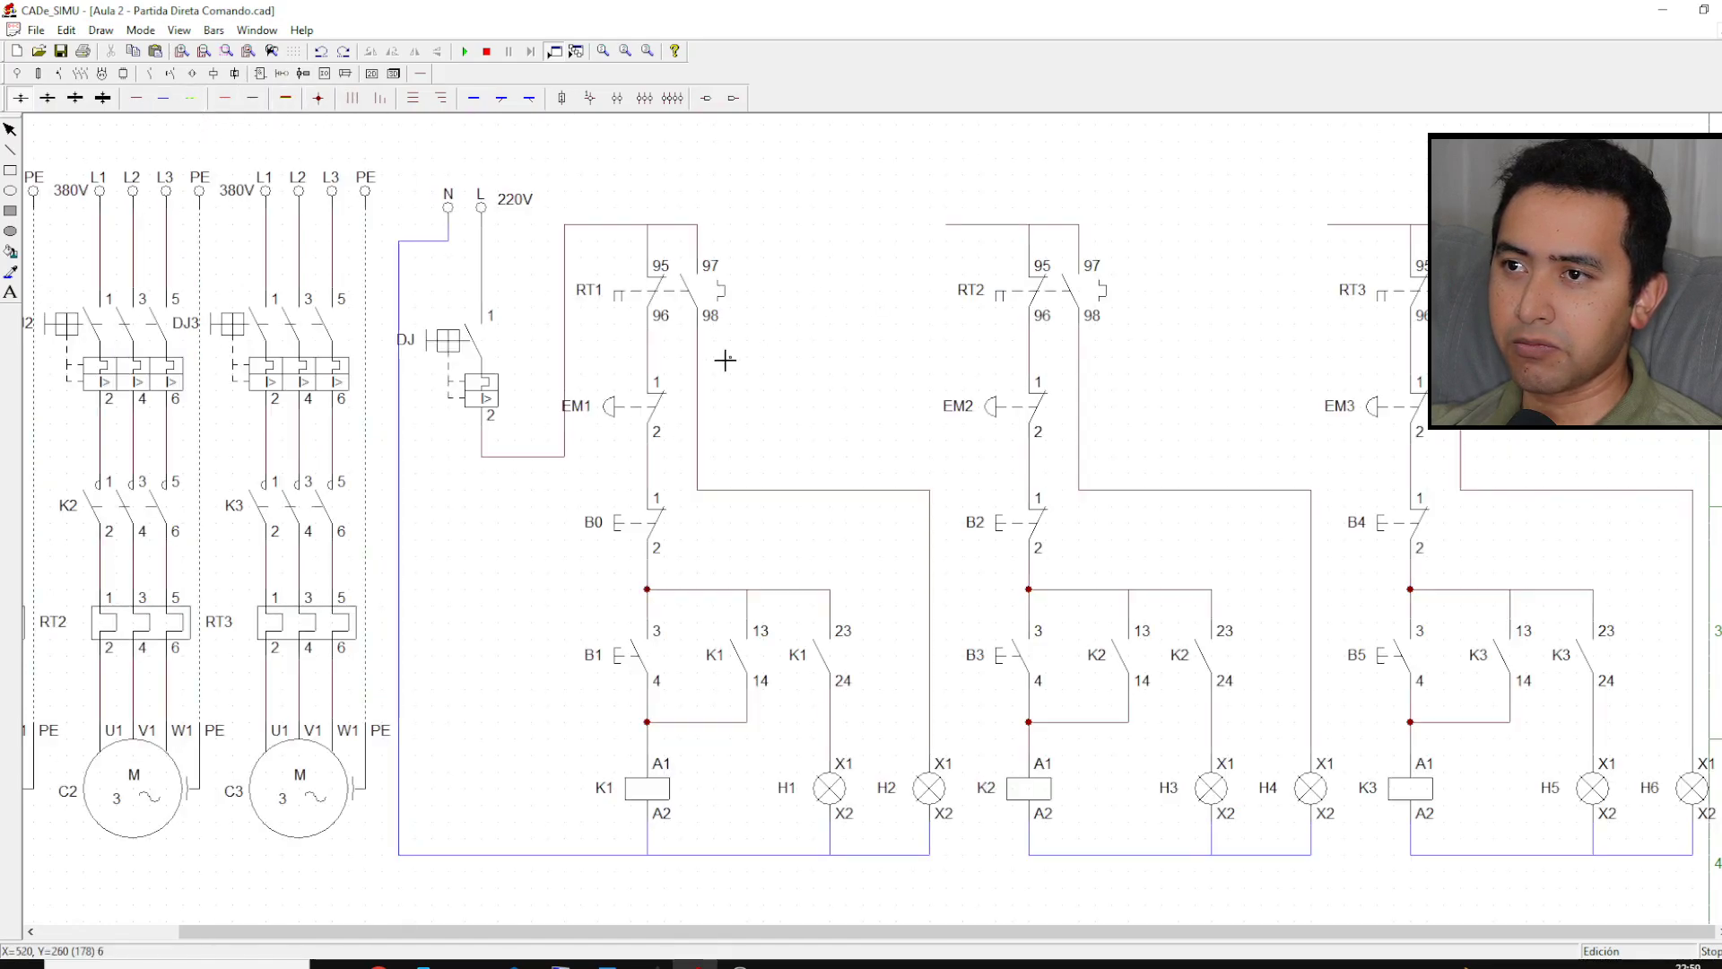
left_click_drag(823, 376, 1537, 374)
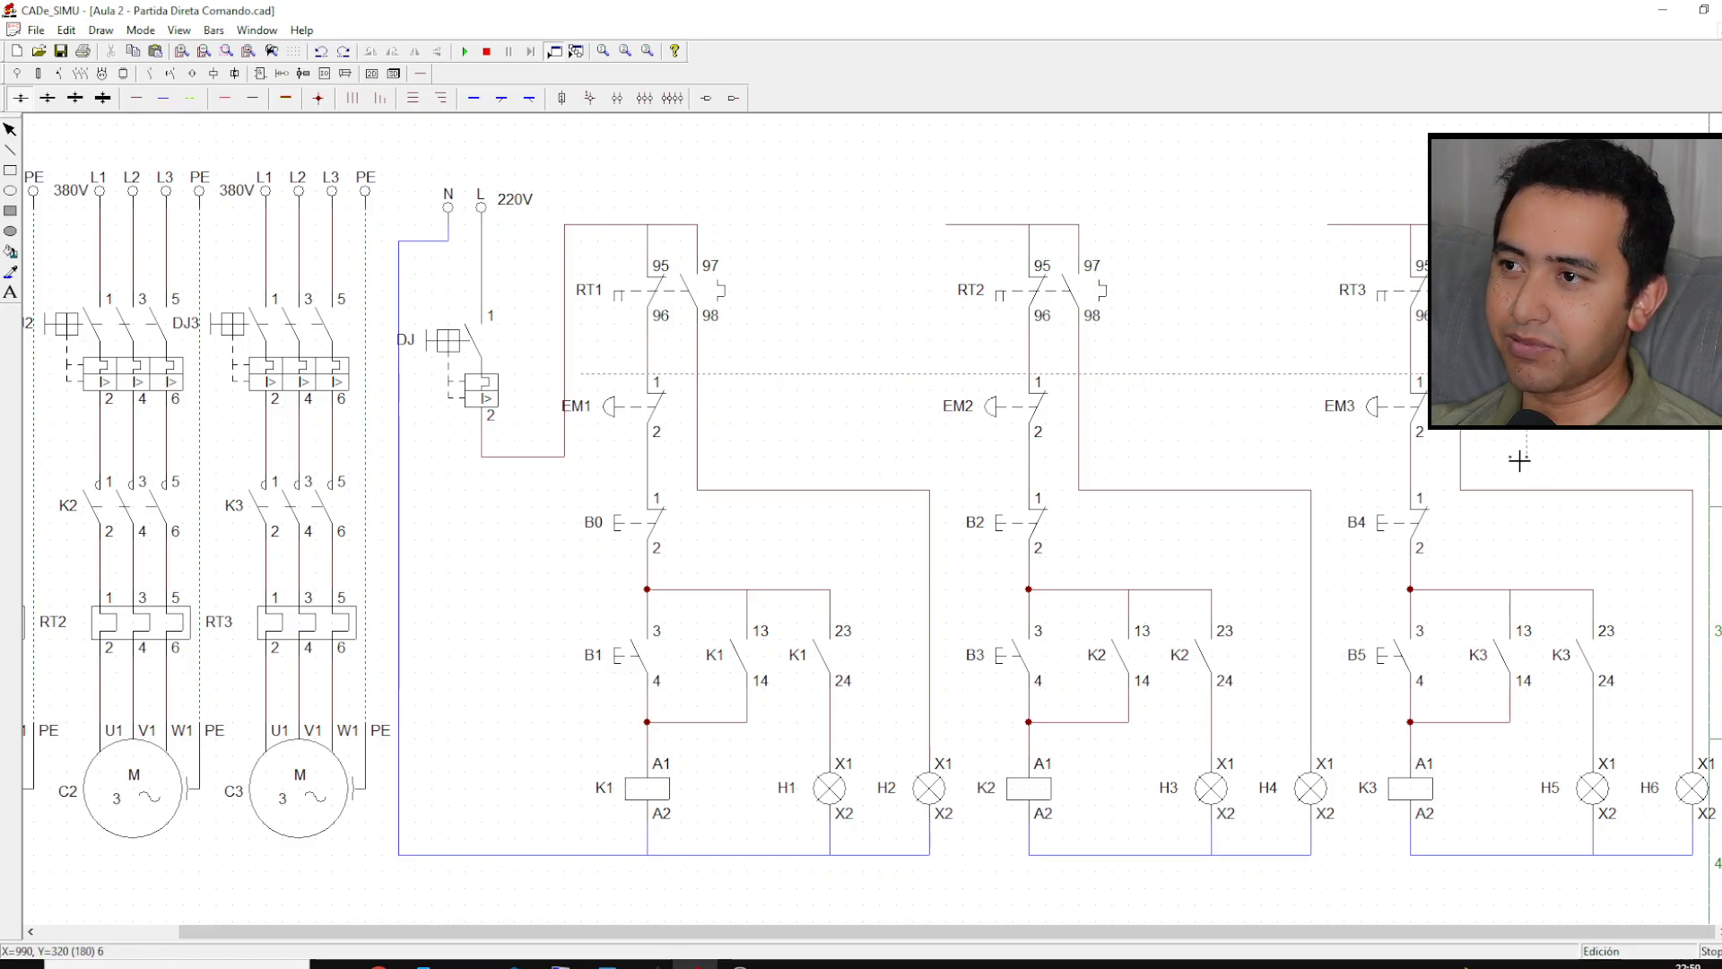
left_click_drag(1527, 457, 588, 458)
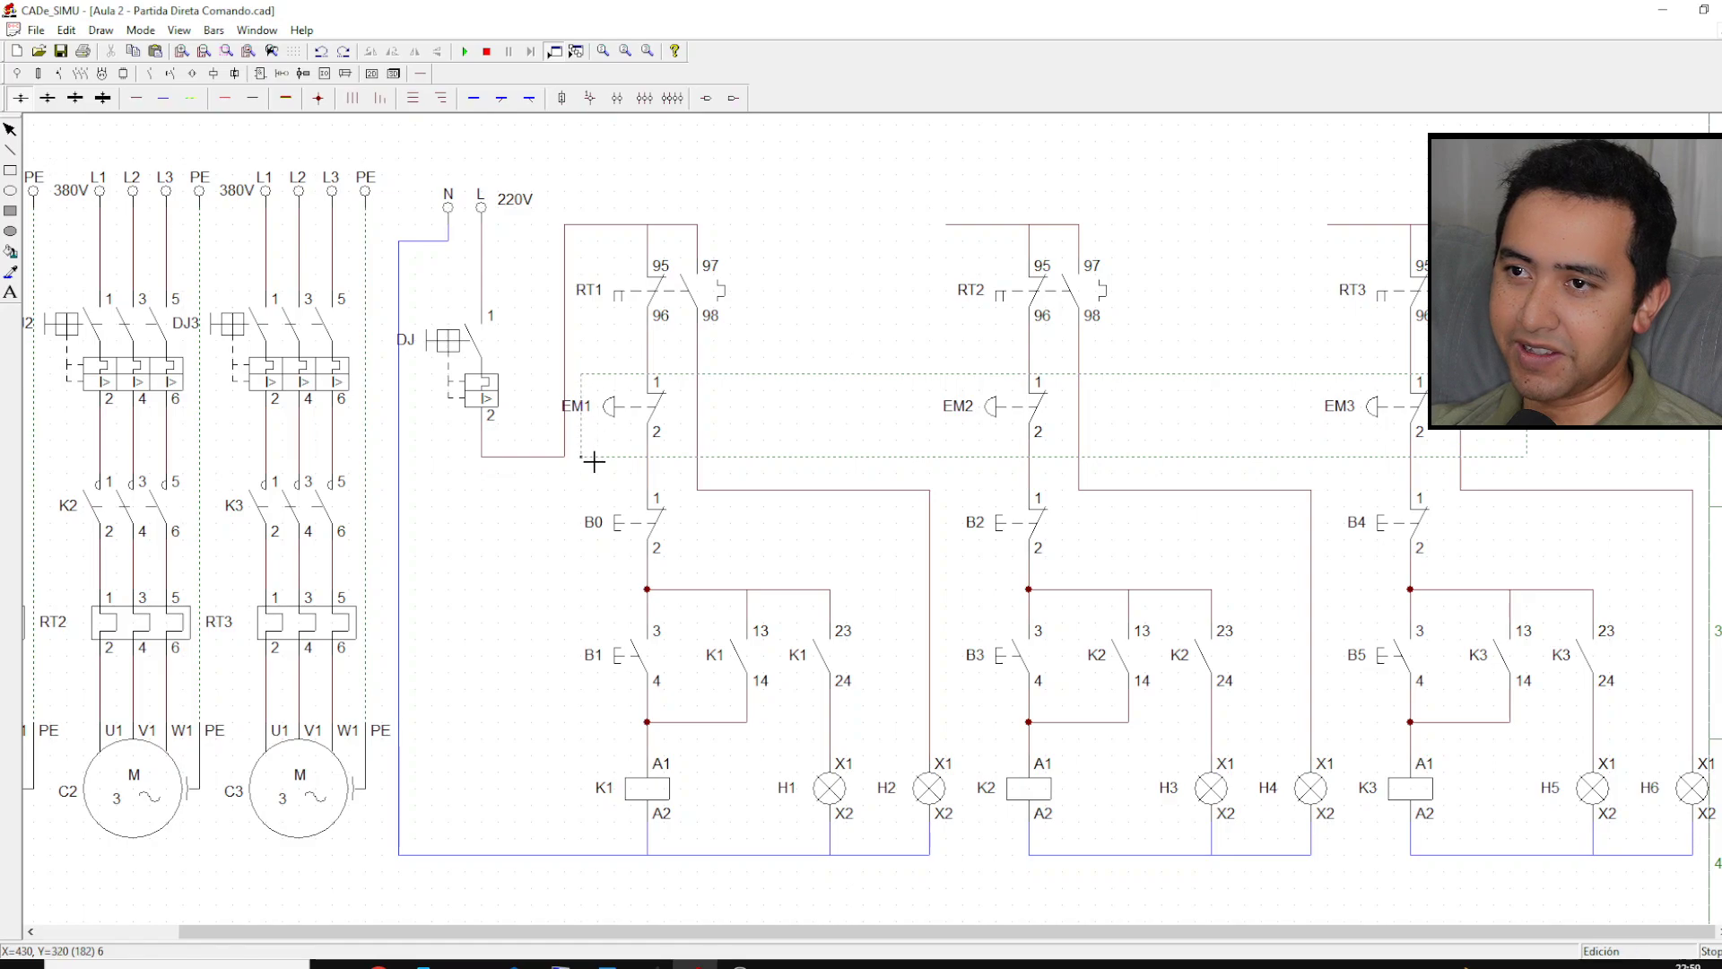
key("Escape")
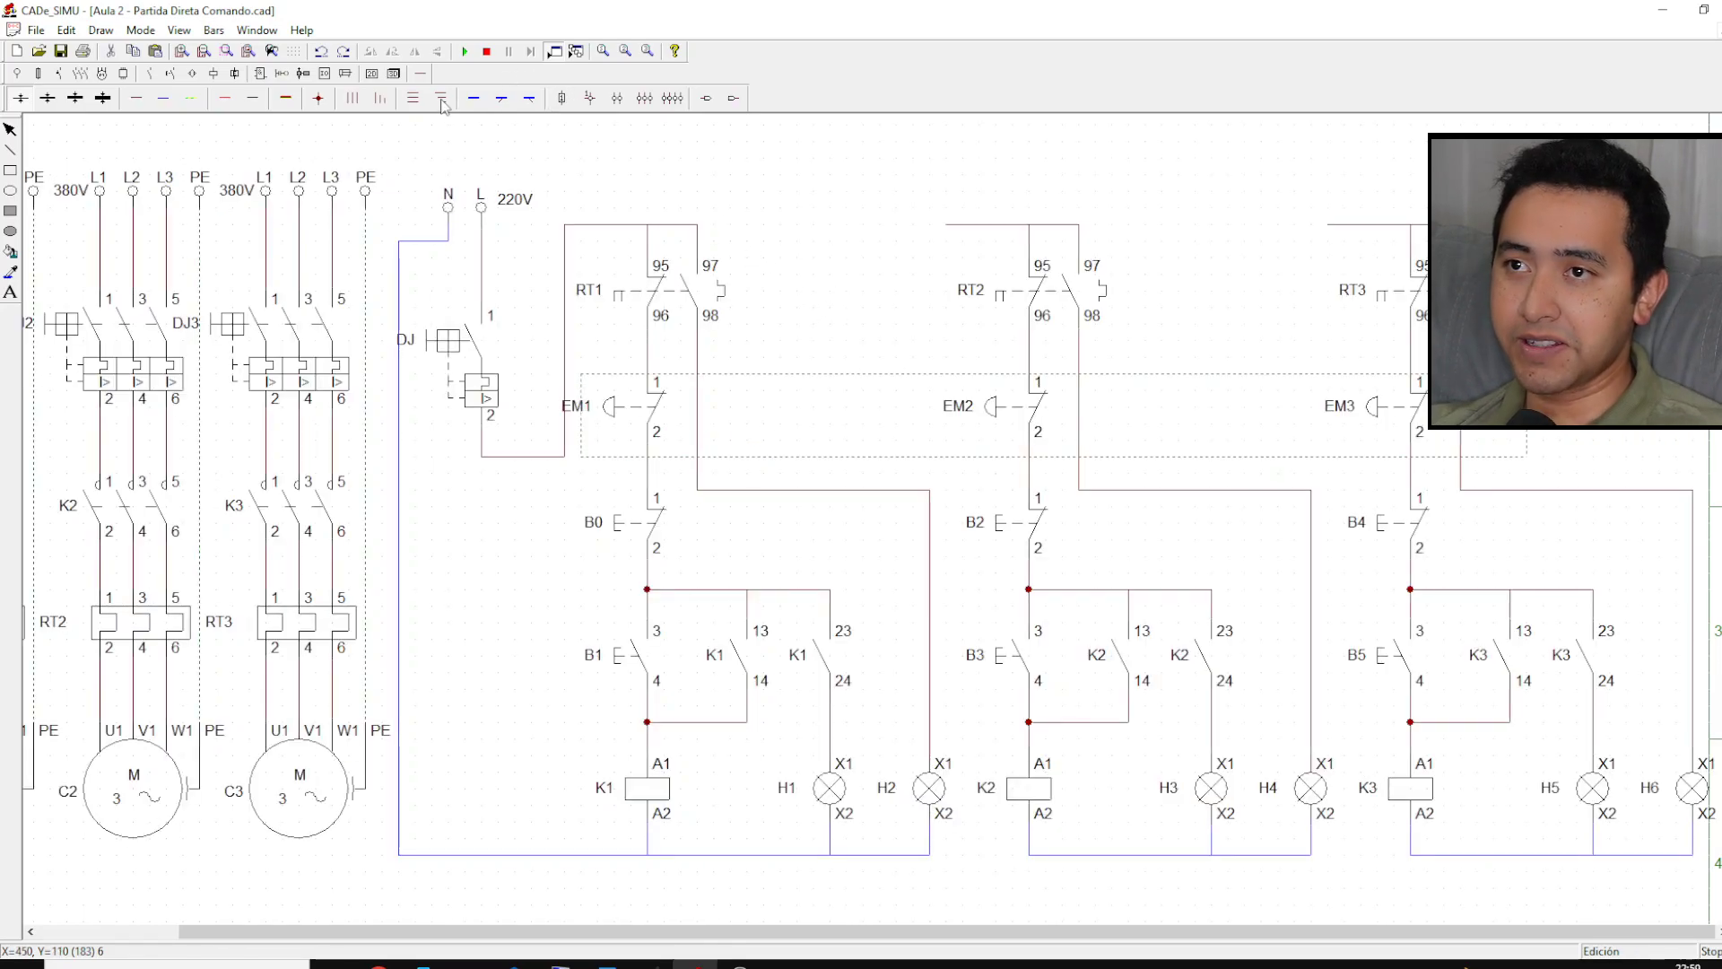
Step: Link the three control circuits with blue neutral wires below the coils and lamps and phase wires above RT1, RT2 and RT3
left_click(421, 73)
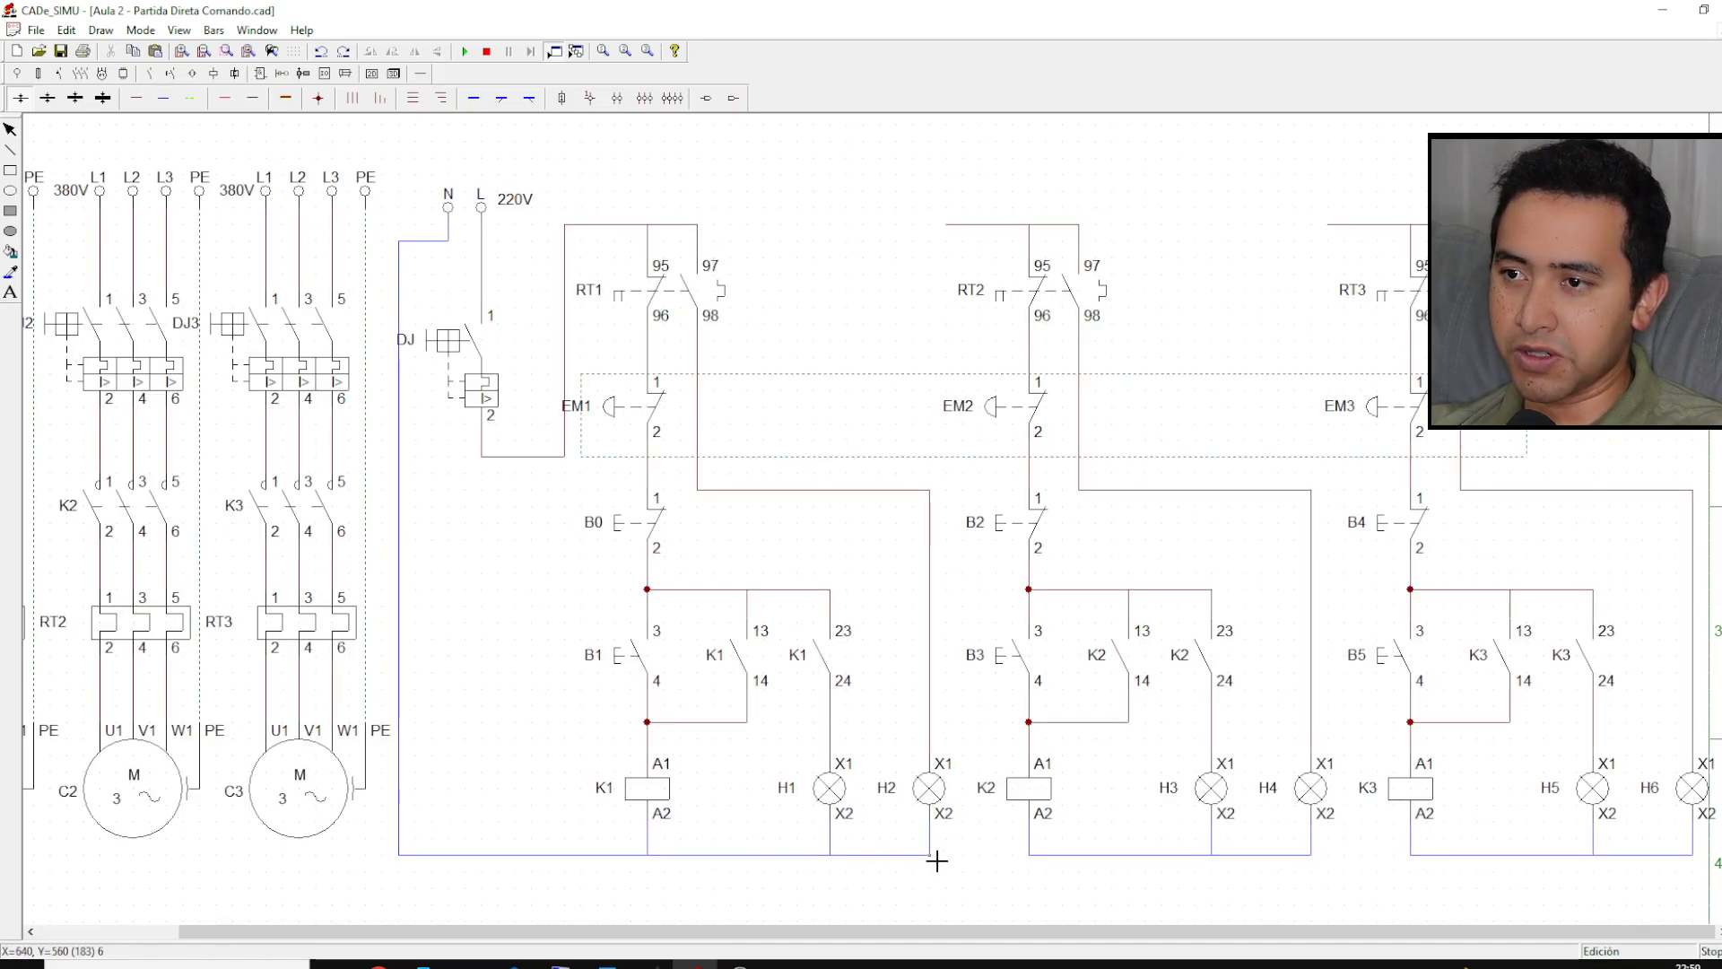
left_click(1319, 863)
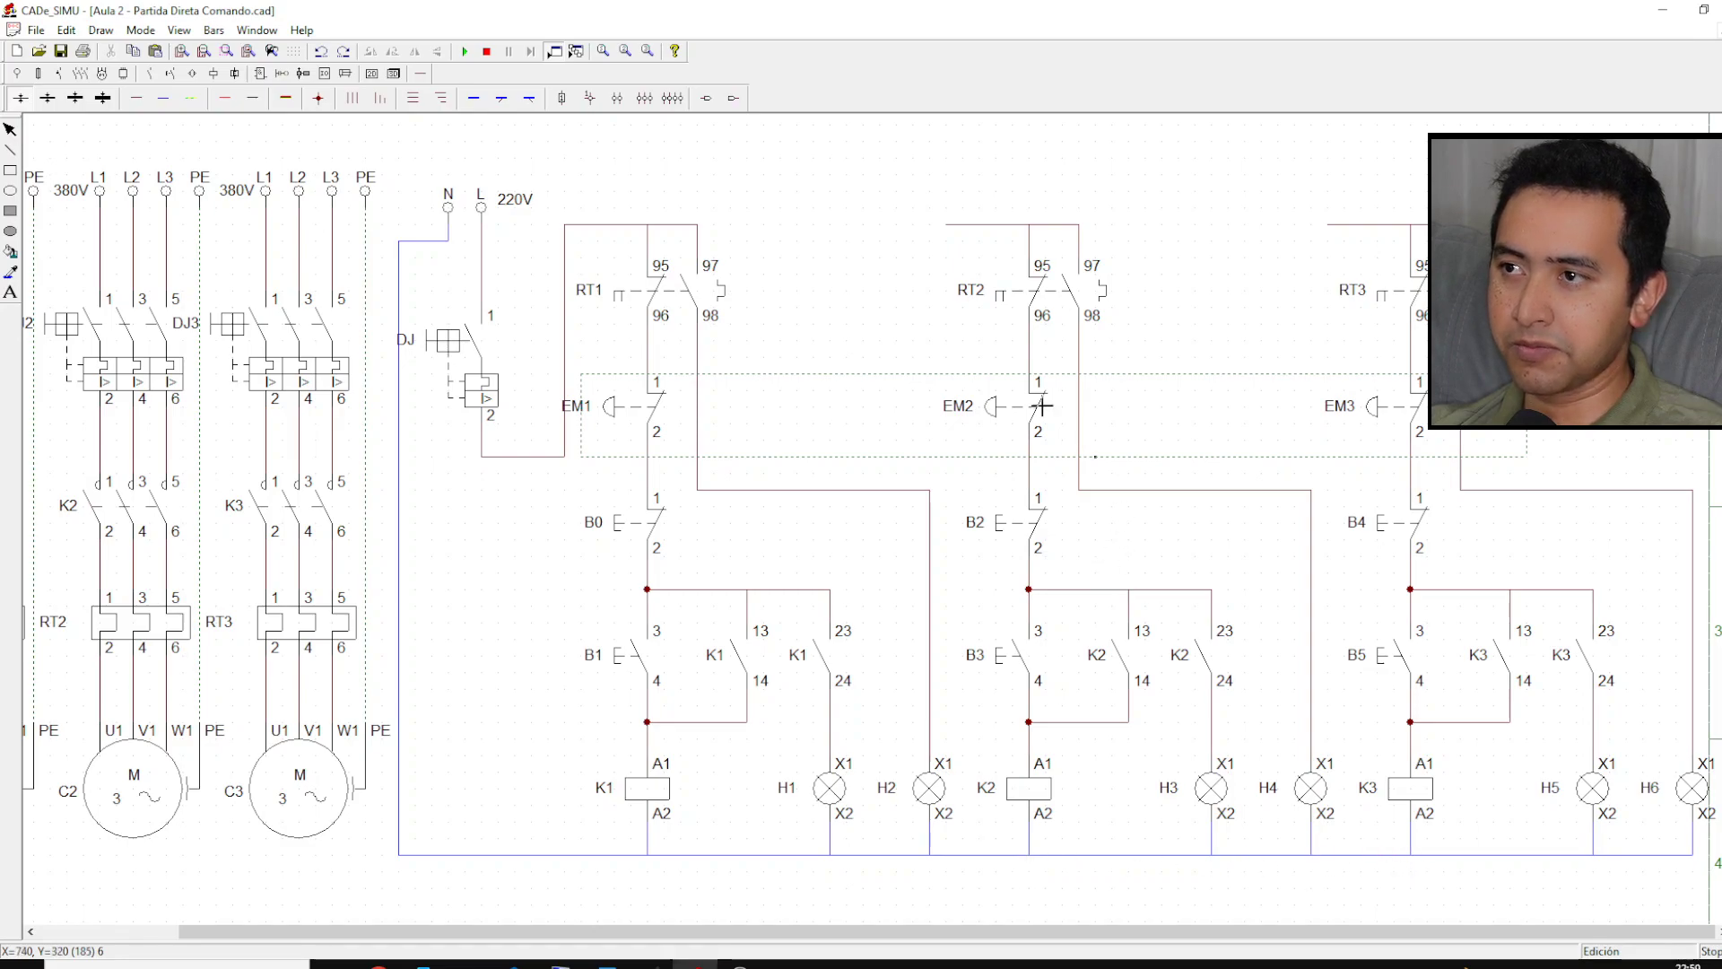
left_click(136, 98)
left_click_drag(702, 233, 953, 240)
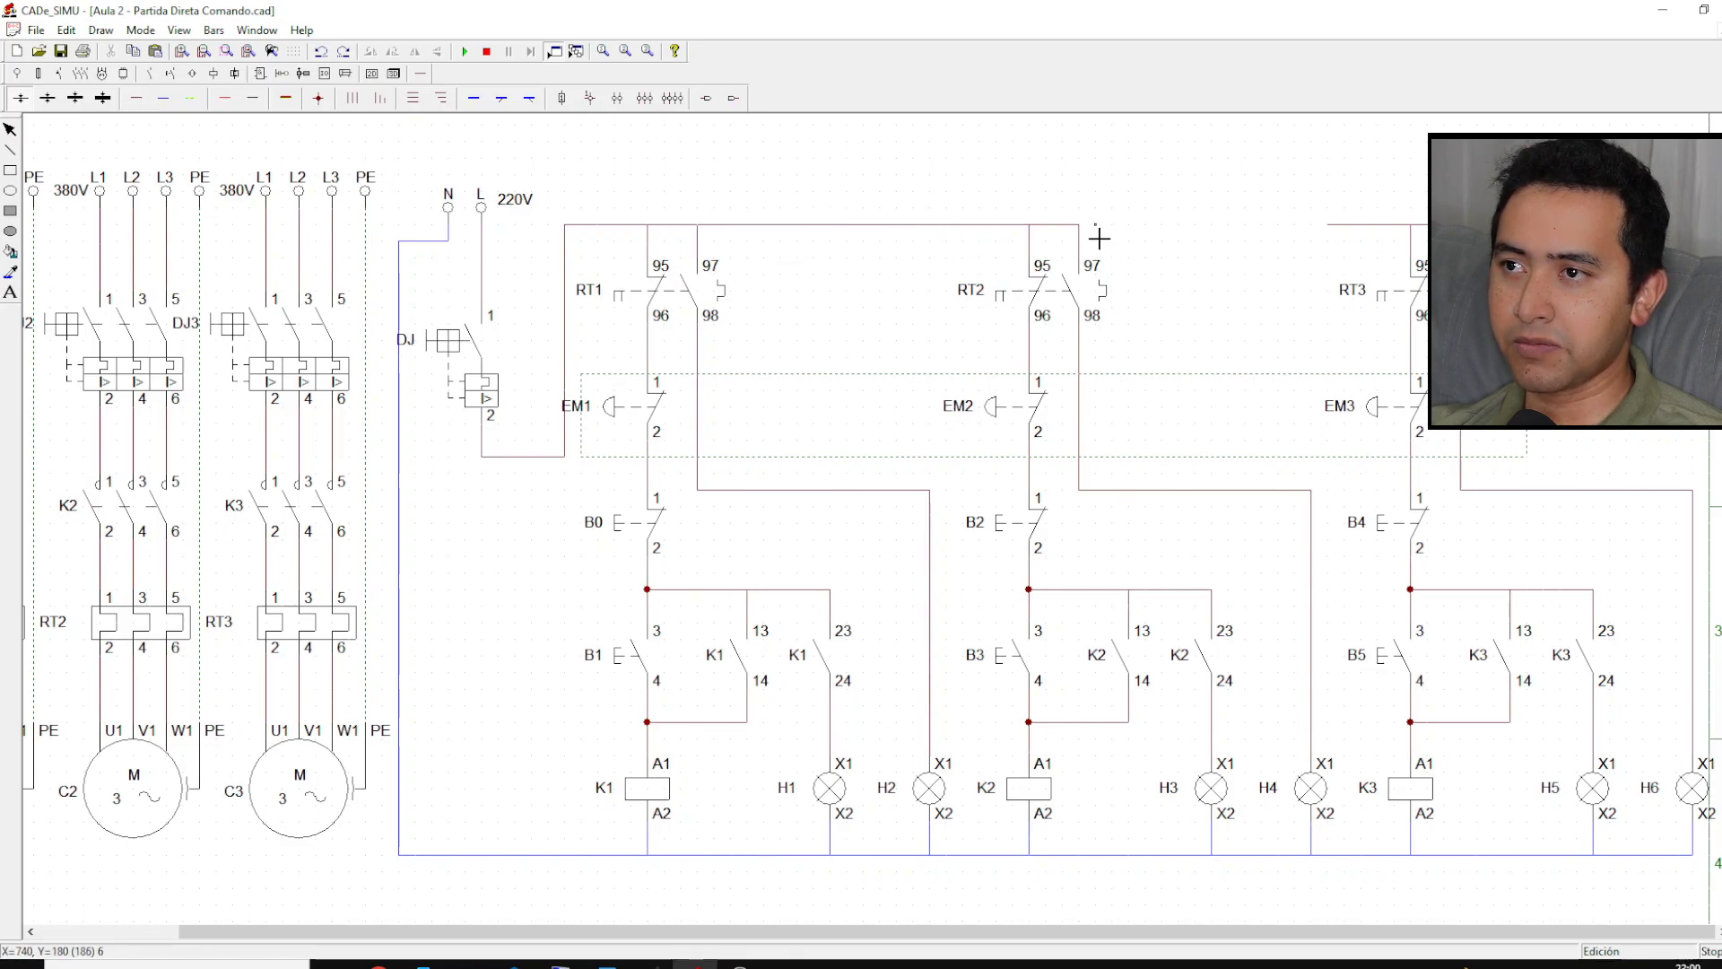
left_click_drag(1086, 237, 1330, 239)
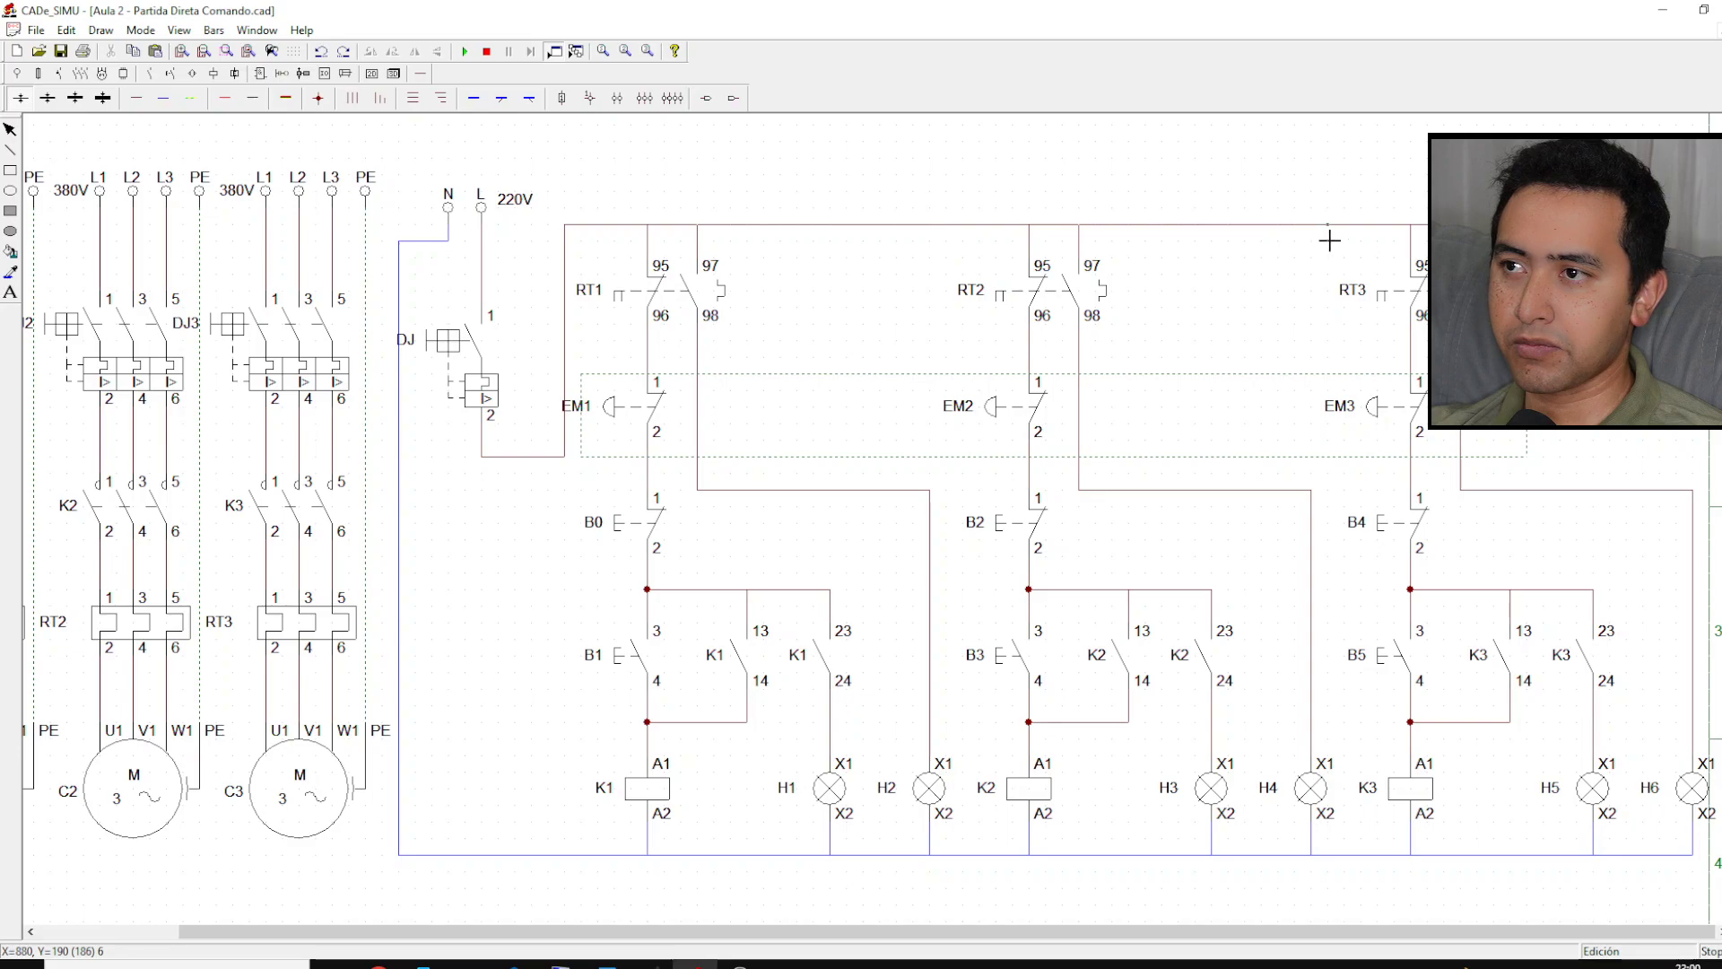
Step: Run the simulation and close the three motor circuit breakers and the control circuit breaker DJ
key("Escape")
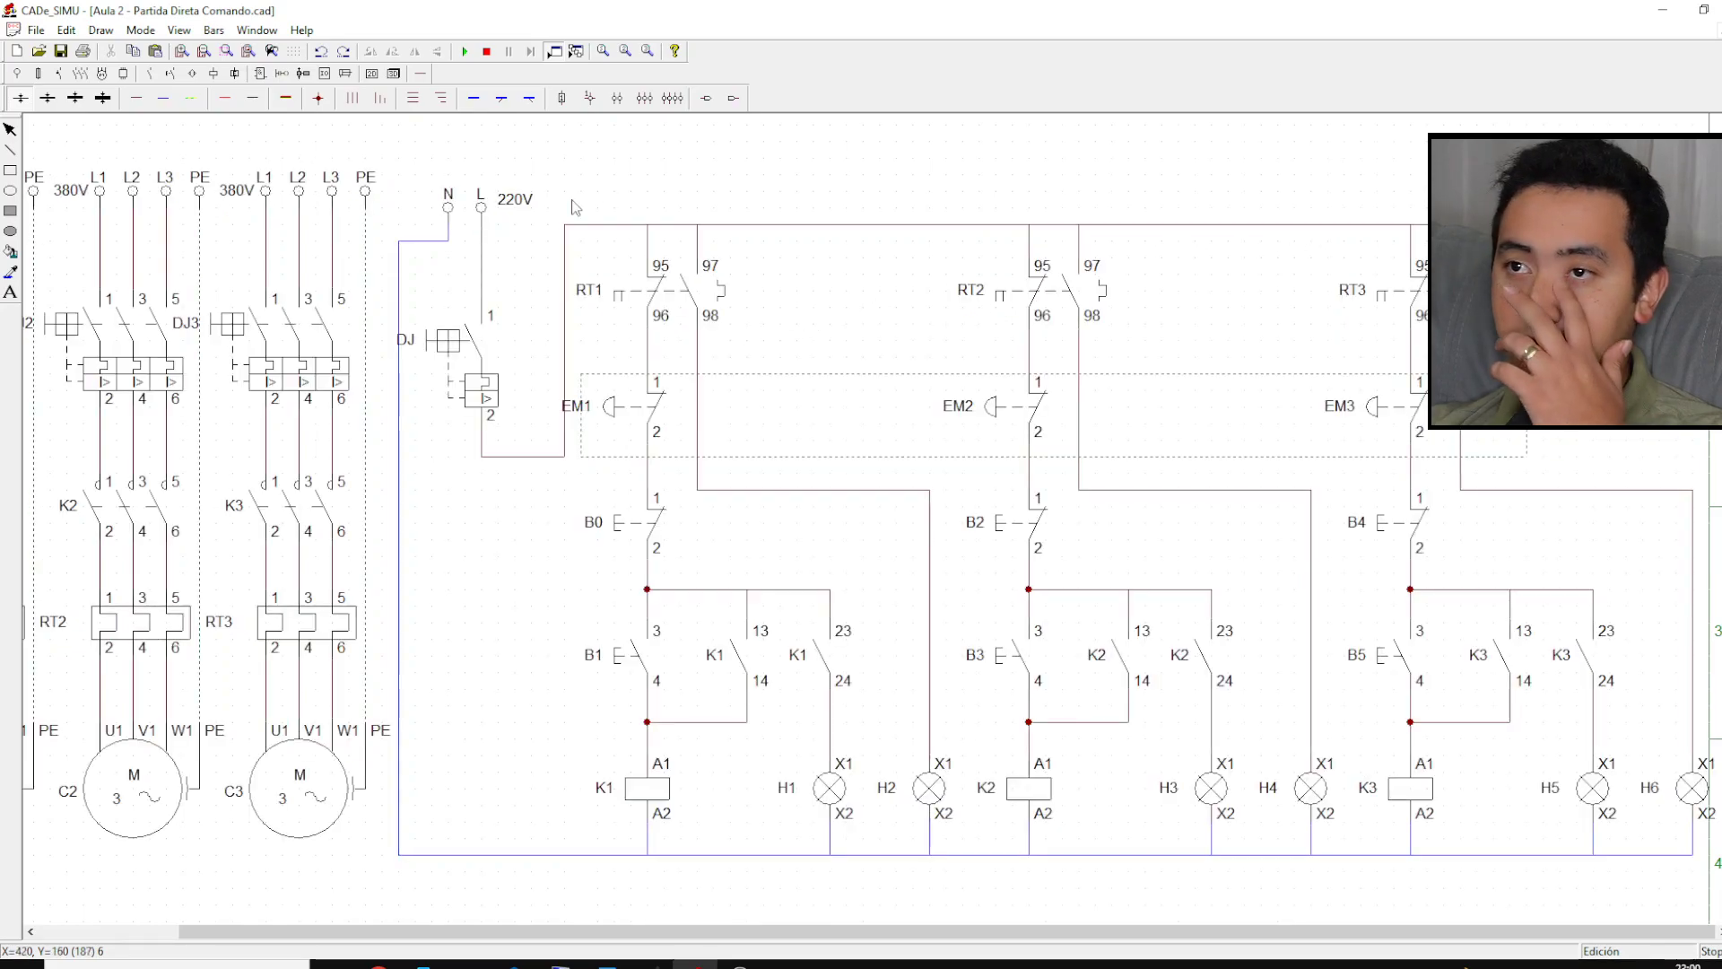
left_click_drag(626, 937, 484, 937)
left_click(464, 51)
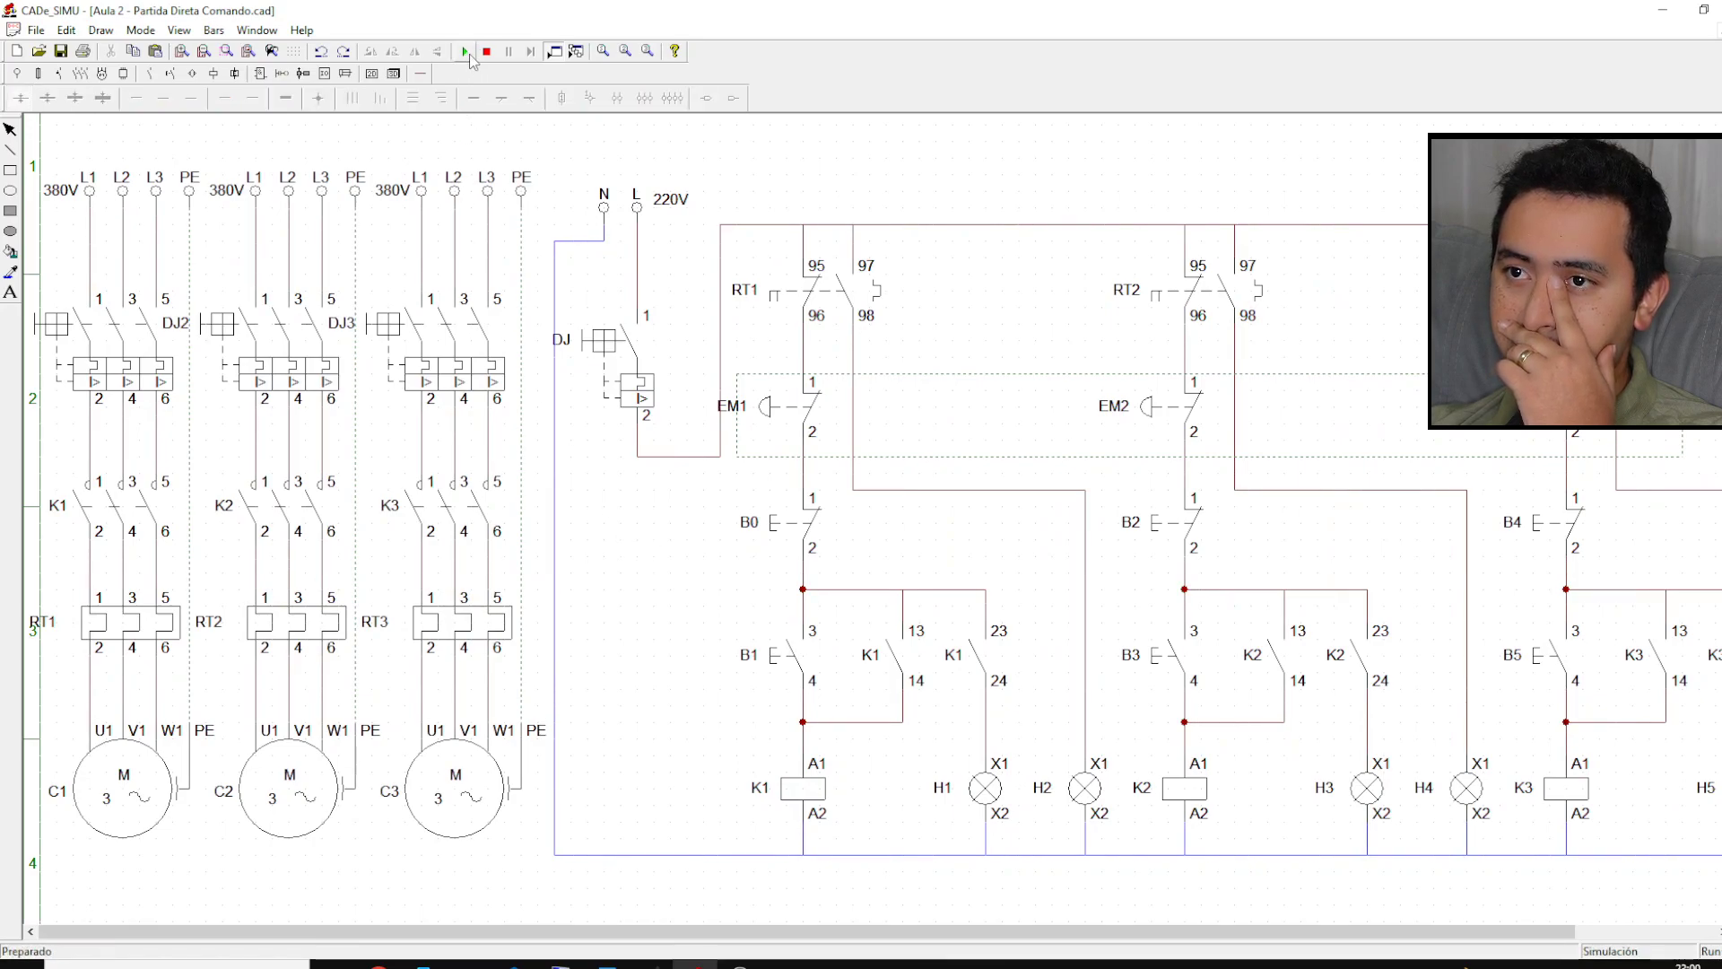
left_click(125, 399)
left_click(464, 381)
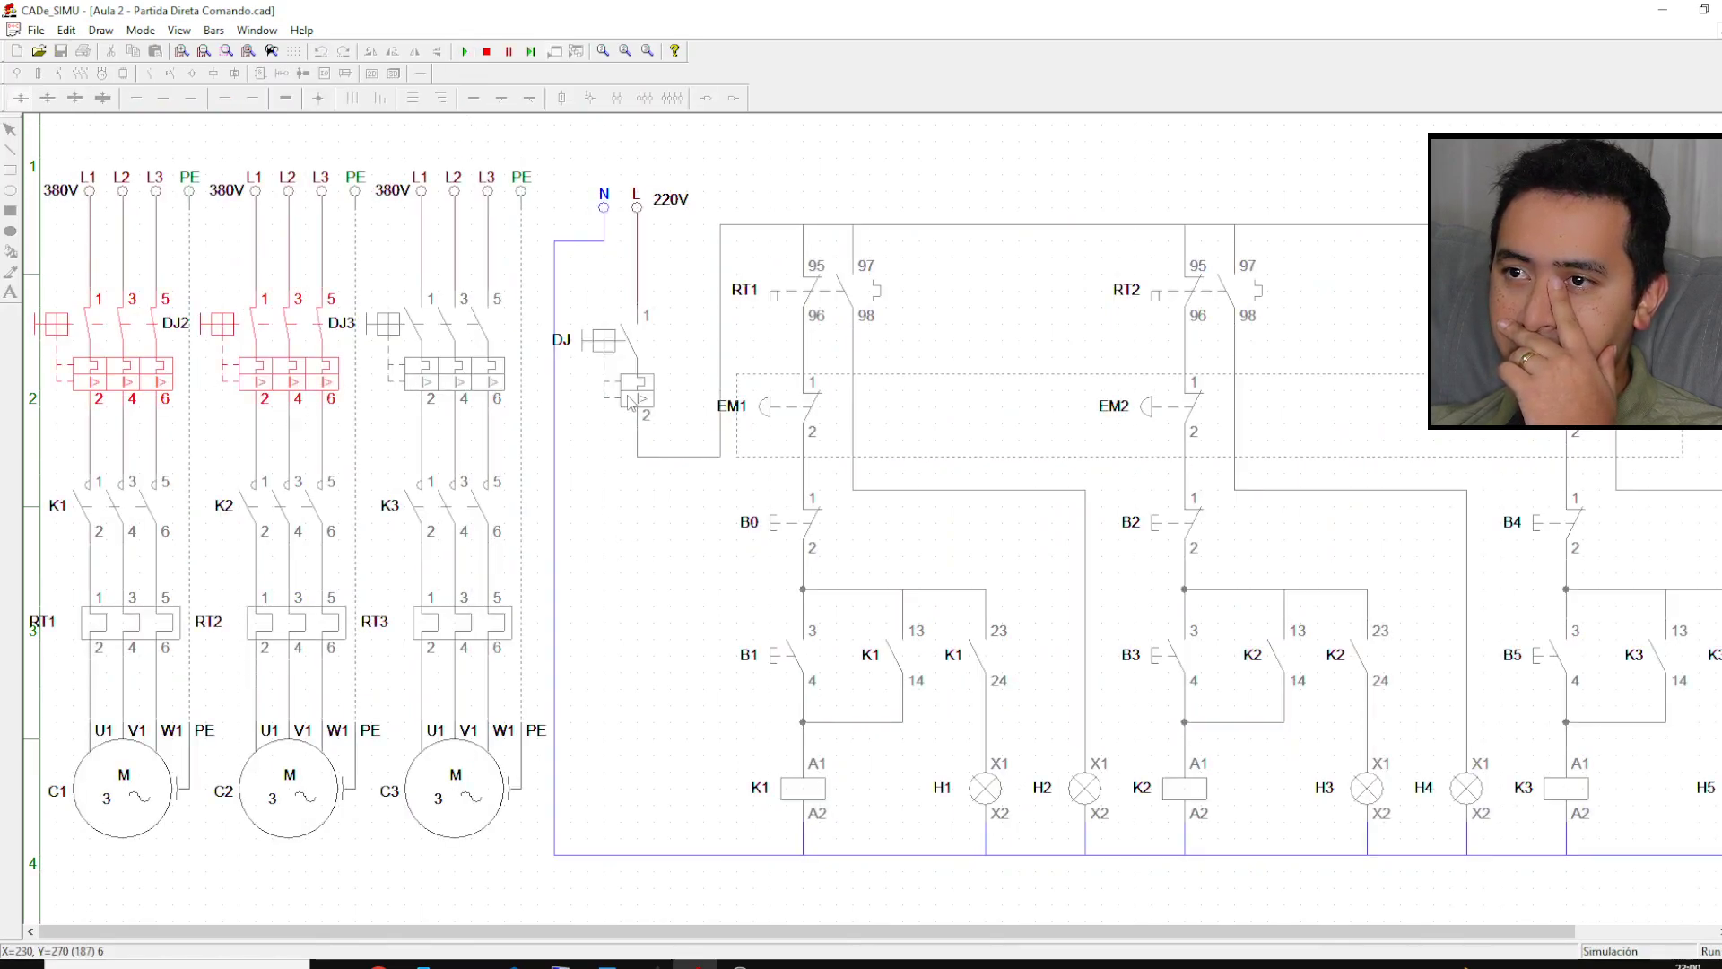
left_click(639, 392)
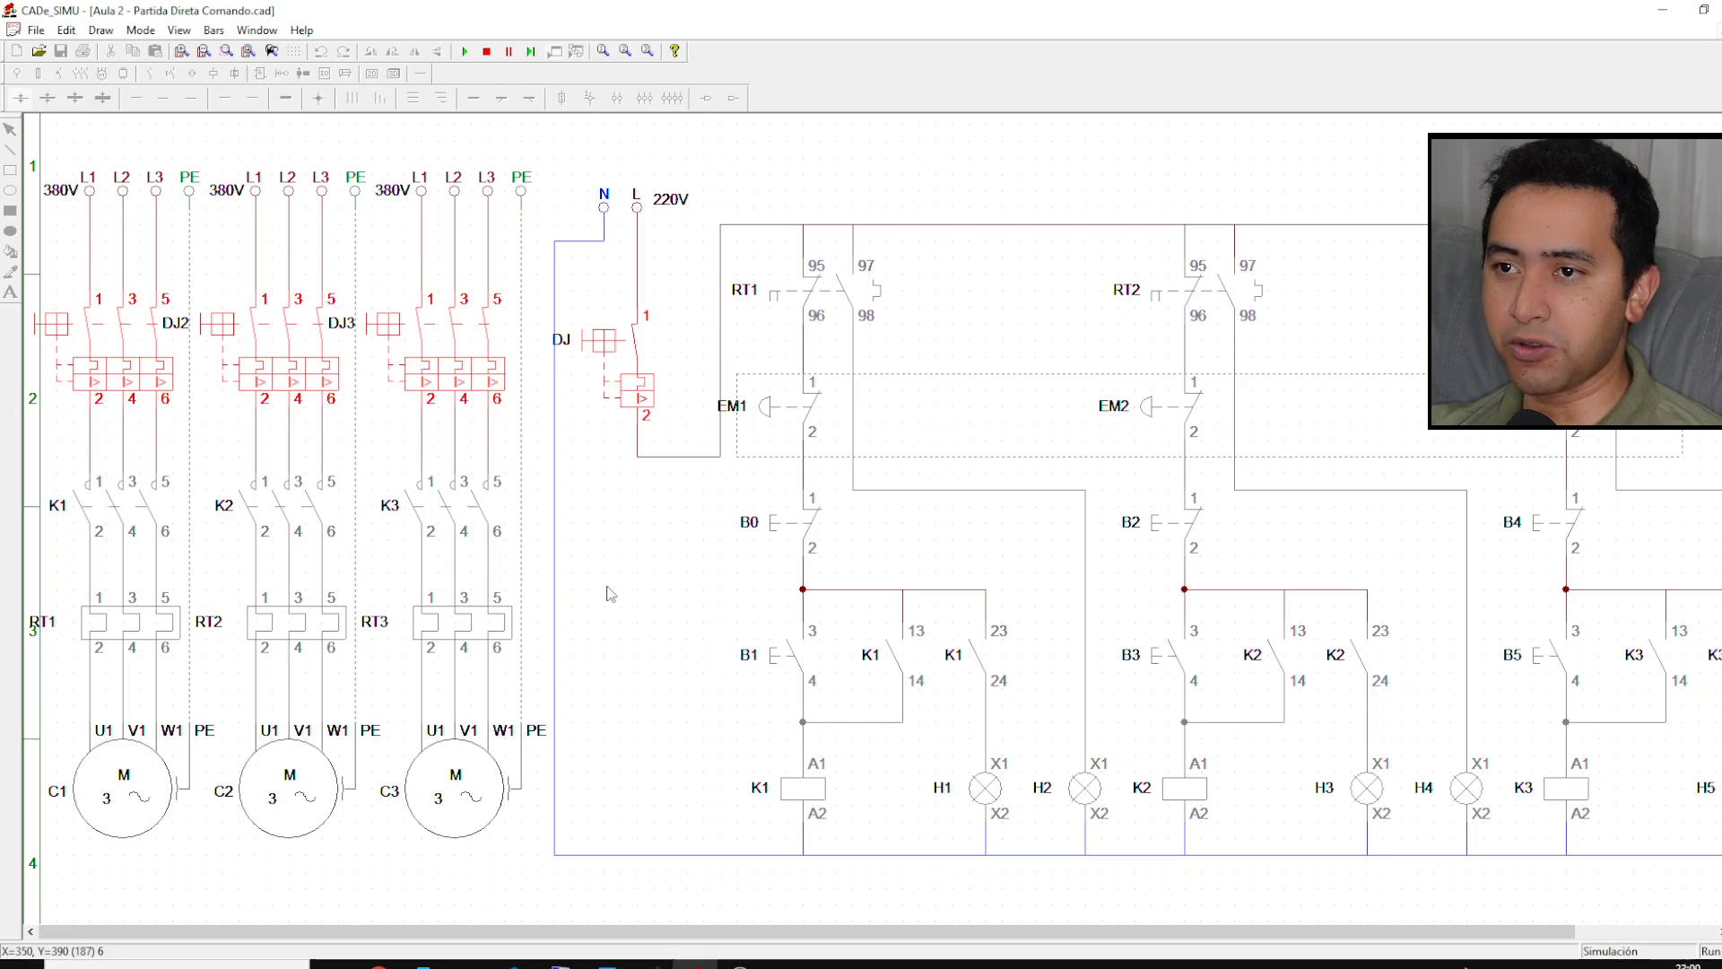
Step: Start motors C1, C2 and C3 with pushbuttons B1, B3 and B5, and stop the simulation
left_click(784, 669)
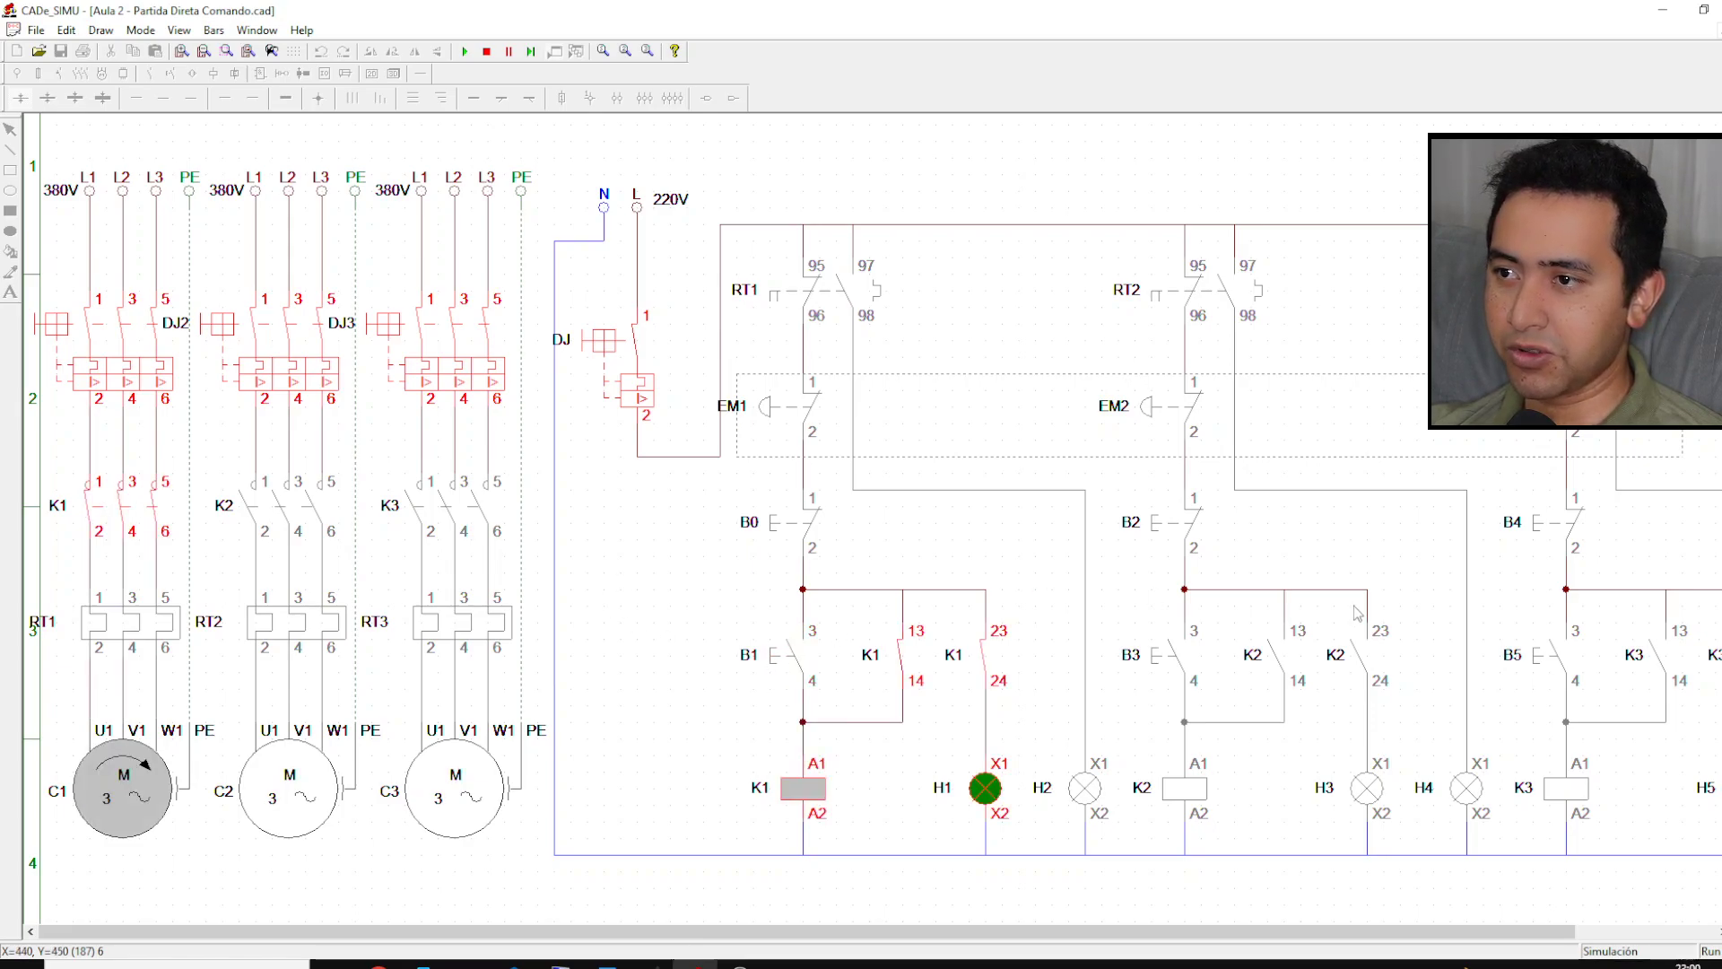
left_click(1176, 662)
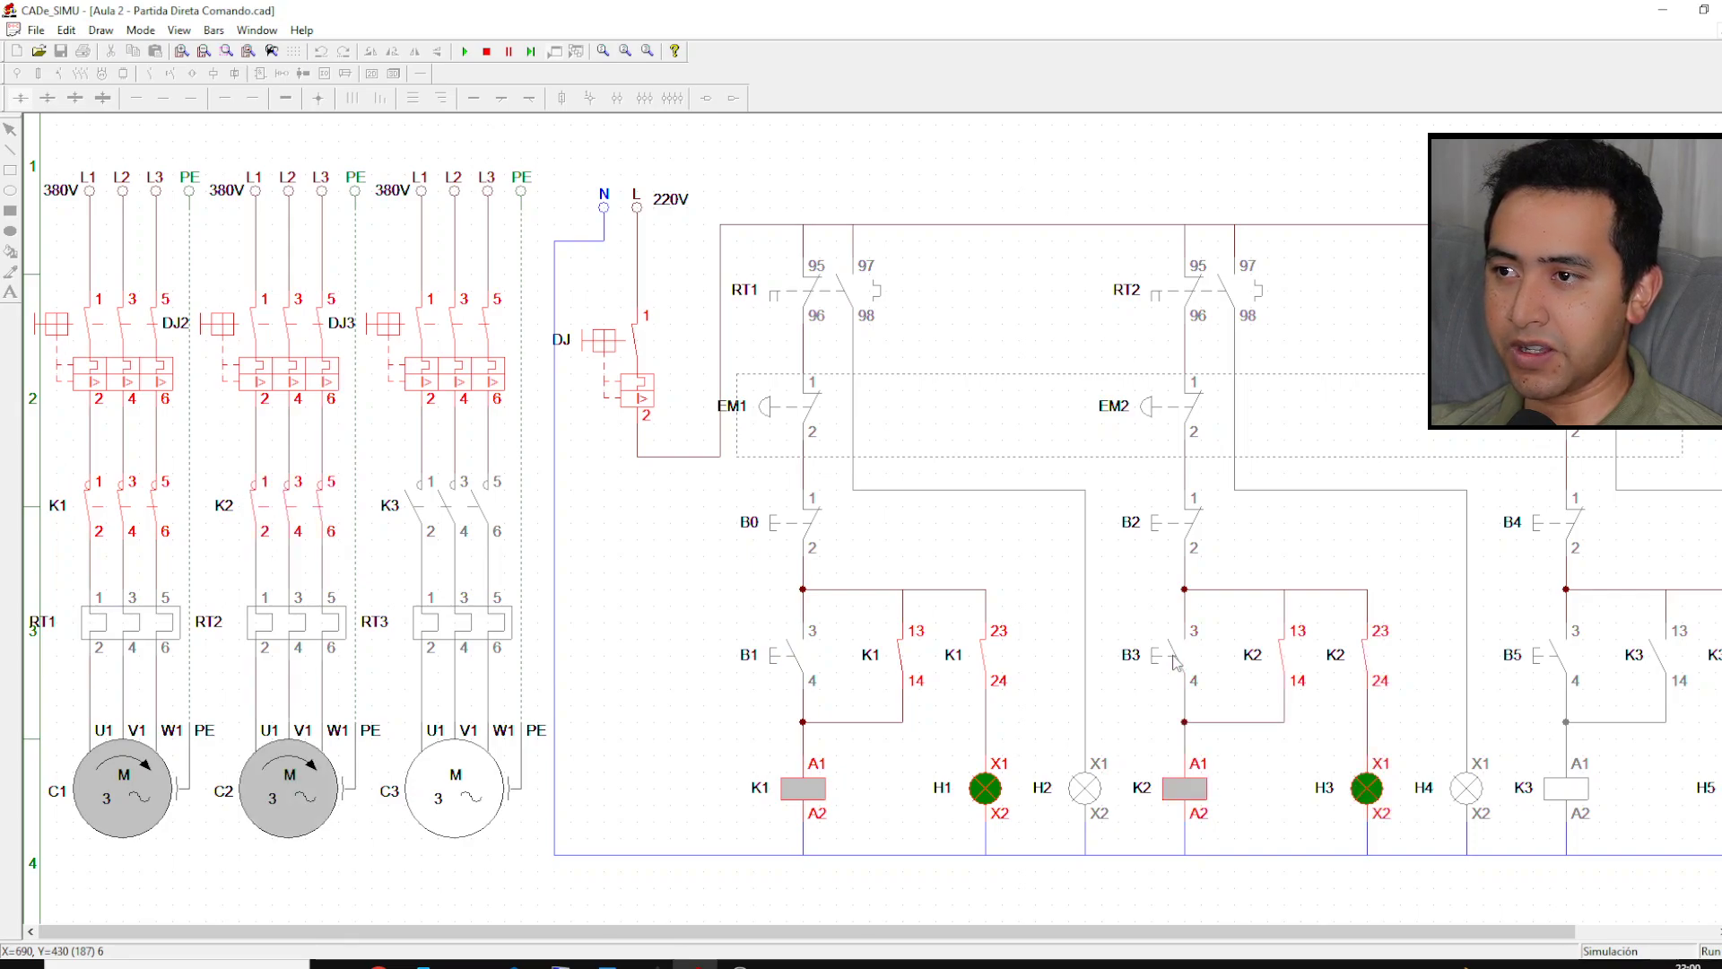
left_click(1557, 662)
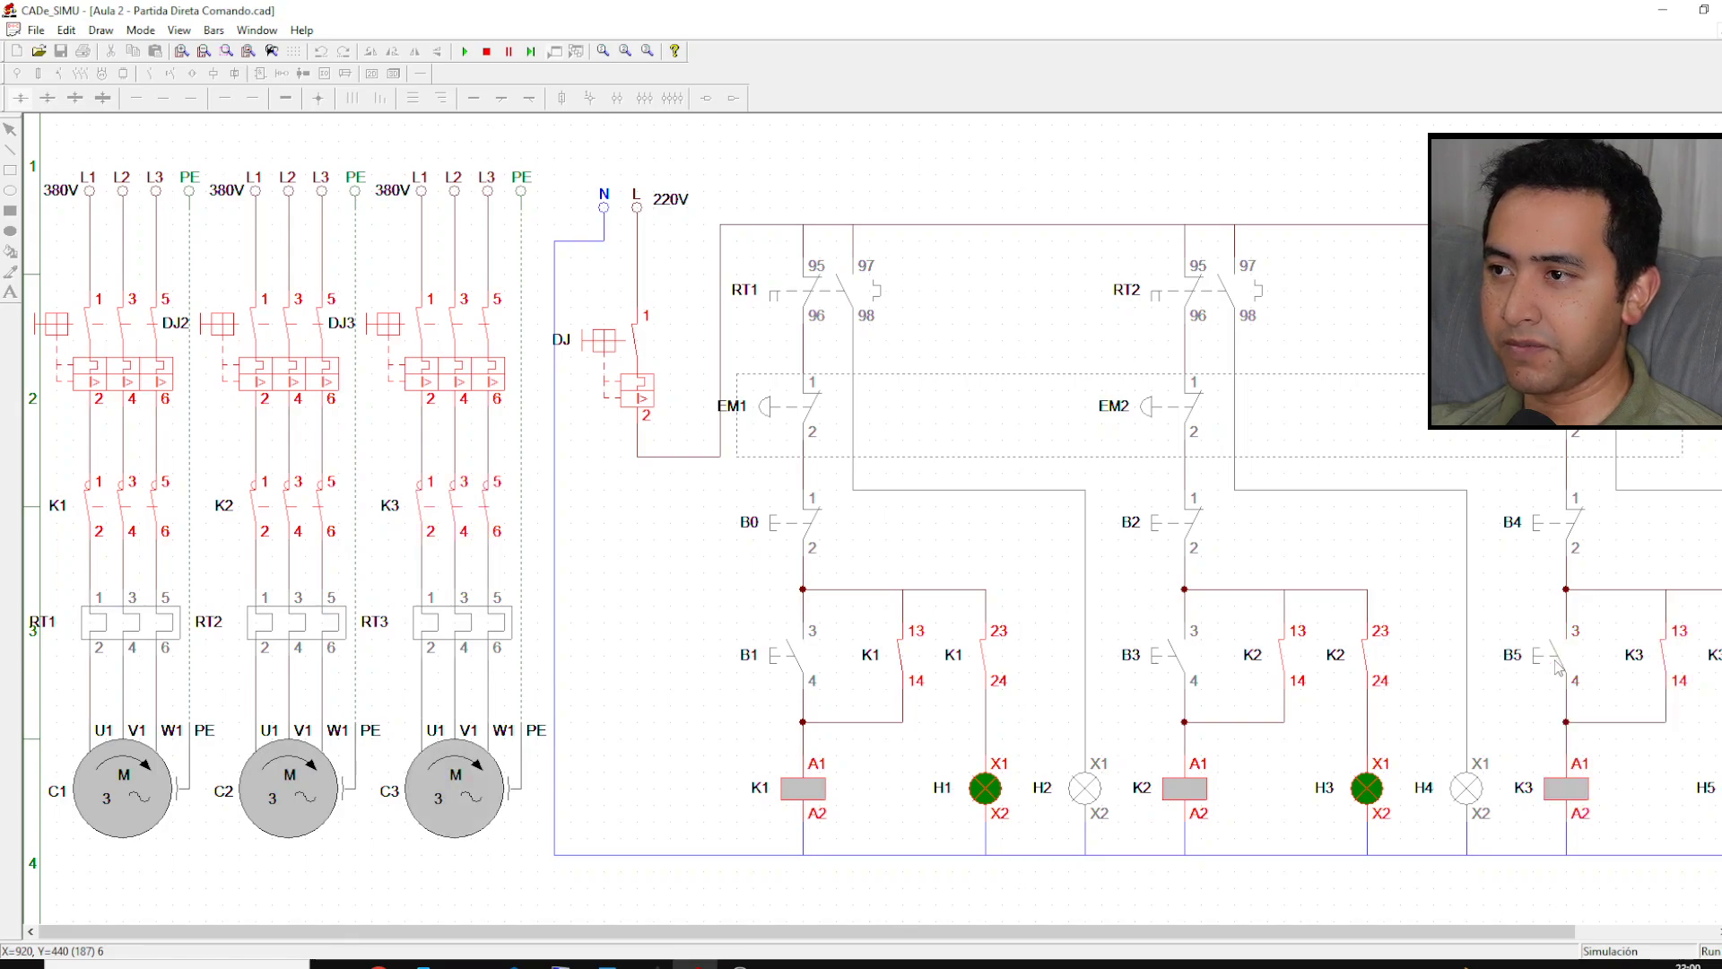
left_click_drag(1169, 933, 1042, 940)
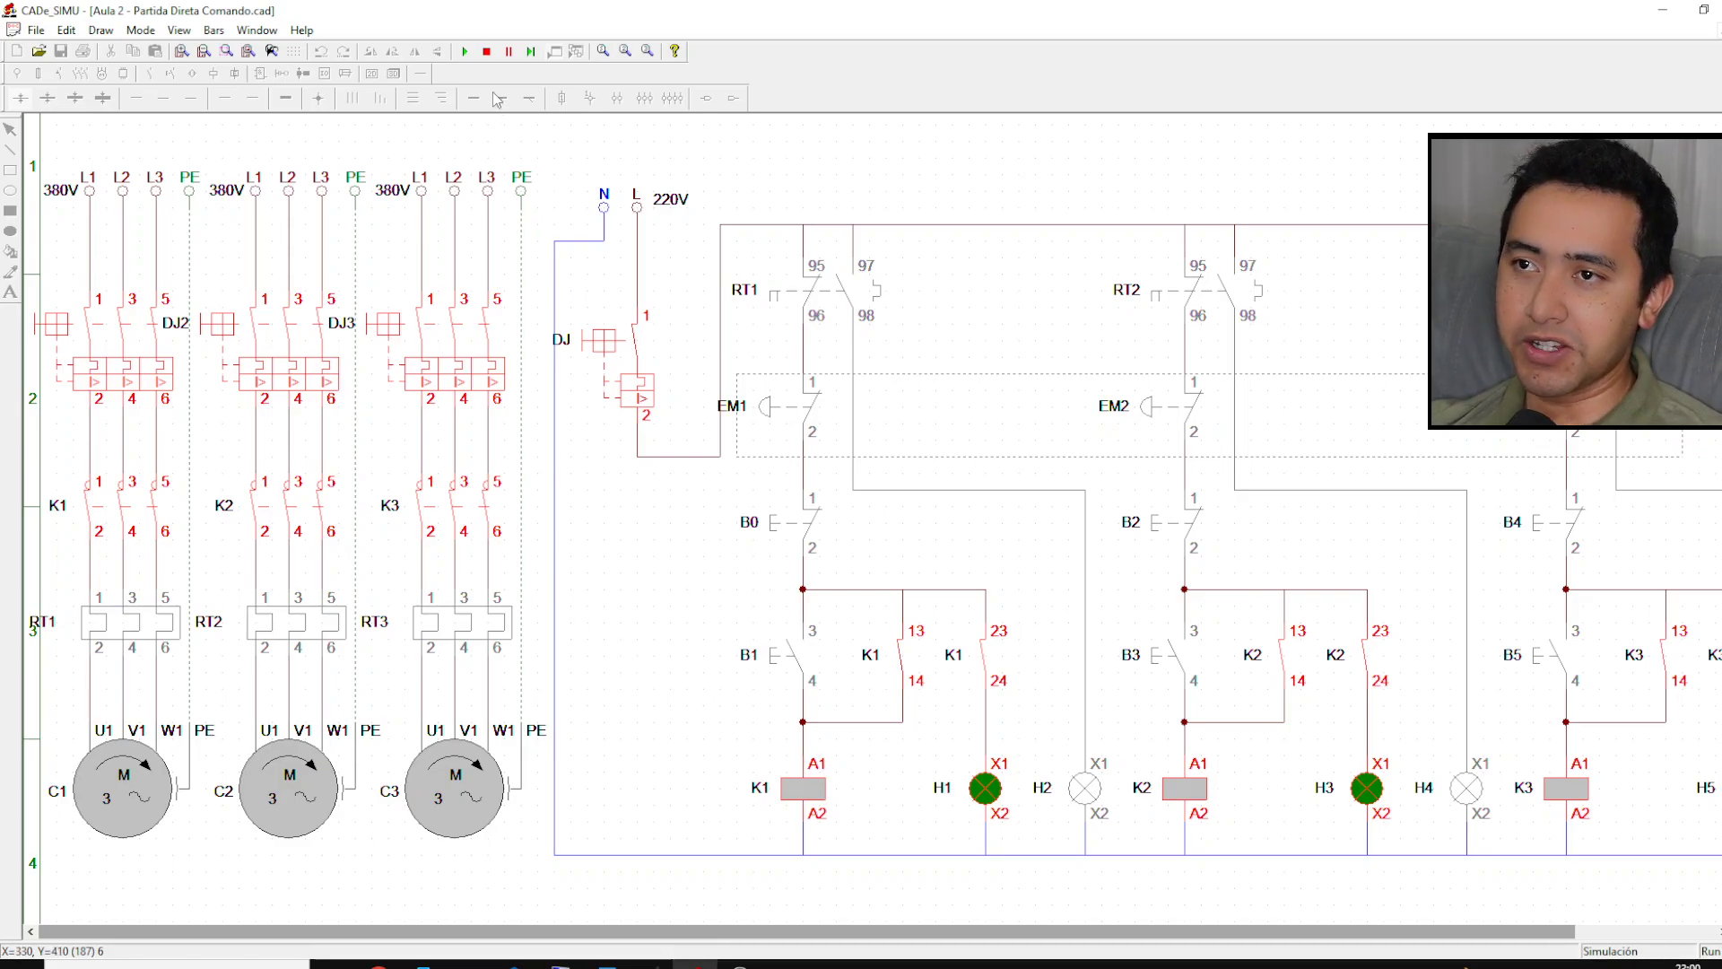
left_click(489, 52)
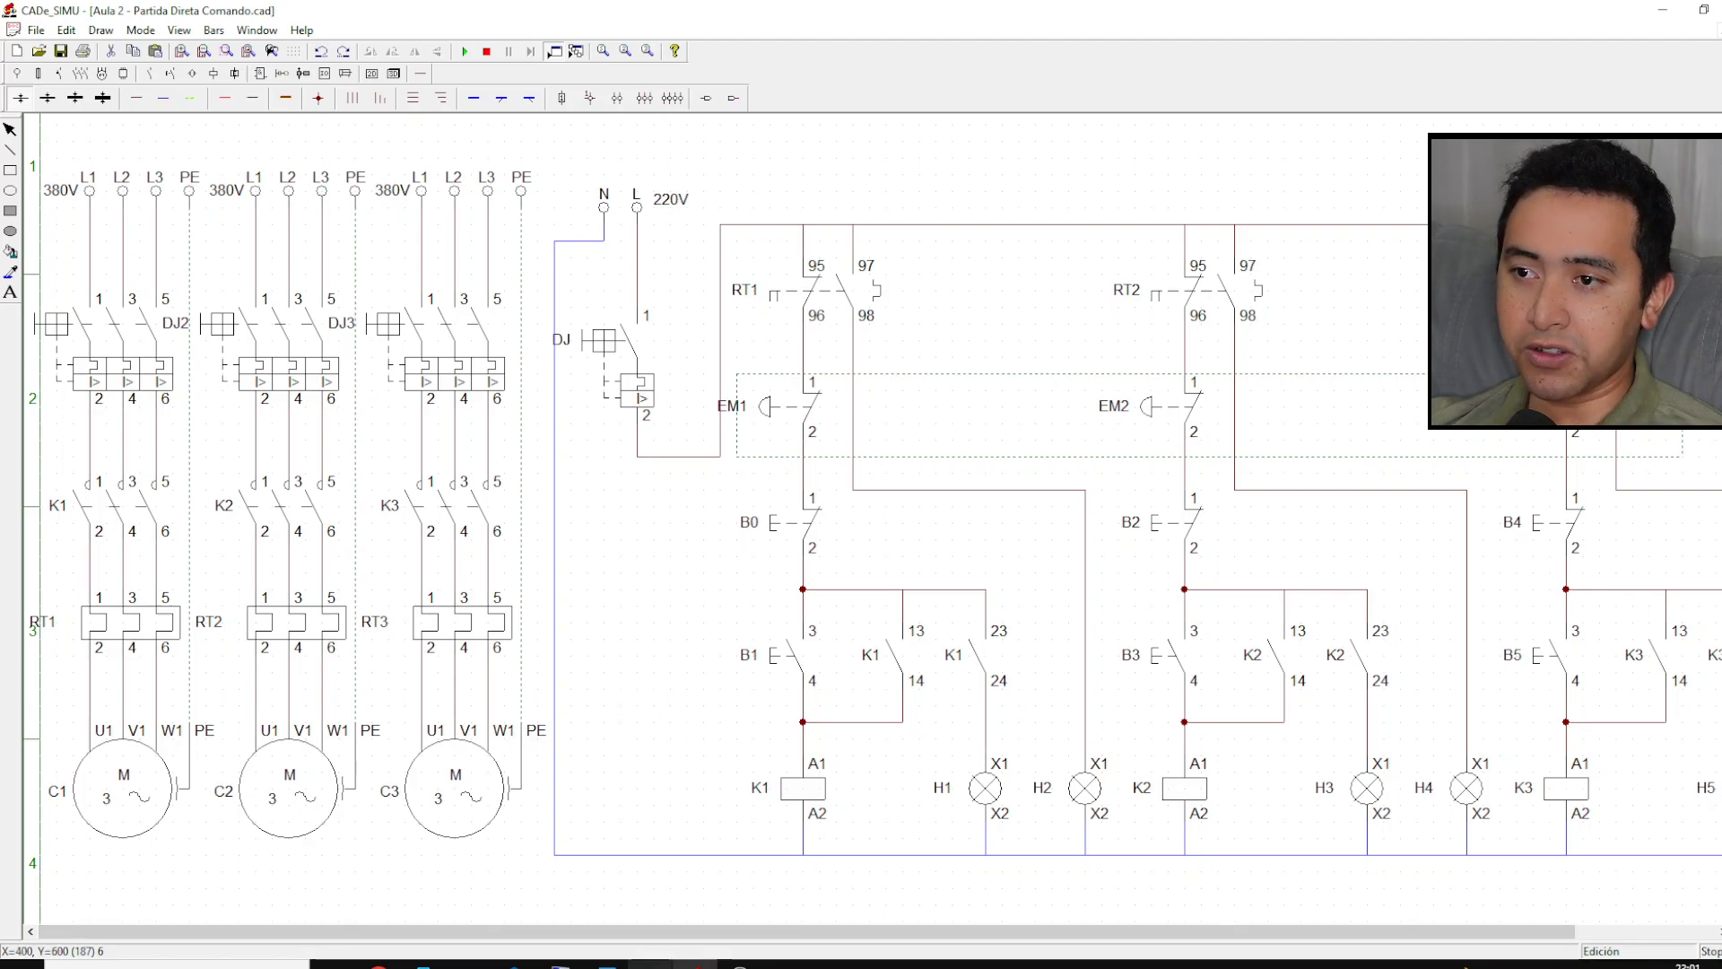
Step: Review the conveyor sketch of C1, C2 and C3 in Microsoft Whiteboard and return to CADe_SIMU
left_click(650, 965)
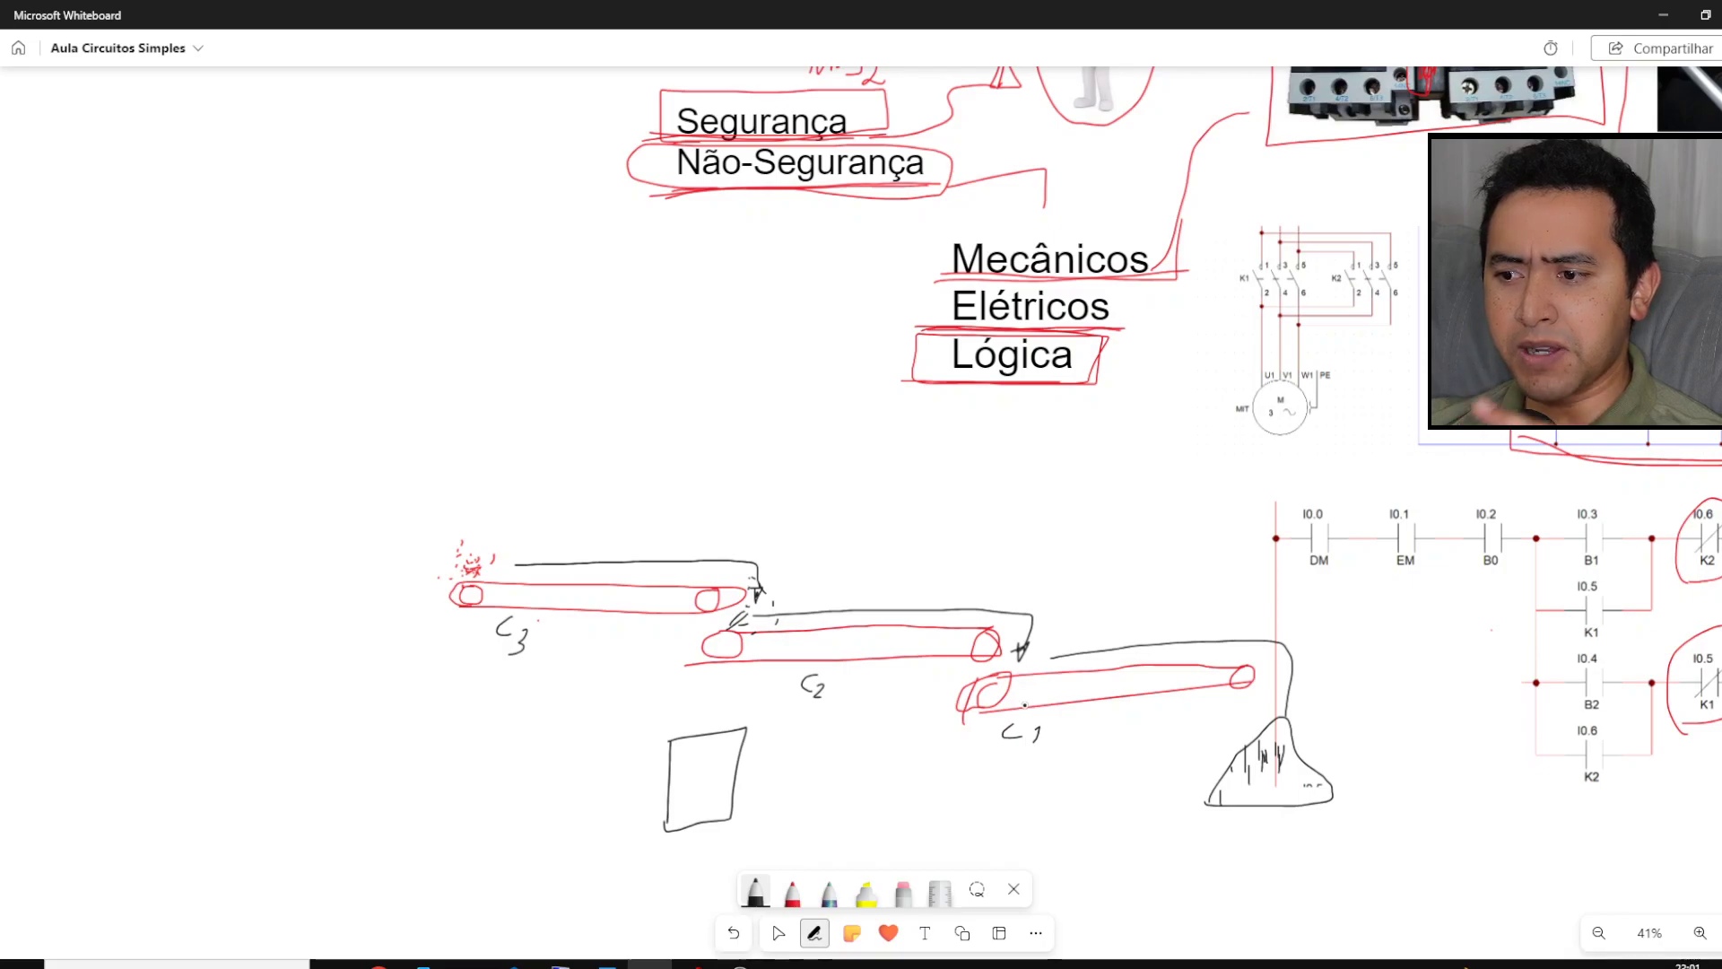
left_click(696, 966)
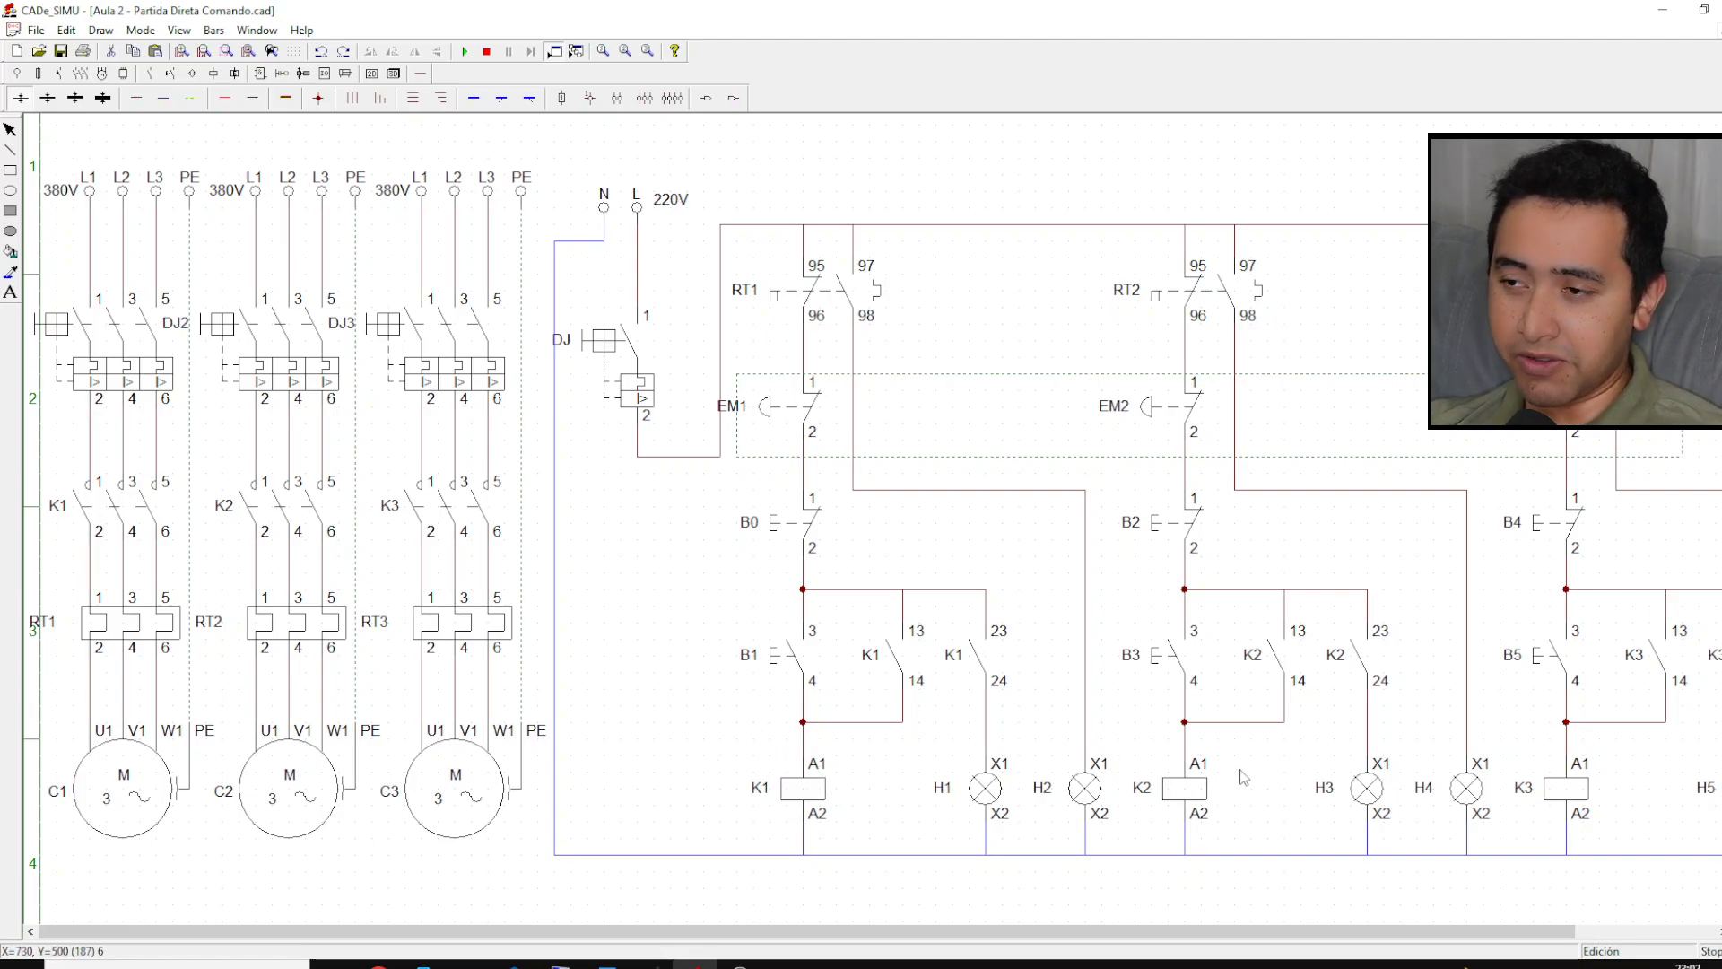
Step: Delete the wires and junction joining B3 and the K2 13-14 contact to coil K2, and the wire below the coil
scroll(1313, 768, "up", 1)
scroll(1330, 664, "down", 1)
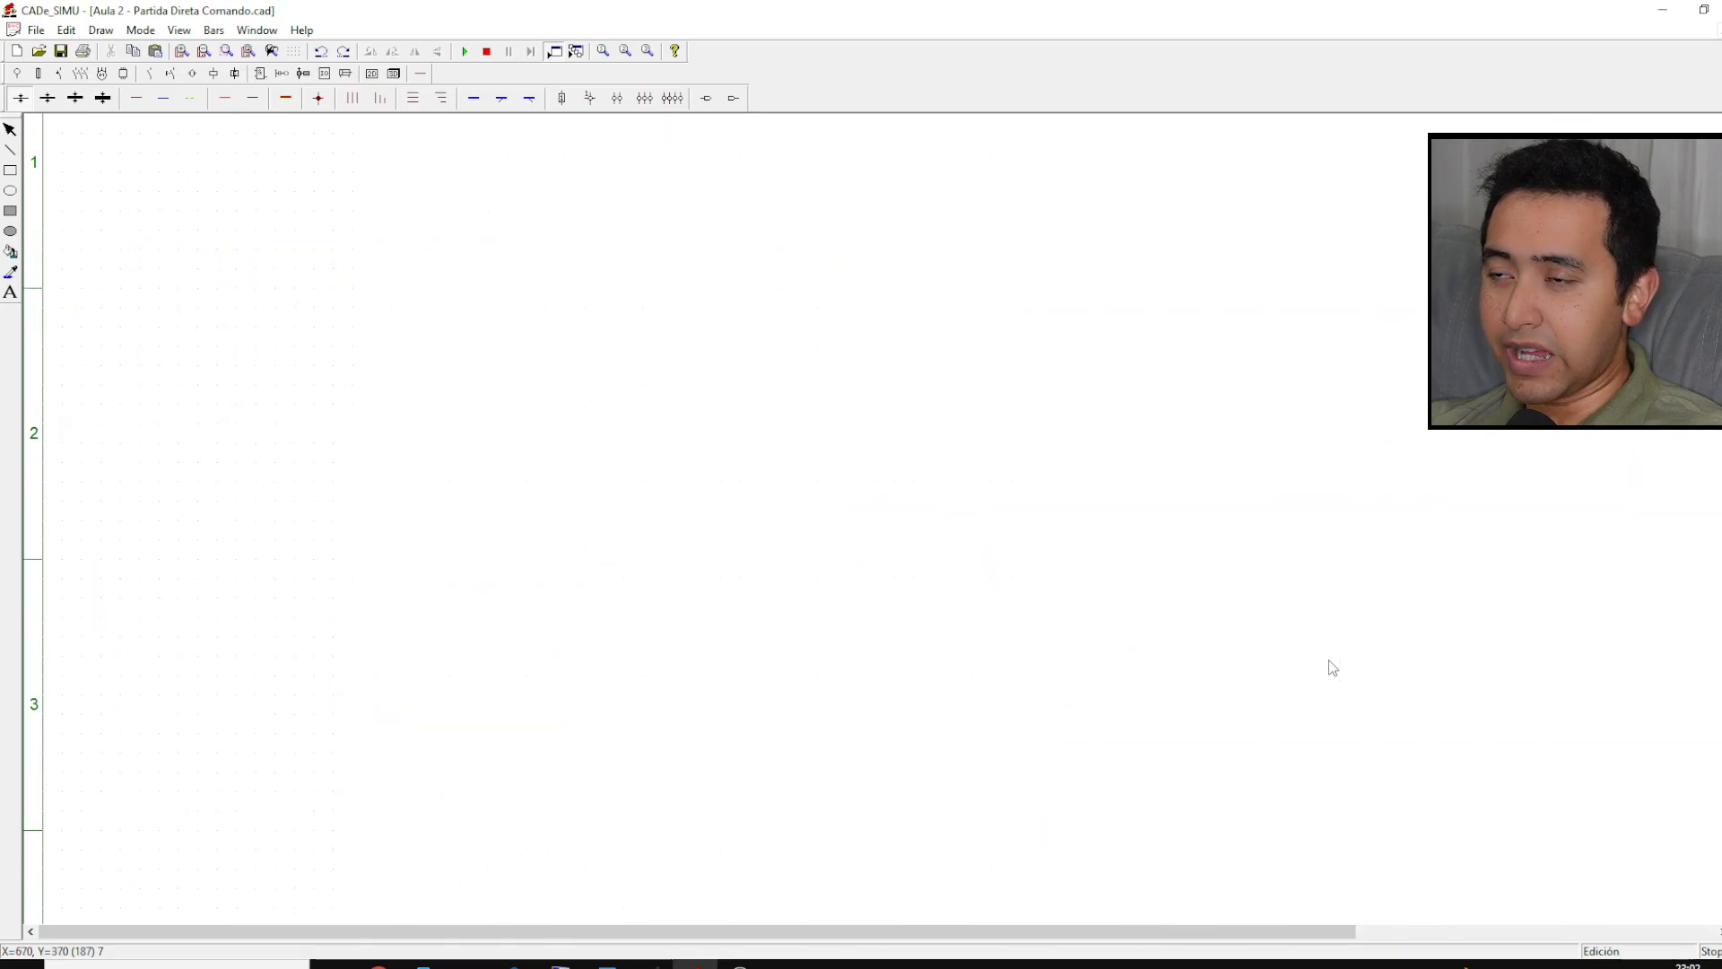
scroll(1329, 664, "down", 1)
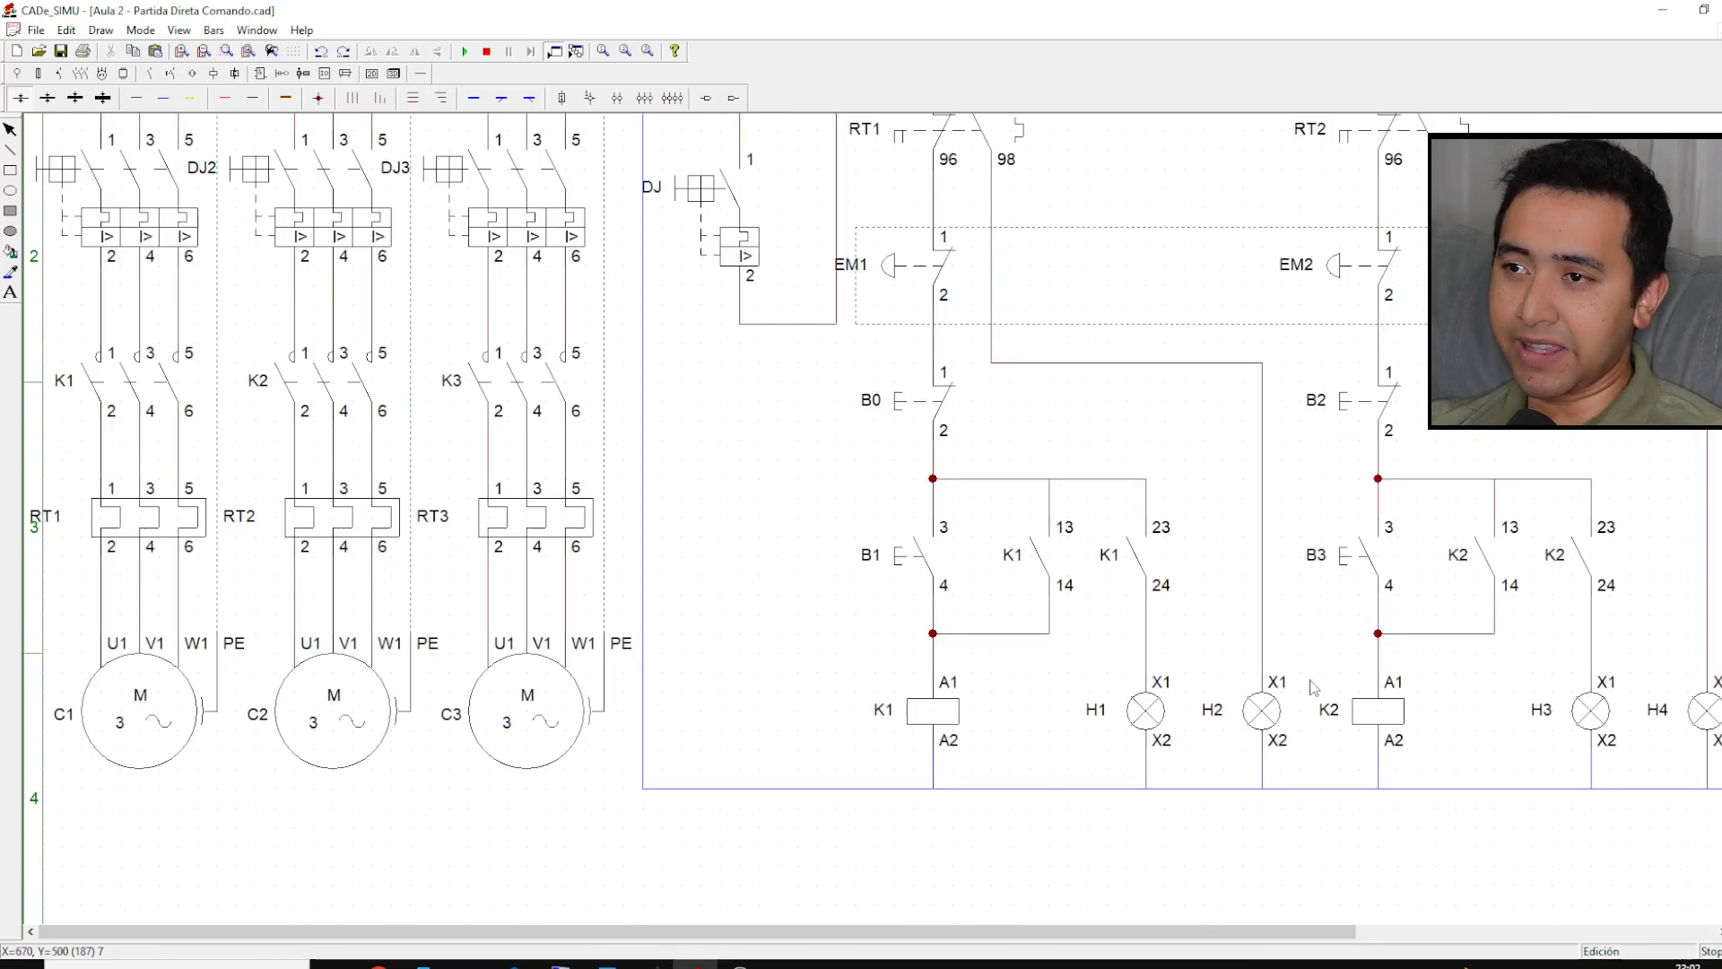
scroll(1313, 687, "up", 1)
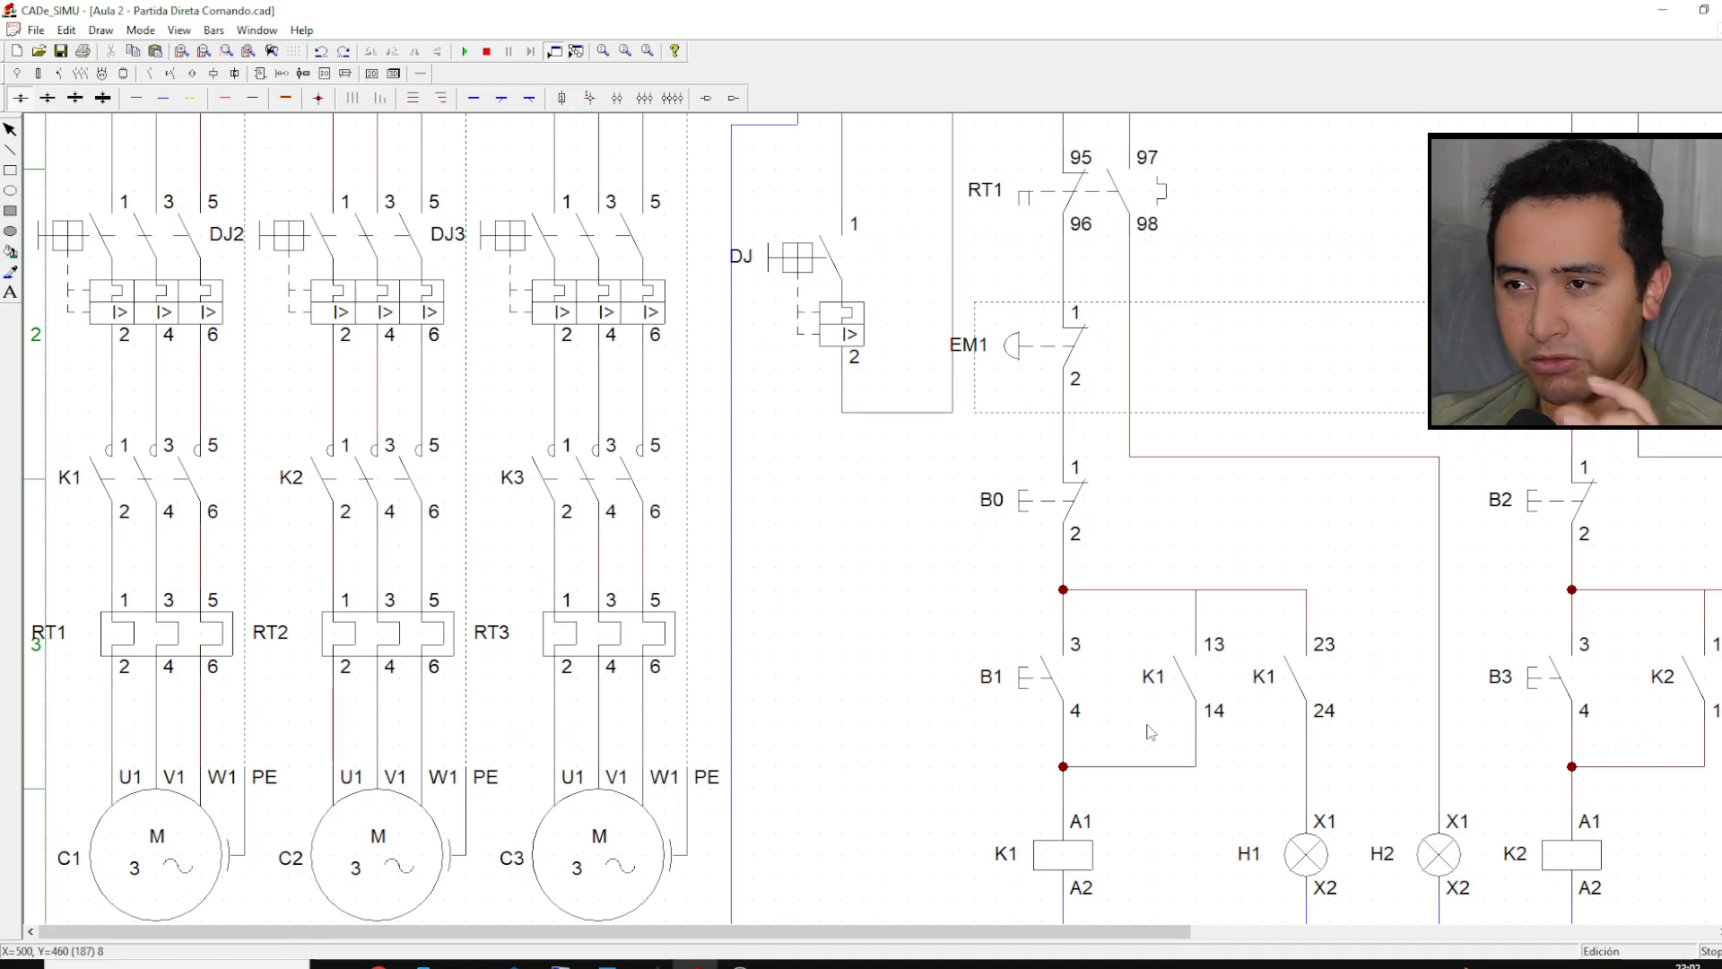
scroll(1181, 708, "down", 1)
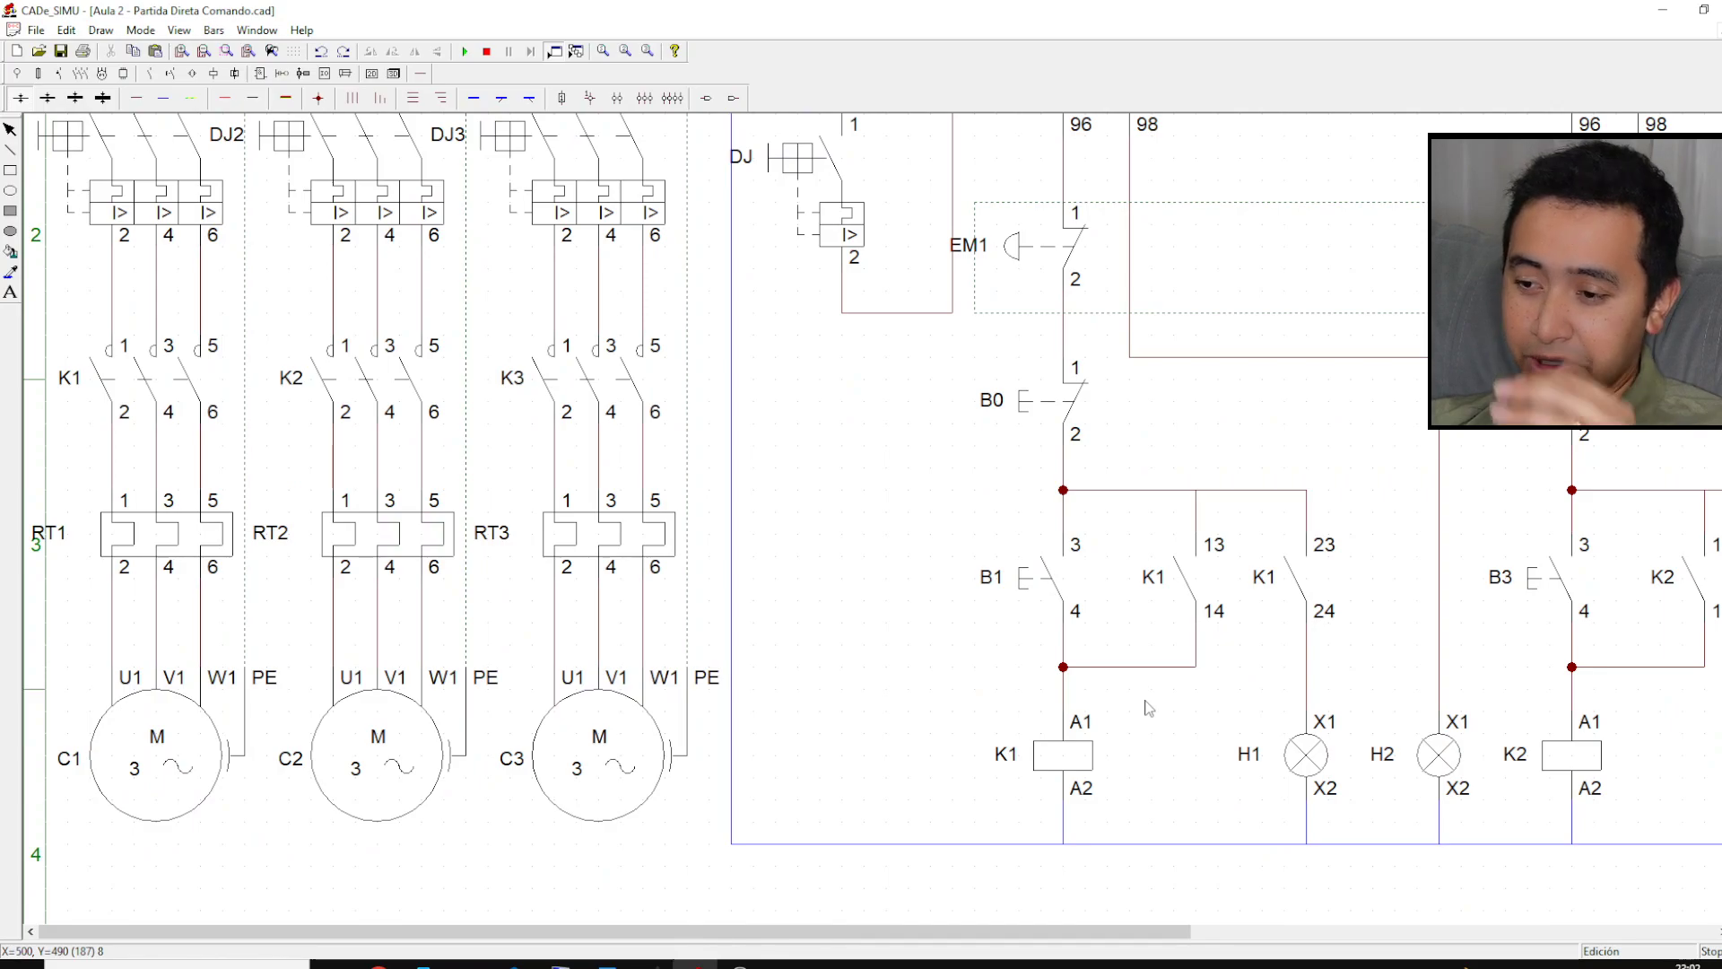
left_click_drag(1045, 930, 1430, 896)
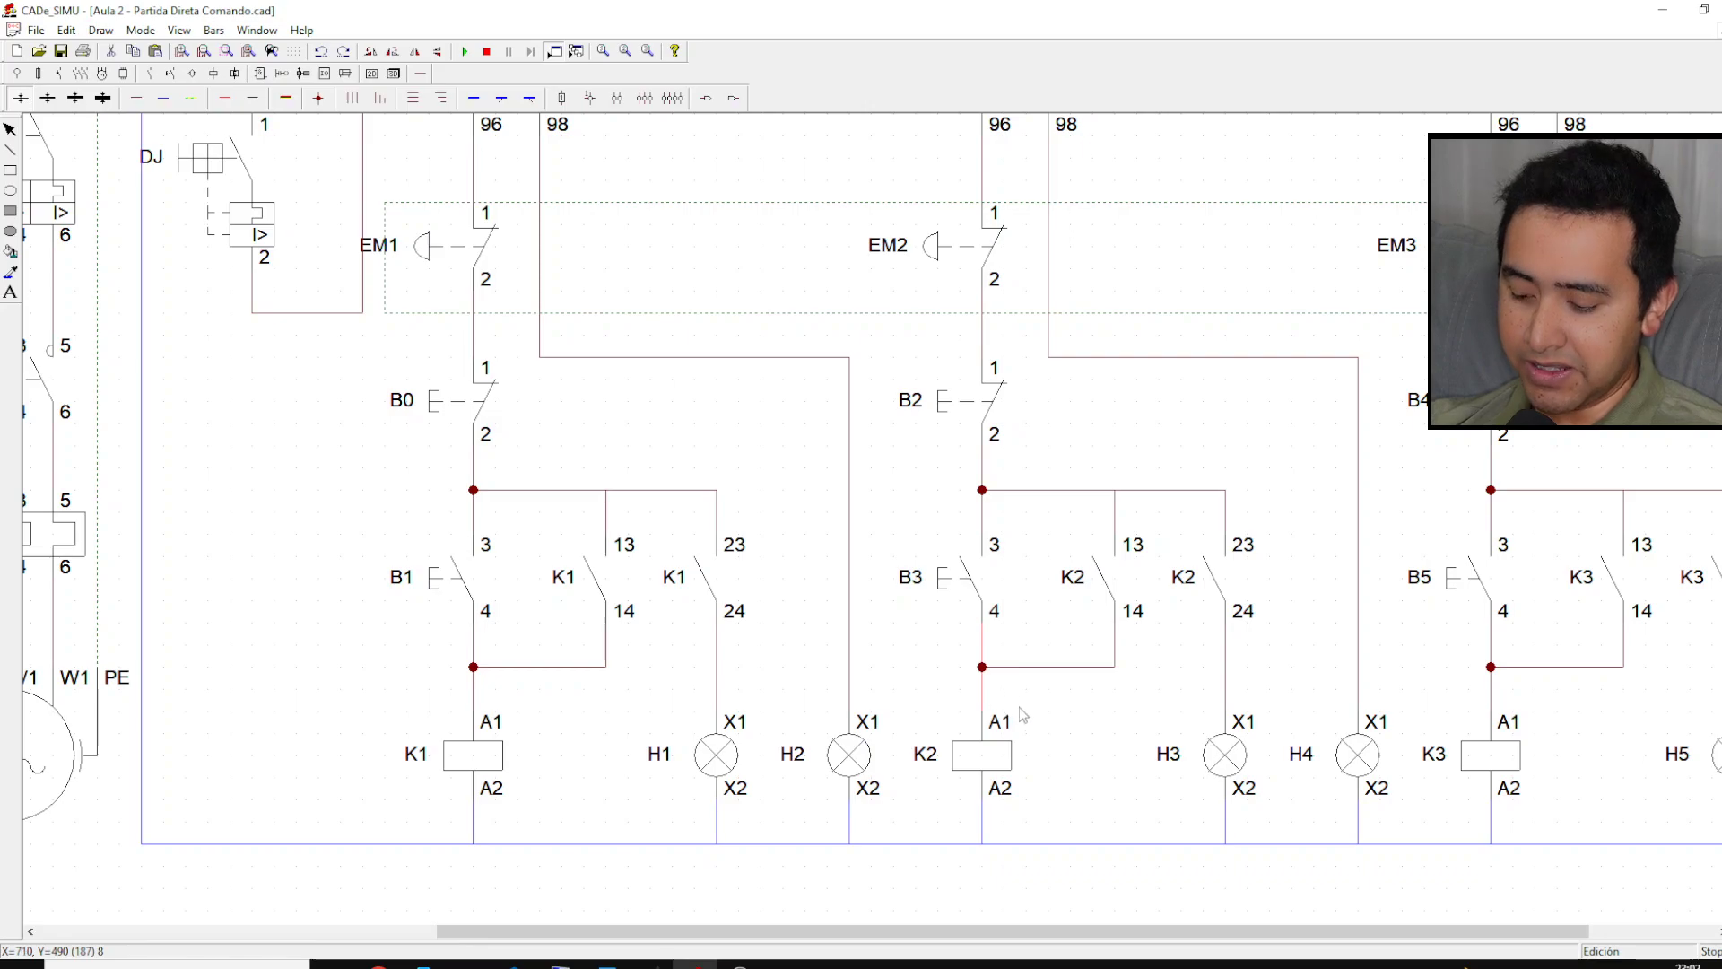
key("Delete")
left_click(1029, 683)
key("Delete")
left_click(991, 685)
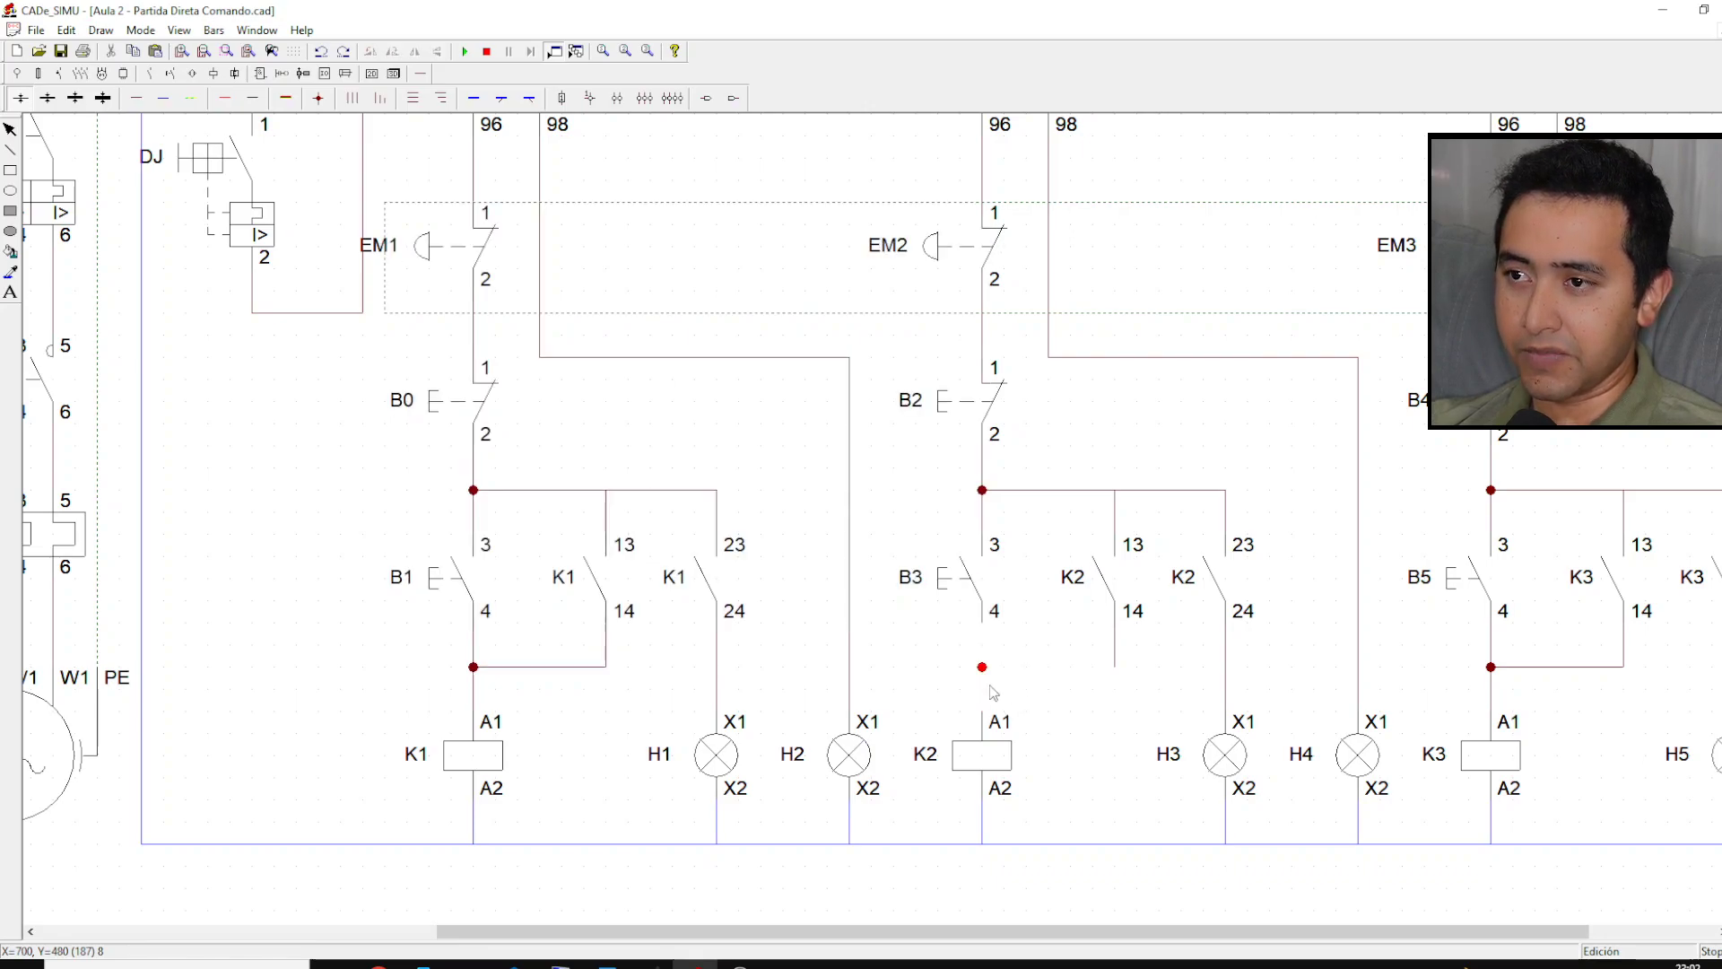
key("Delete")
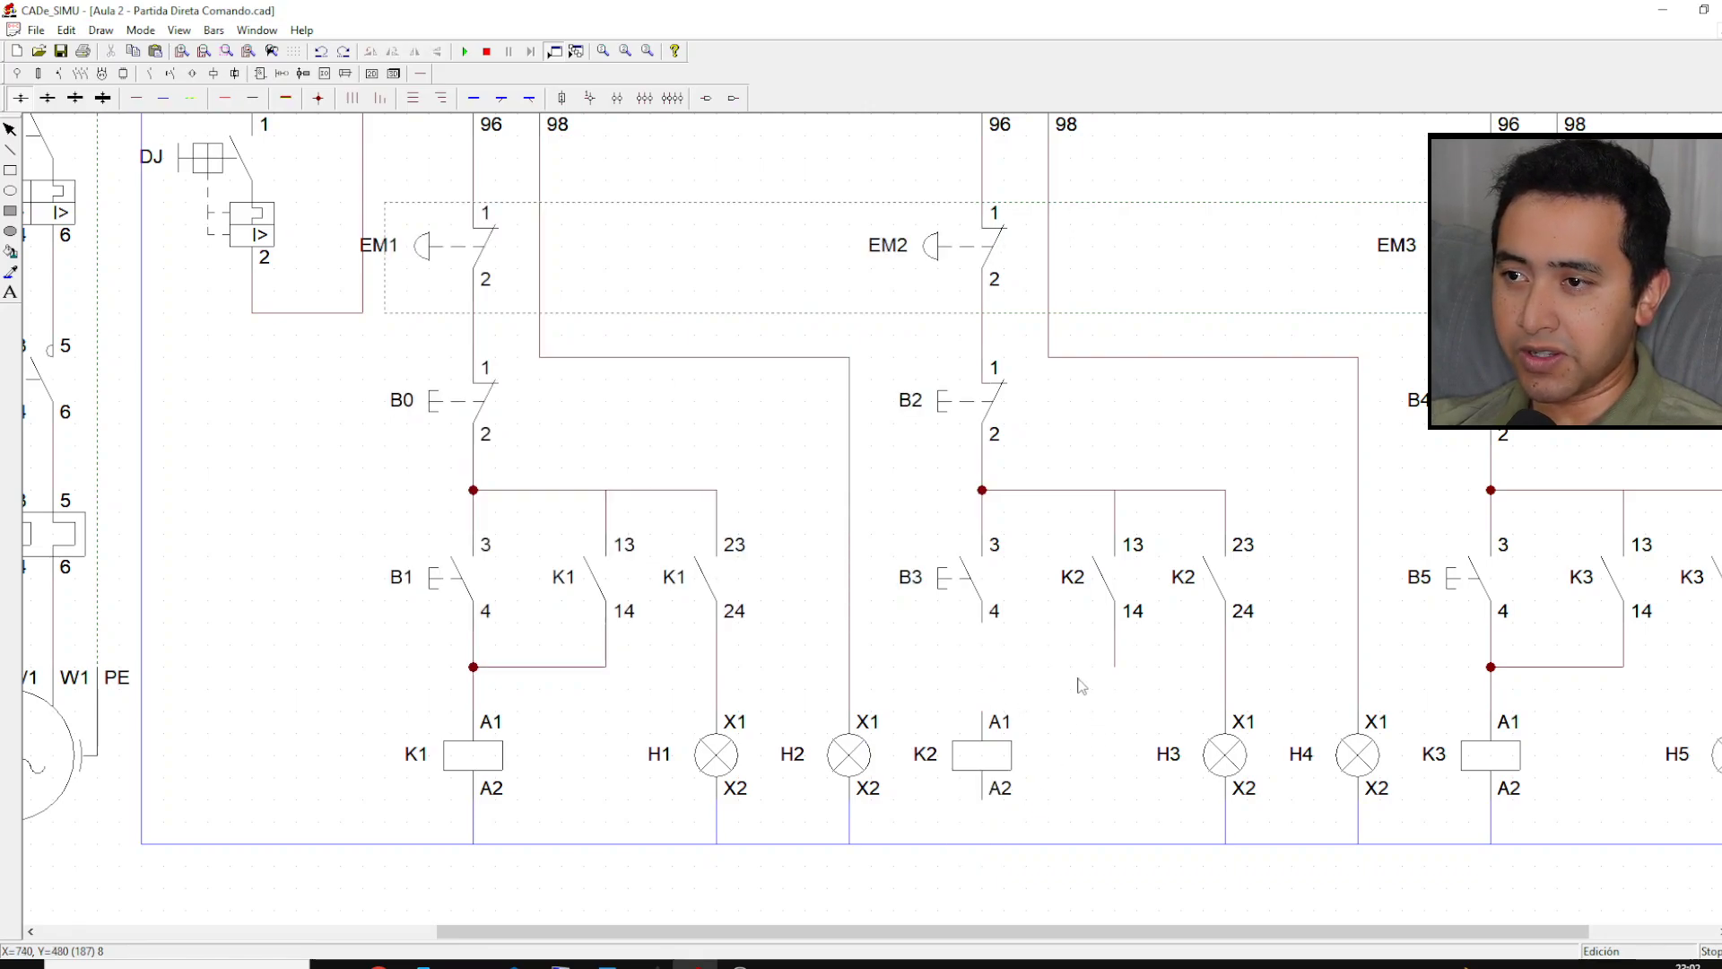
Step: Delete the blue neutral wire segments running from lamp H2 to lamp H6 beneath the second and third control circuits
scroll(1081, 686, "down", 2)
left_click(1082, 745)
key("Delete")
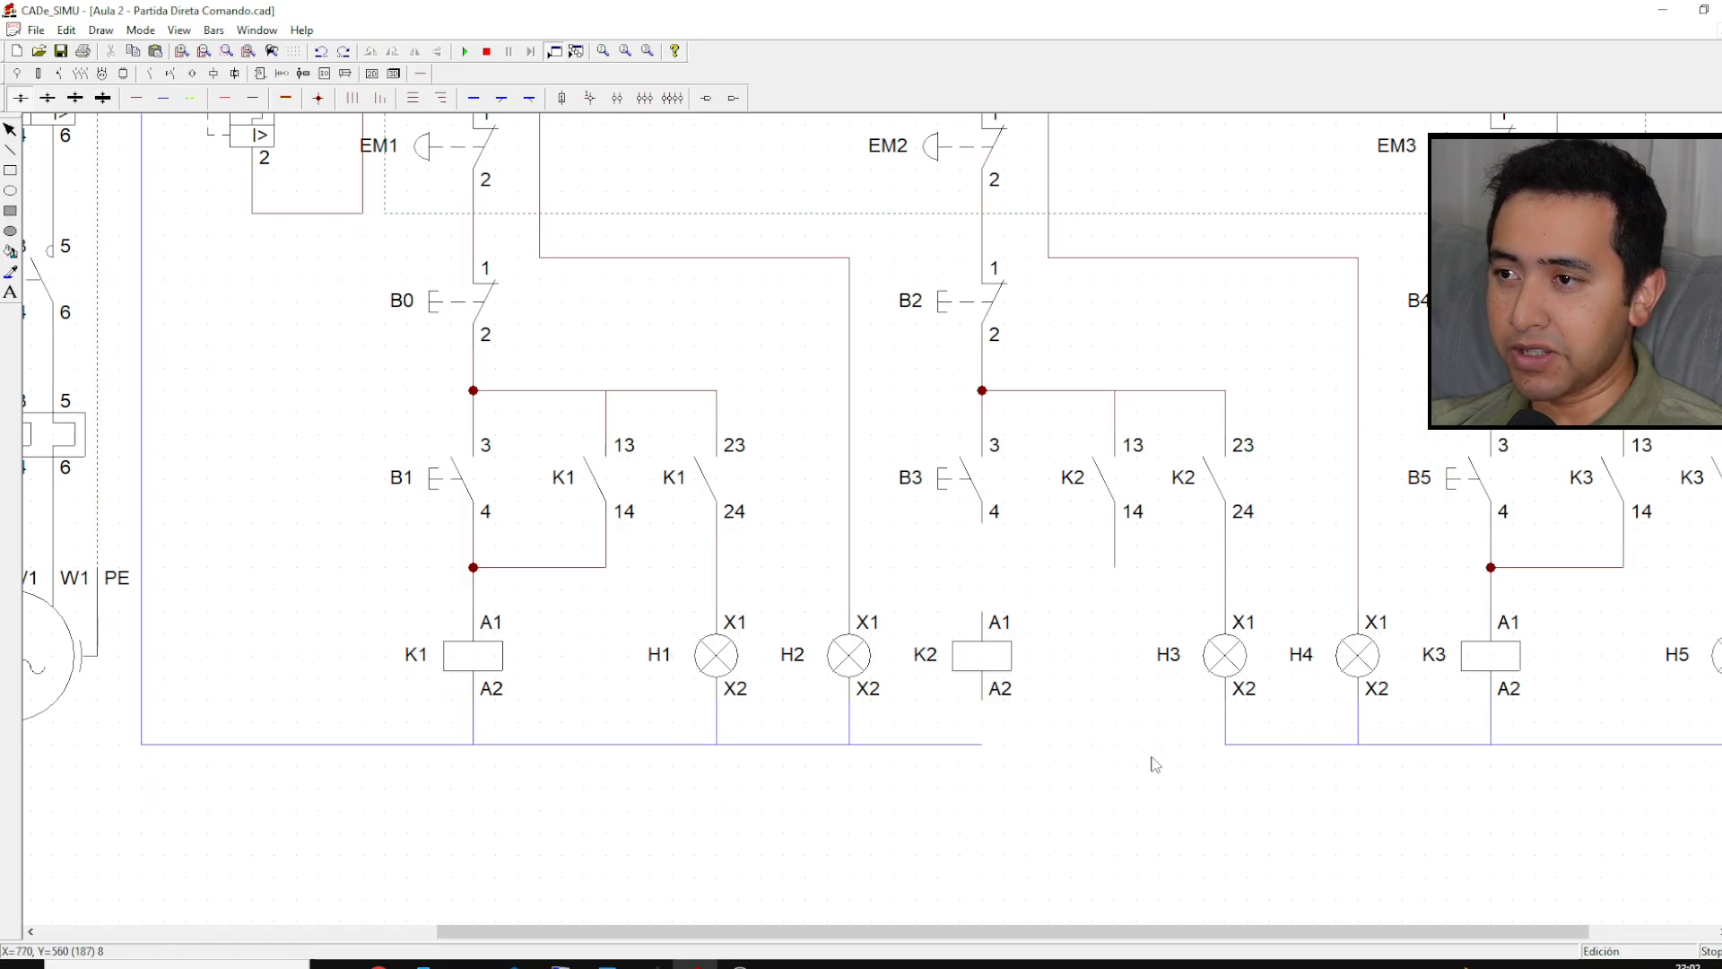
left_click(1259, 754)
key("Delete")
left_click(1426, 753)
key("Delete")
left_click(1498, 756)
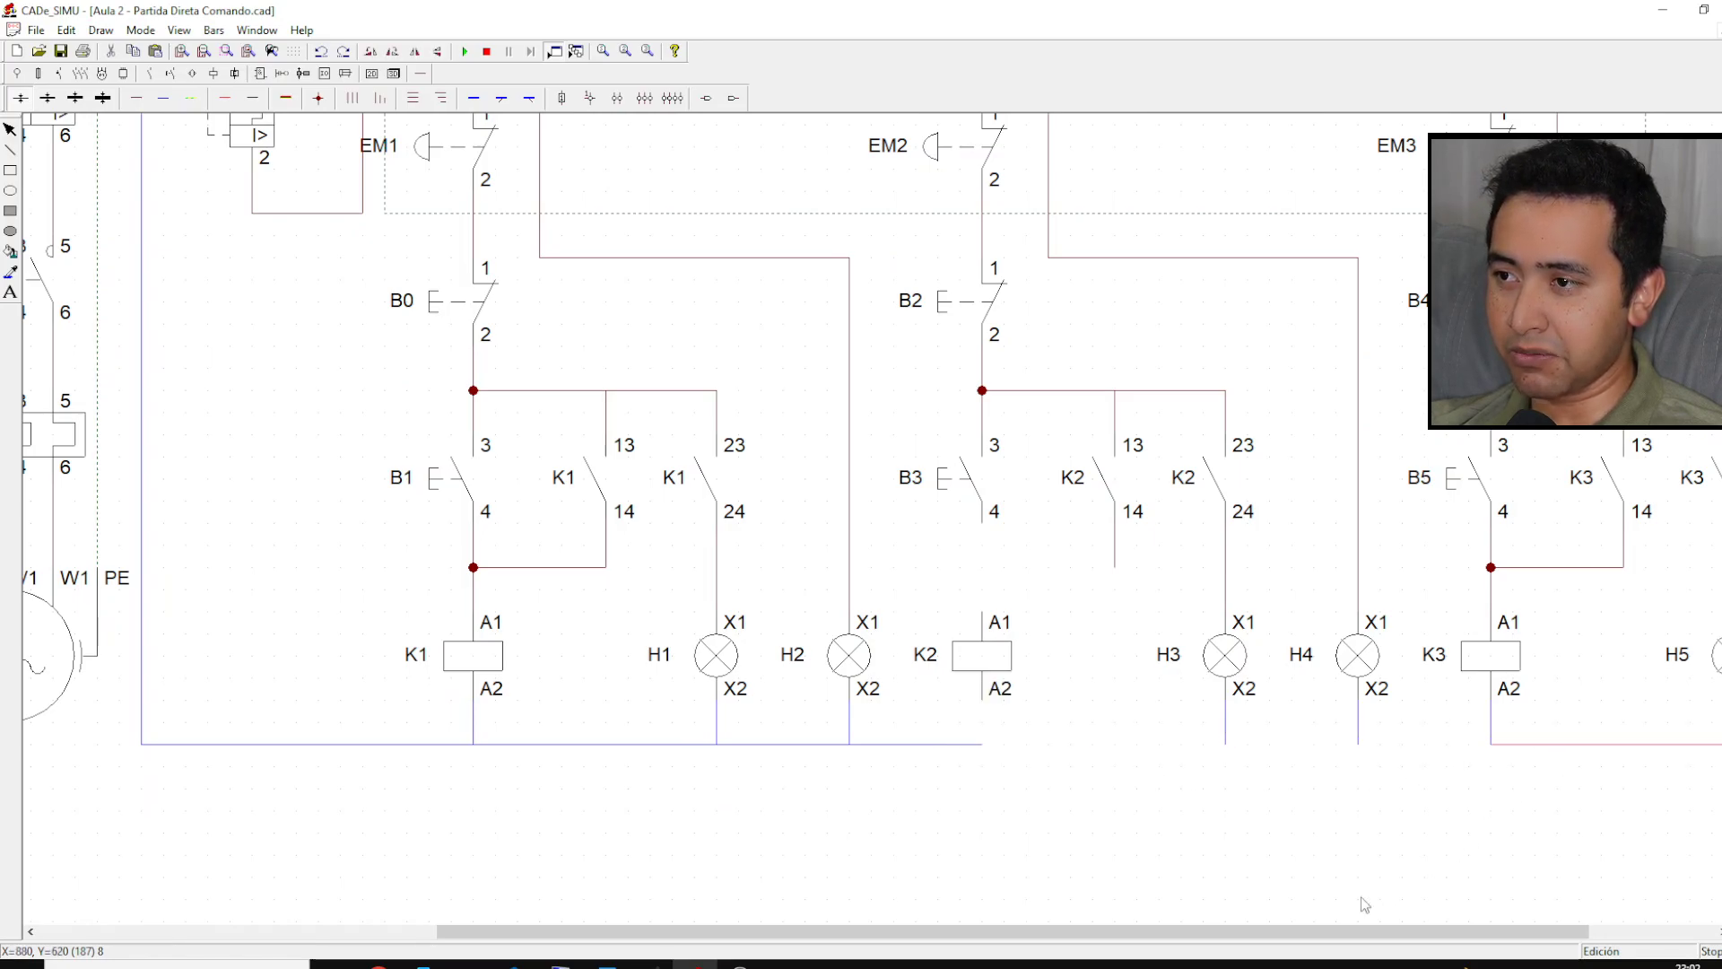
key("Delete")
left_click_drag(1217, 932, 1485, 930)
left_click(1602, 745)
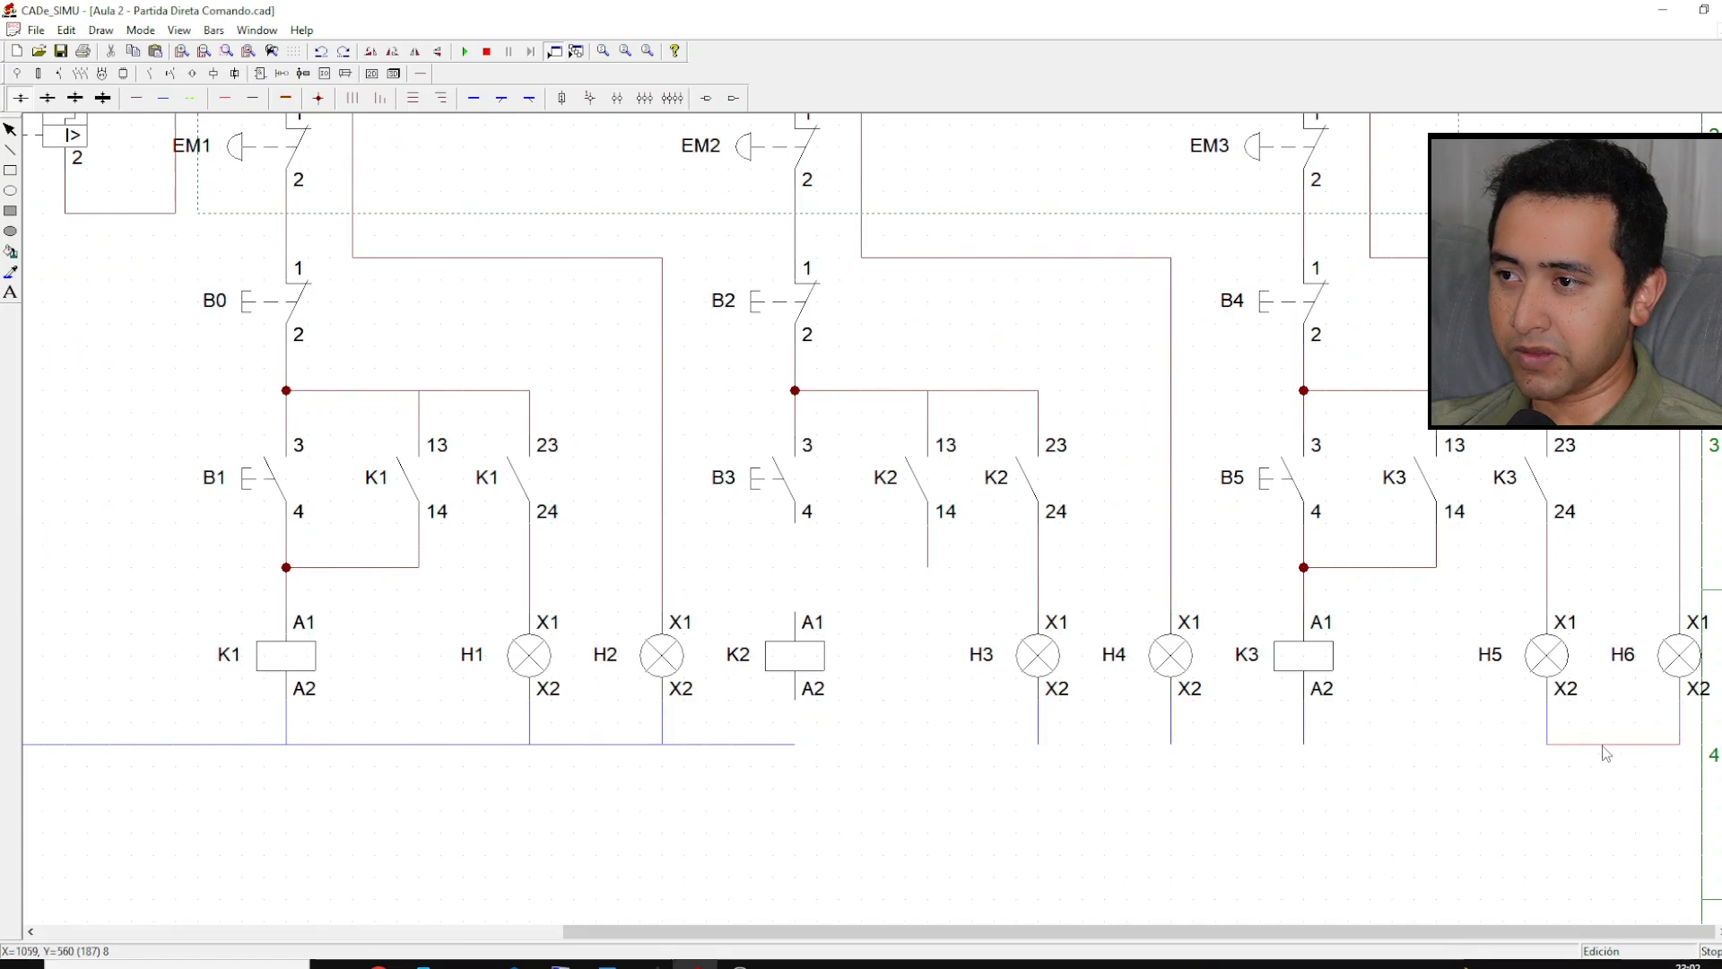
key("Delete")
left_click(750, 755)
key("Delete")
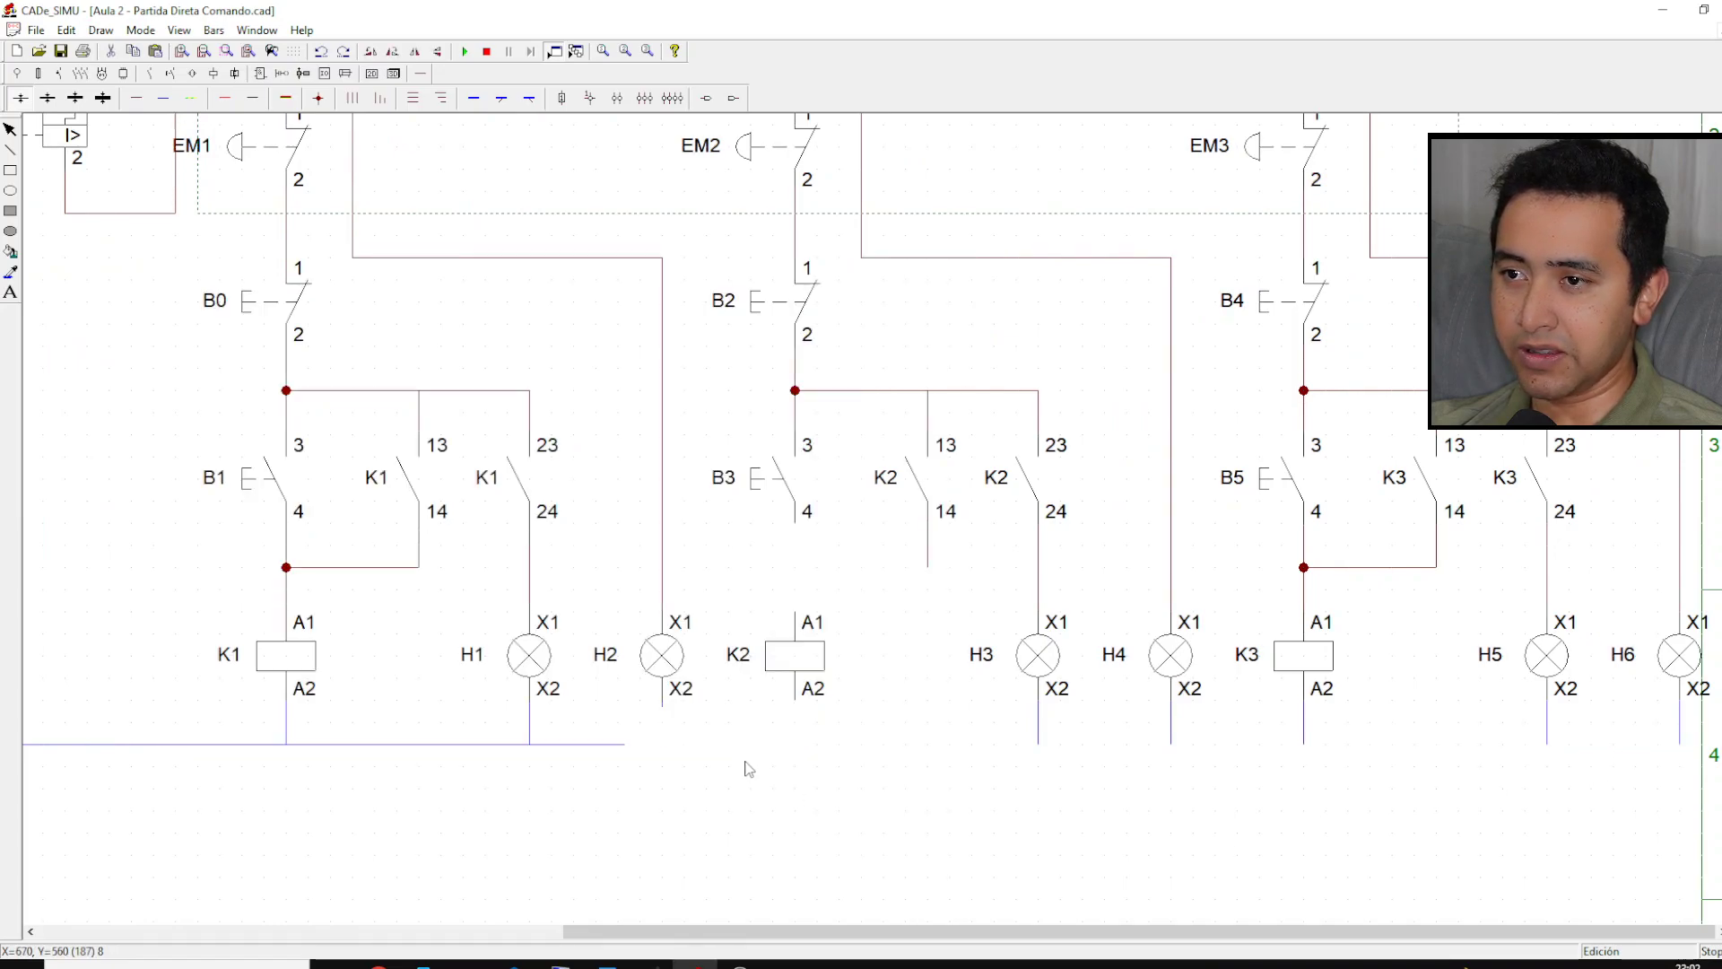
Step: Move coil K2 lower in its branch and delete the leftover wire stub under the K2 13-14 contact
left_click_drag(804, 662, 806, 774)
left_click(916, 786)
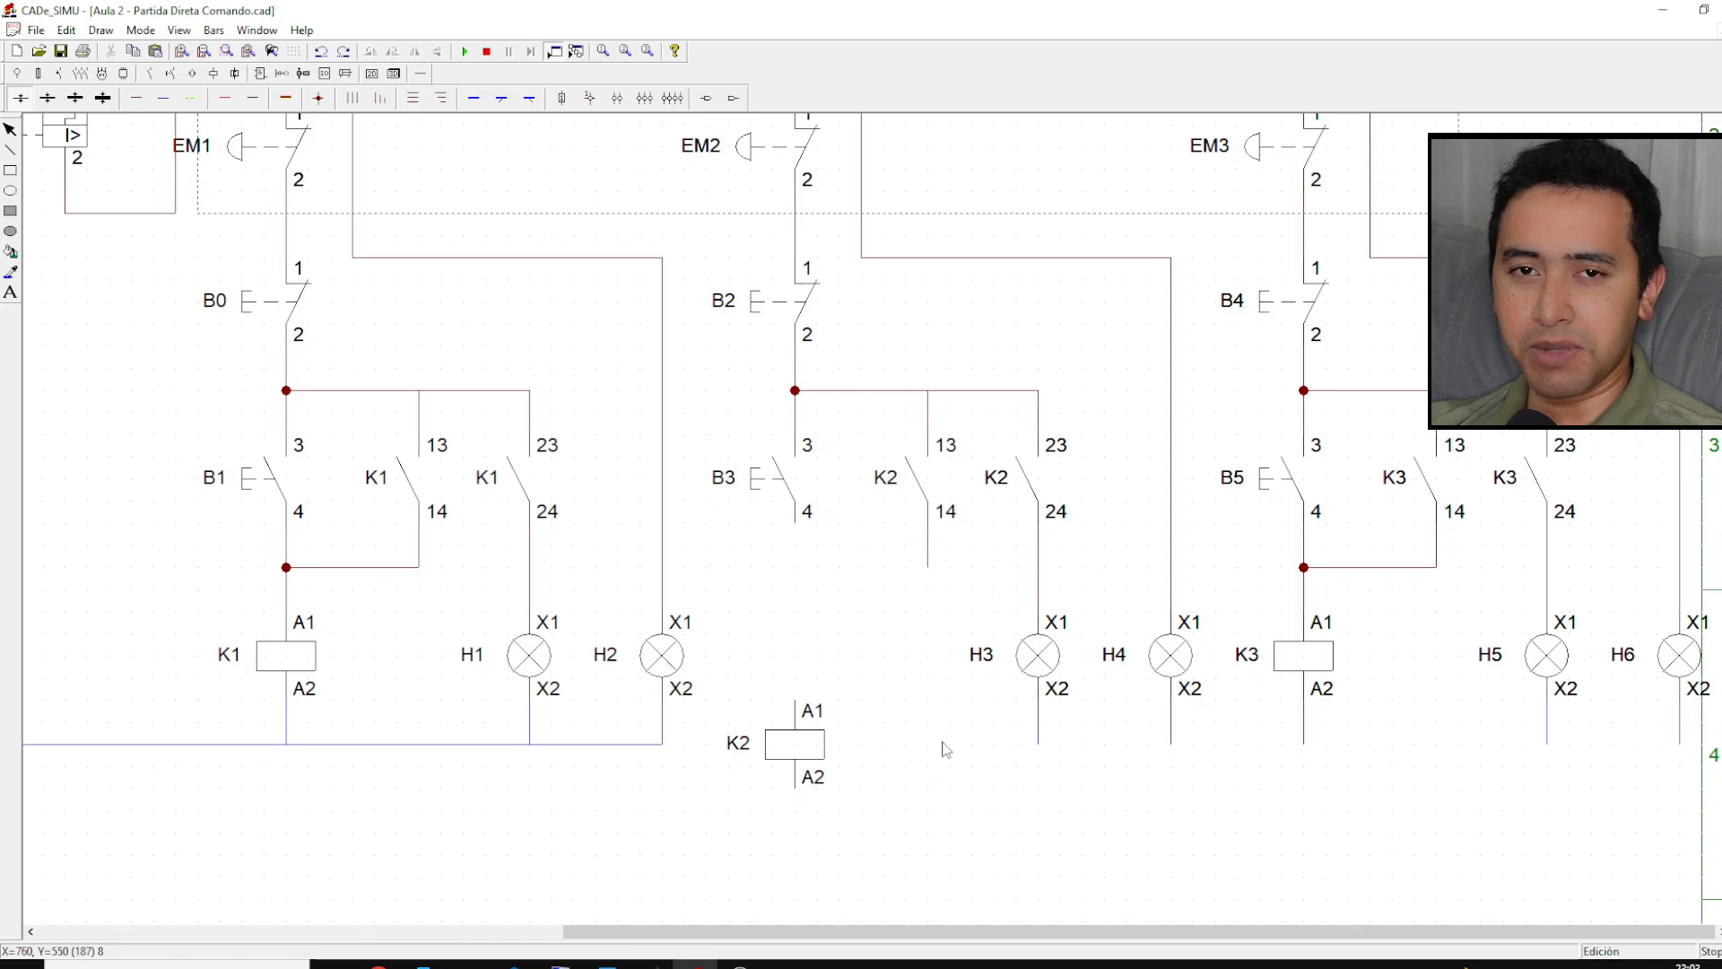
key("ctrl+z")
key("ctrl+y")
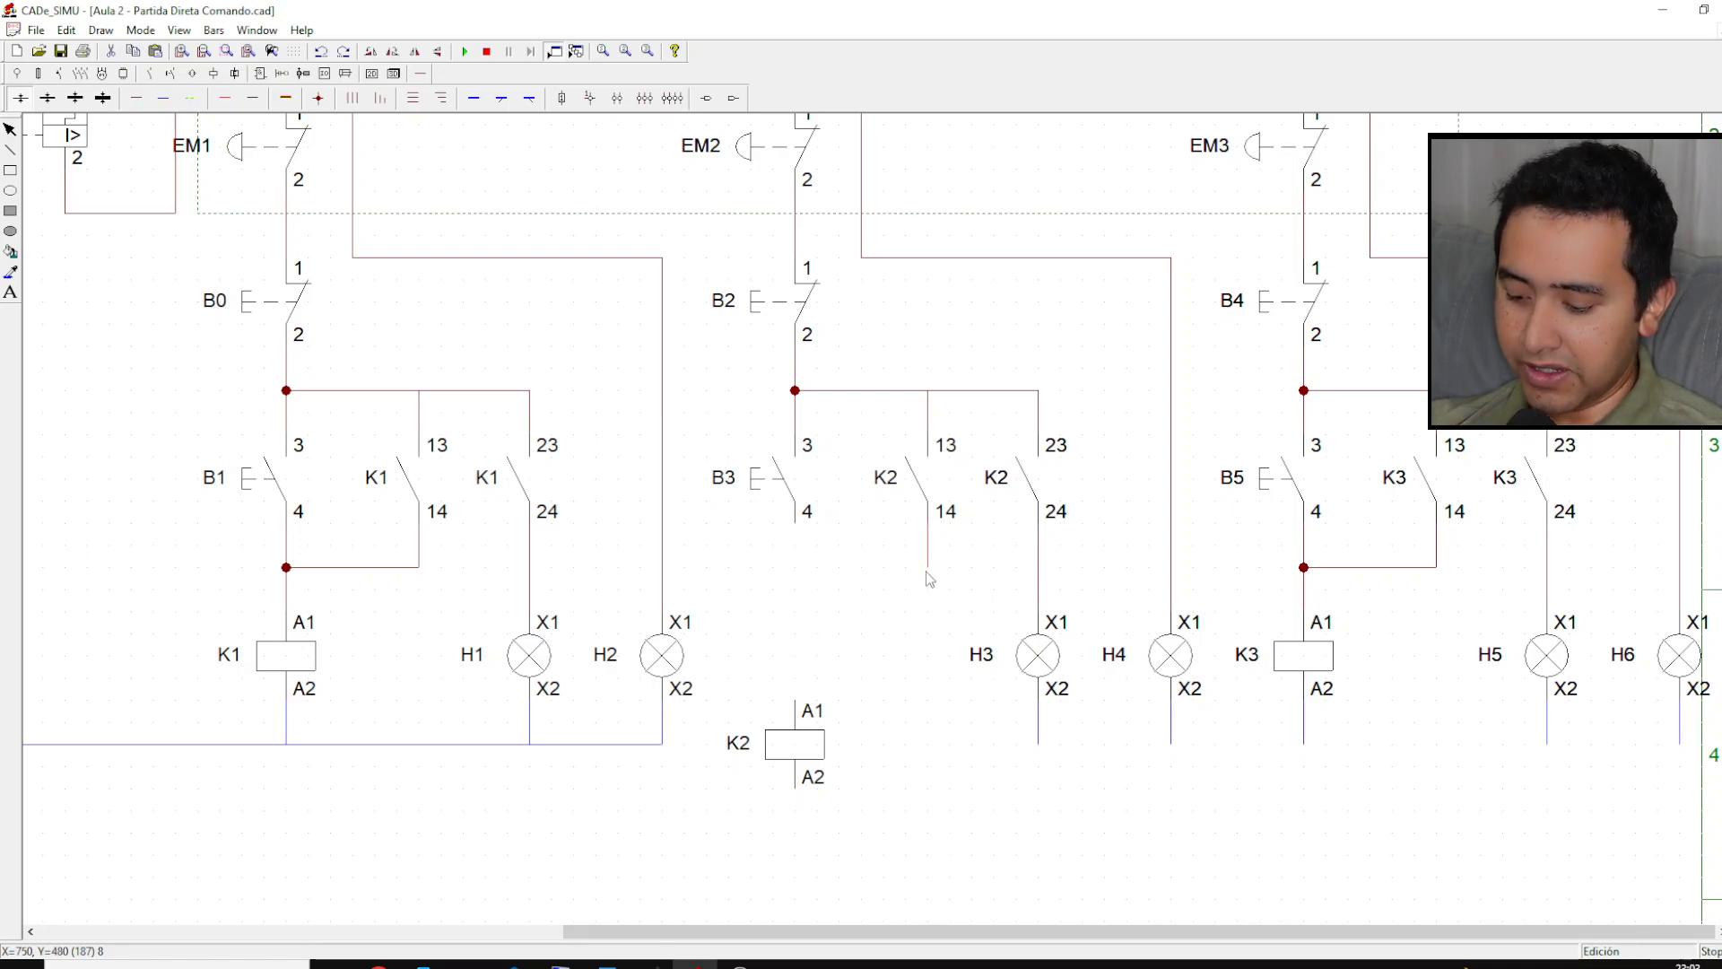
key("Delete")
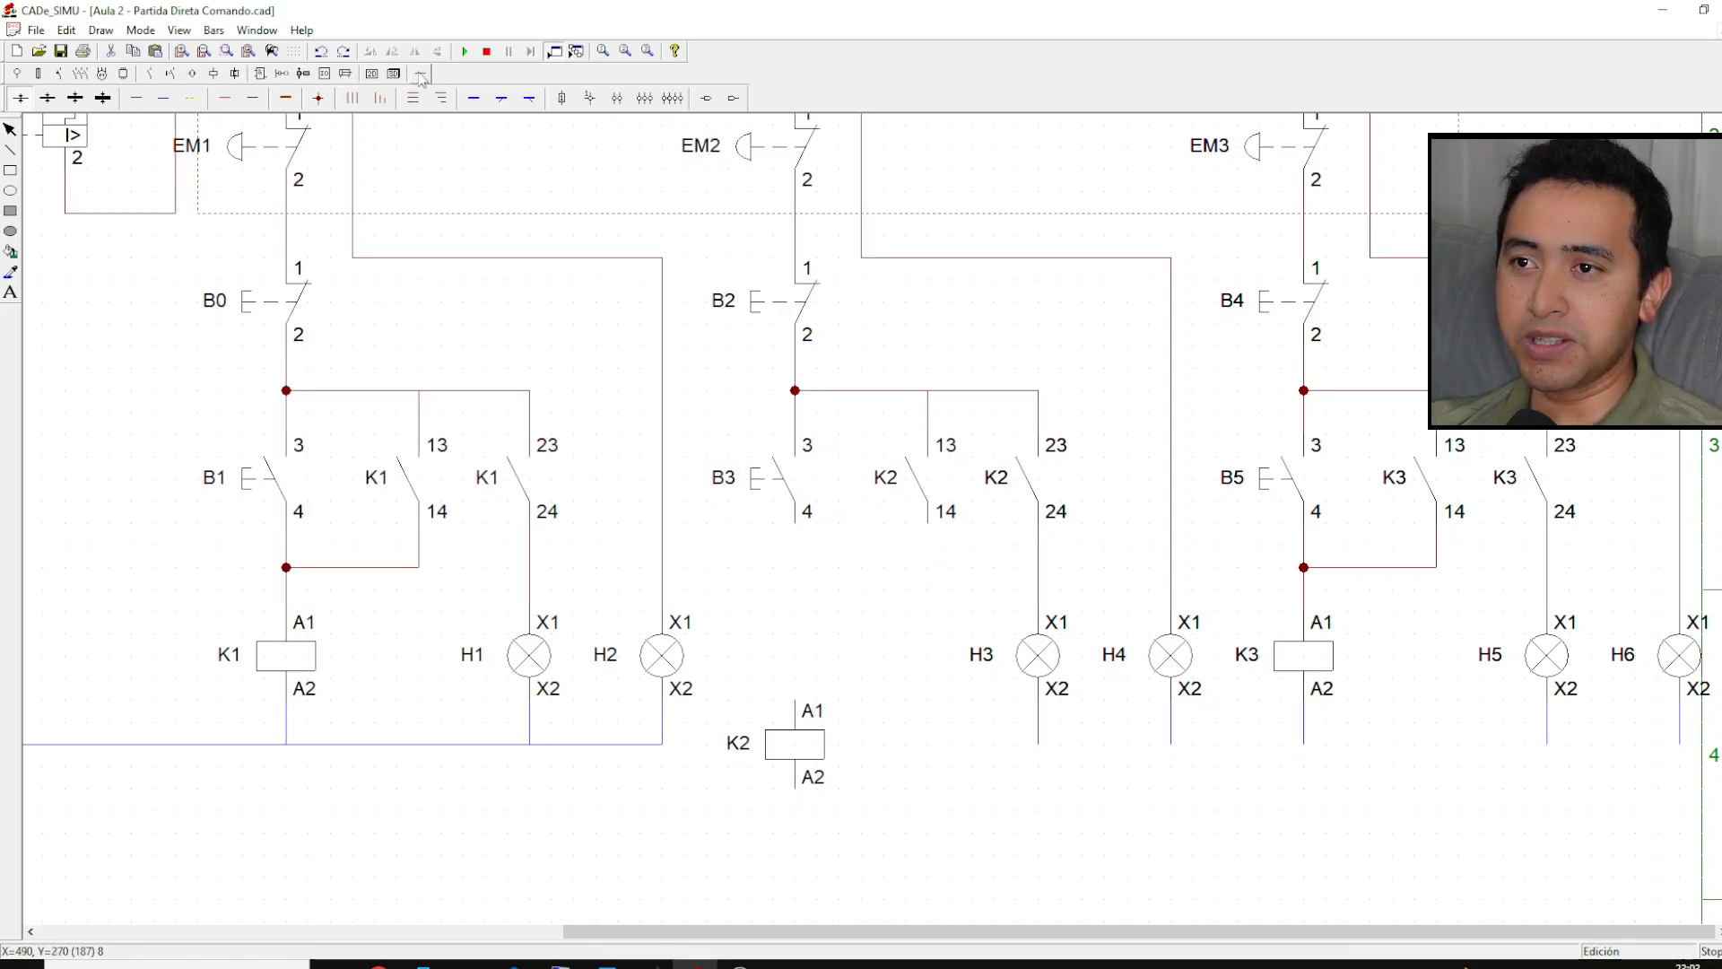
Step: Place a normally open auxiliary contact between pushbutton B3 and coil K2
left_click_drag(753, 929, 54, 942)
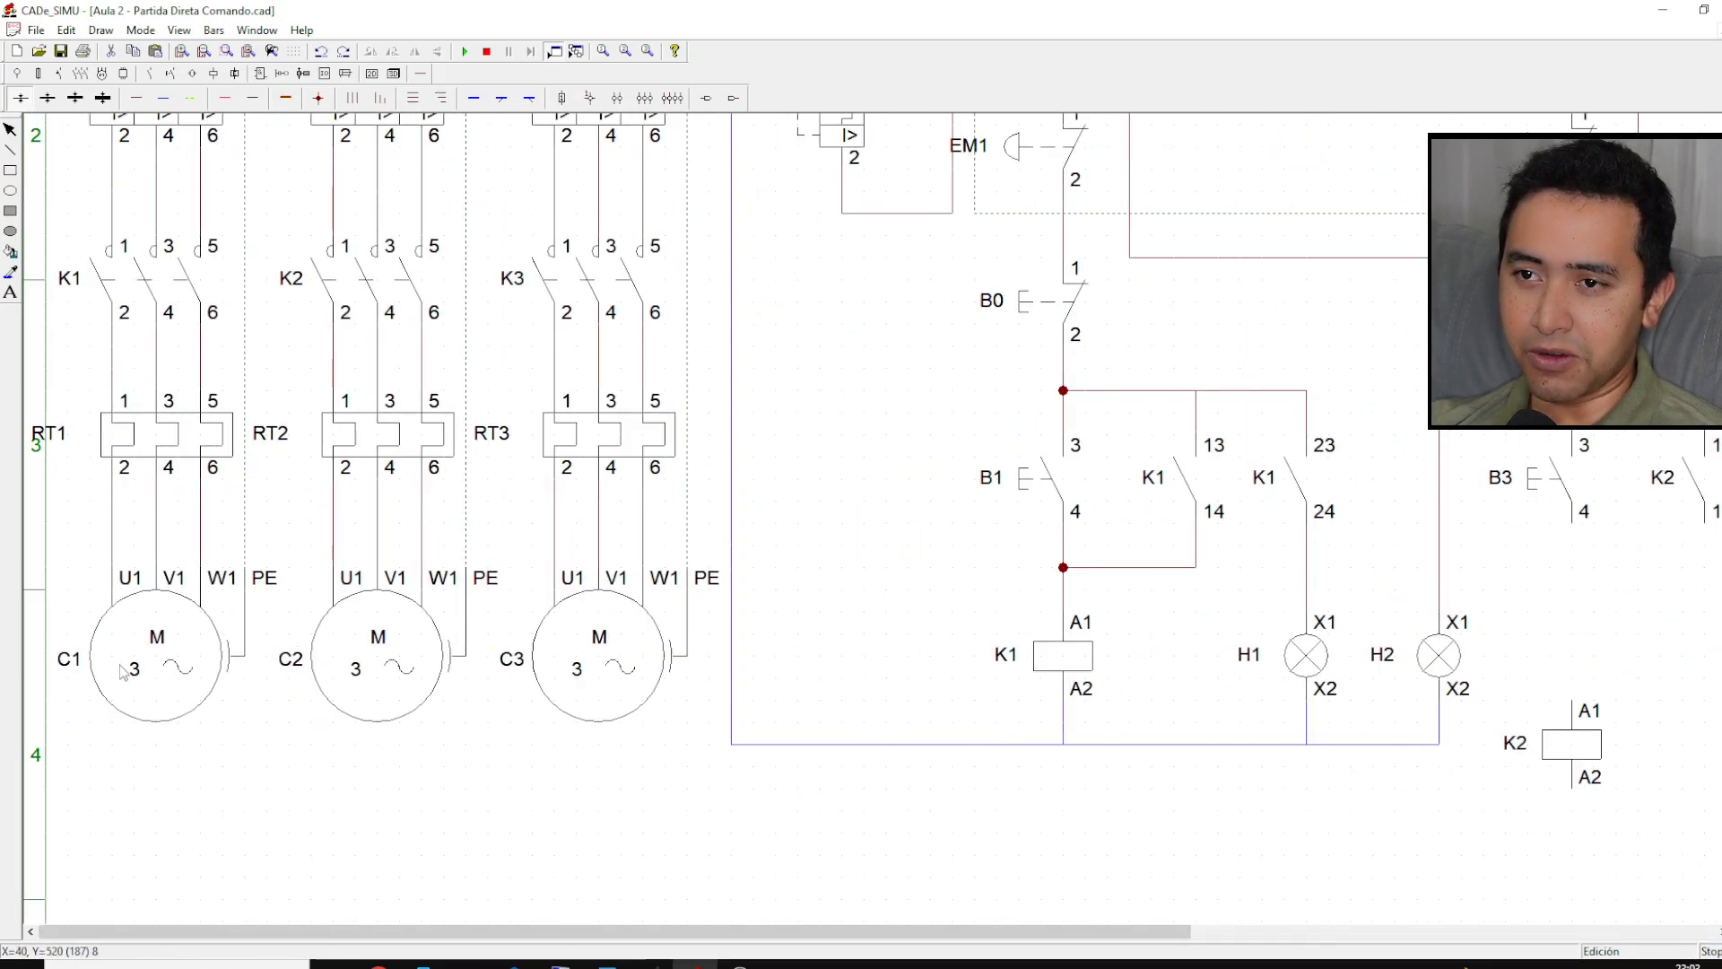
left_click_drag(301, 939, 649, 911)
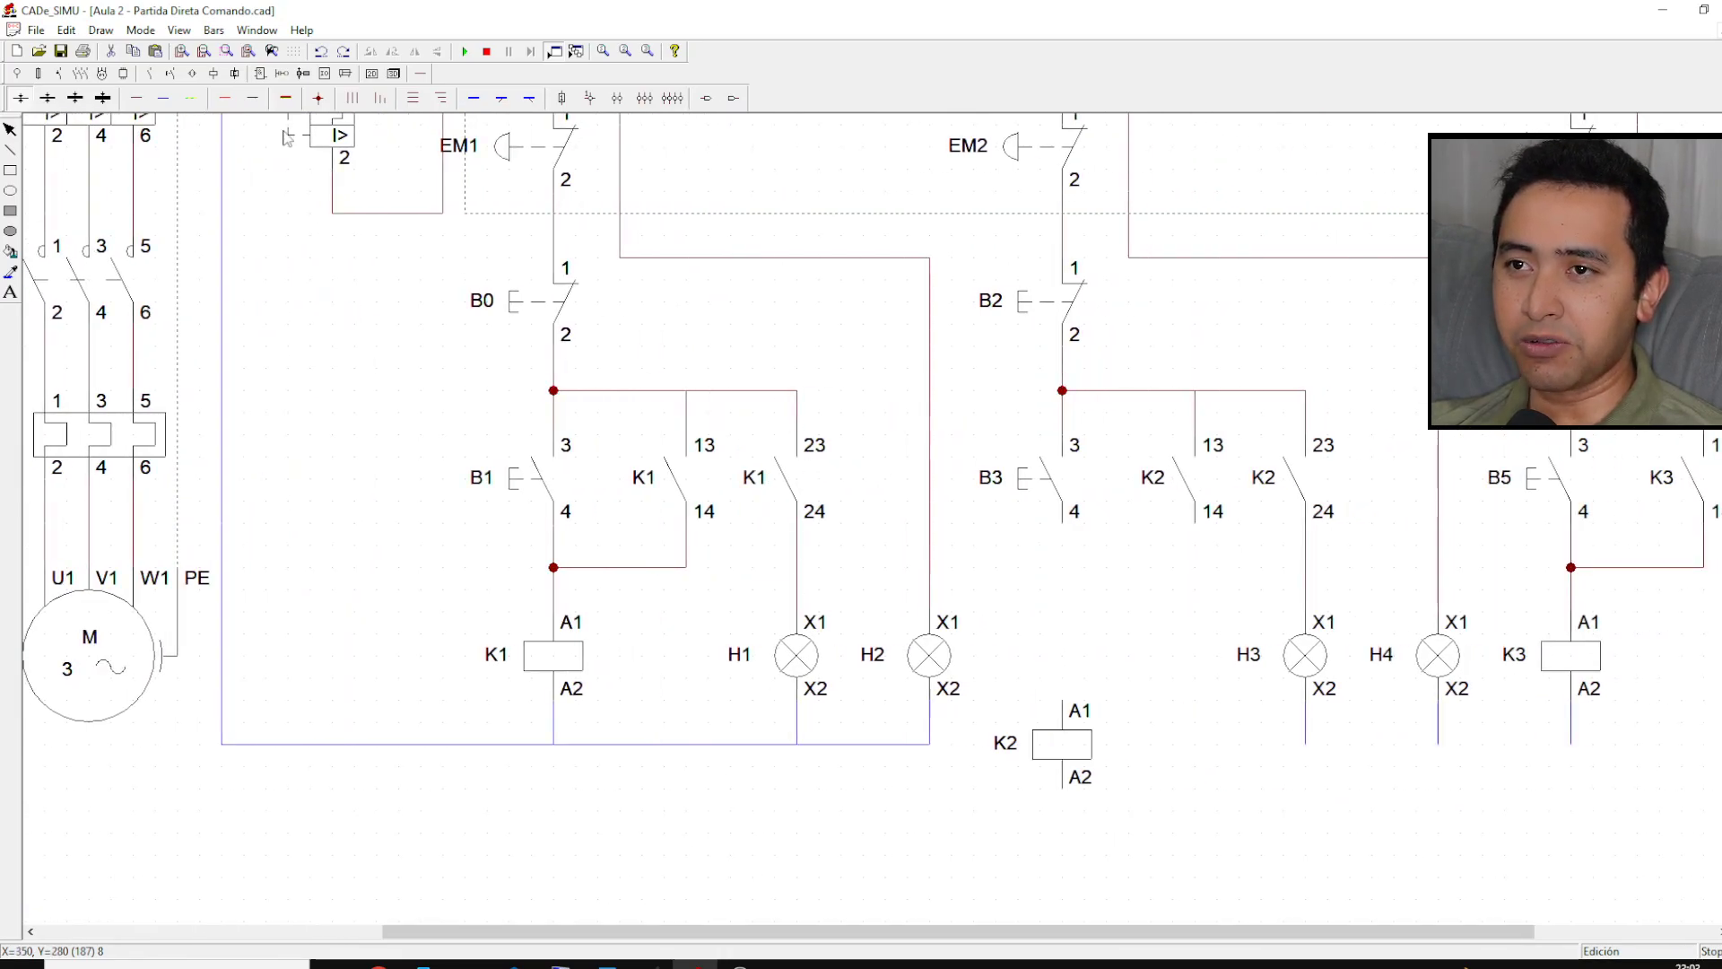
left_click(155, 74)
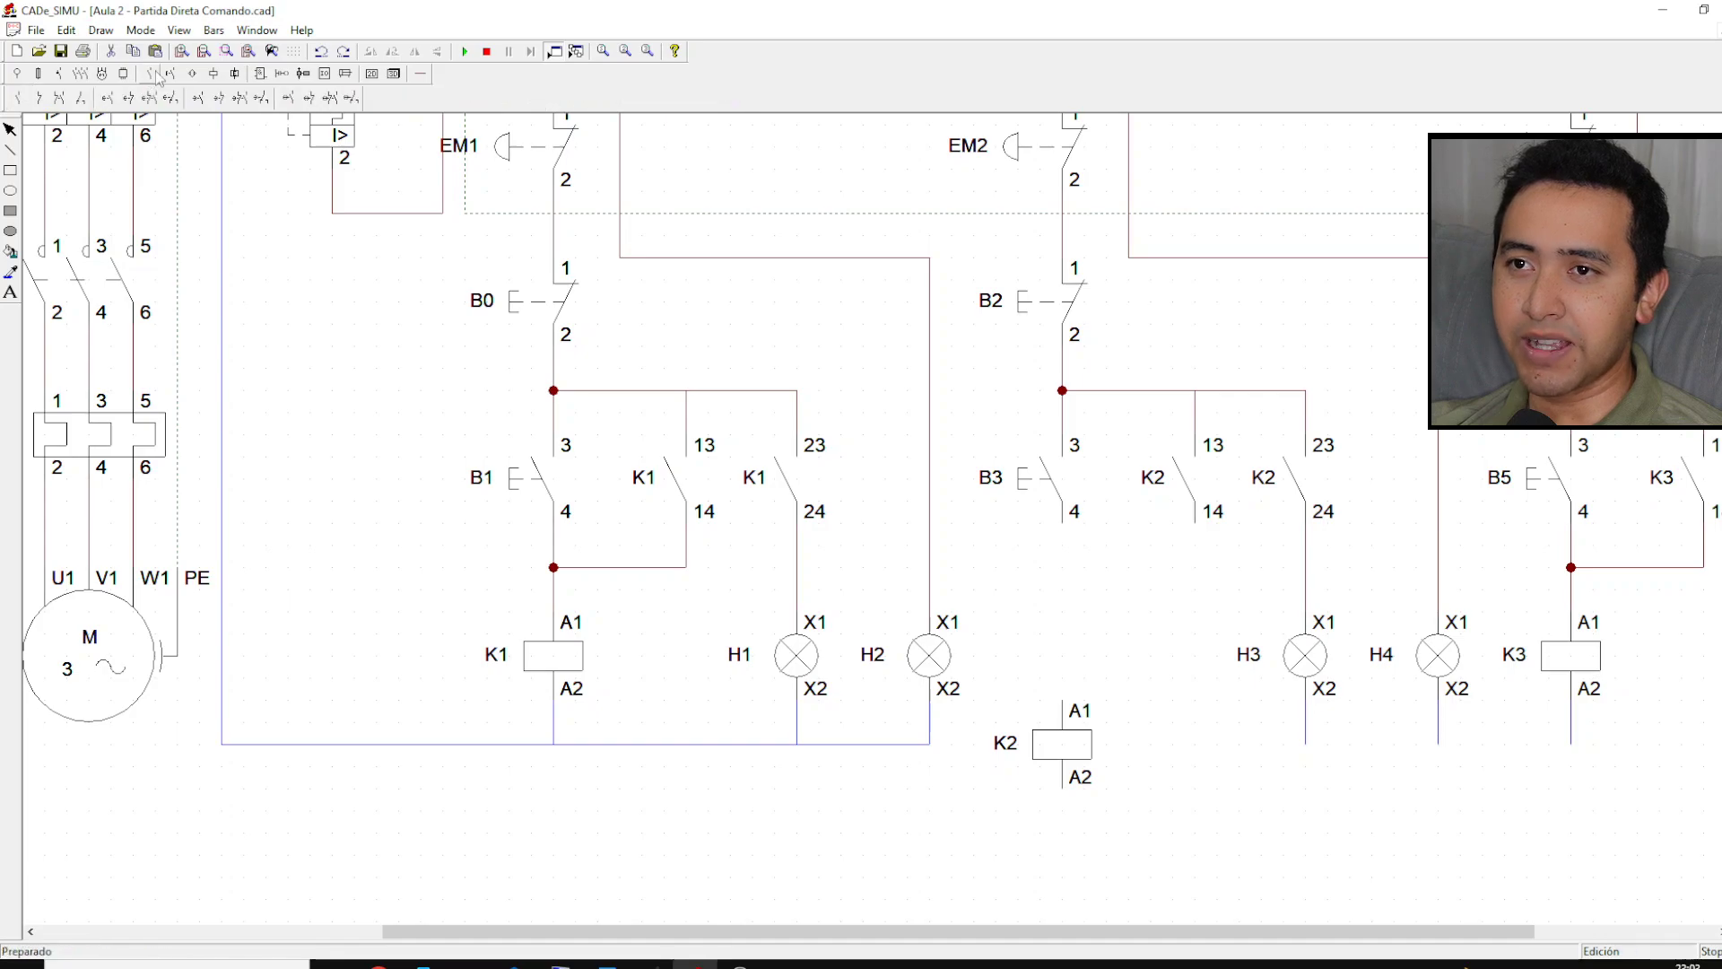
left_click(17, 97)
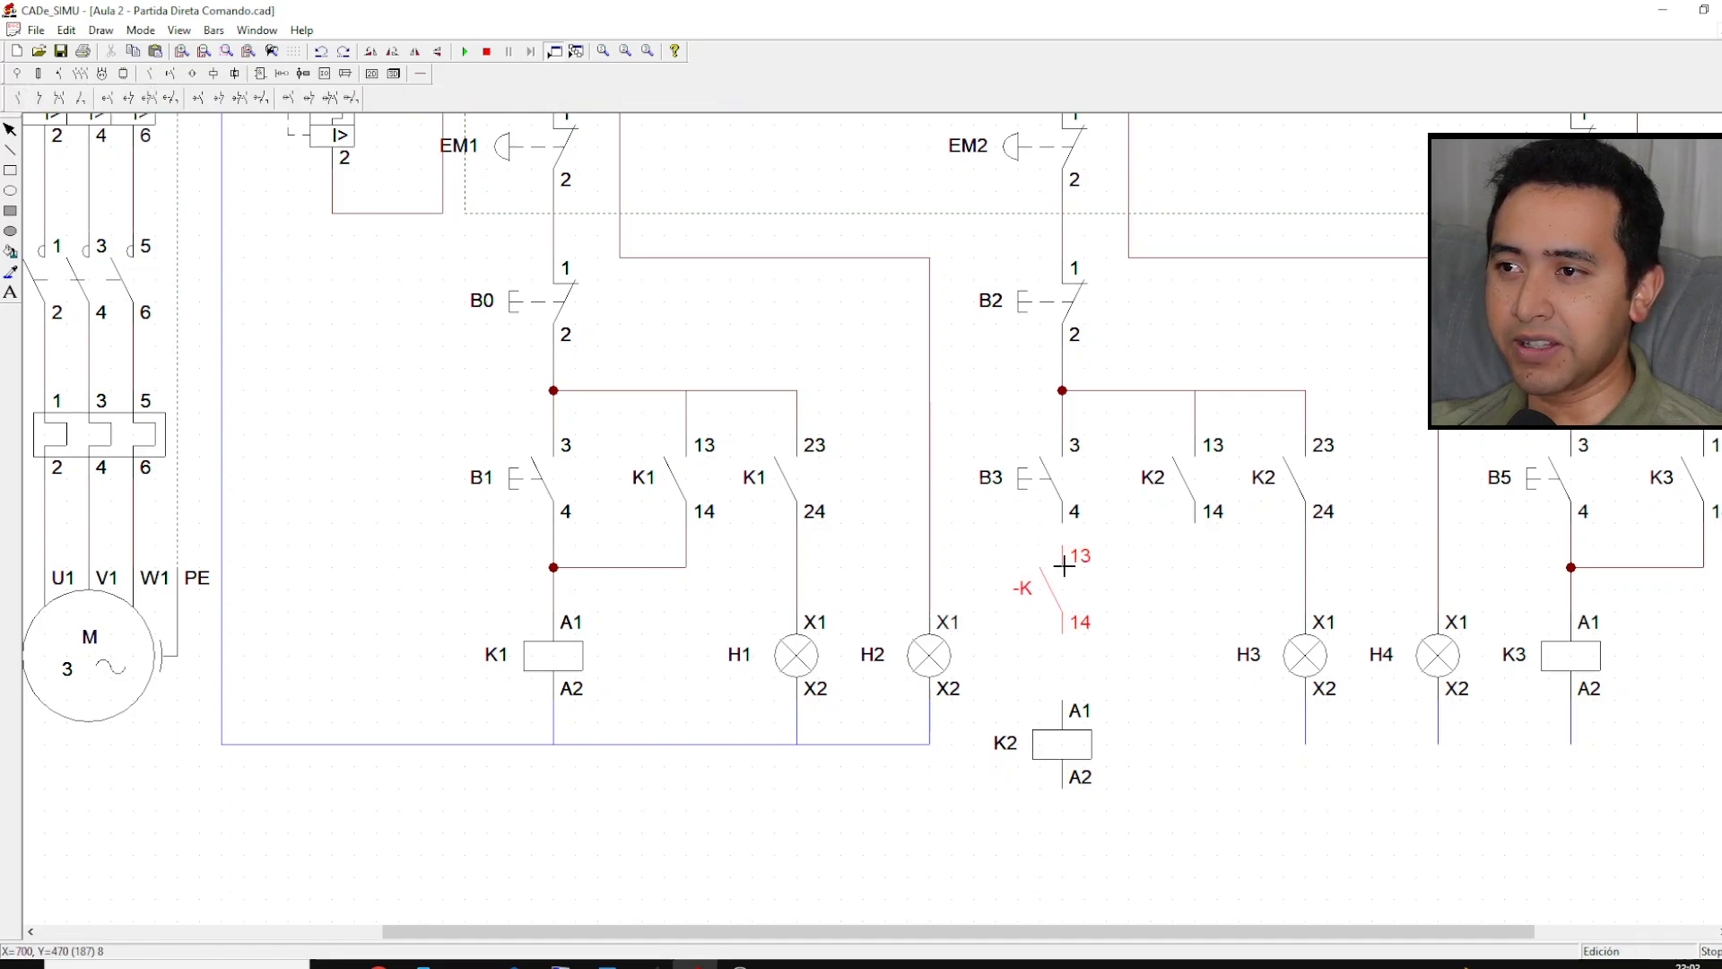
left_click(1064, 588)
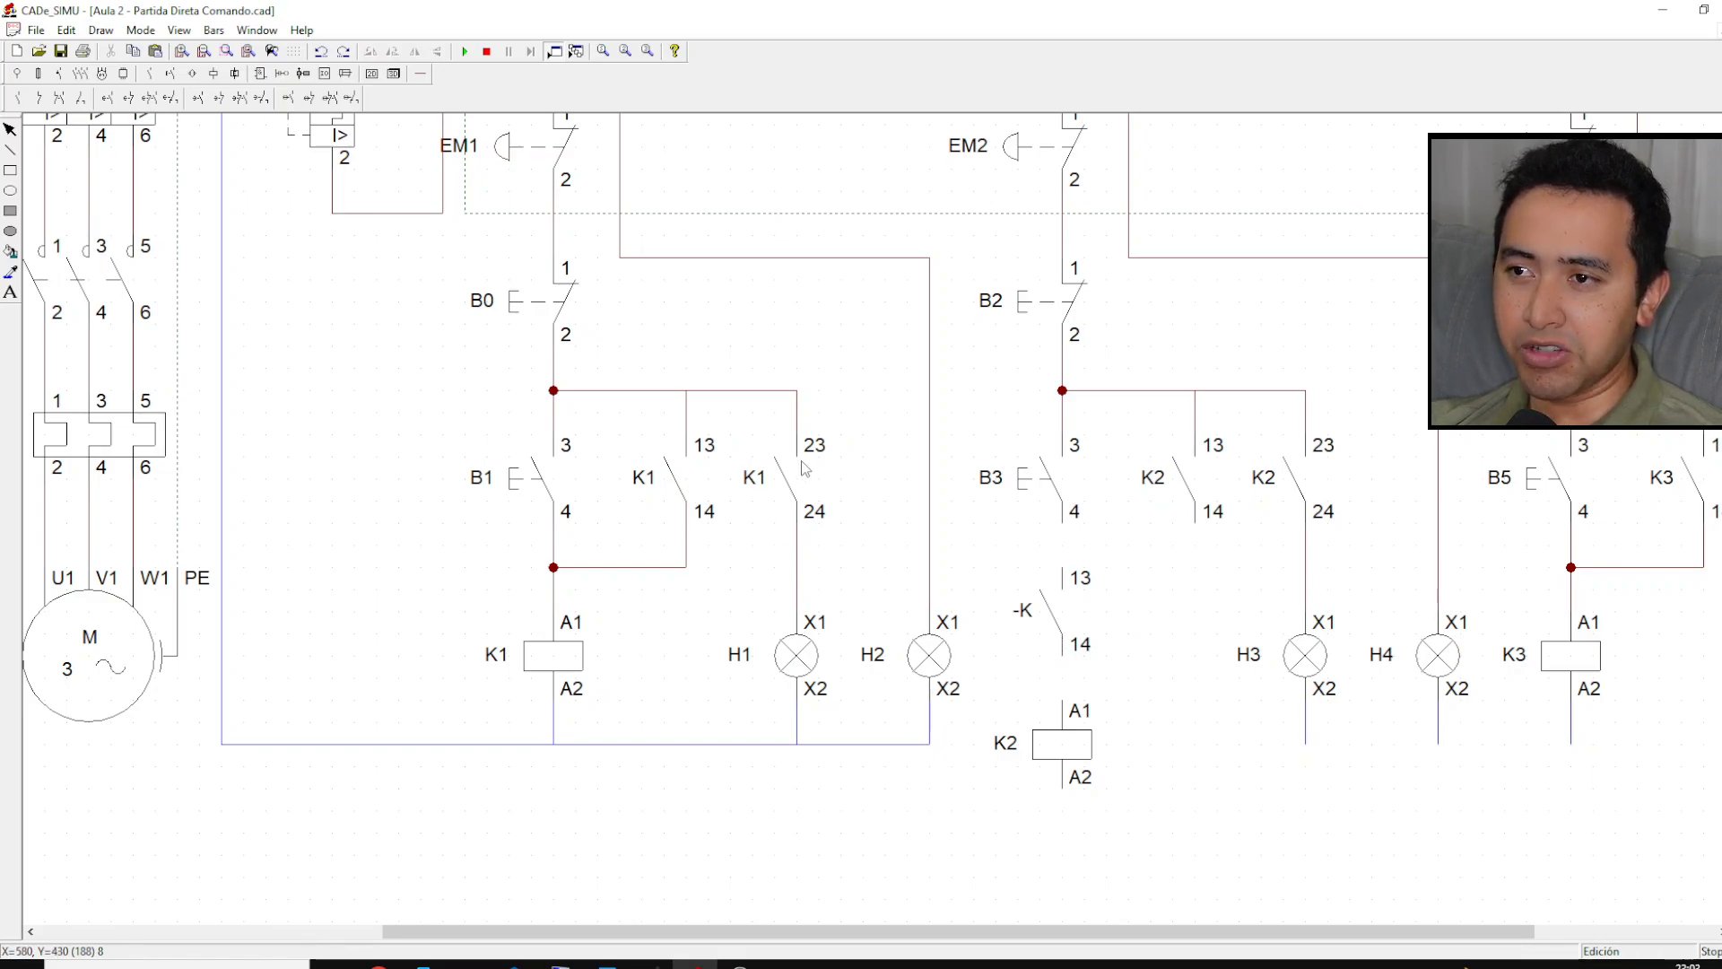
Step: Rename the new contact above coil K2 as K1 and set its terminals to 33-34
double_click(1067, 628)
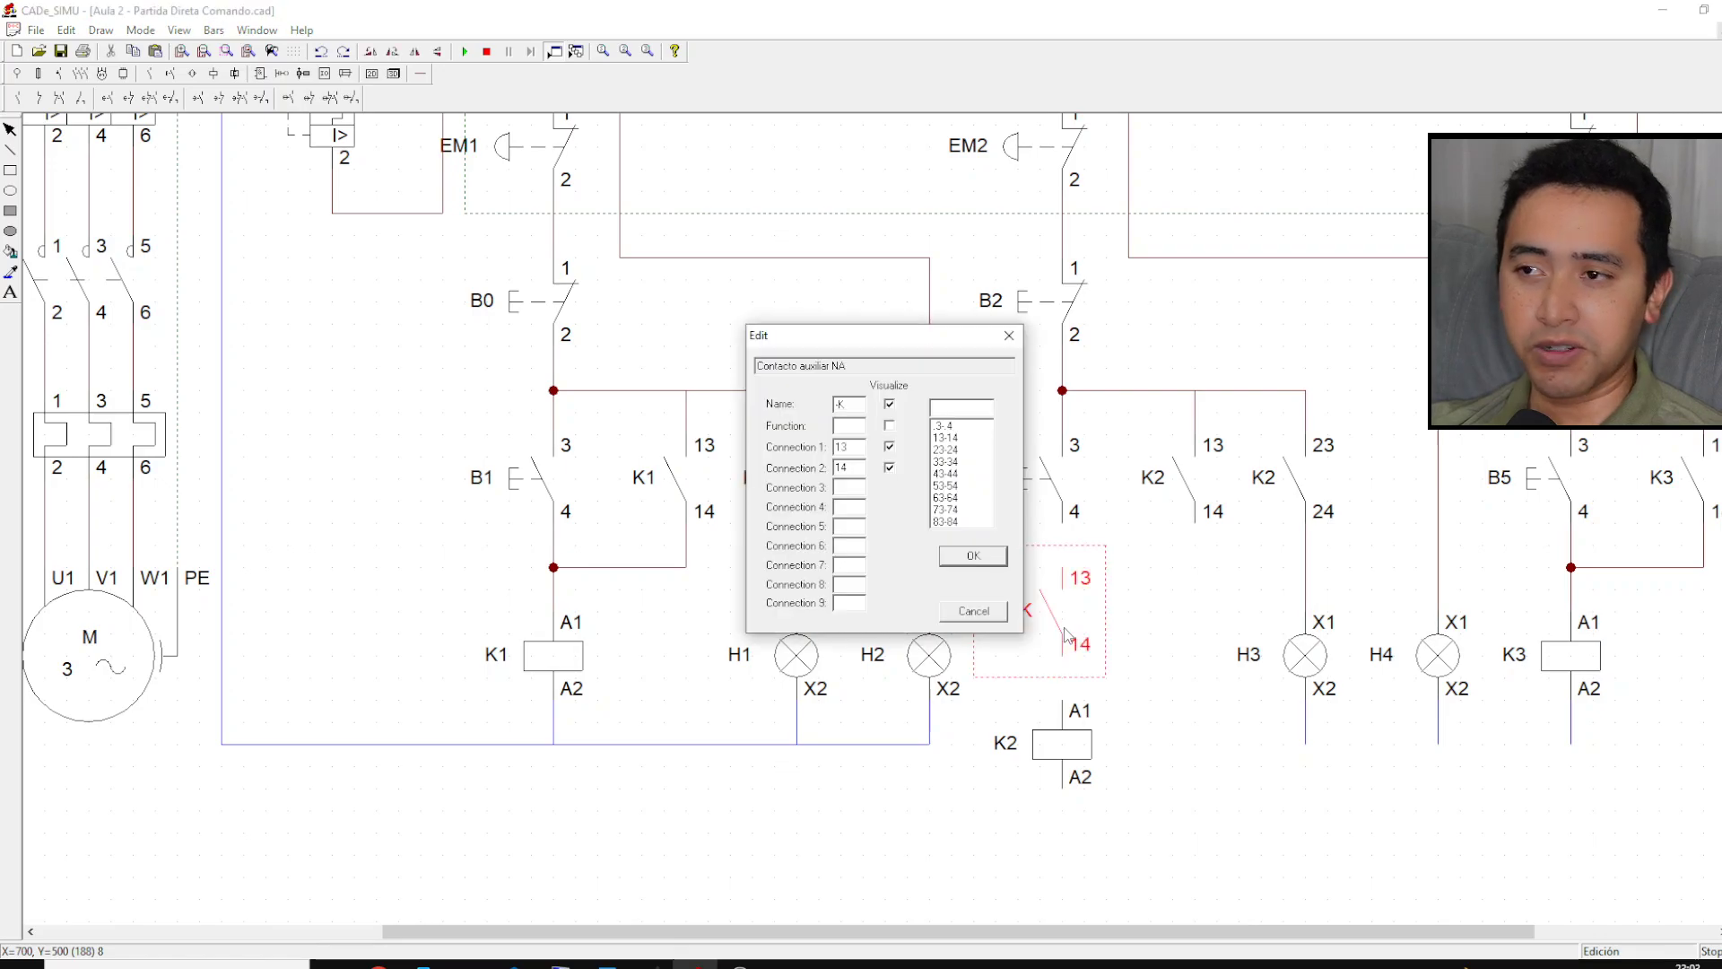
left_click(956, 463)
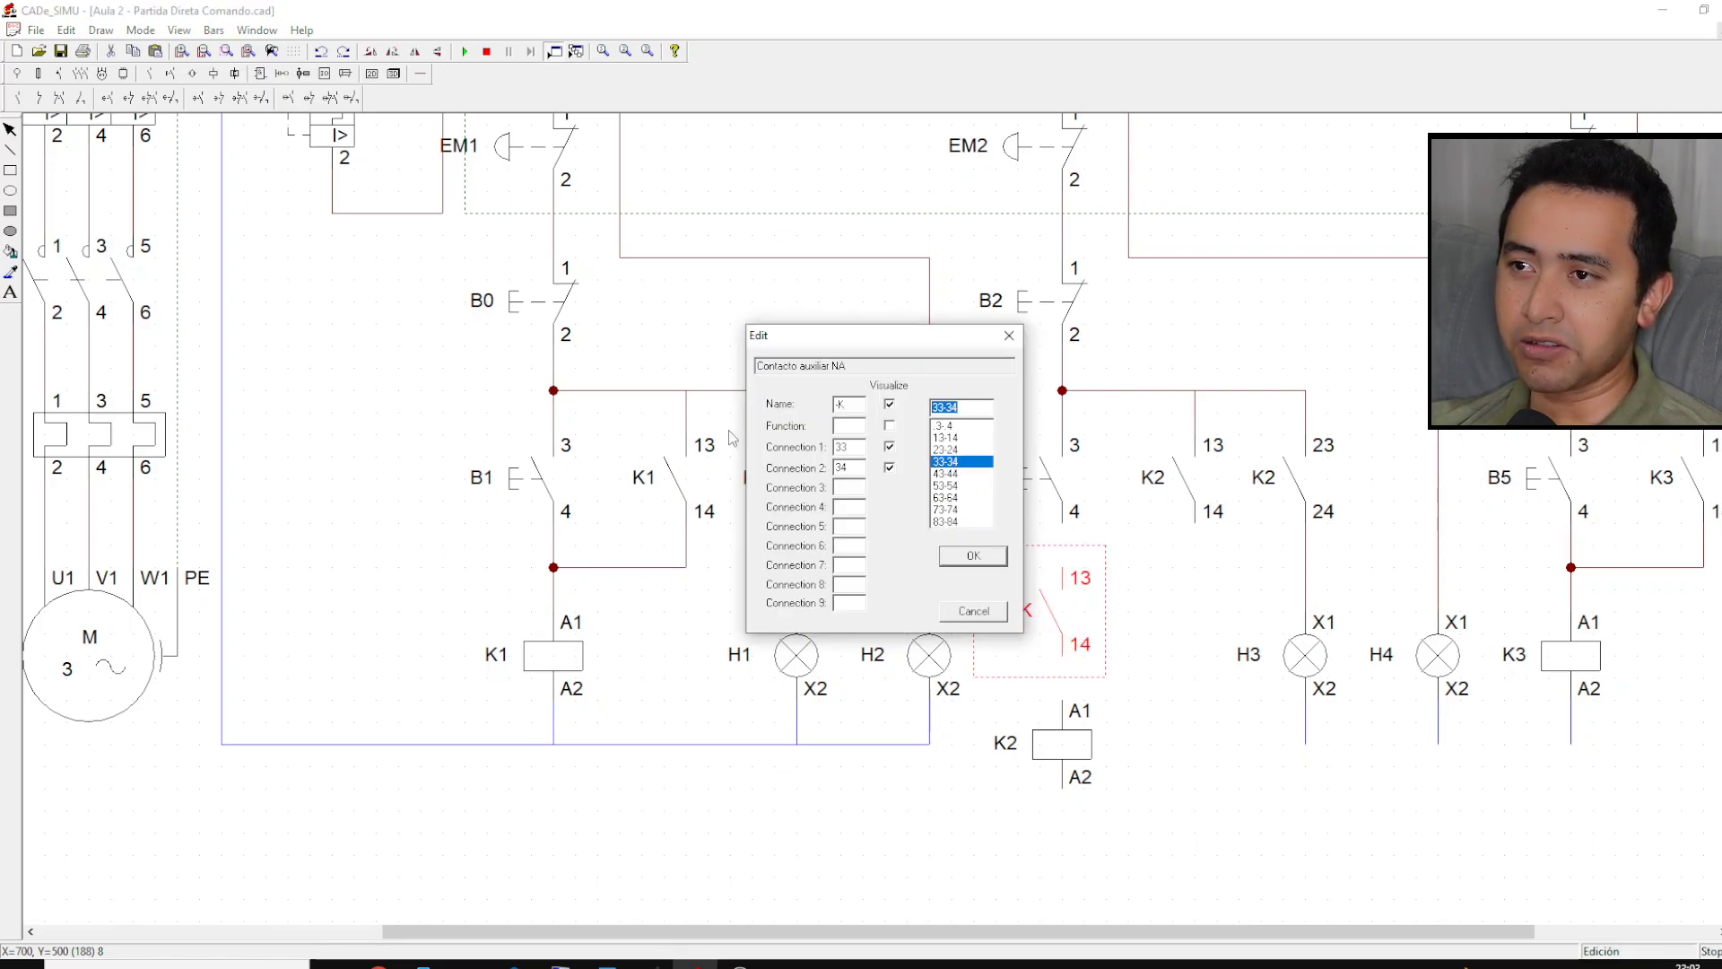
left_click(850, 405)
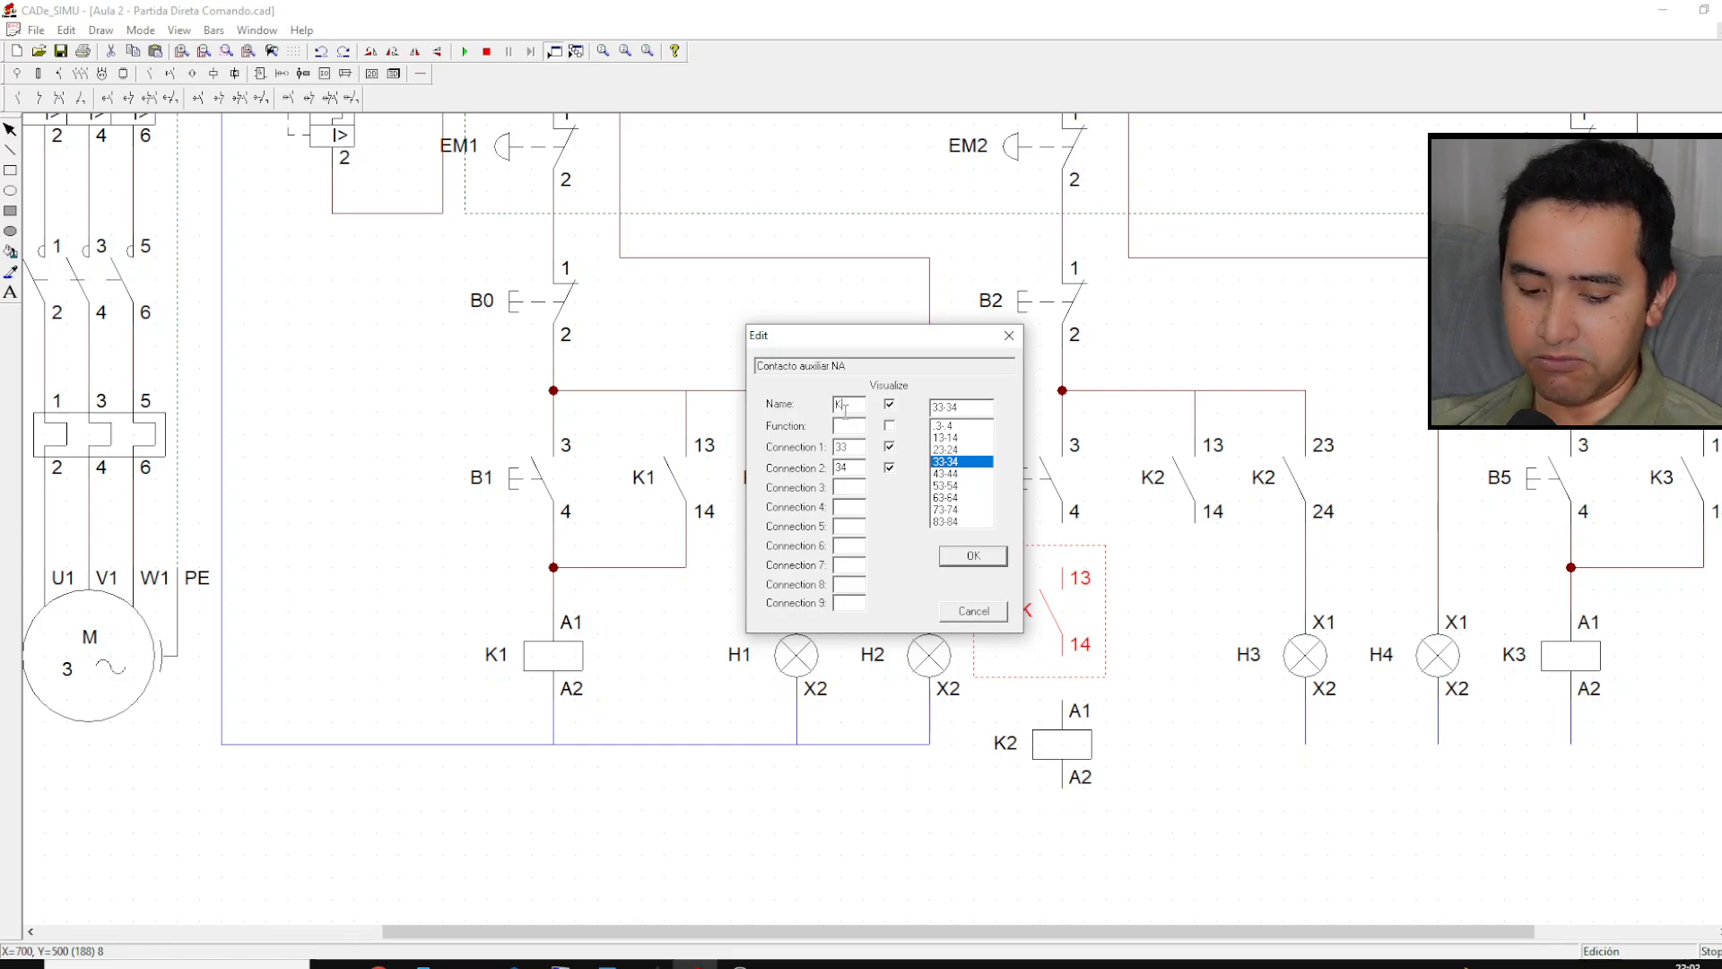
type("1")
left_click(973, 555)
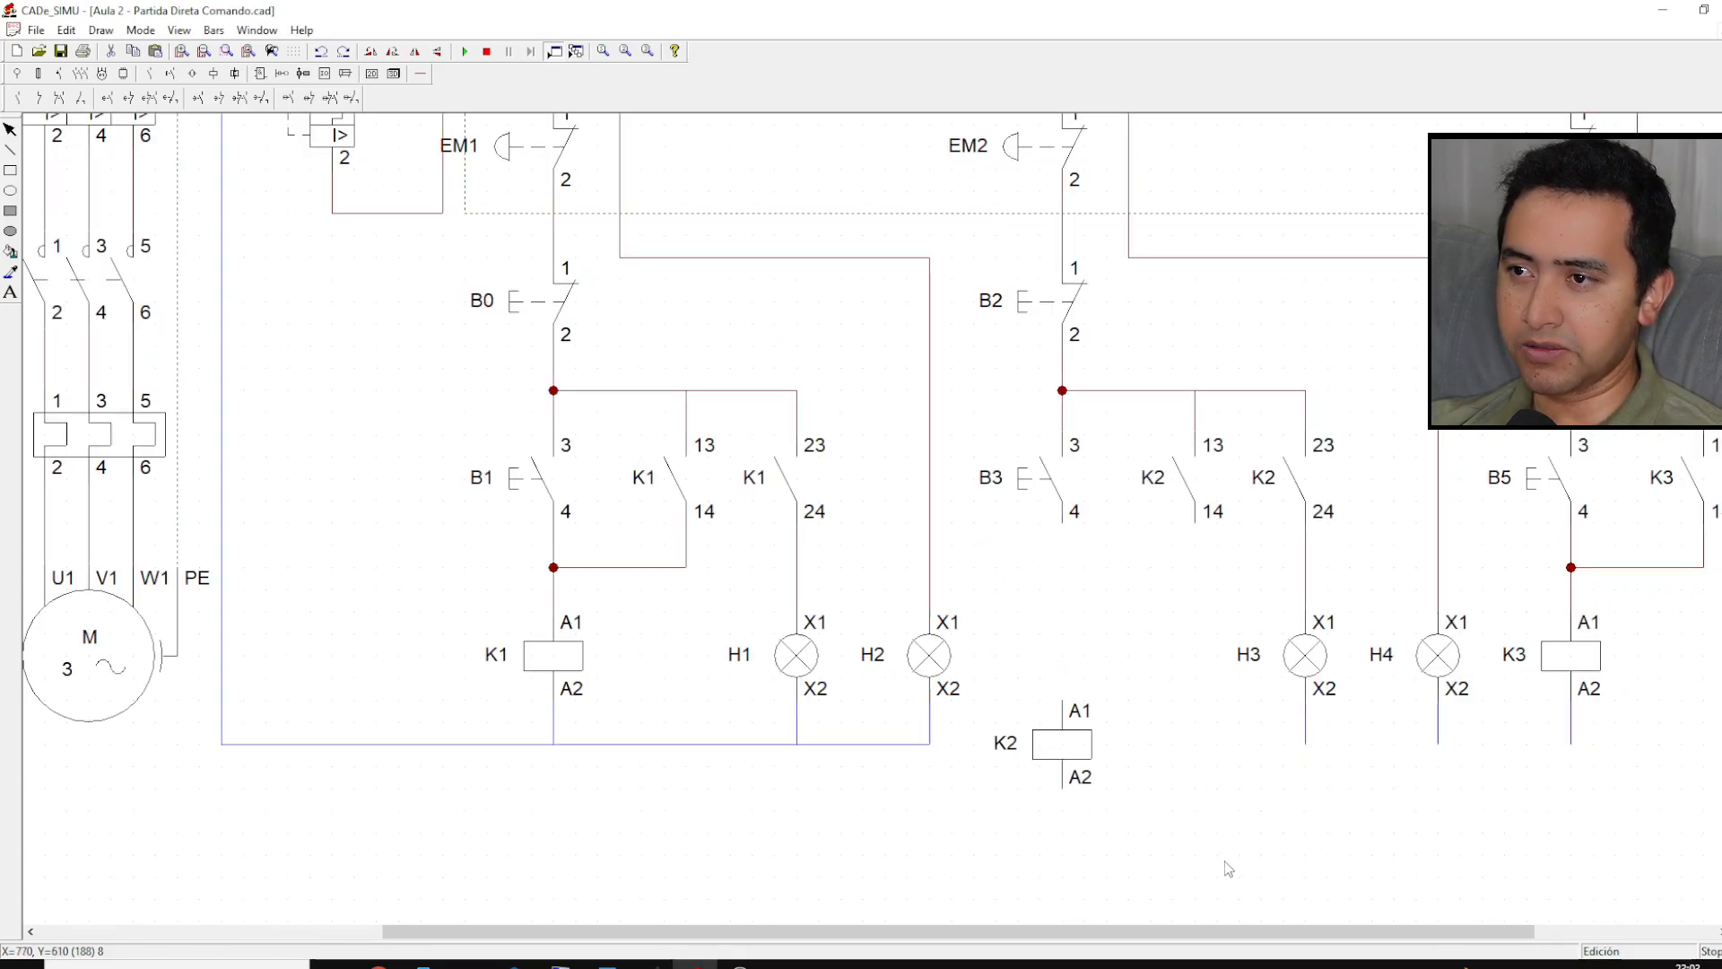
Step: Wire pushbutton B3 and the K2 13-14 contact together, and connect them through contact K1 33-34 to coil K2
left_click(420, 74)
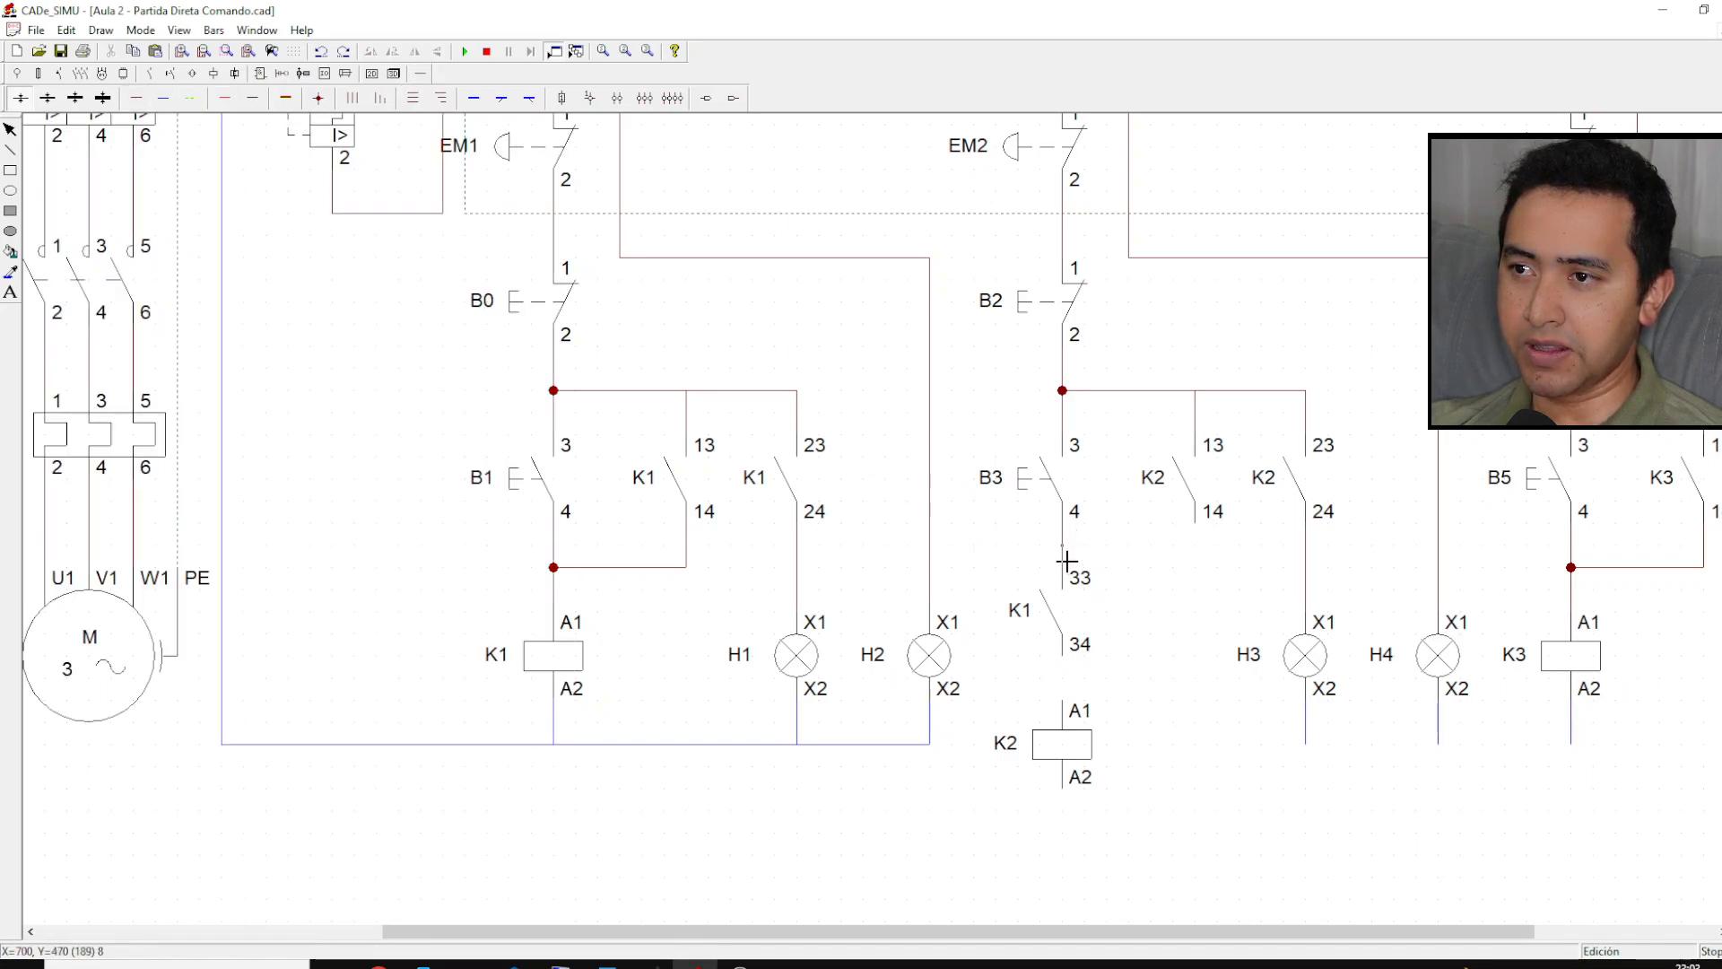
left_click_drag(1063, 547, 1208, 545)
left_click_drag(1076, 668, 1080, 706)
key("Escape")
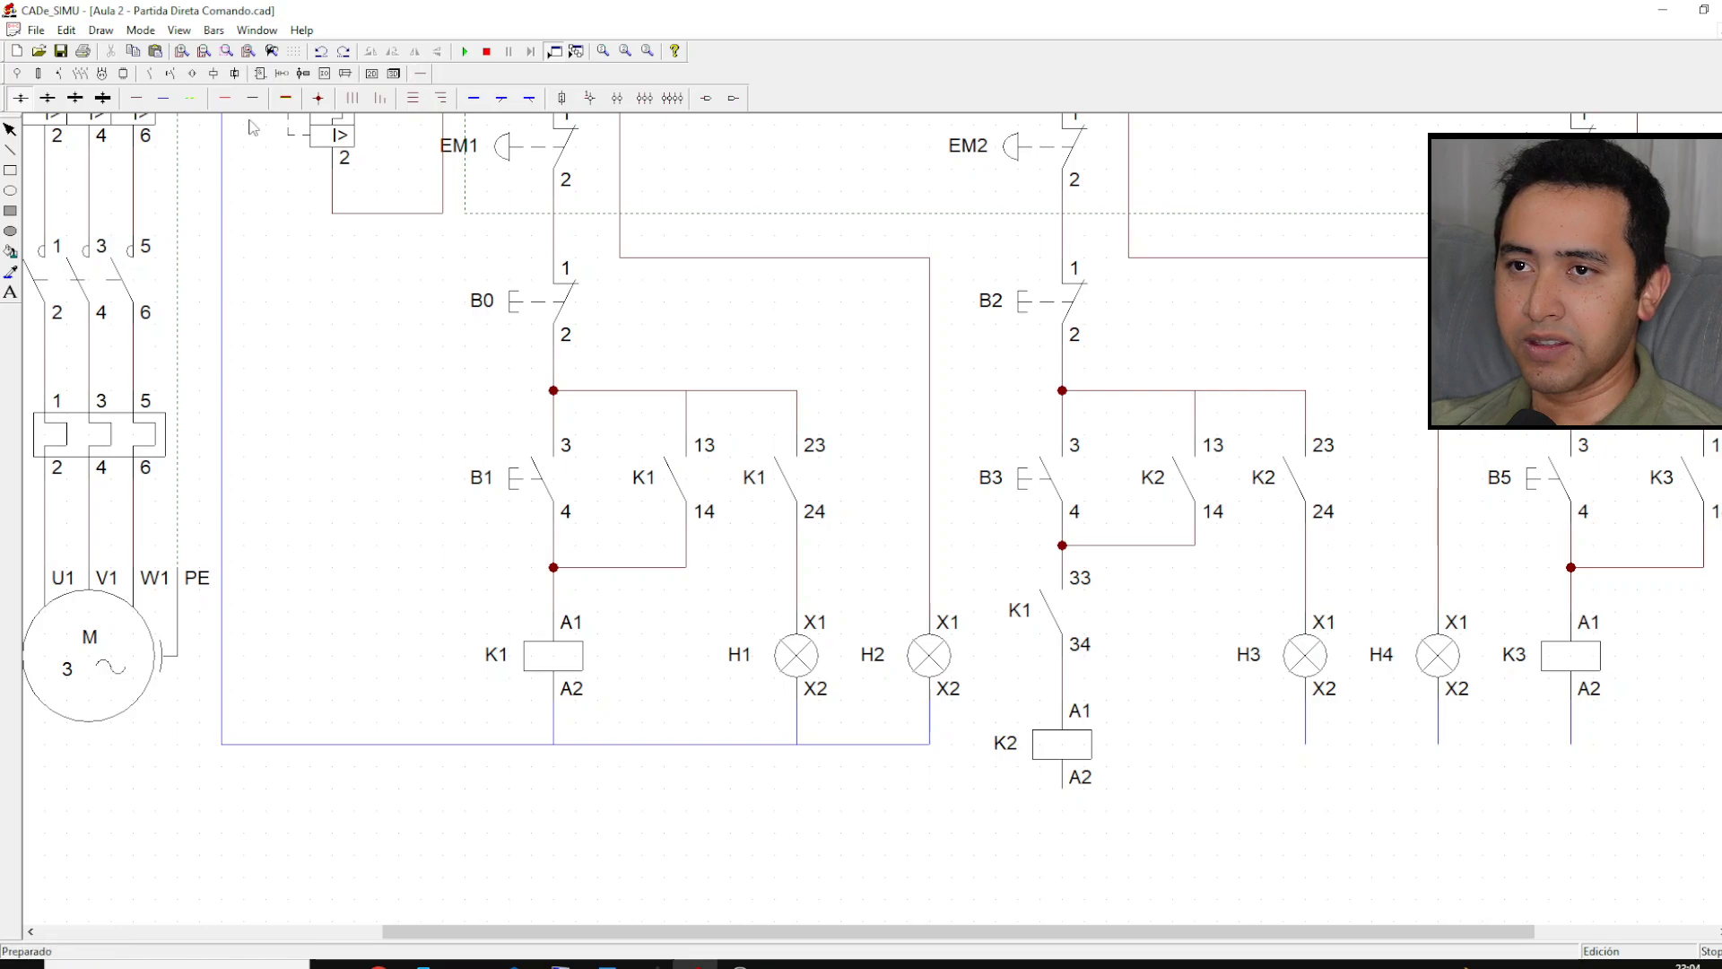
Step: Draw the blue neutral wire from beneath lamp H2 to coil K2's A2 terminal and along to lamp H6
left_click(164, 98)
mouse_move(930, 744)
left_mouse_down()
mouse_move(933, 853)
mouse_move(934, 838)
mouse_move(1073, 850)
mouse_move(1065, 791)
left_mouse_up()
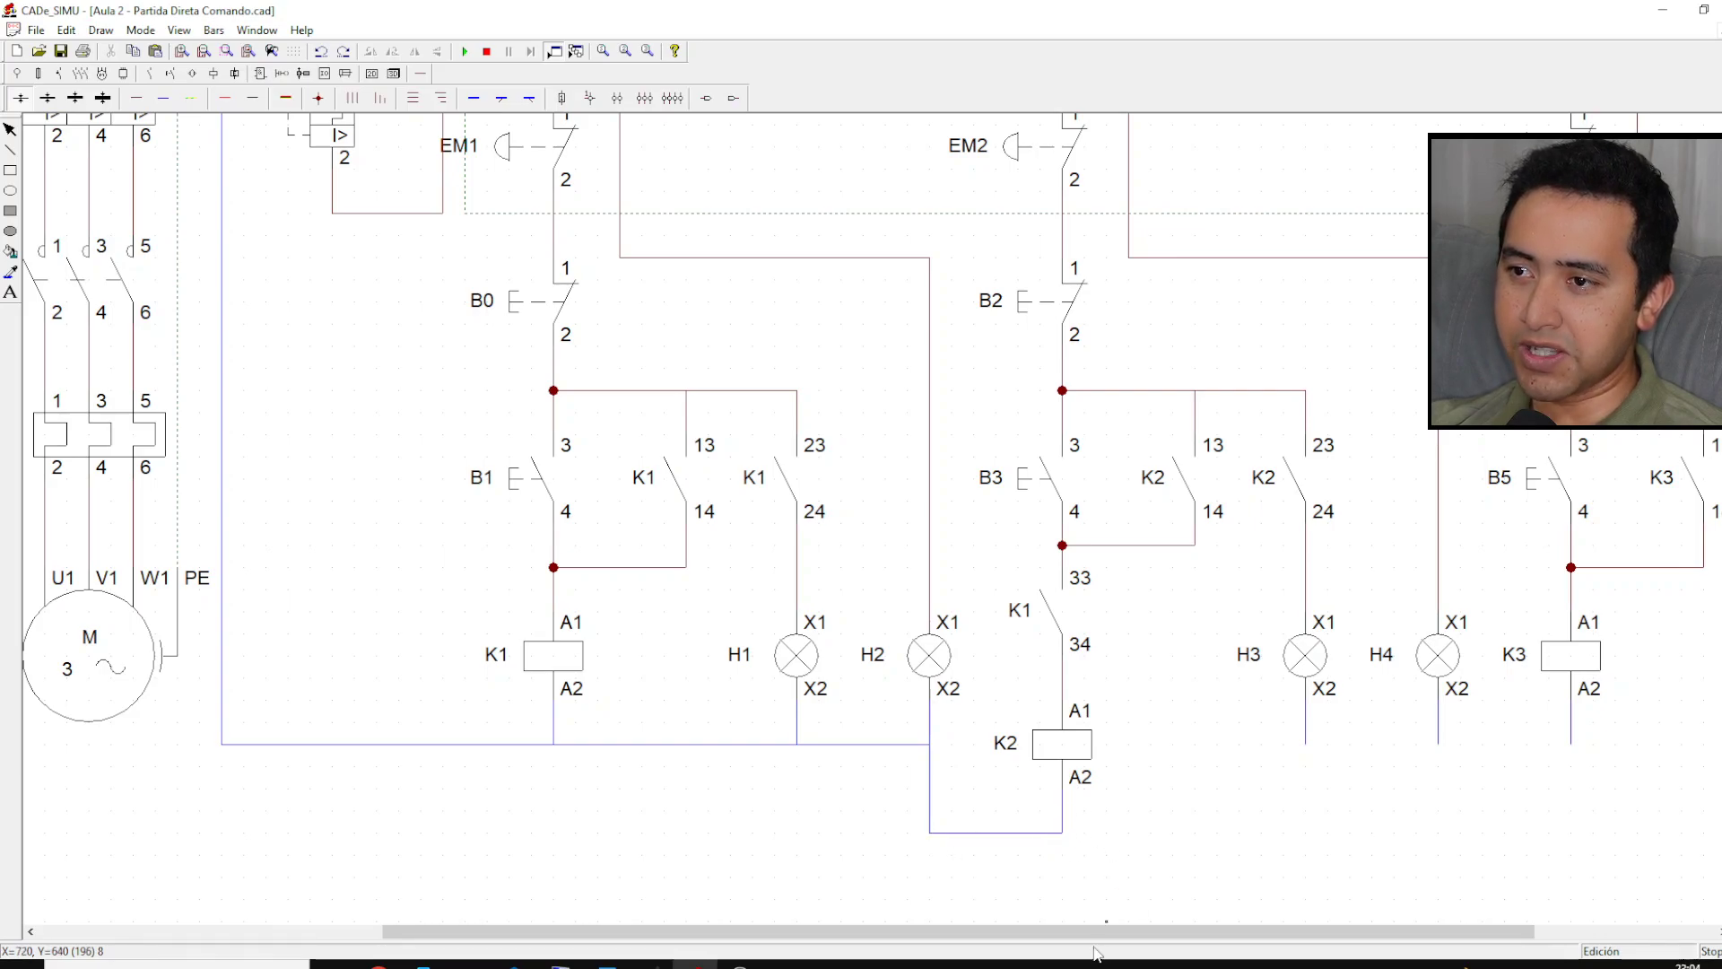
left_click_drag(1096, 936, 1342, 939)
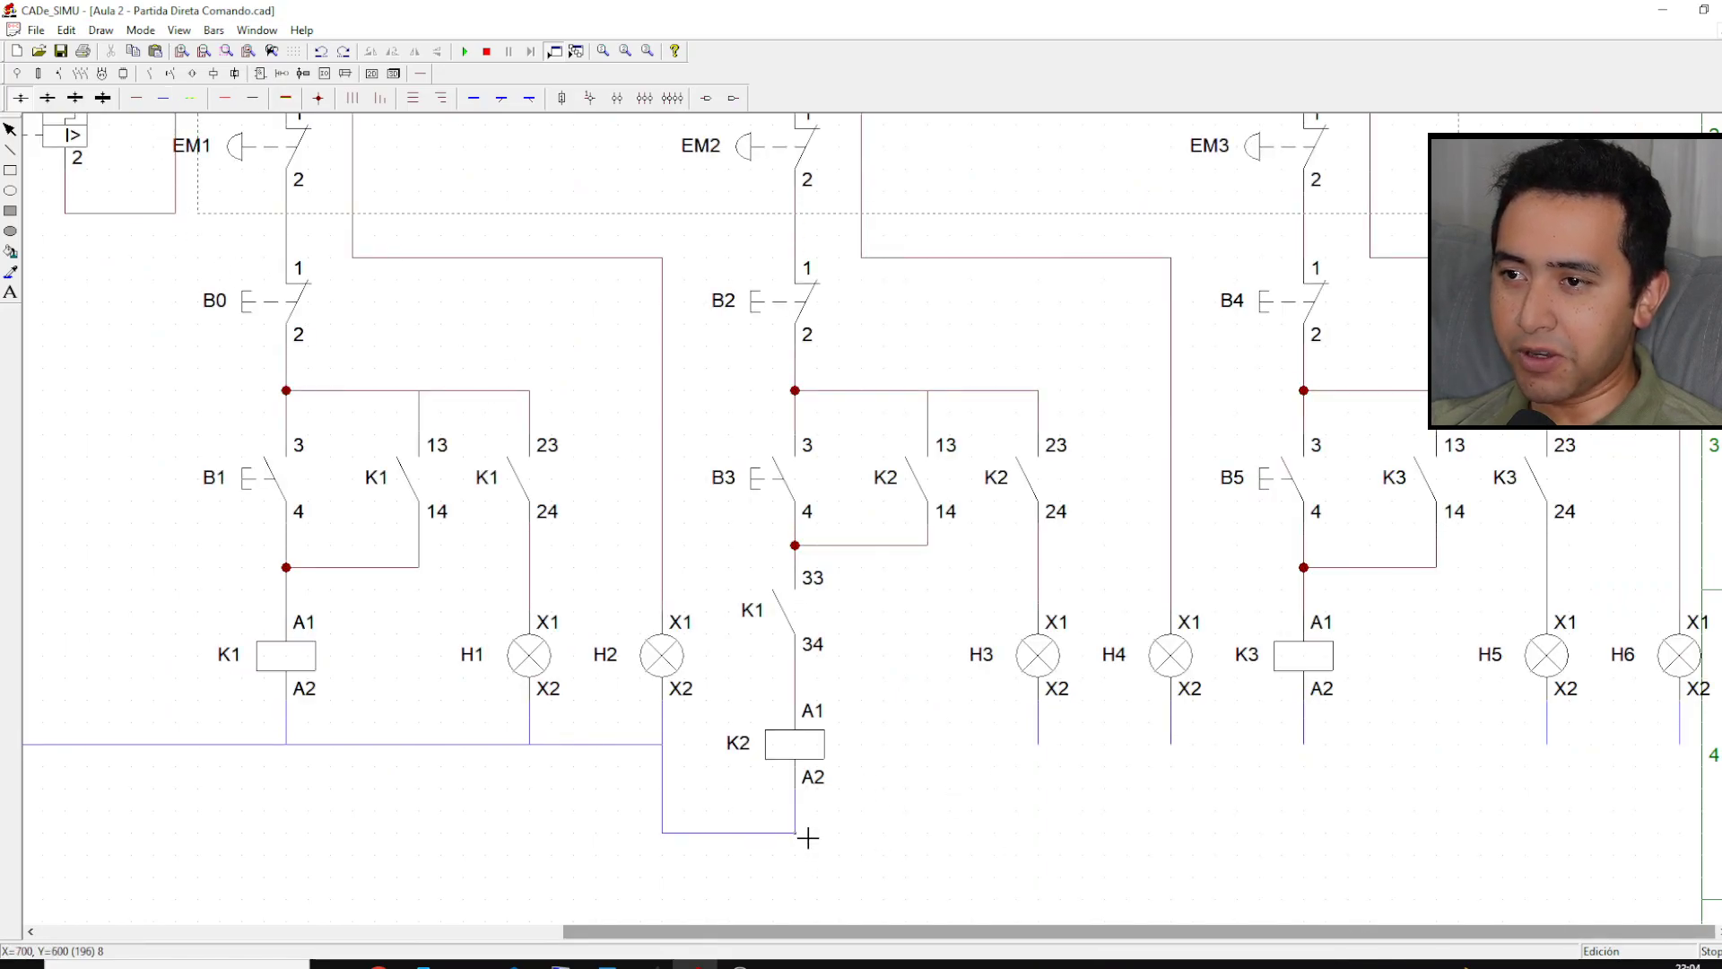
mouse_move(807, 838)
left_mouse_down()
mouse_move(1705, 836)
mouse_move(1698, 765)
mouse_move(1692, 831)
left_mouse_up()
Step: Connect lamp H5, coil K3, and lamps H4 and H3 down to the new neutral line
left_click_drag(1547, 754, 1547, 833)
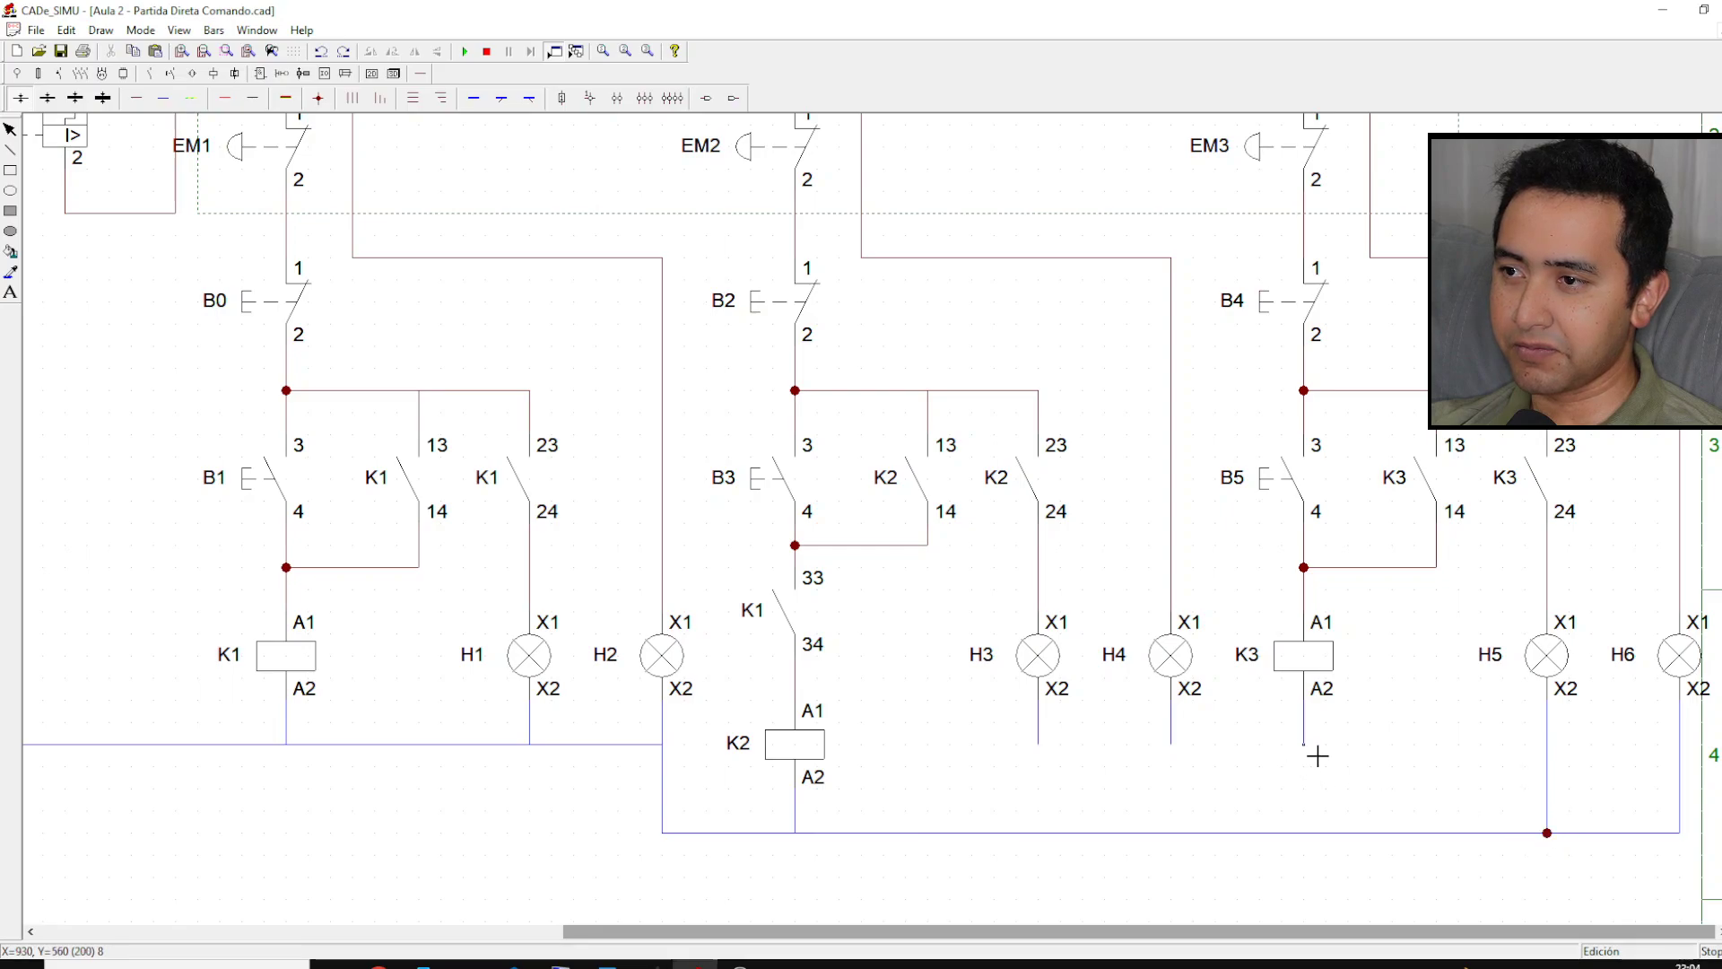
left_click_drag(1317, 755, 1308, 833)
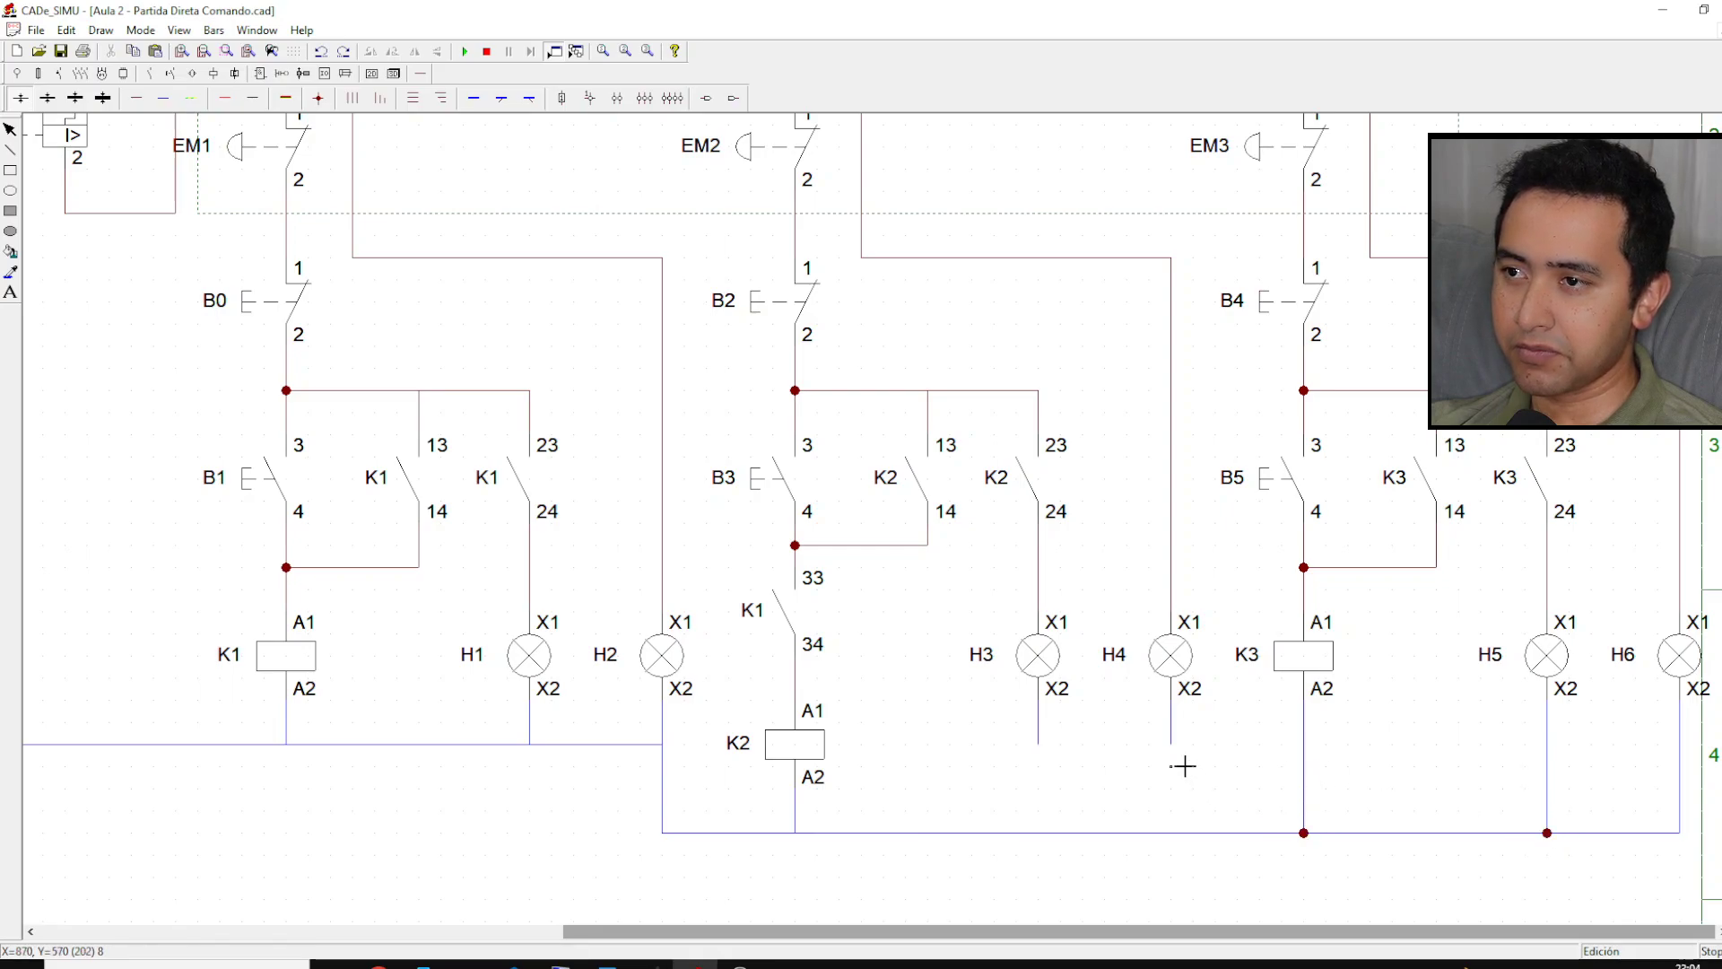
left_click_drag(1184, 764, 1182, 834)
left_click_drag(1038, 746, 1053, 832)
key("Escape")
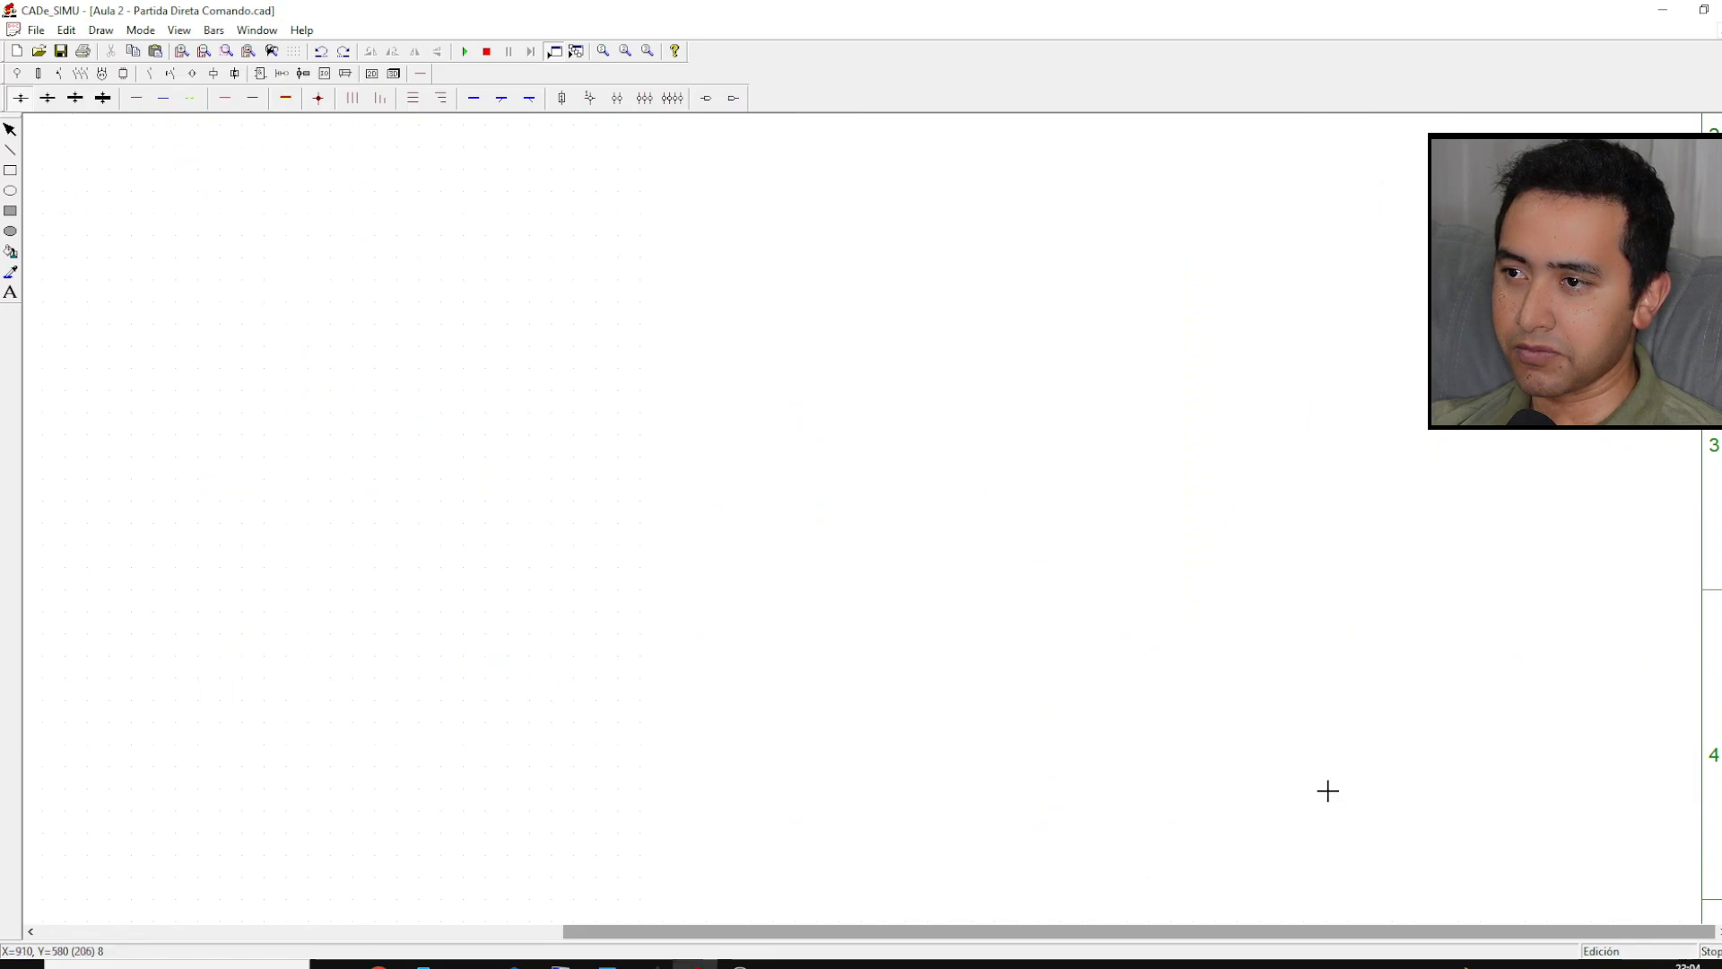
Step: Delete the neutral wire beneath coil K3 and move the coil lower in its branch, level with K2
left_click(1324, 782)
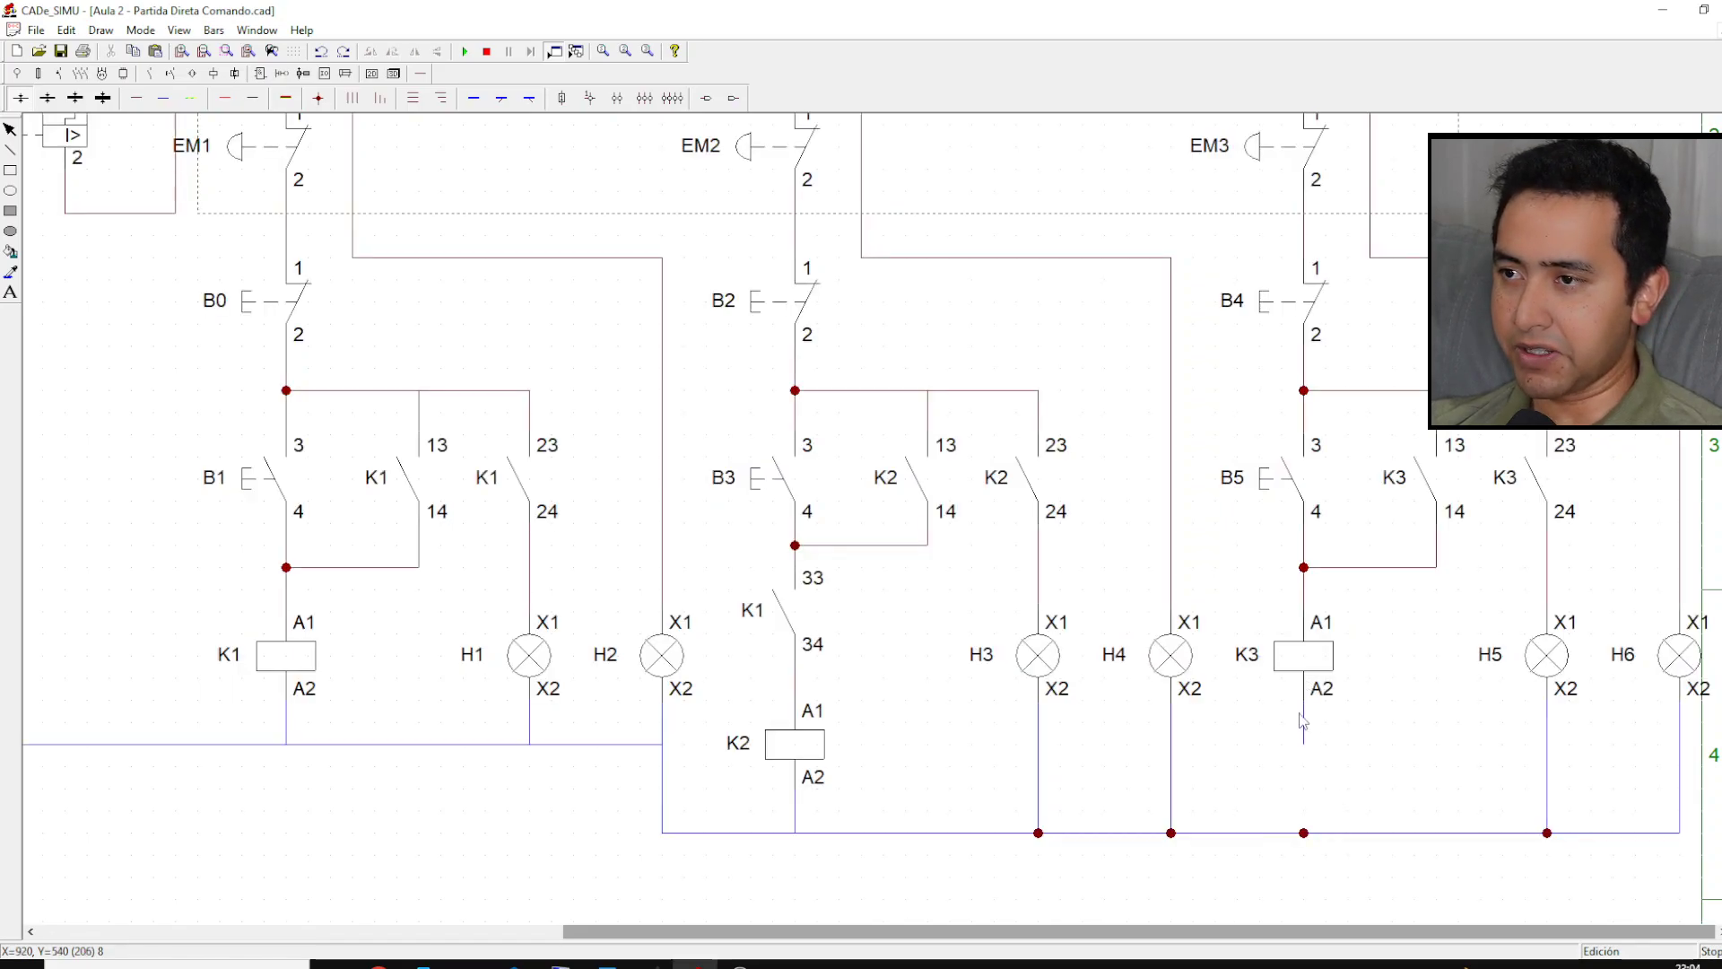
left_click(1299, 709)
left_click(1317, 739)
key("Delete")
left_click_drag(1324, 684, 1324, 764)
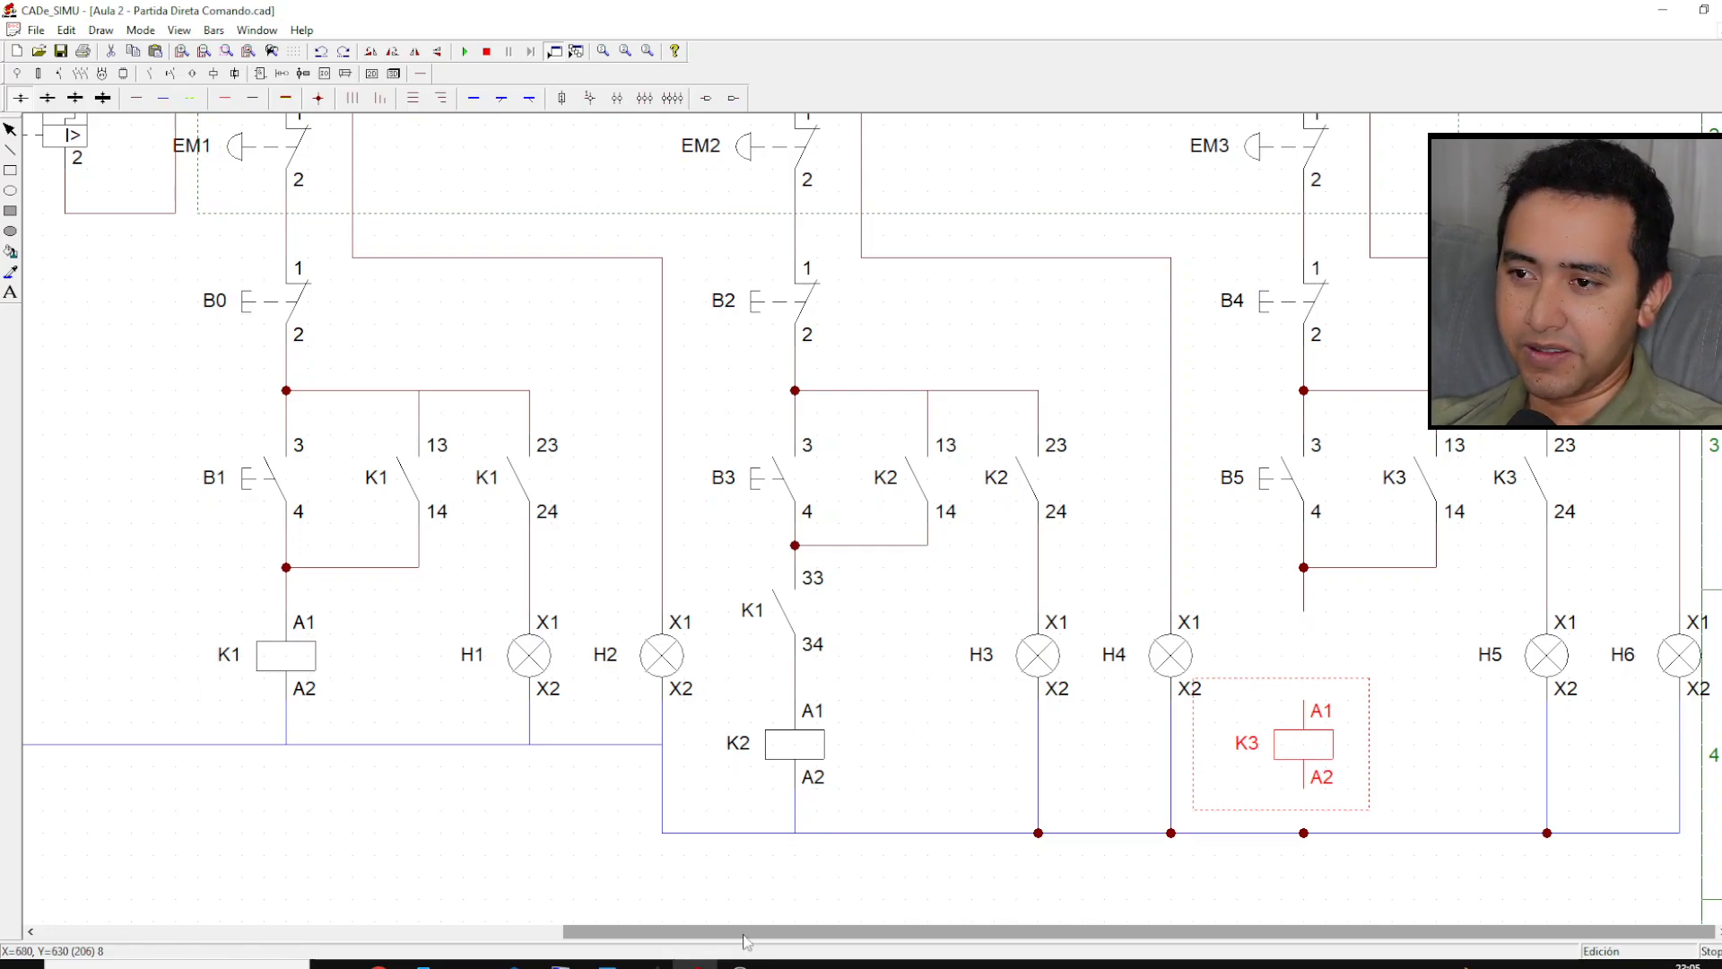
Step: Switch to Microsoft Whiteboard to review the sketch of conveyors C1 to C3, and return to CADe_SIMU
left_click(649, 965)
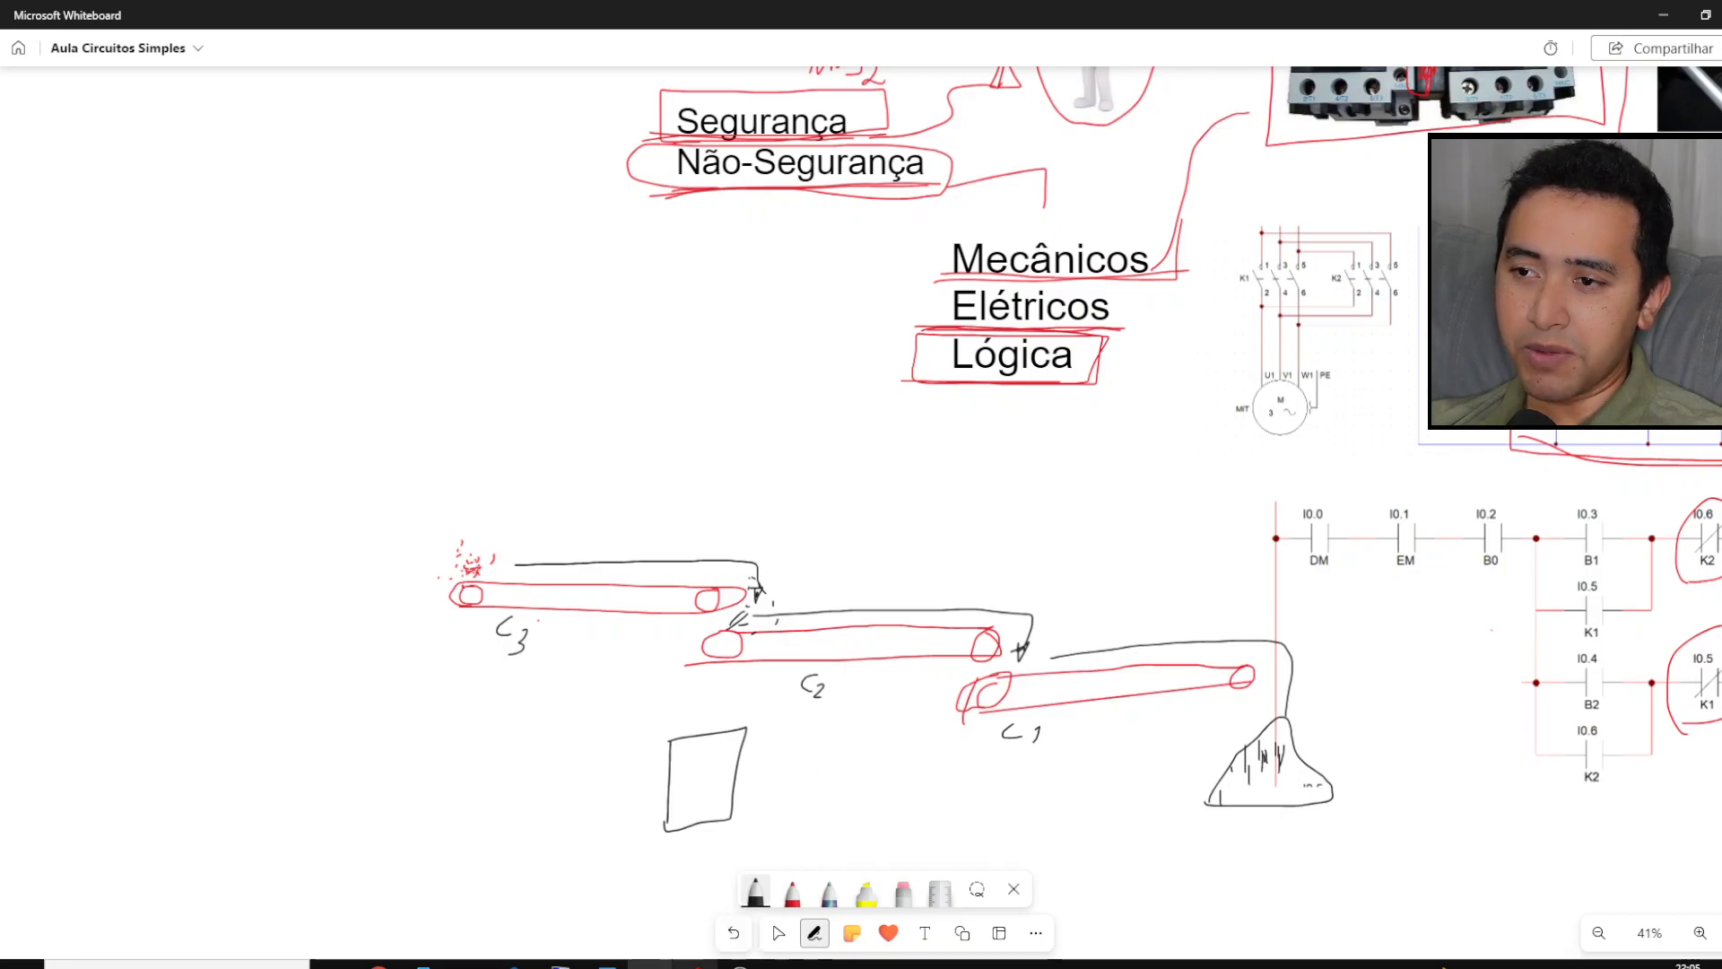
left_click(698, 963)
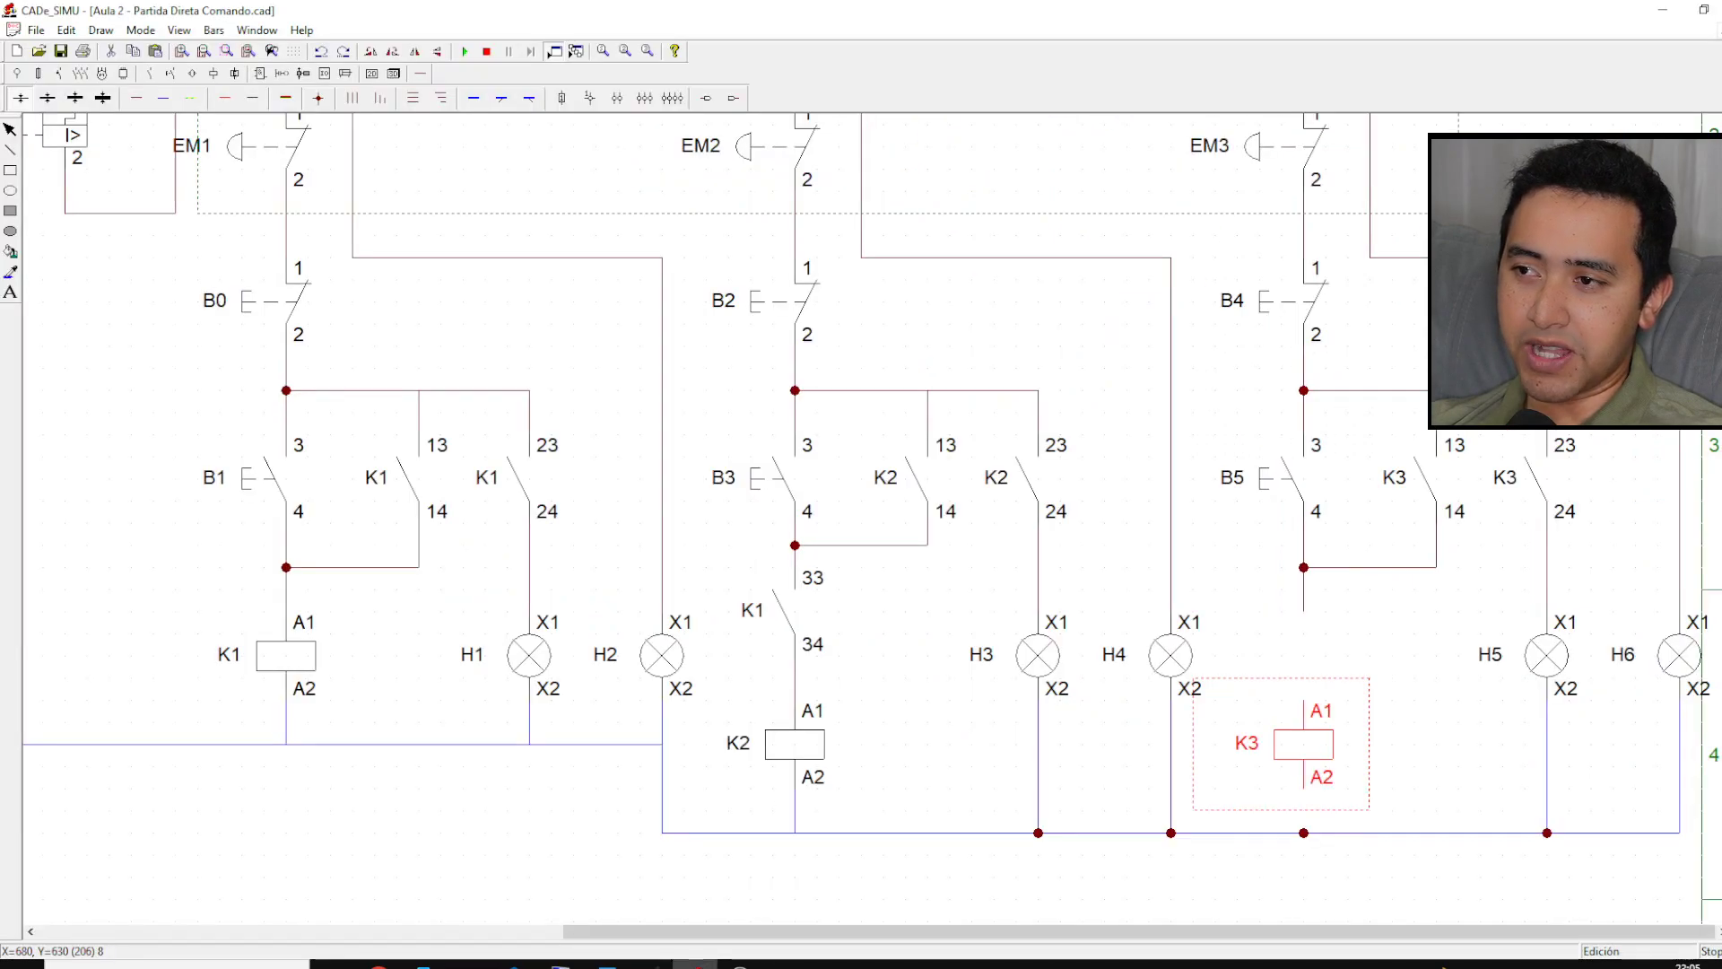
left_click(1297, 656)
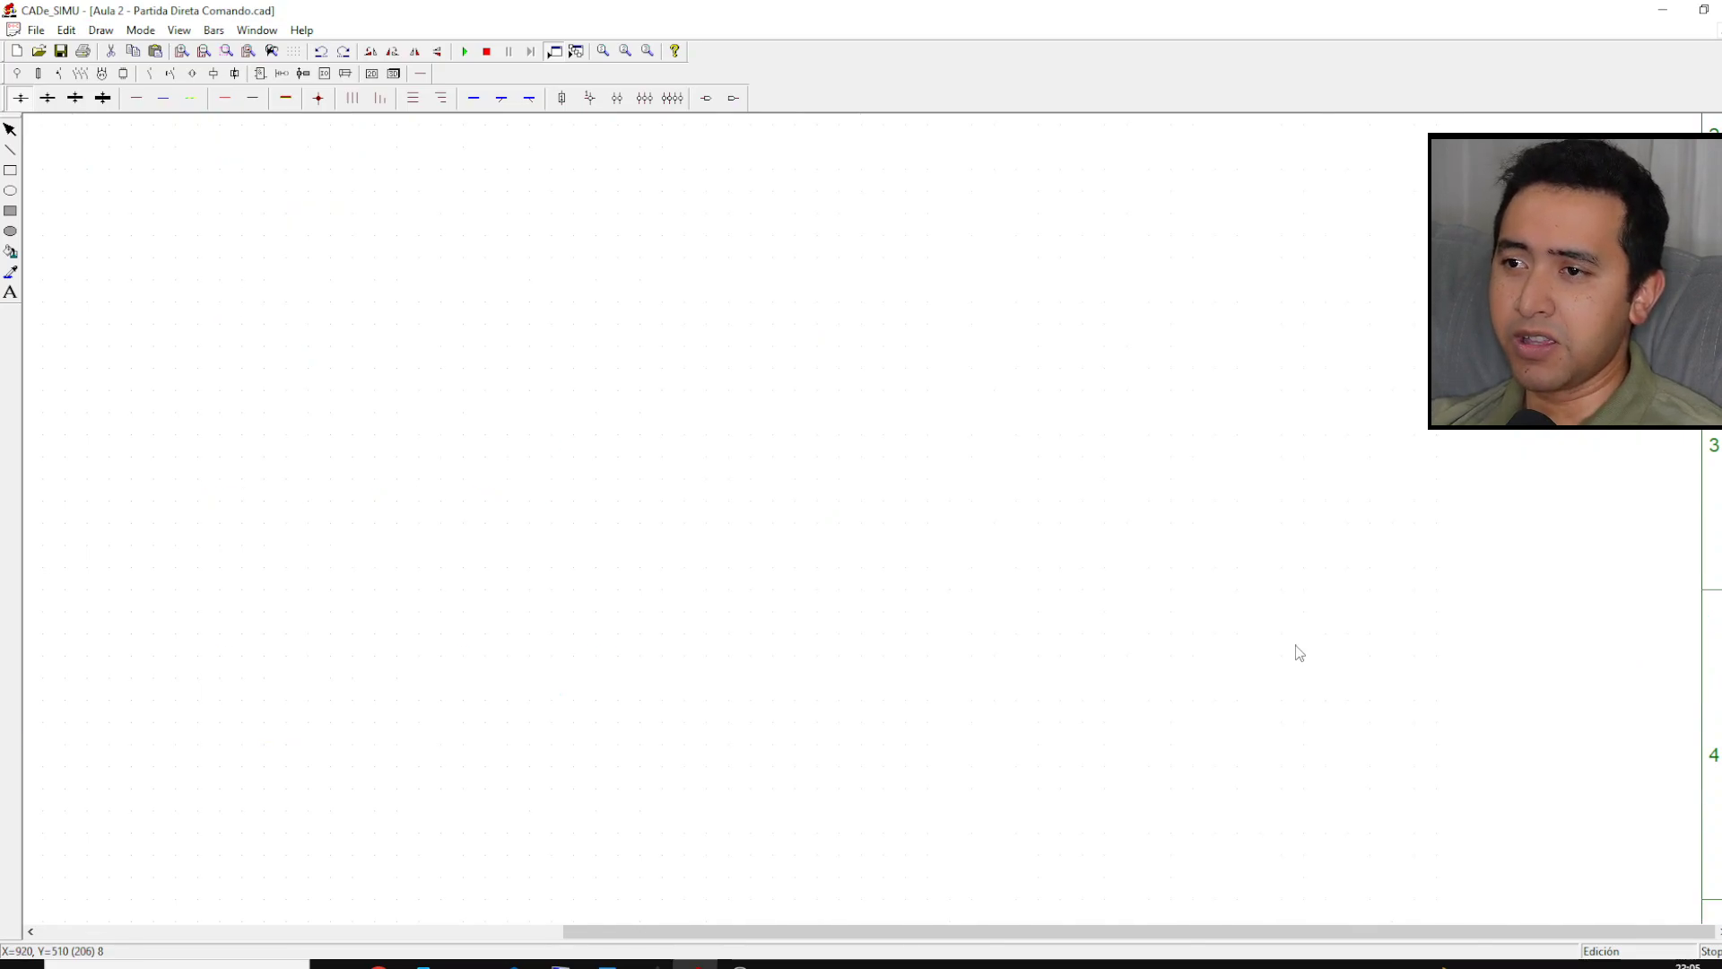
left_click(150, 76)
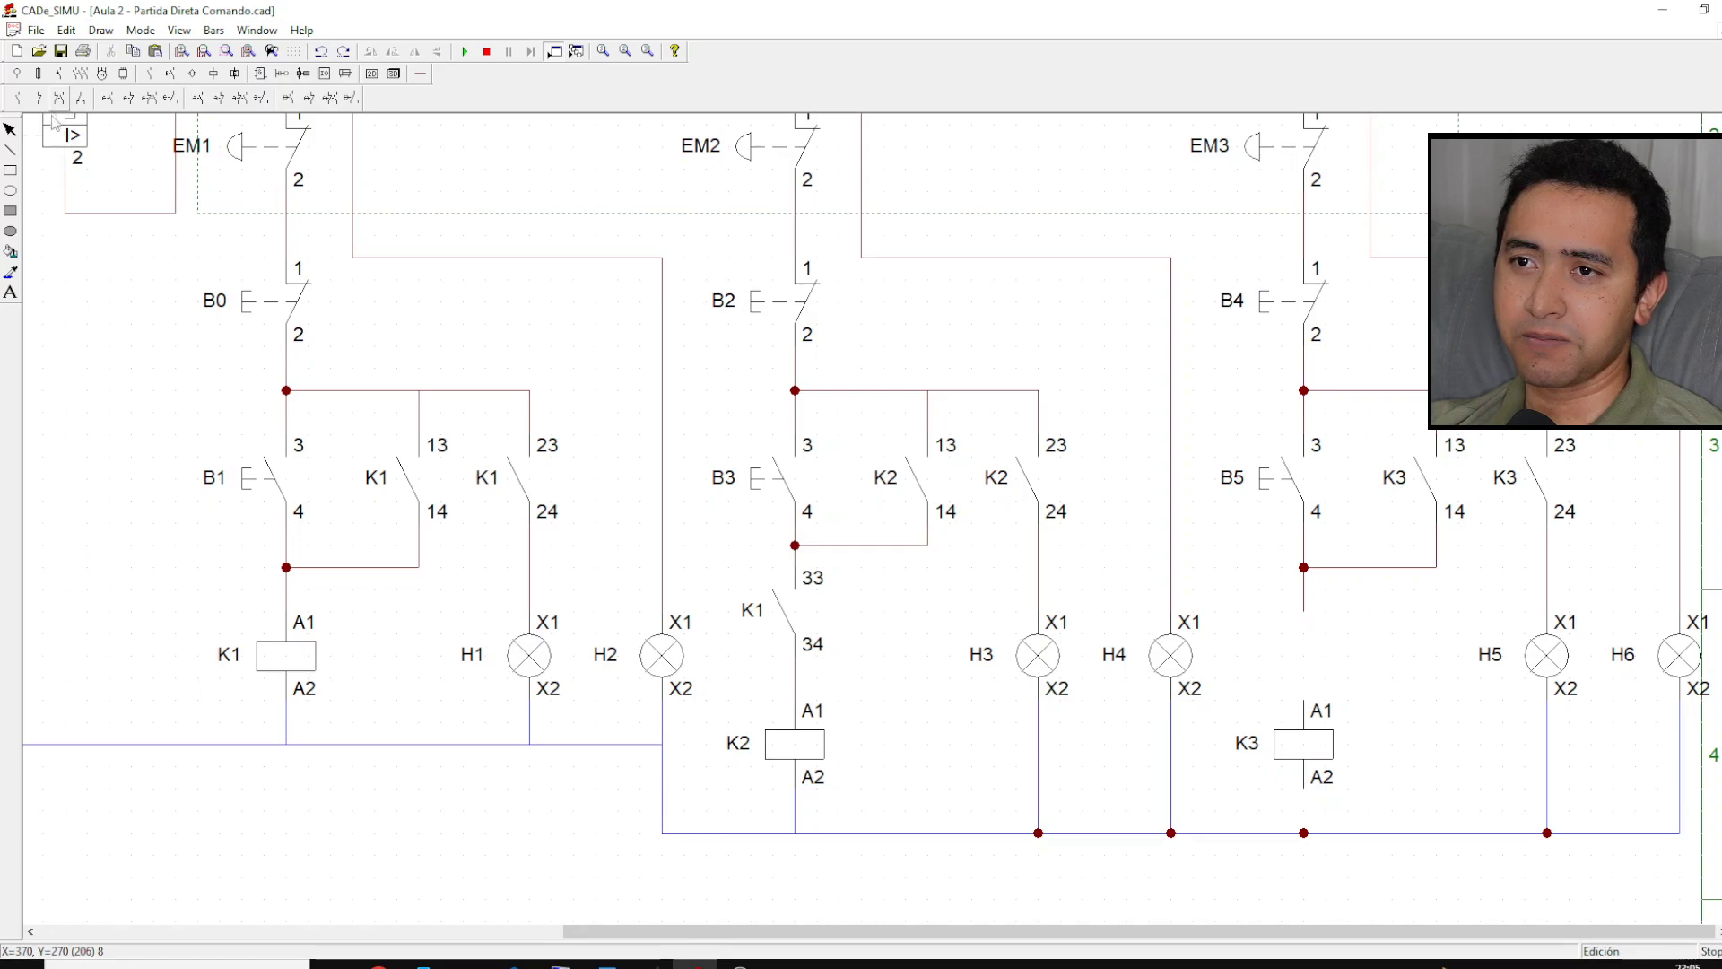
left_click(18, 98)
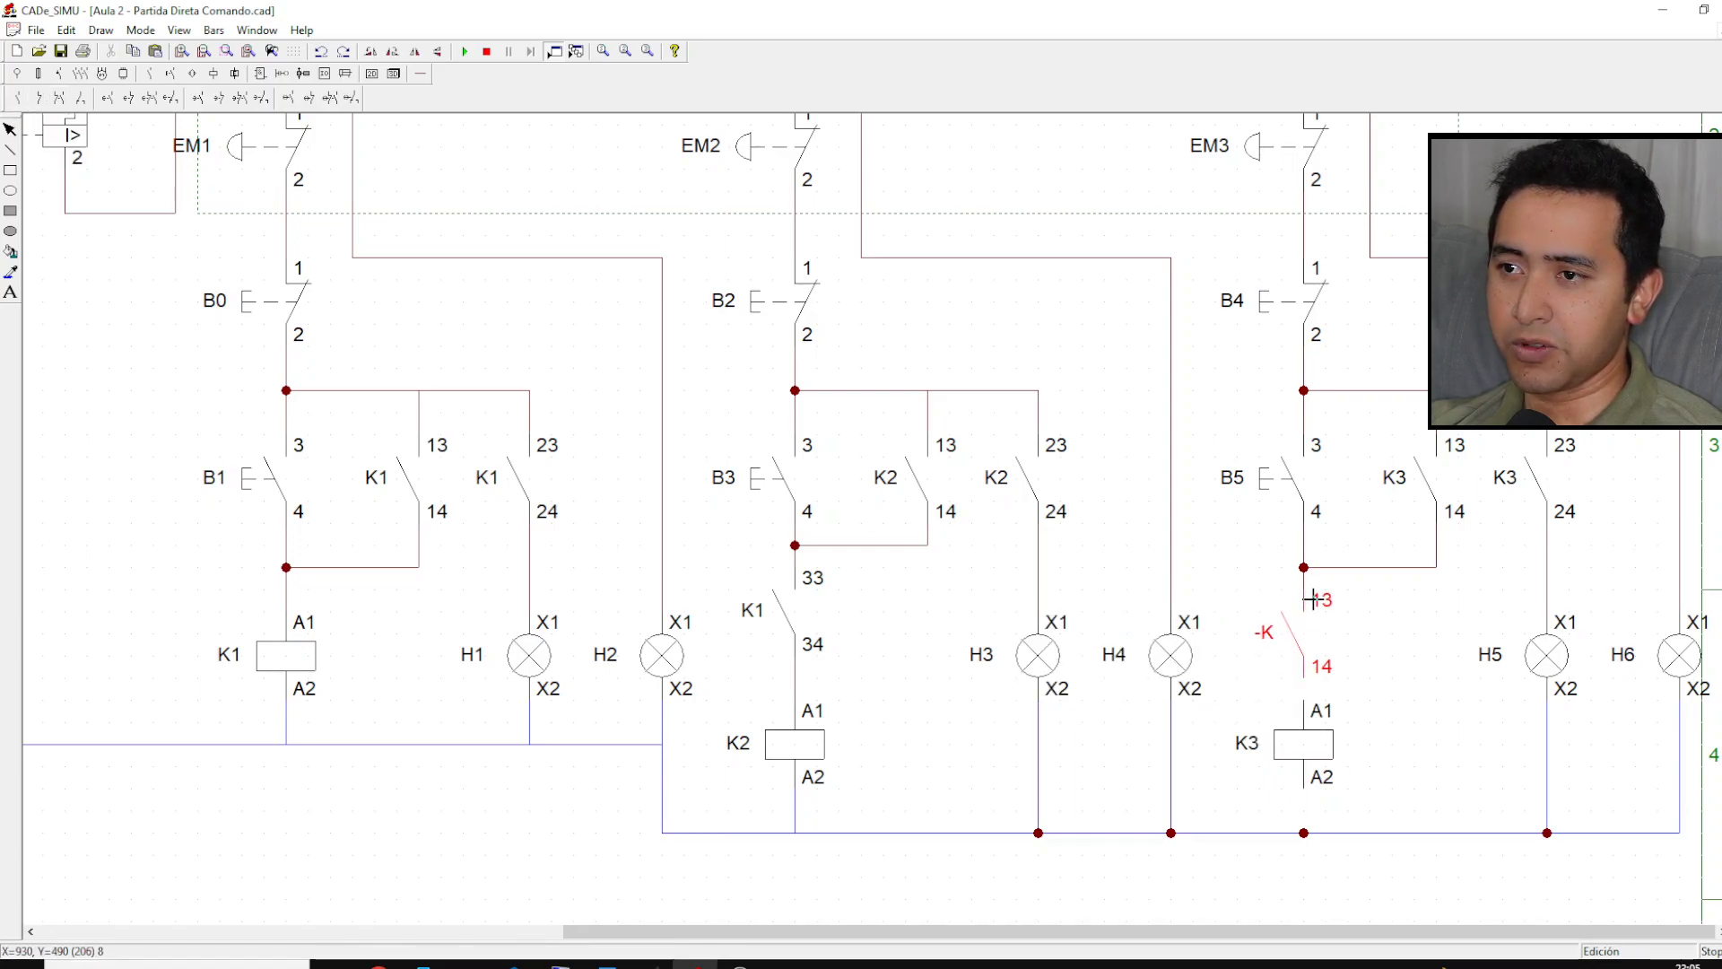
key("Escape")
Step: Delete the wires and junction beneath pushbutton B5 and the K3 13-14 contact
left_click(1351, 578)
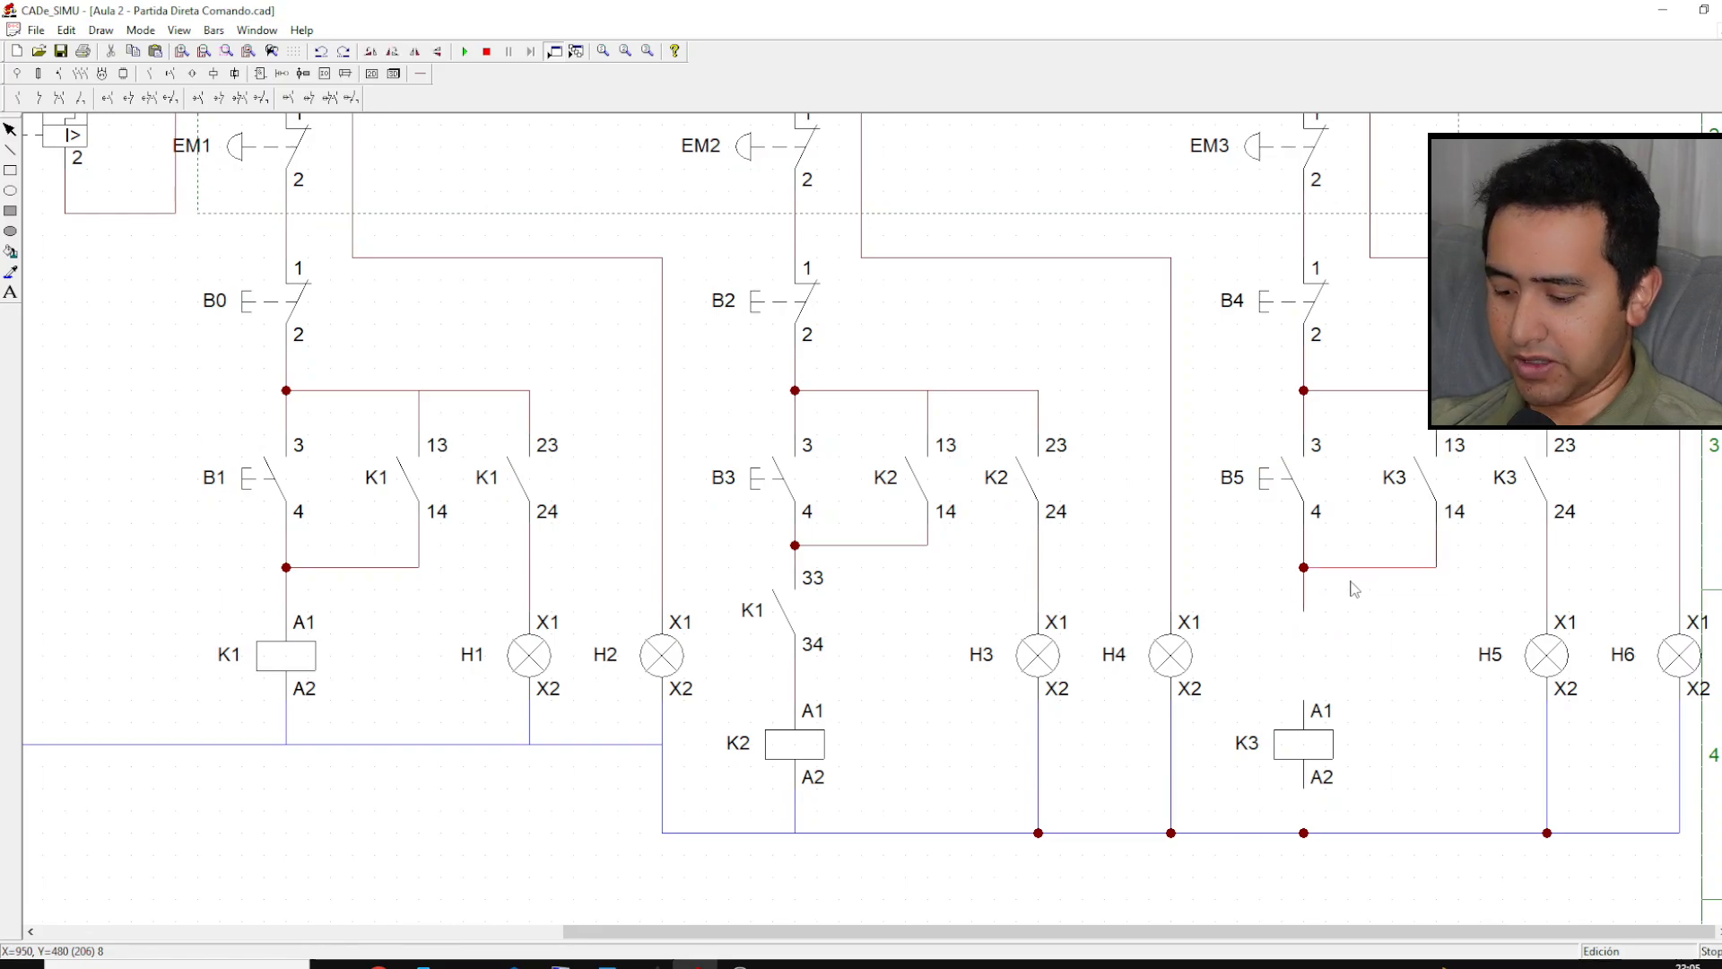
key("Delete")
left_click(1306, 593)
key("Delete")
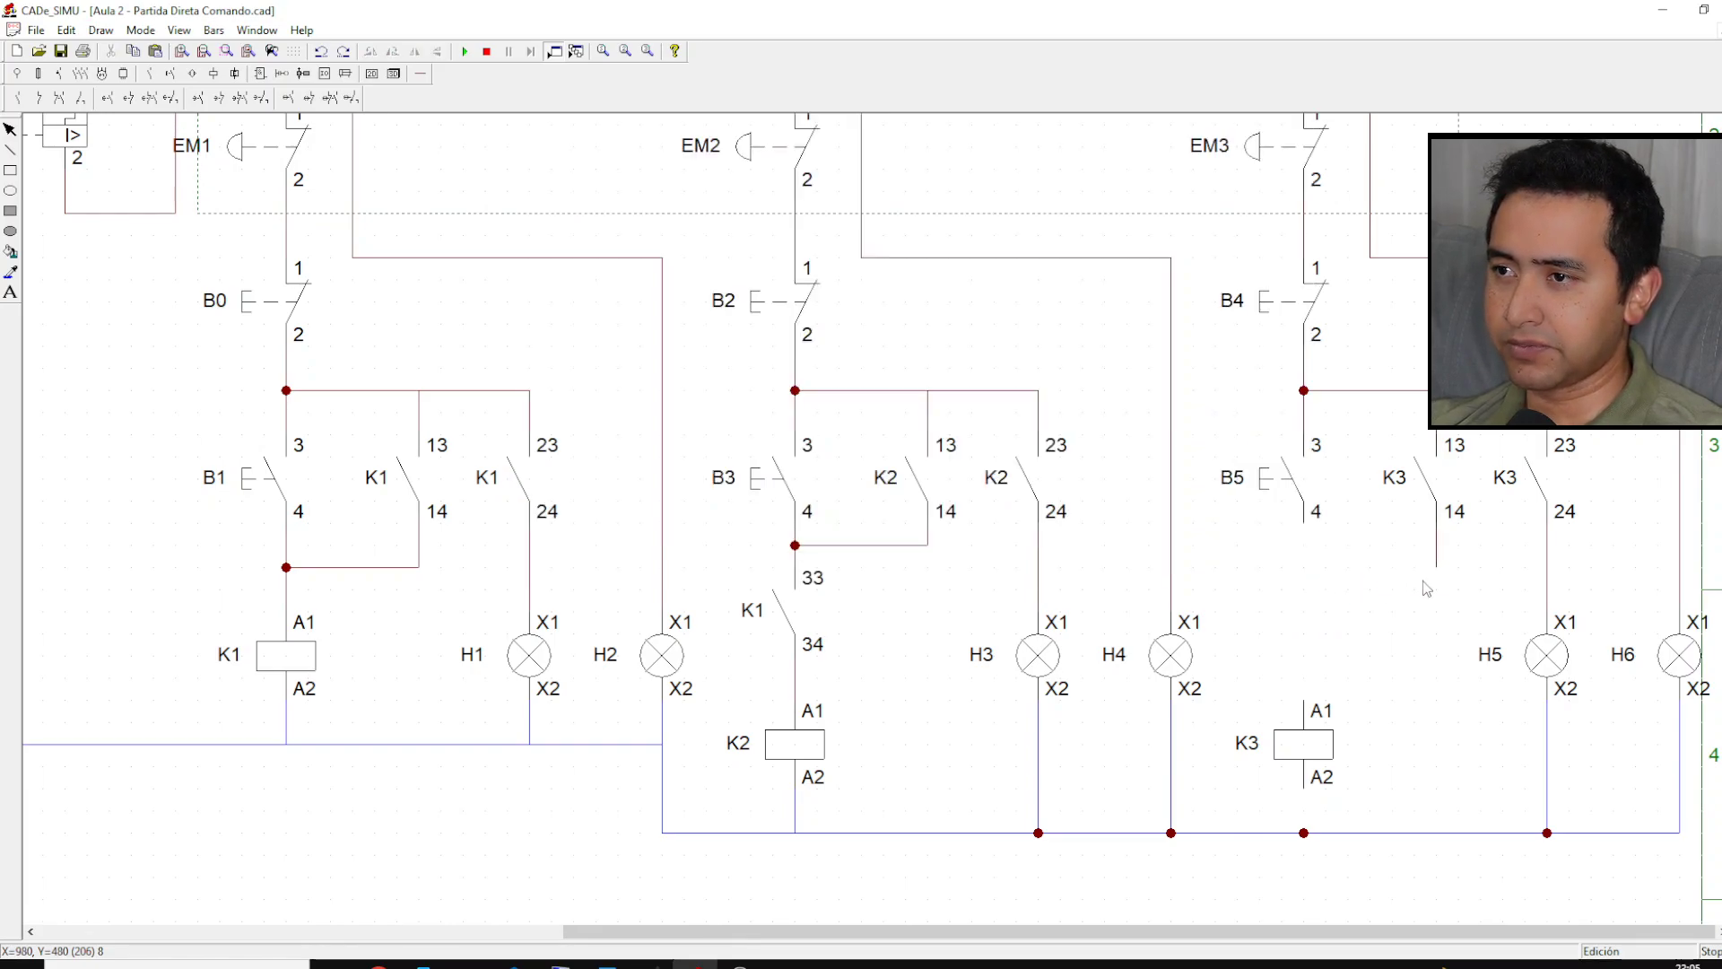
left_click(1435, 581)
key("Delete")
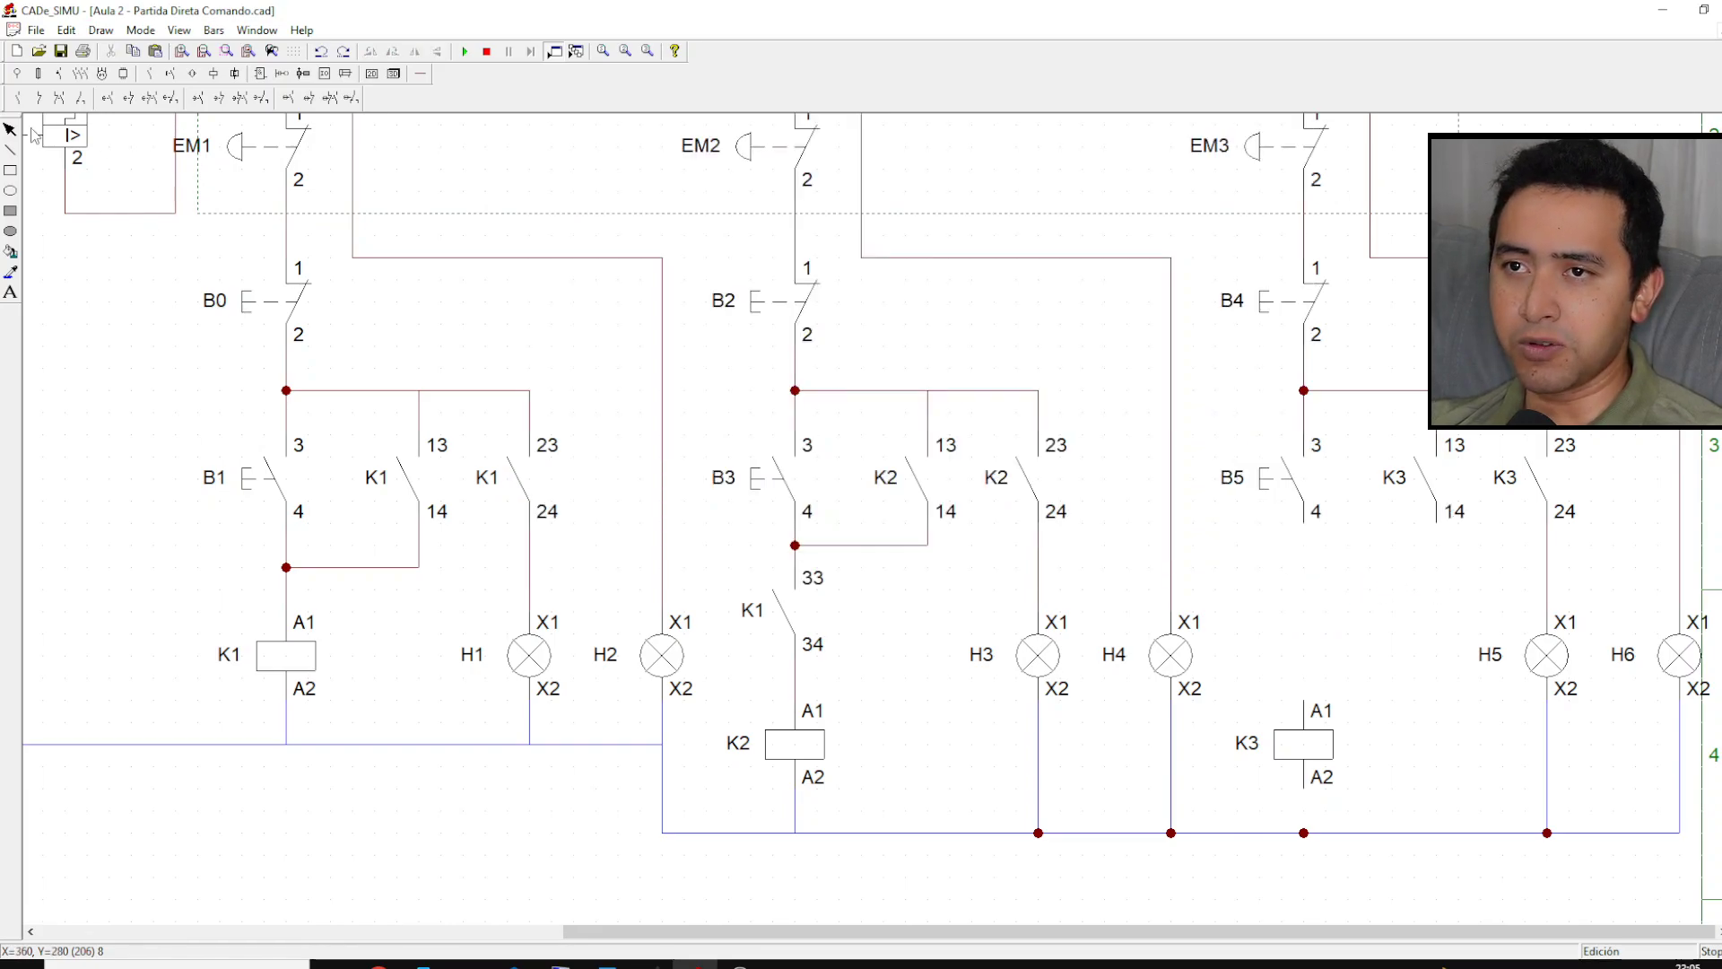
Step: Place a normally open auxiliary contact between pushbutton B5 and coil K3
left_click(18, 98)
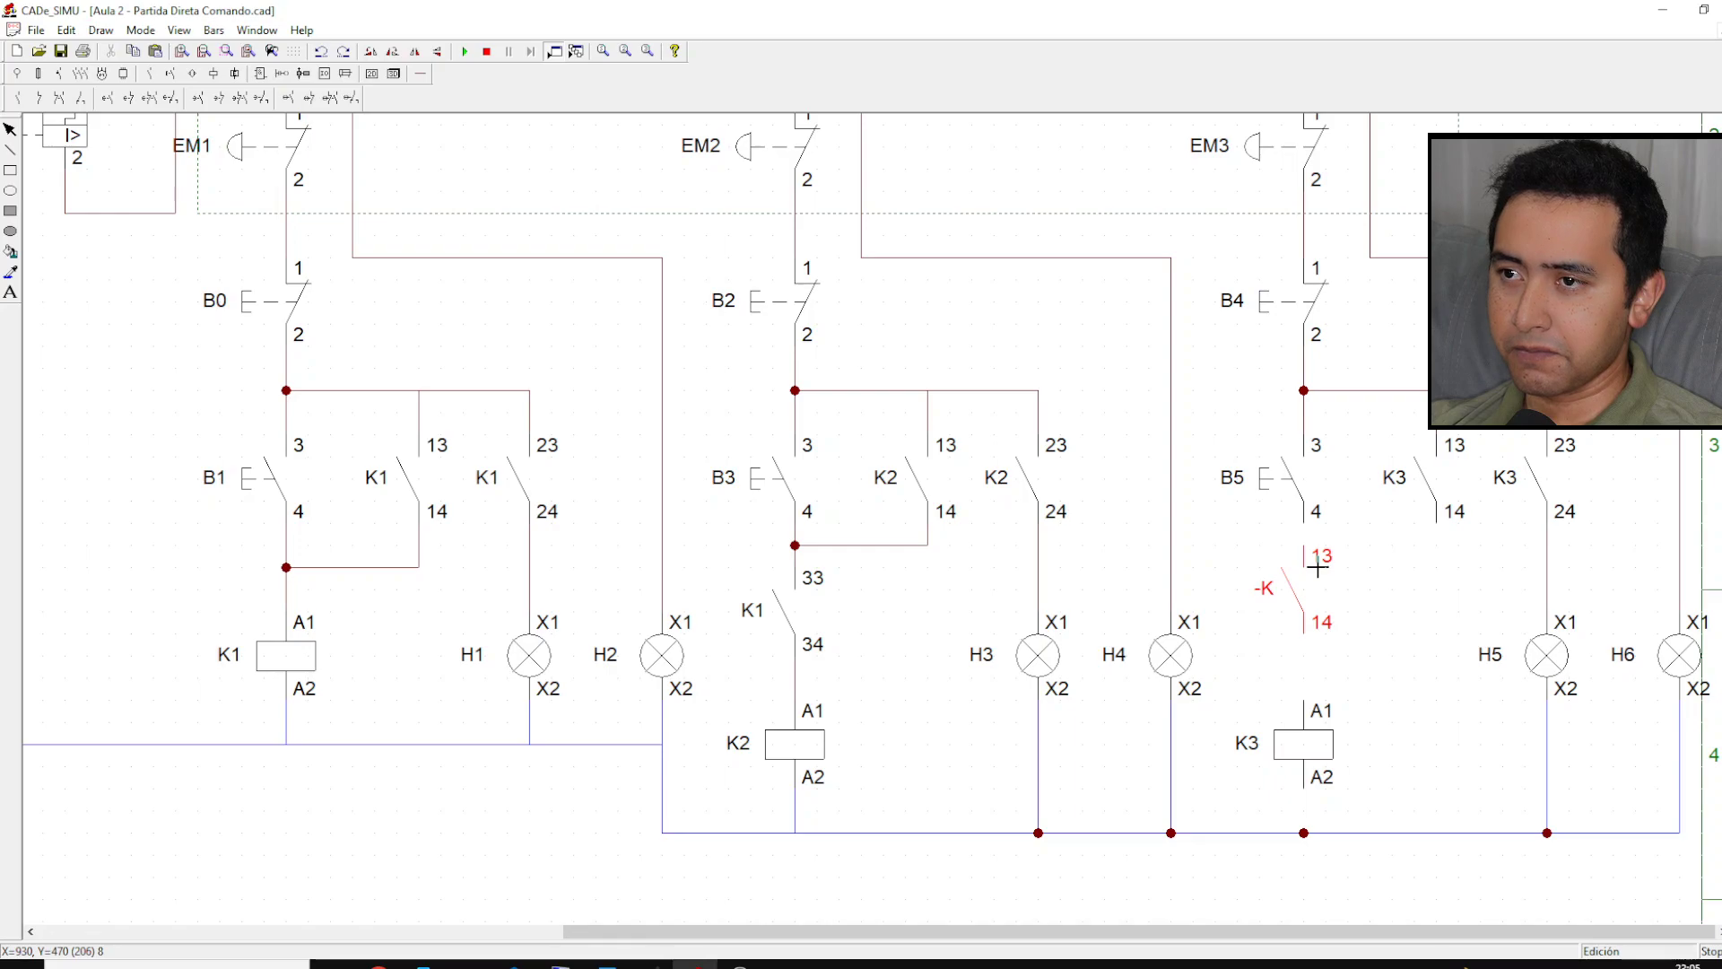
left_click(1316, 582)
key("Escape")
left_click(1315, 618)
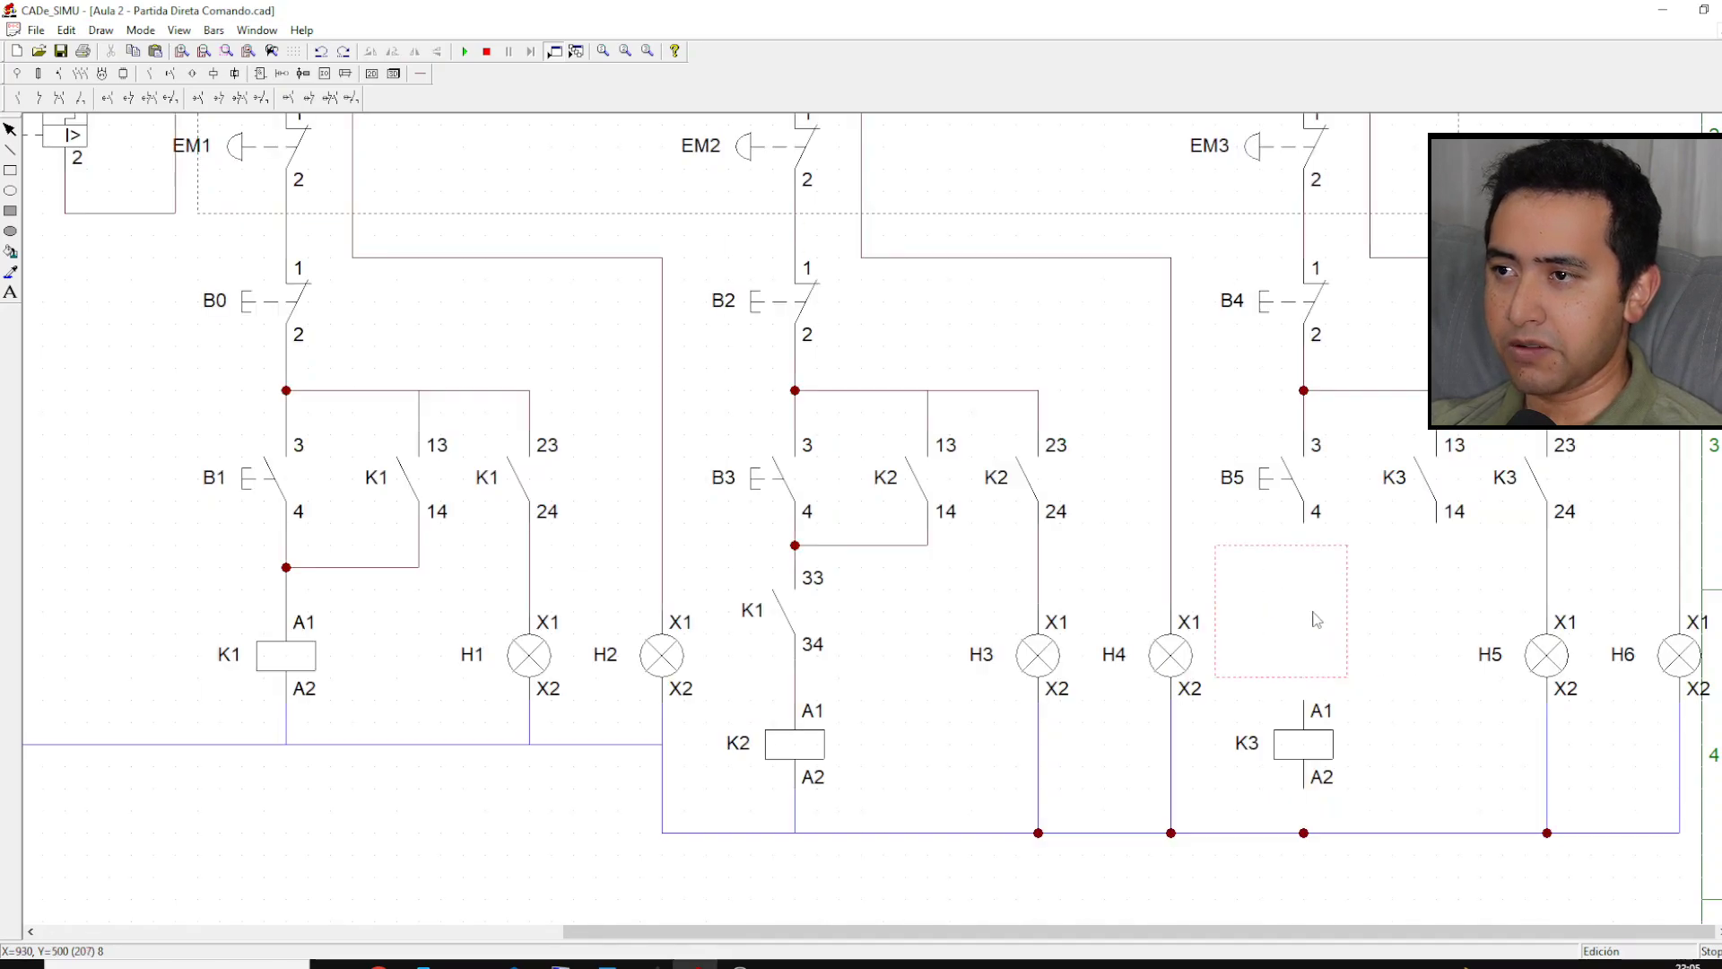
Step: Name the new contact above coil K3 as K2 and set its terminals to 33-34
double_click(1316, 619)
left_click(957, 462)
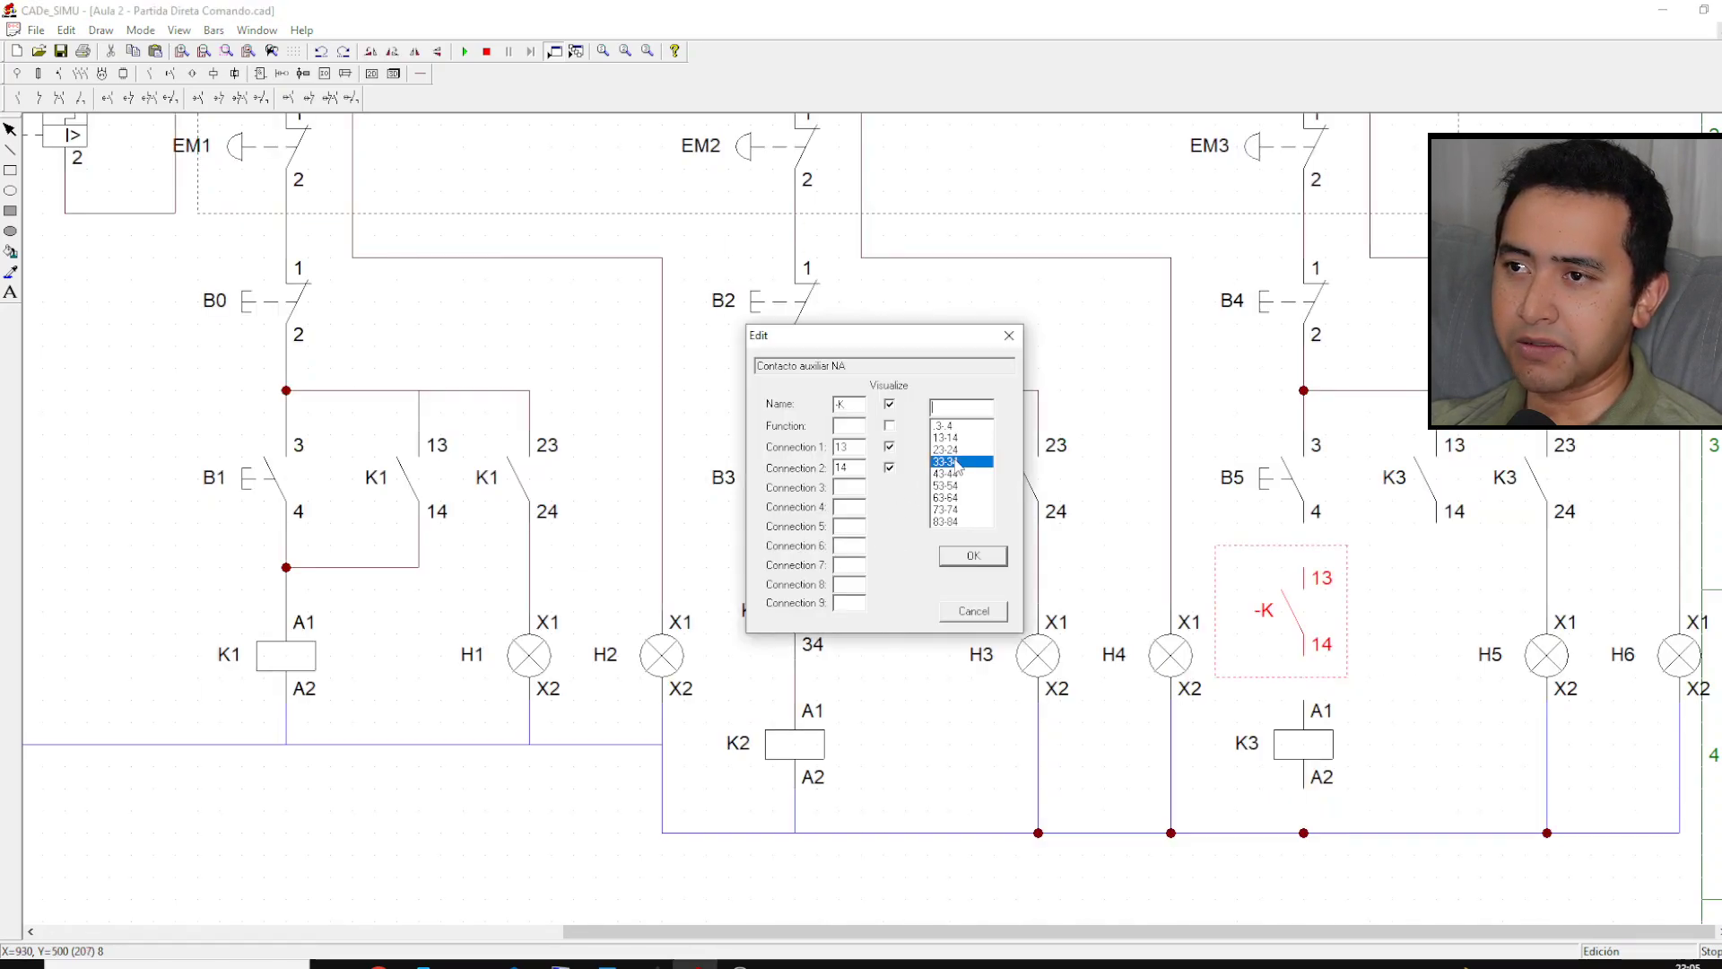
left_click(849, 407)
type("K2")
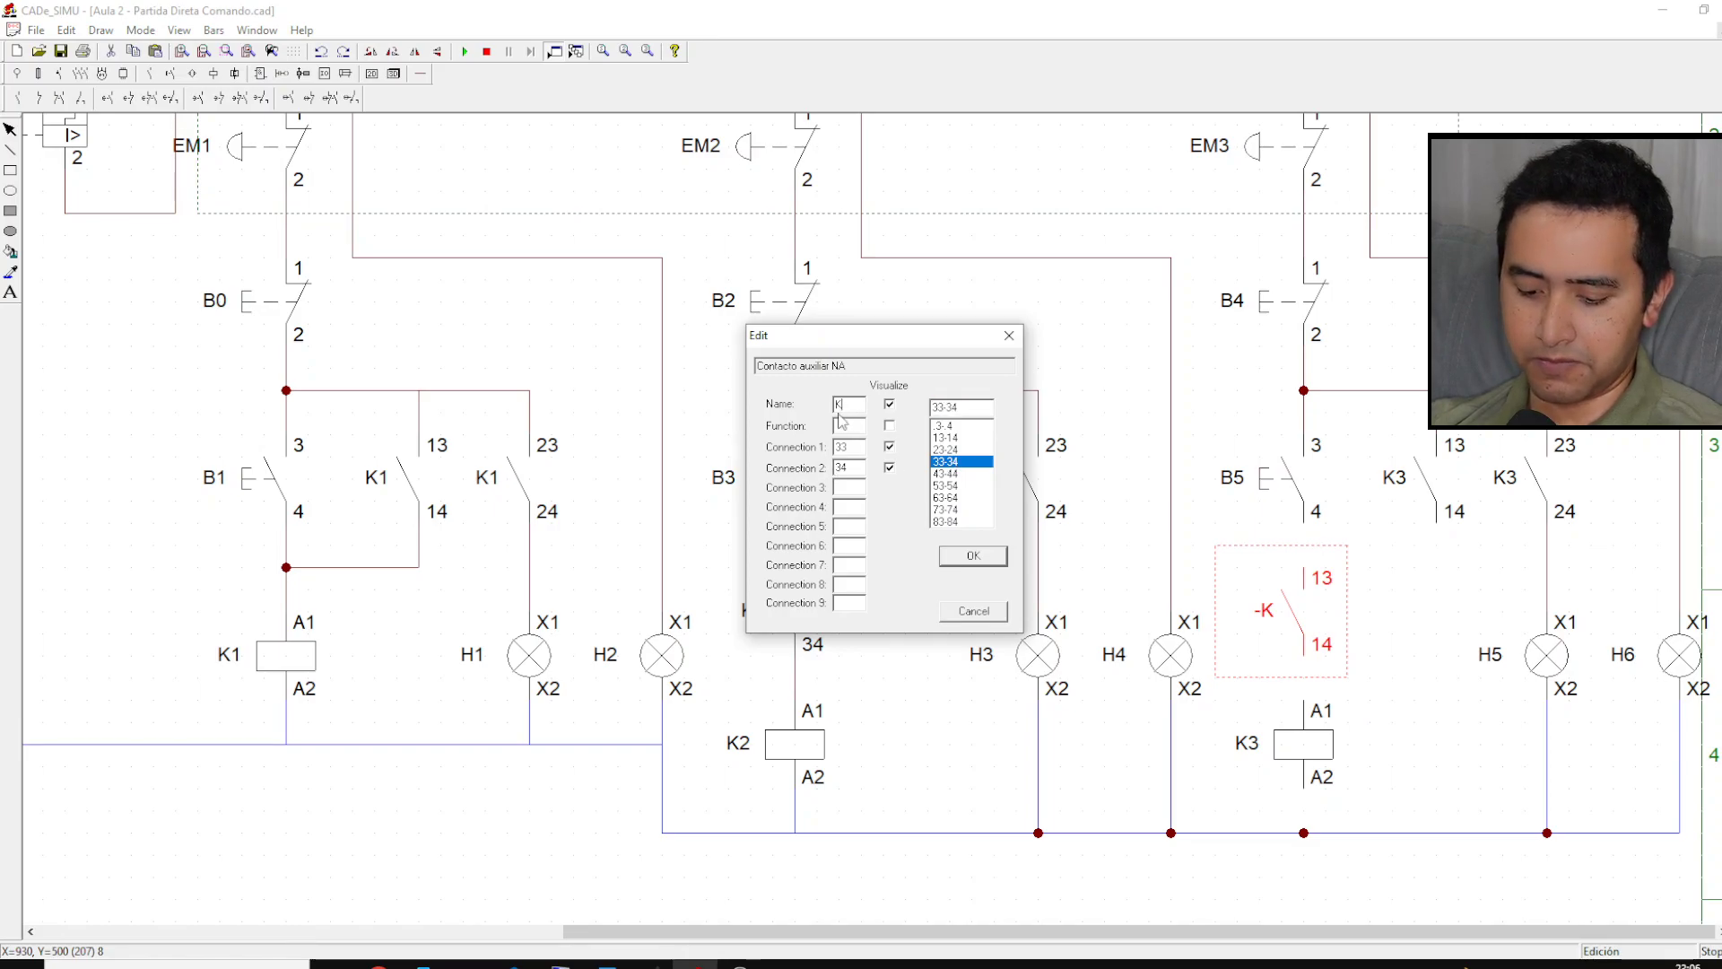
left_click(973, 554)
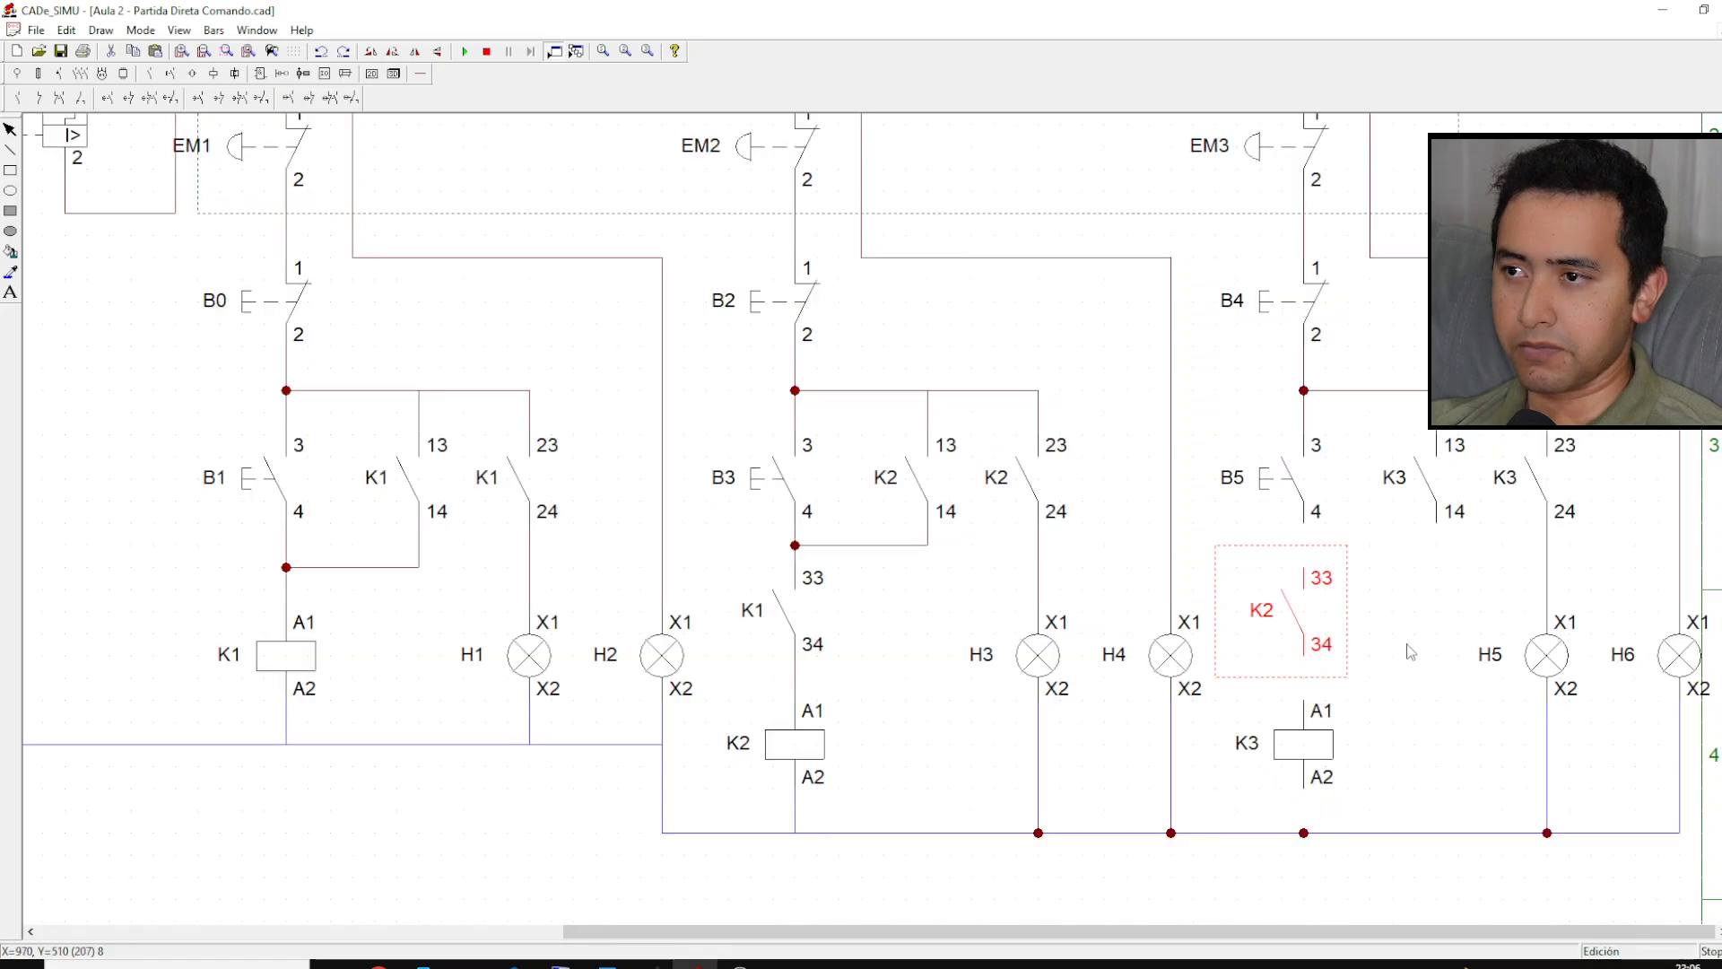
left_click(1417, 721)
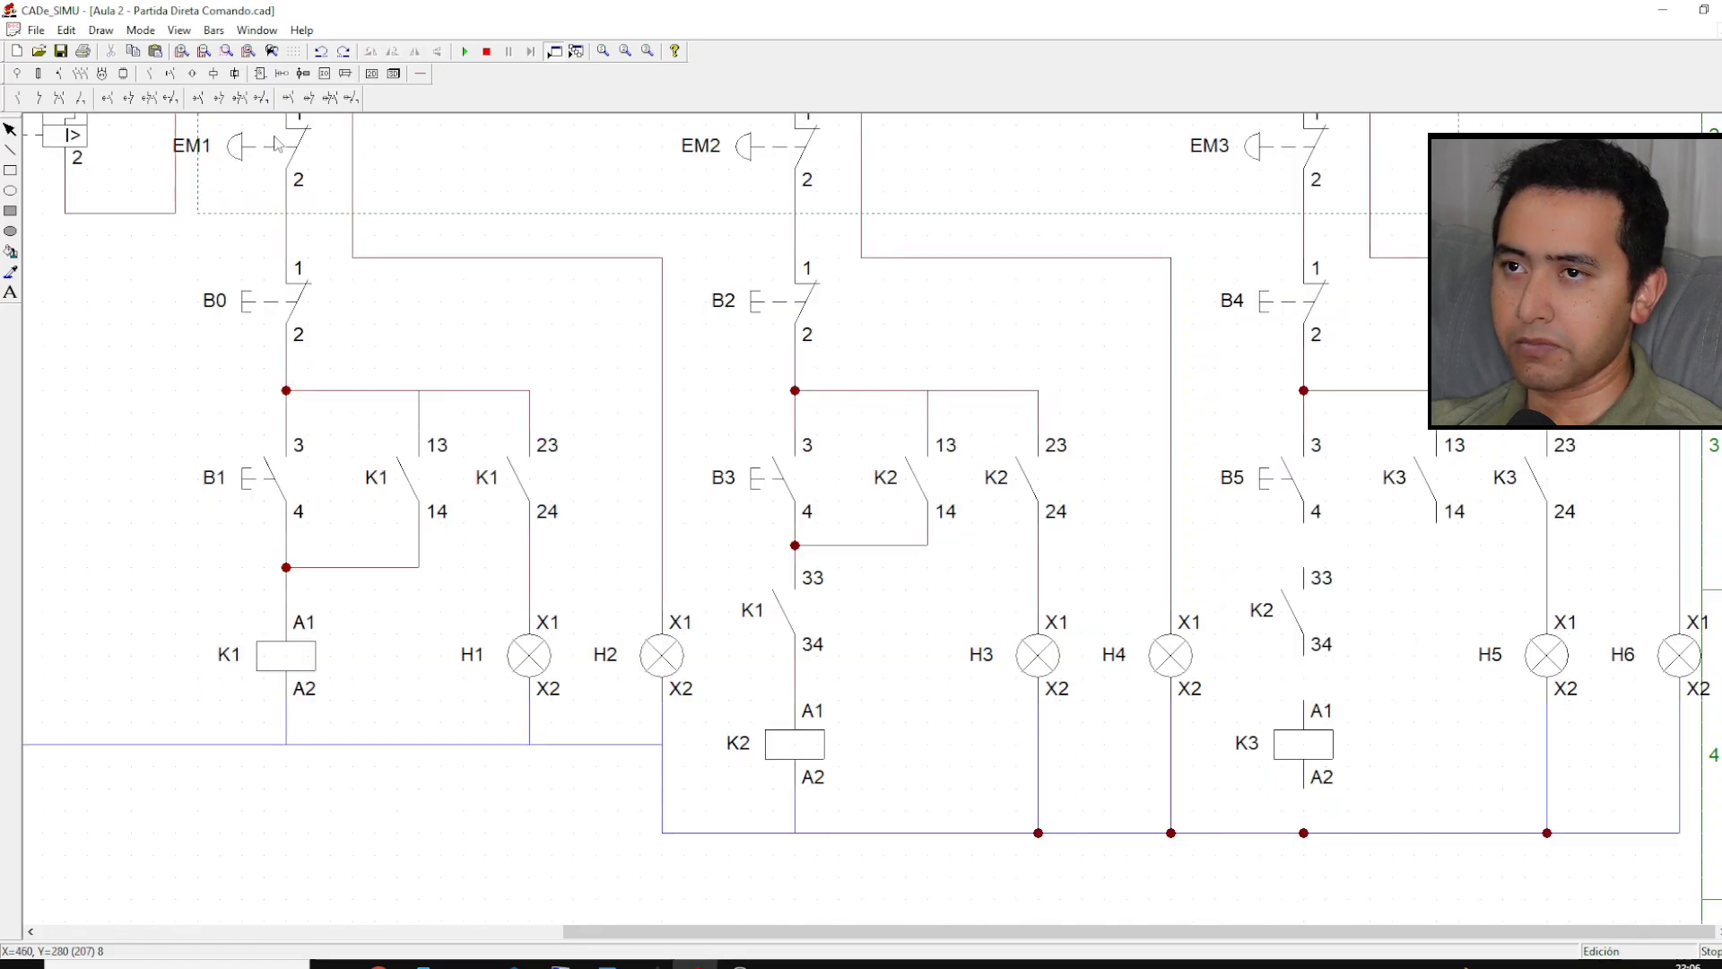
Step: Wire B5 and the K3 13-14 contact together, and connect them through contact K2 to coil K3 and the neutral line
left_click(420, 73)
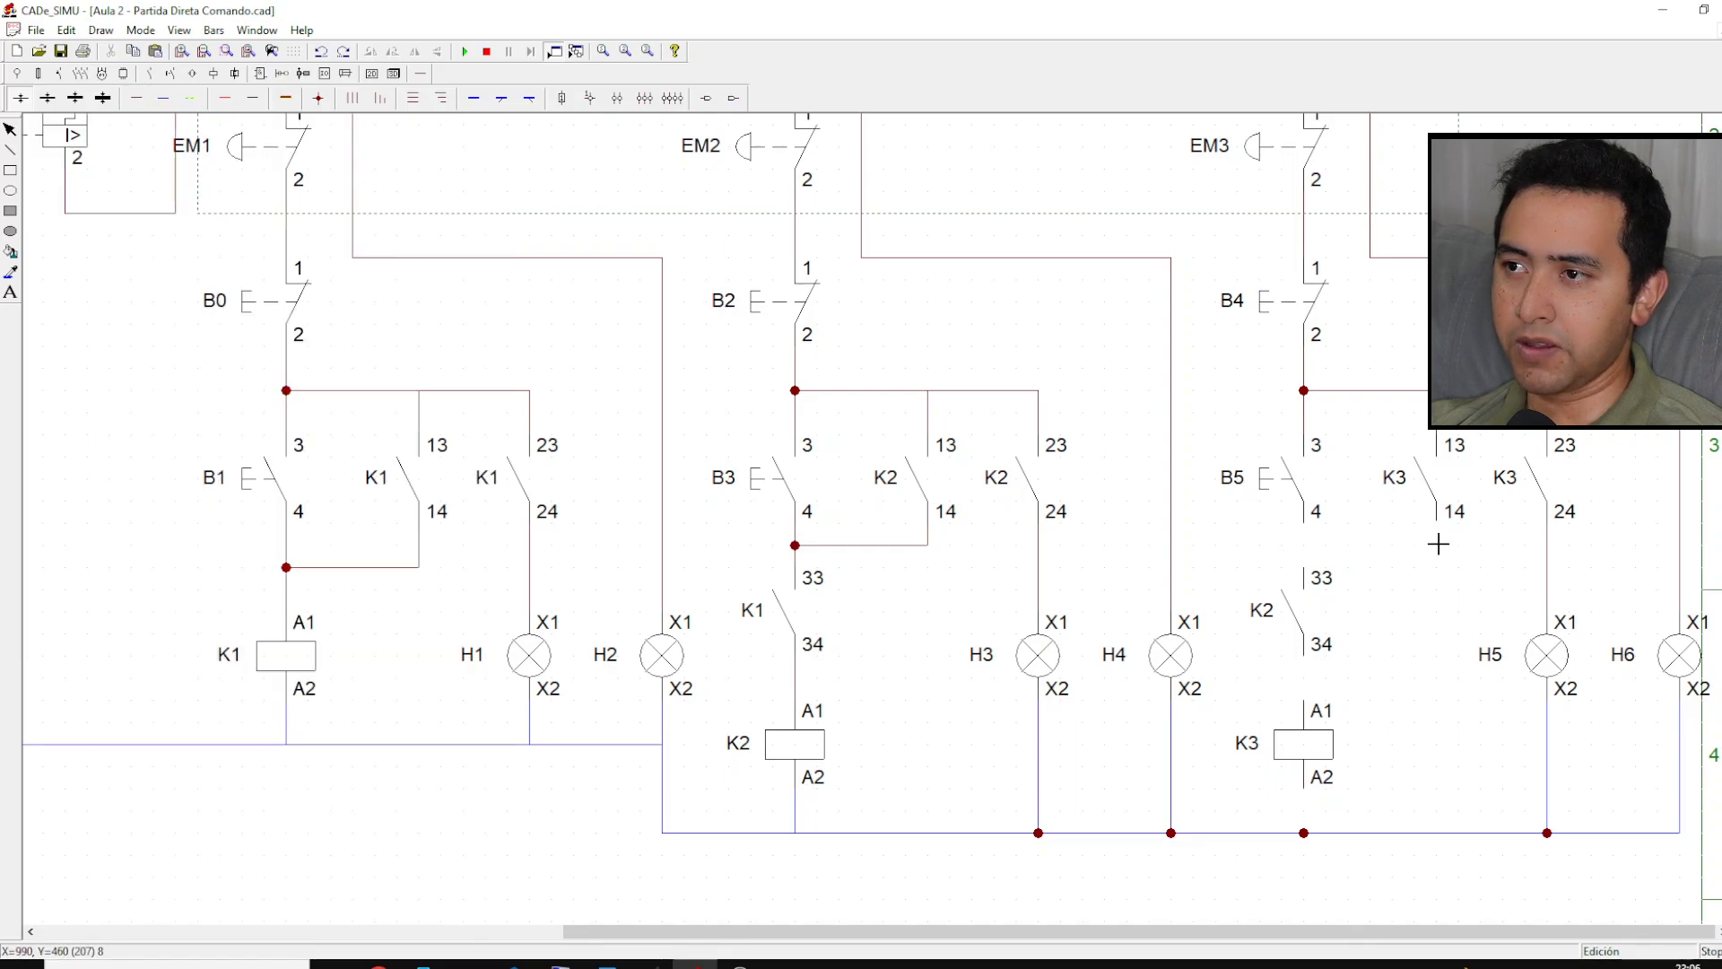
mouse_move(1436, 545)
left_mouse_down()
mouse_move(1307, 565)
mouse_move(1305, 543)
left_mouse_up()
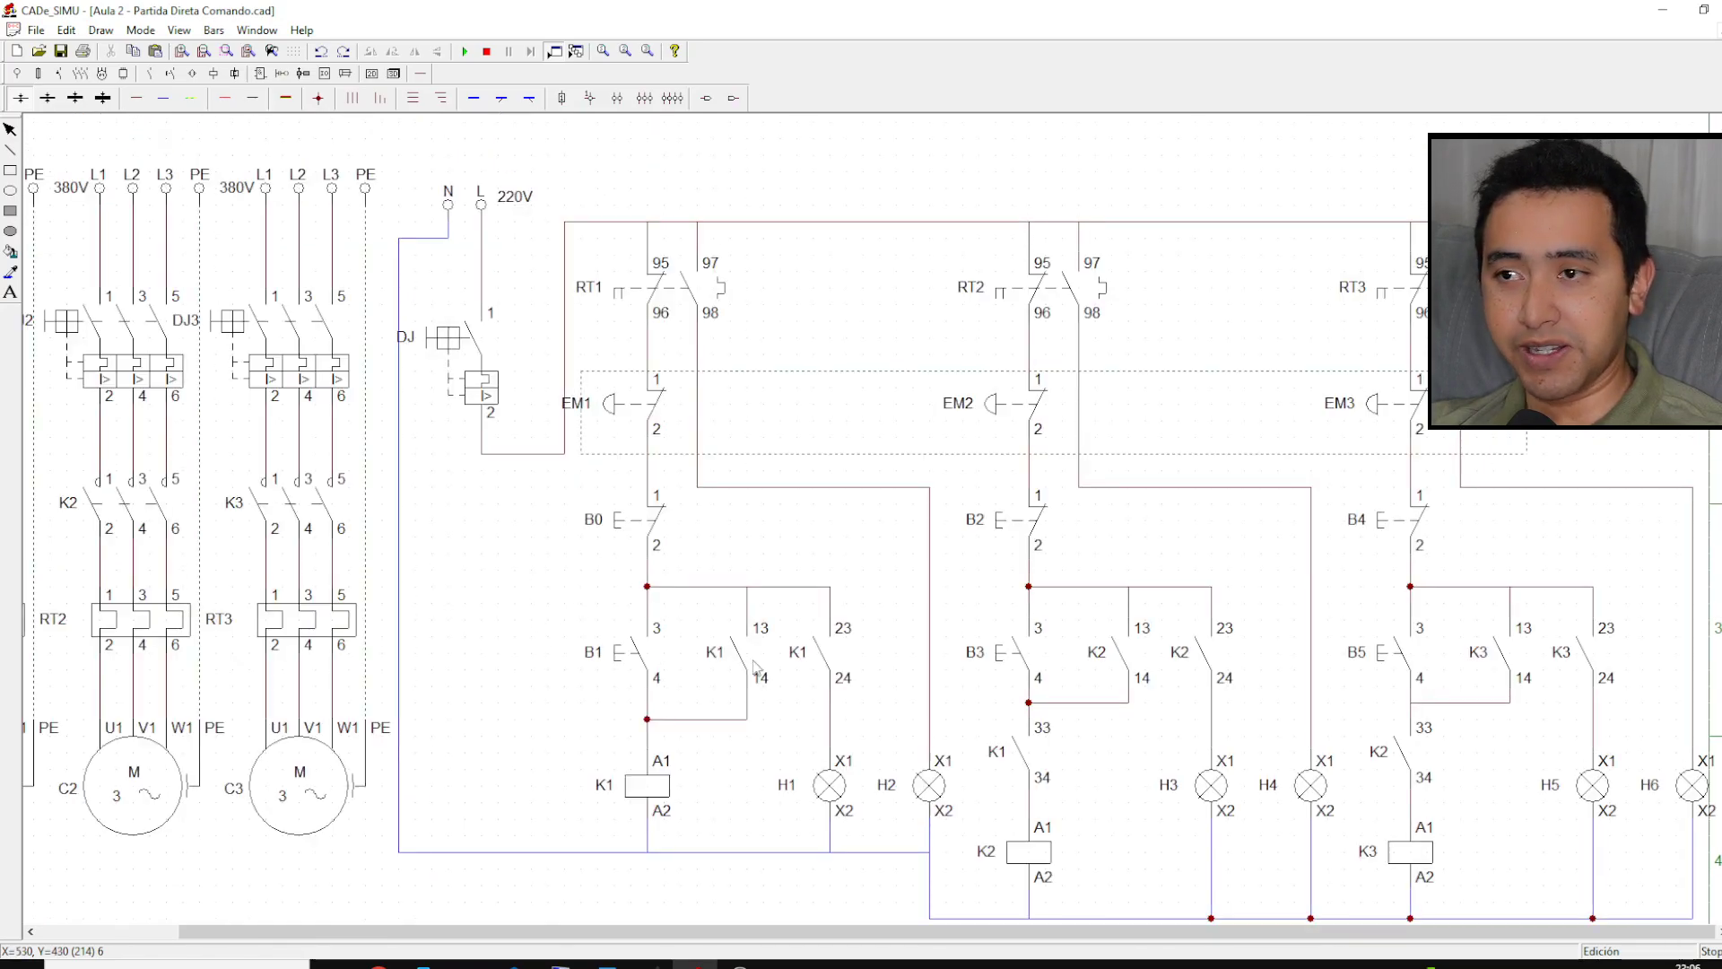
Step: Start the simulation and close the three motor breakers and the control breaker DJ
left_click_drag(644, 924, 505, 925)
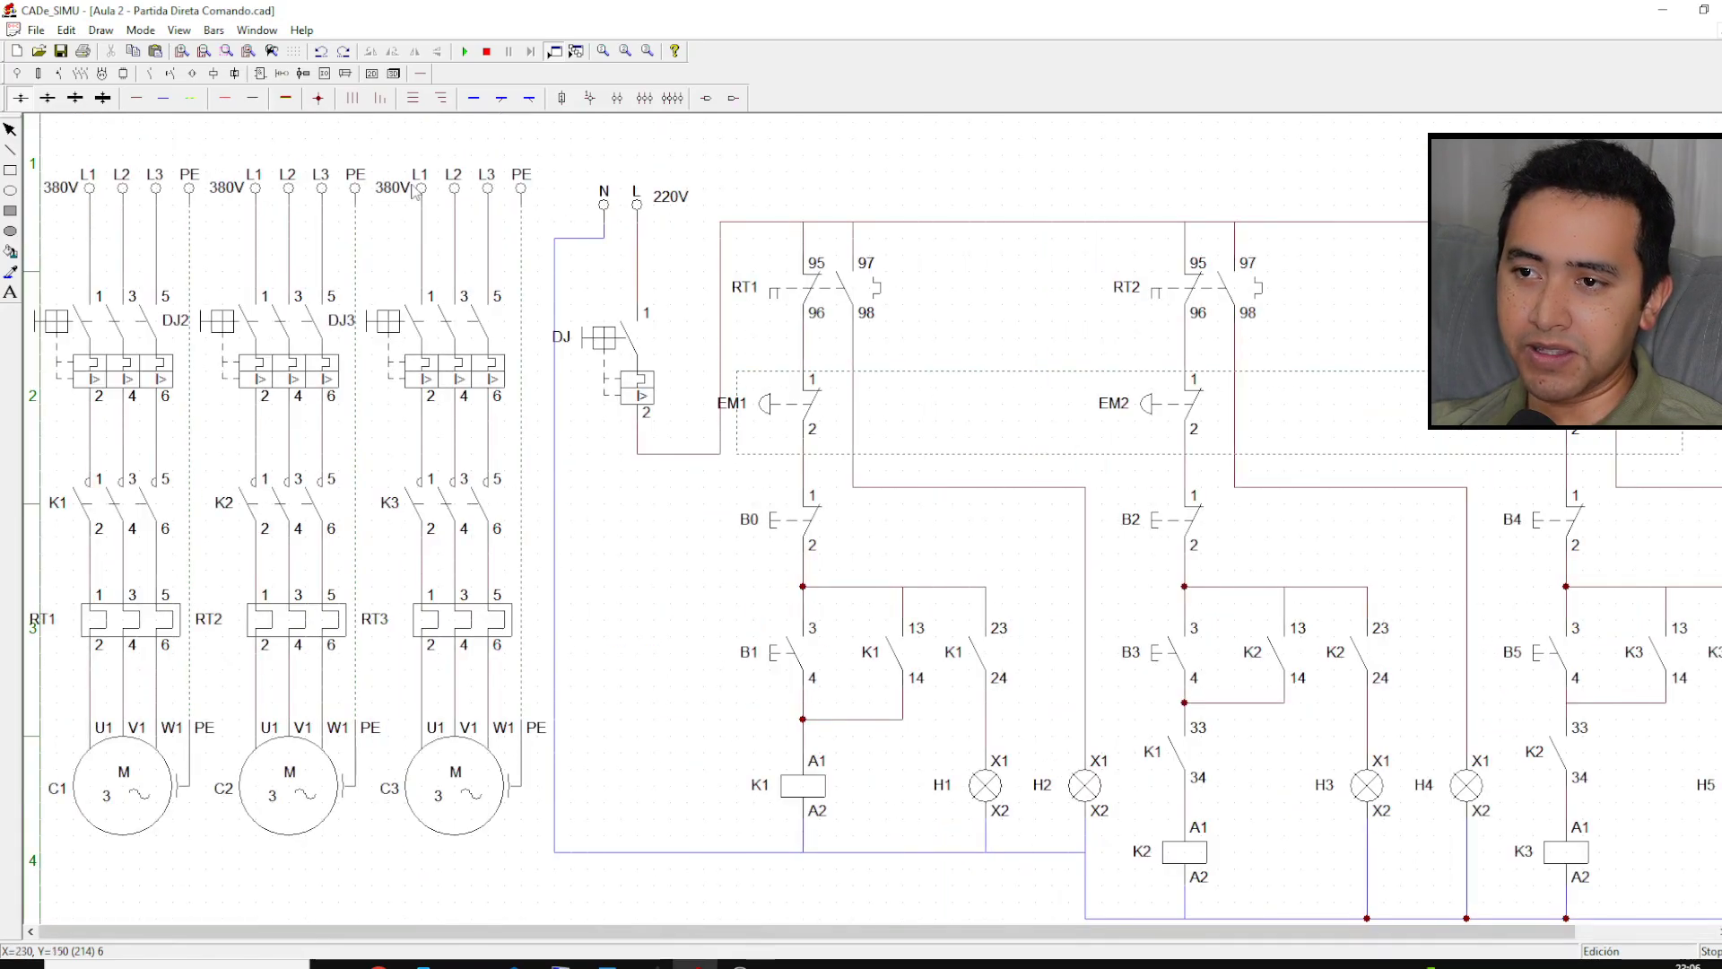
left_click(464, 51)
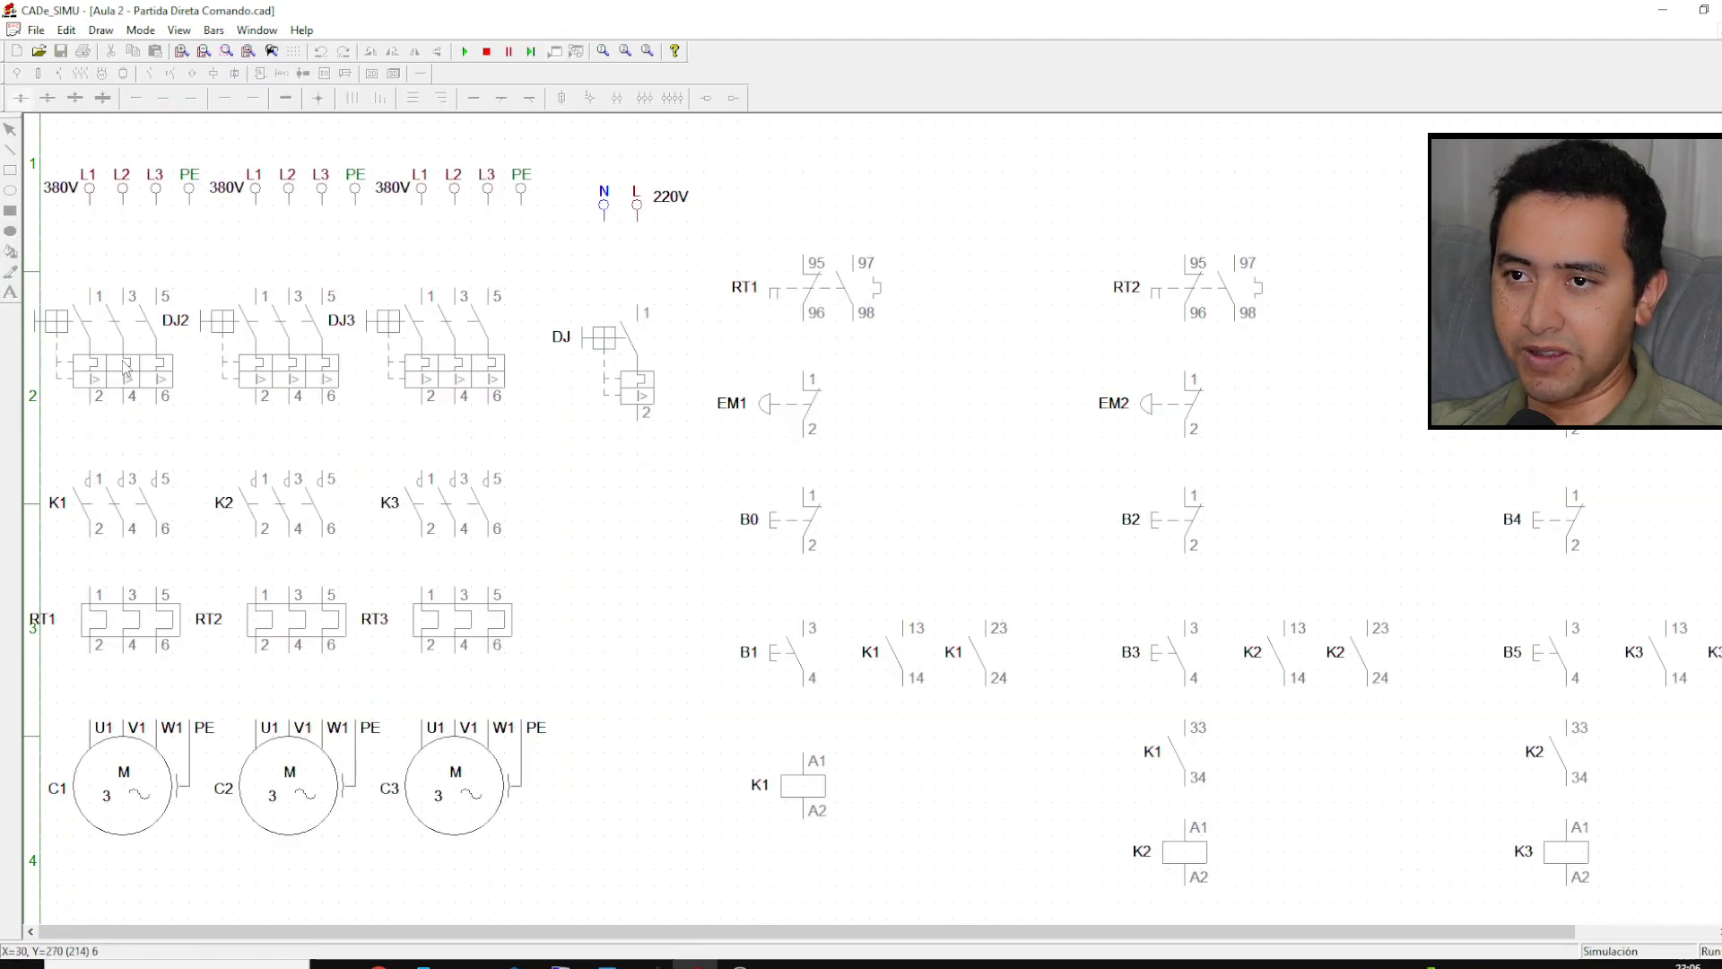
left_click(328, 380)
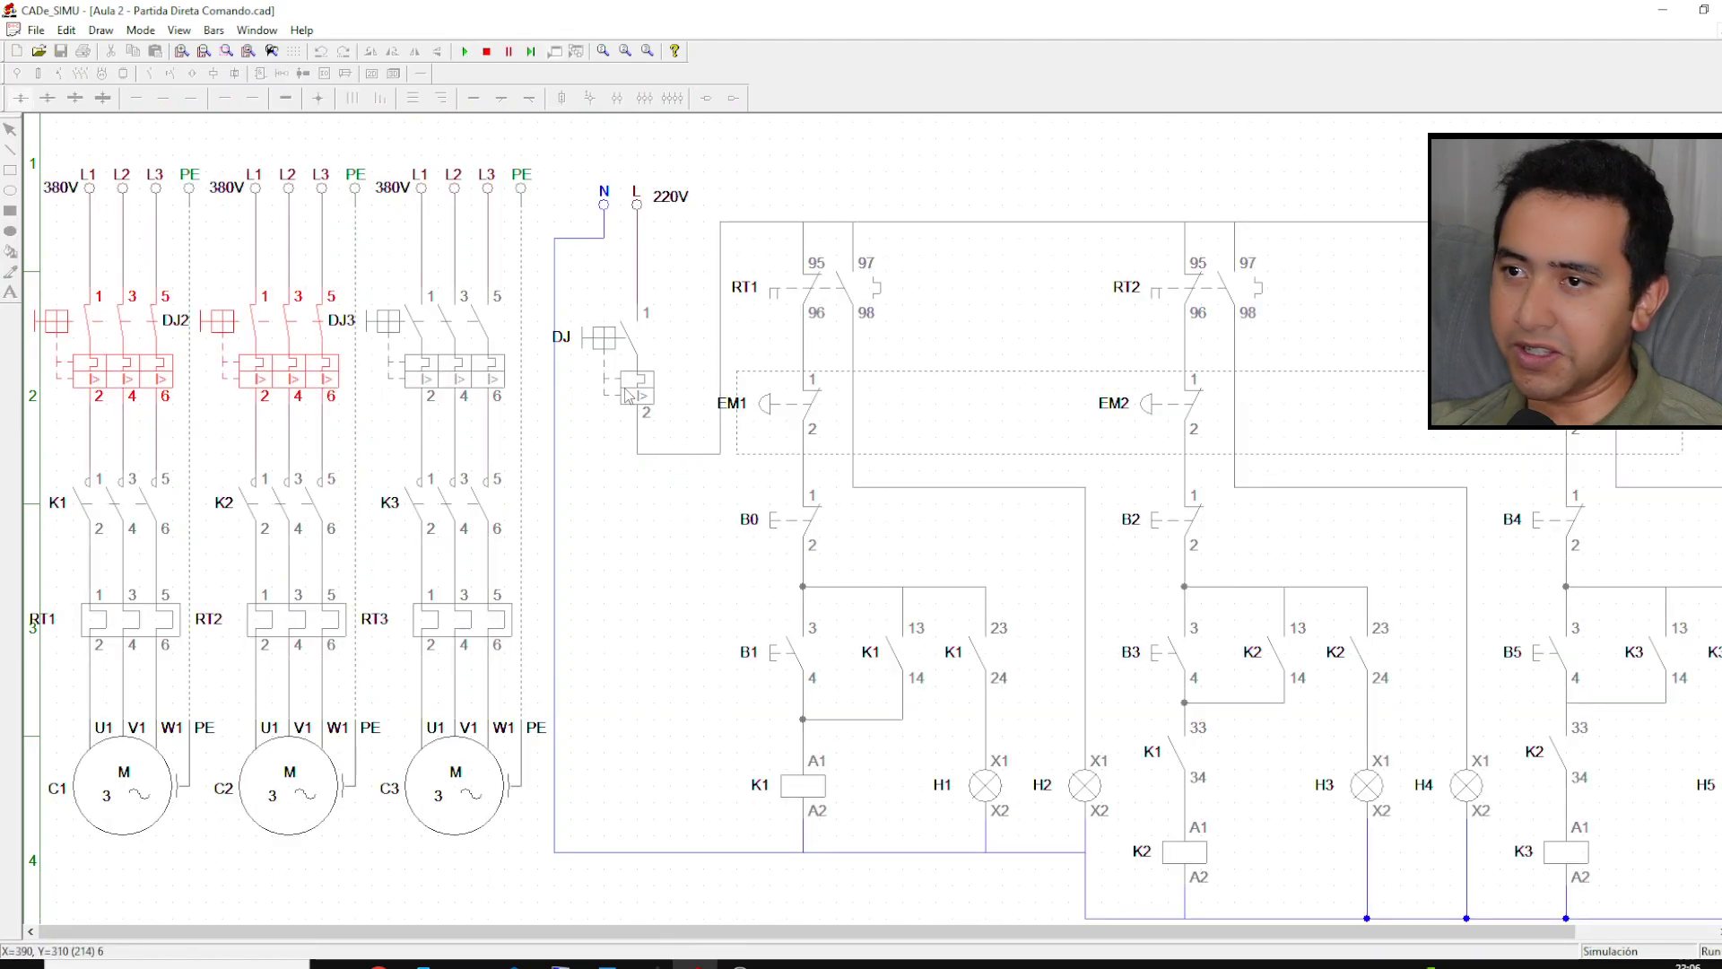
left_click(437, 379)
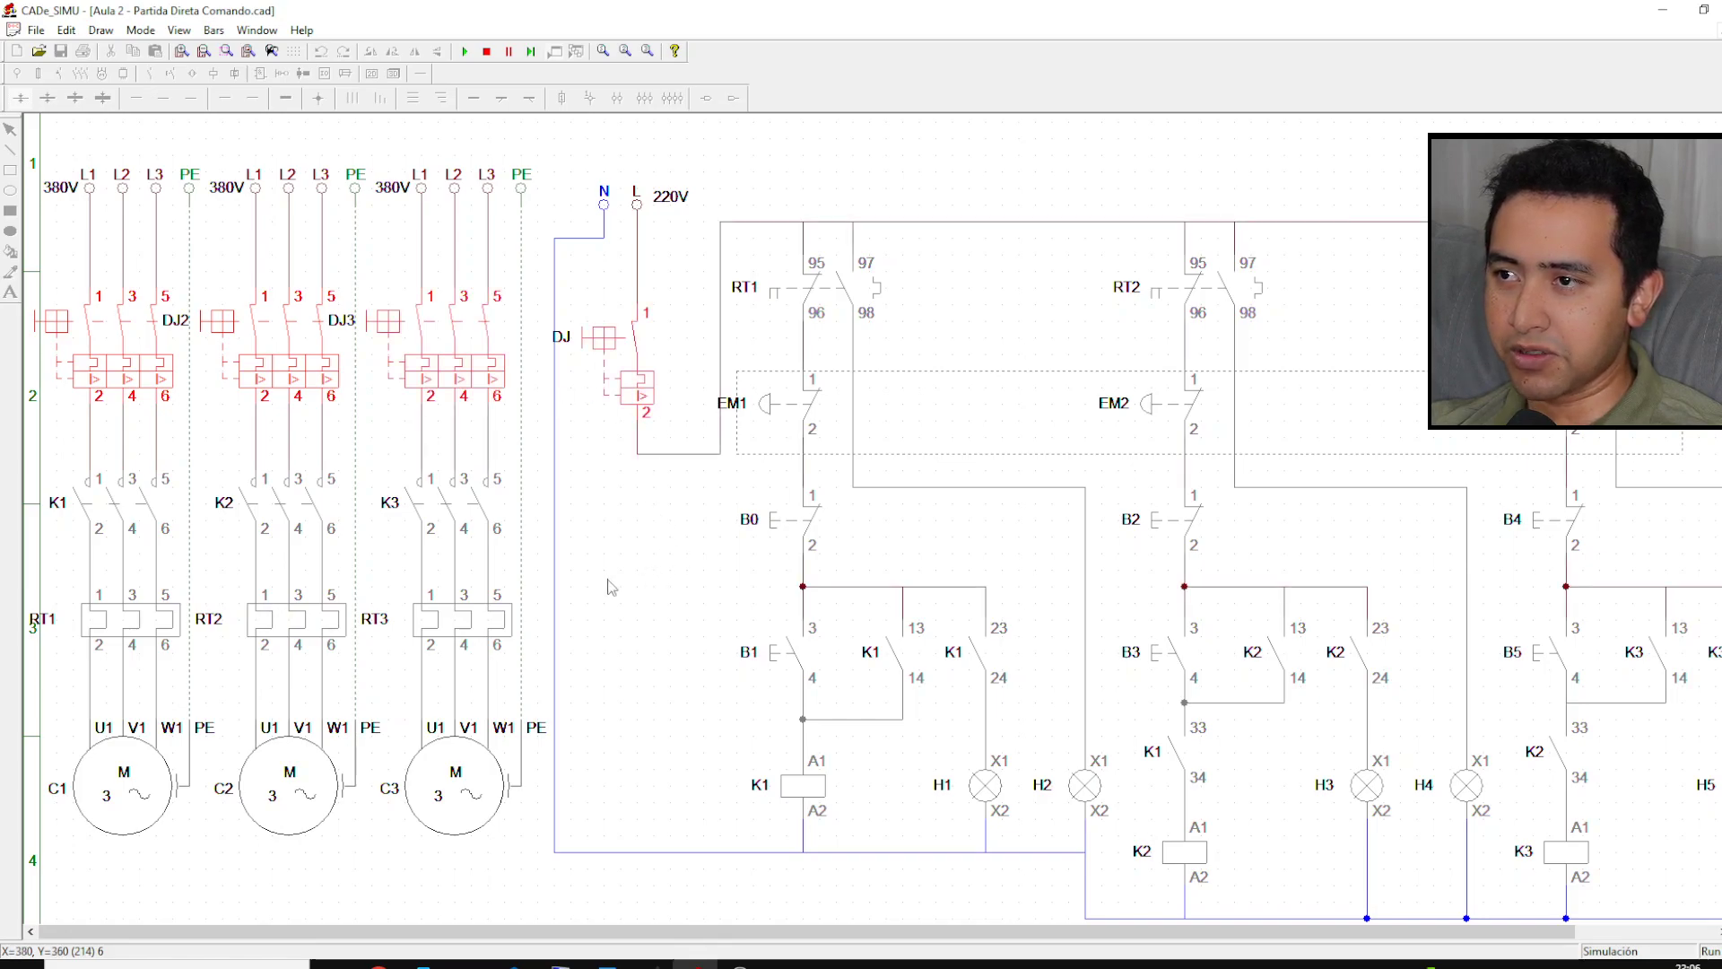
scroll(606, 569, "down", 1)
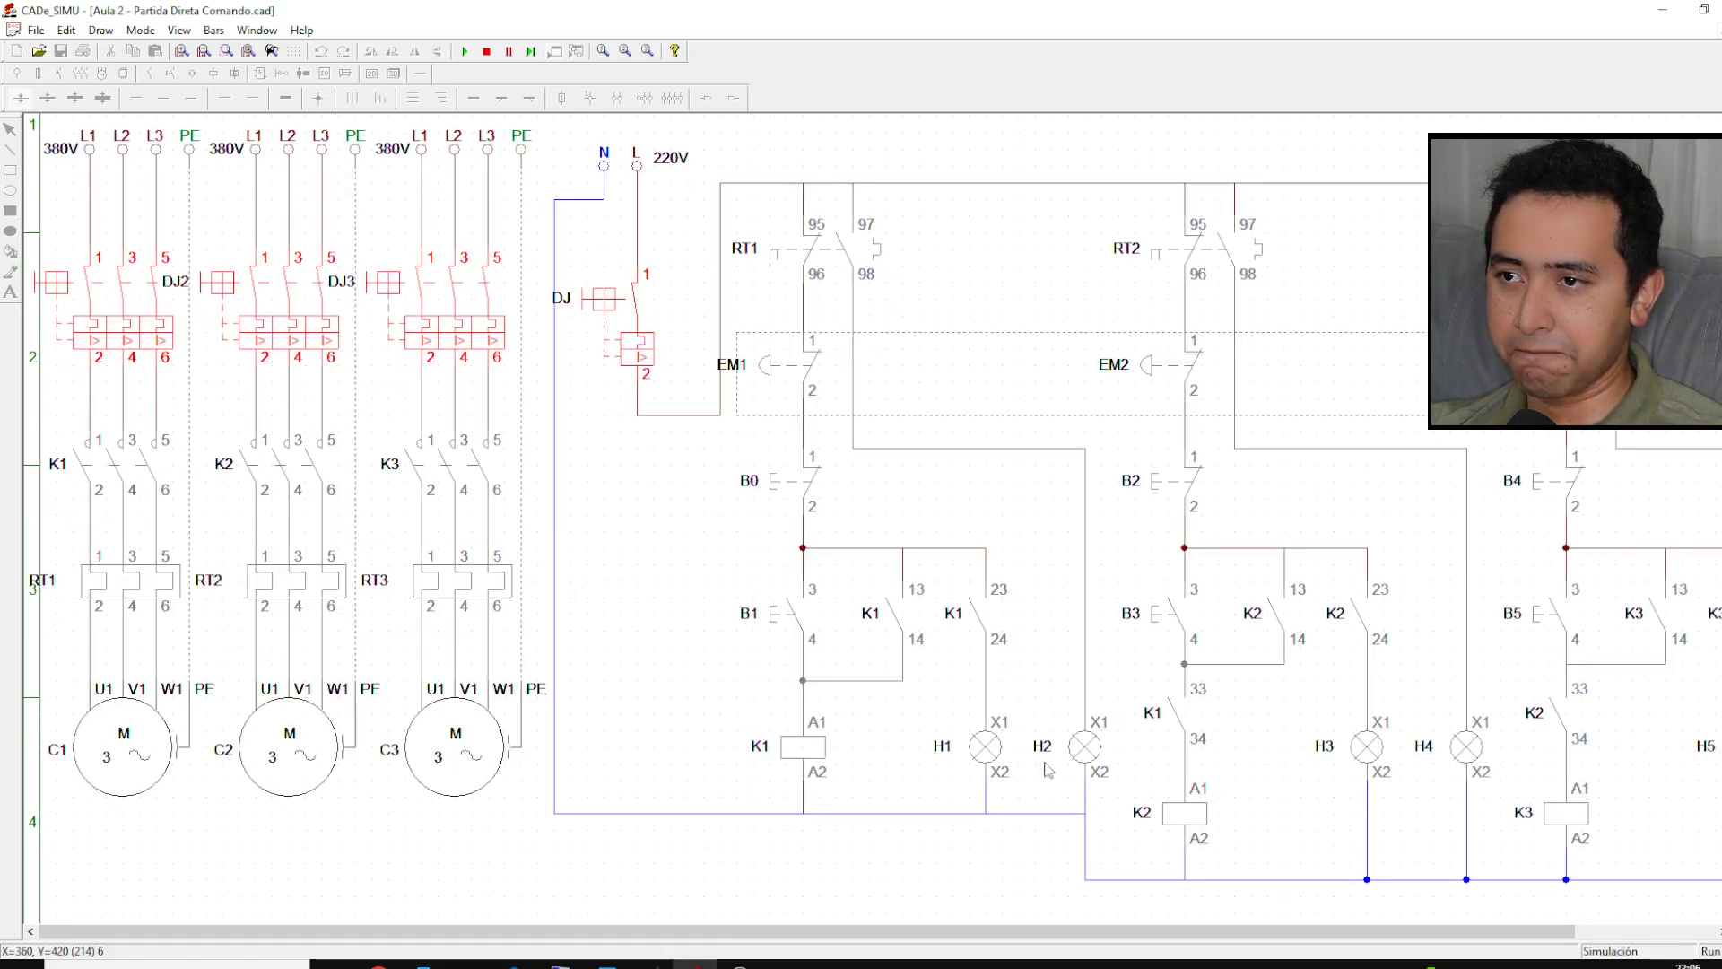
Step: Start the three conveyor motors in sequence by actuating pushbuttons B1, B3 and B5
left_click(816, 624)
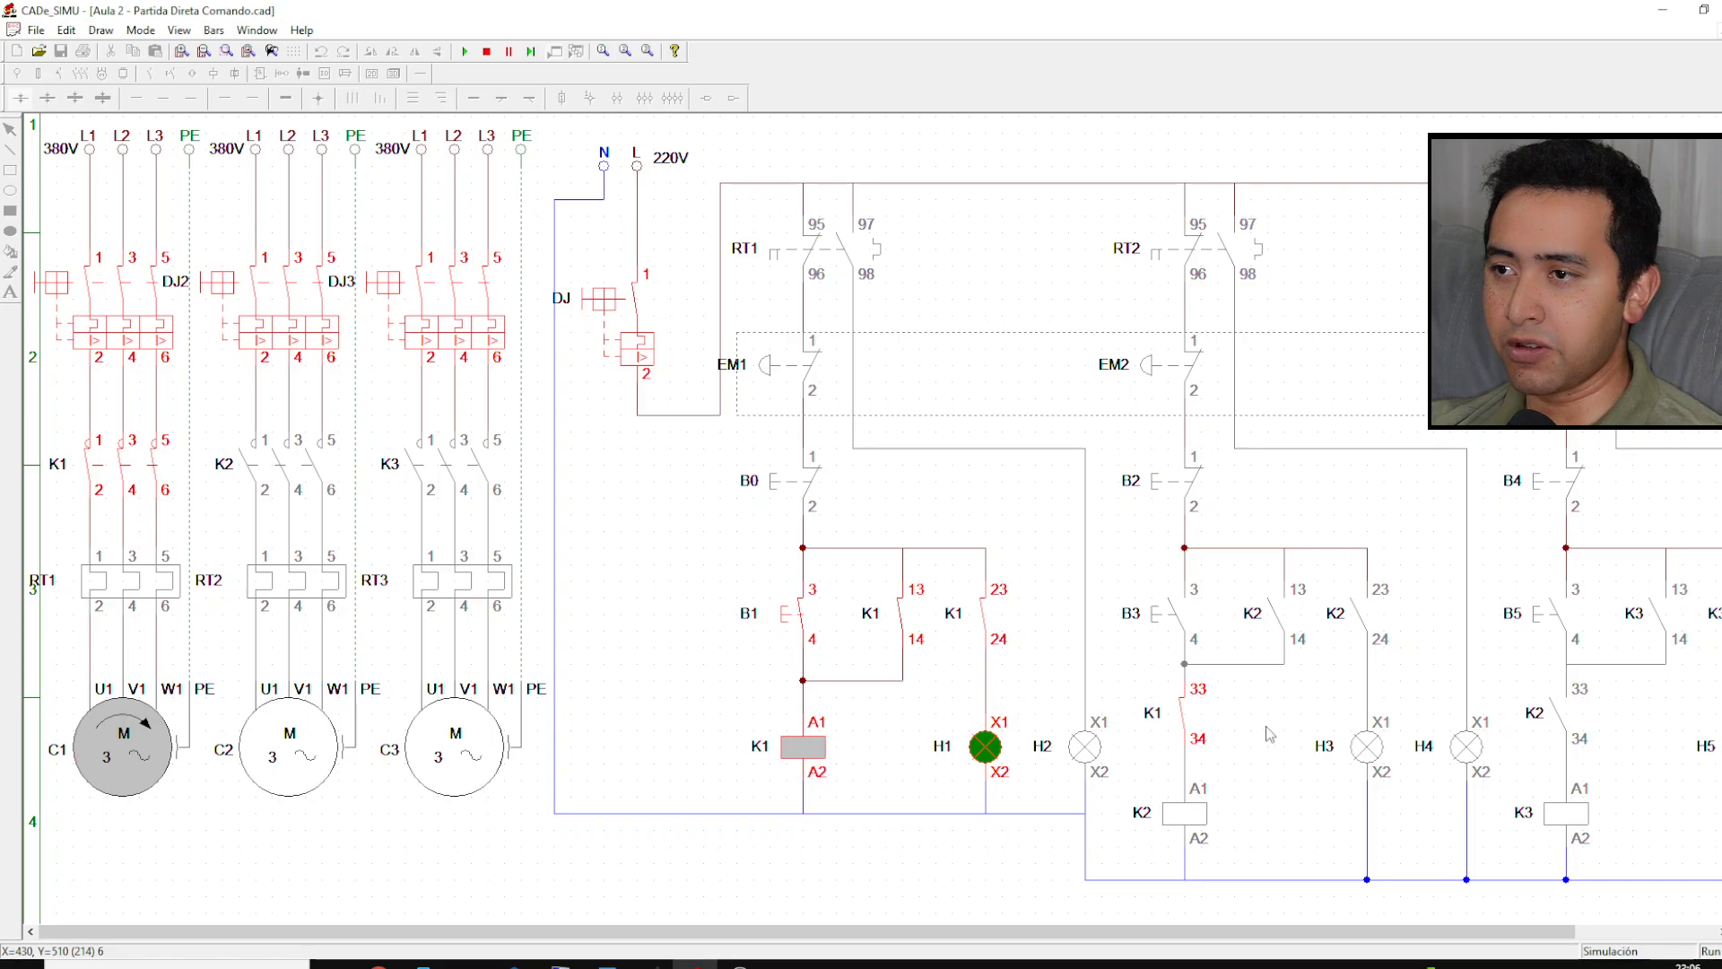
left_click(1175, 623)
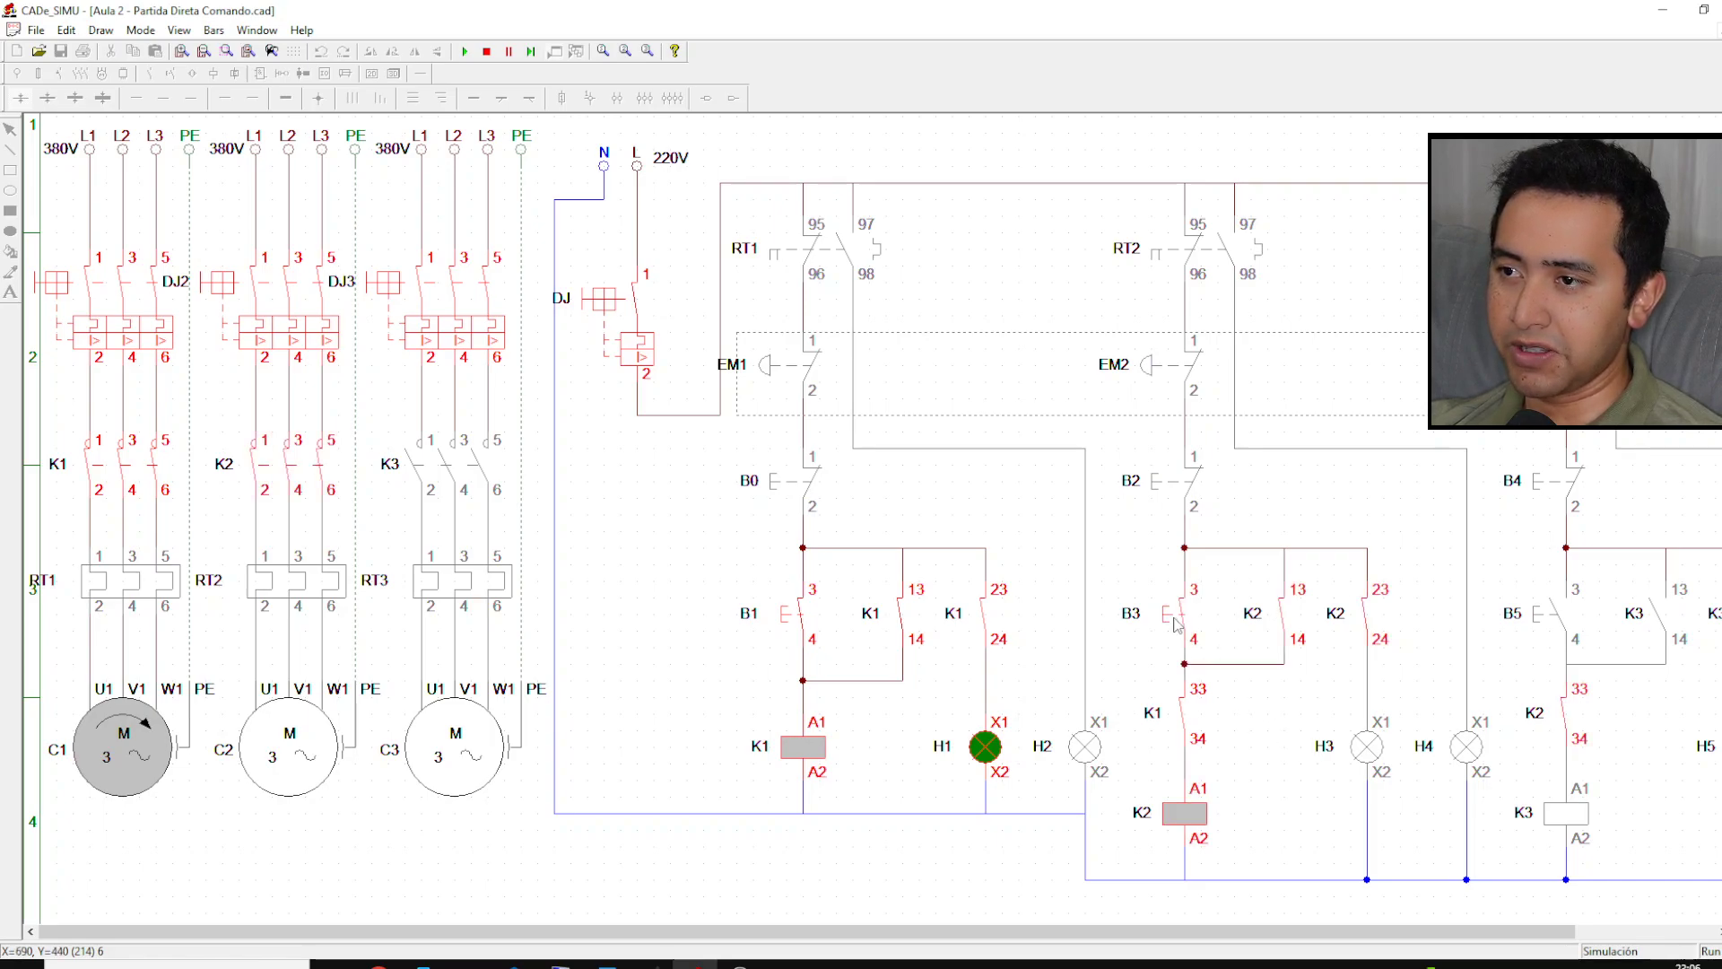
left_click(1561, 618)
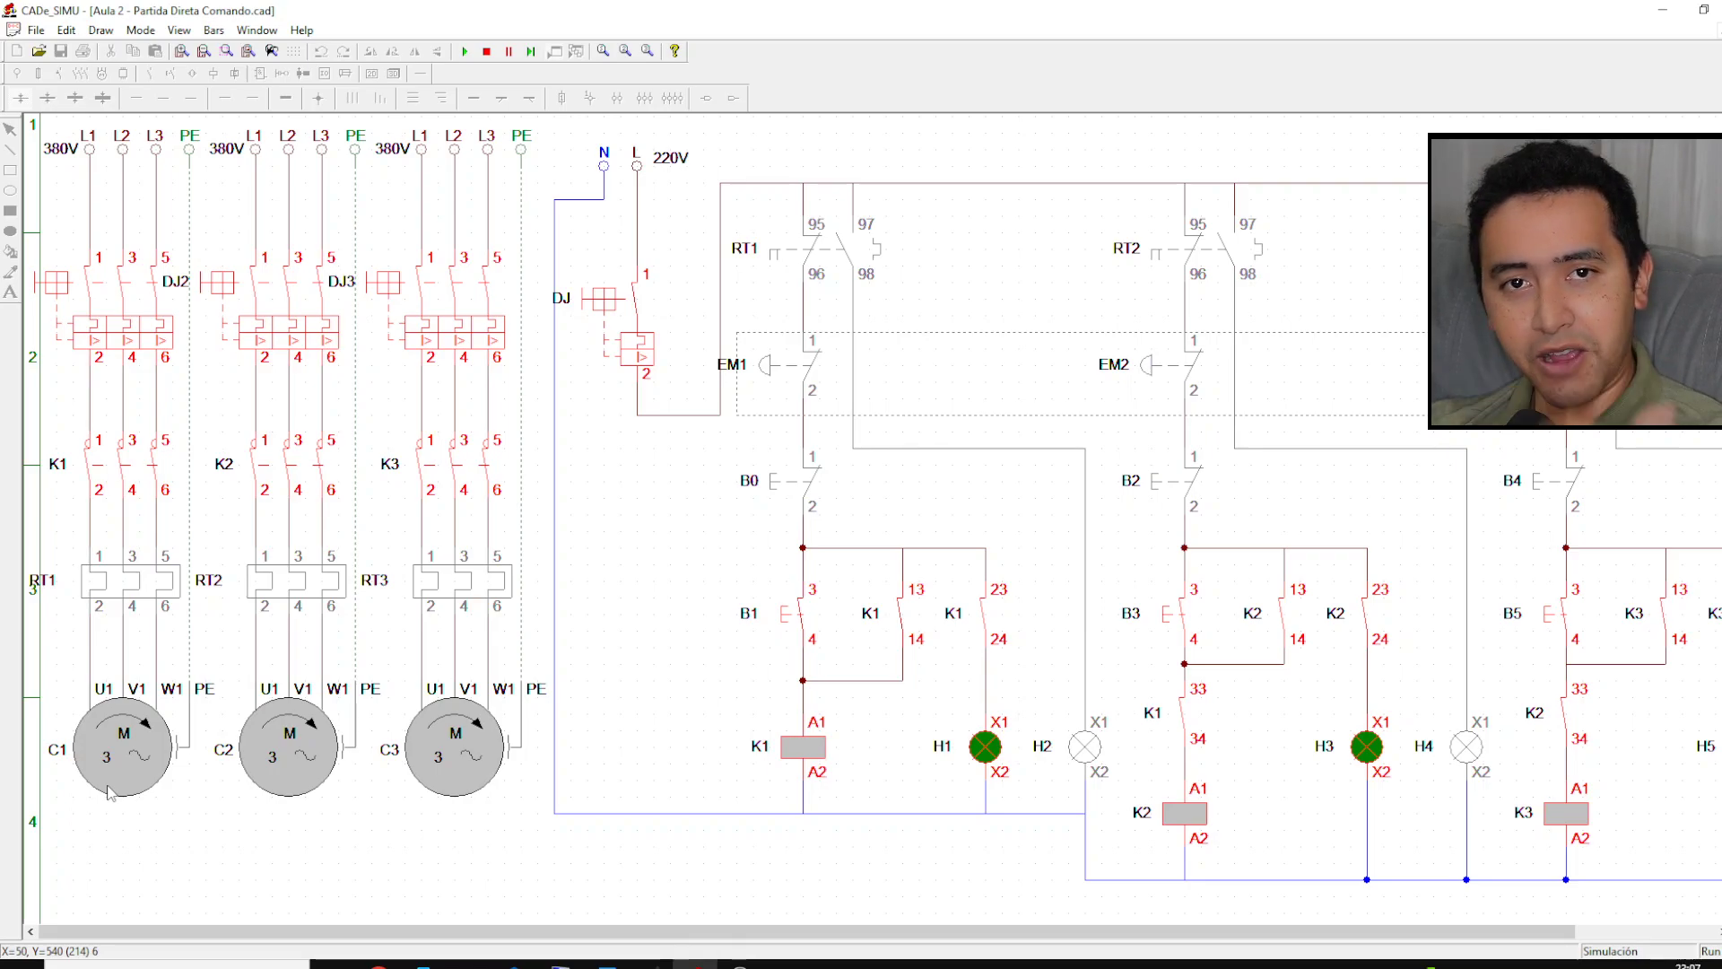
Step: Trip overload relay RT1 and operate pushbutton B3 repeatedly to test whether conveyor C2 can restart
left_click(125, 587)
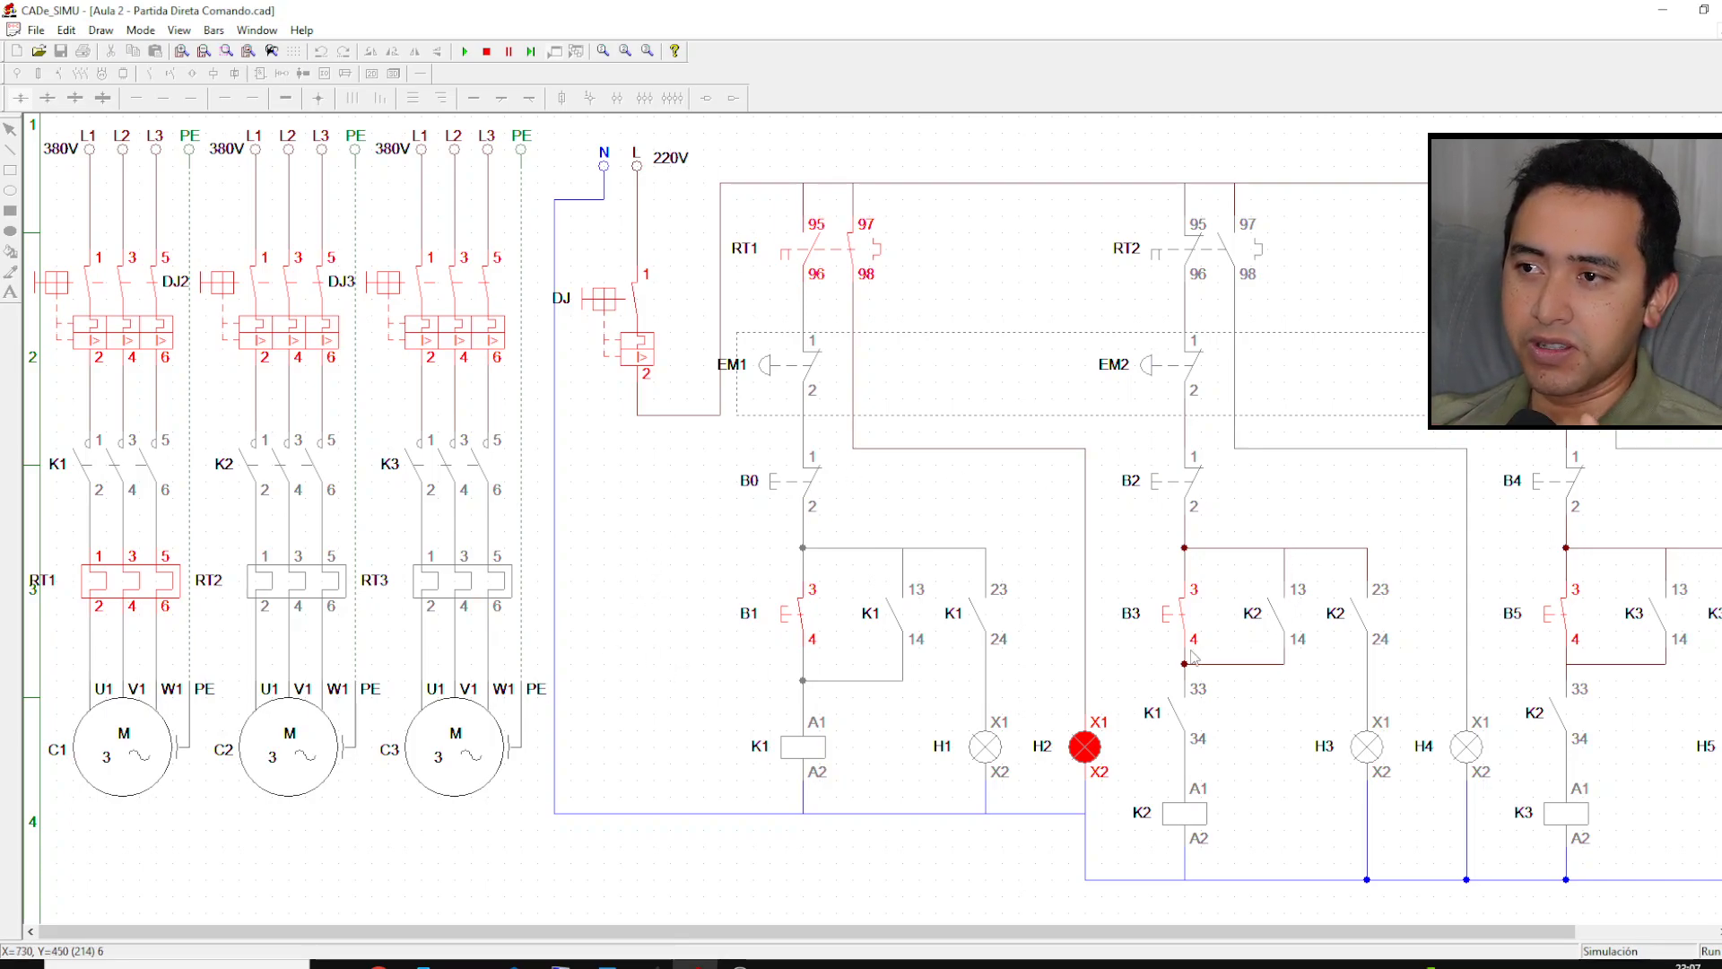
left_click(1169, 616)
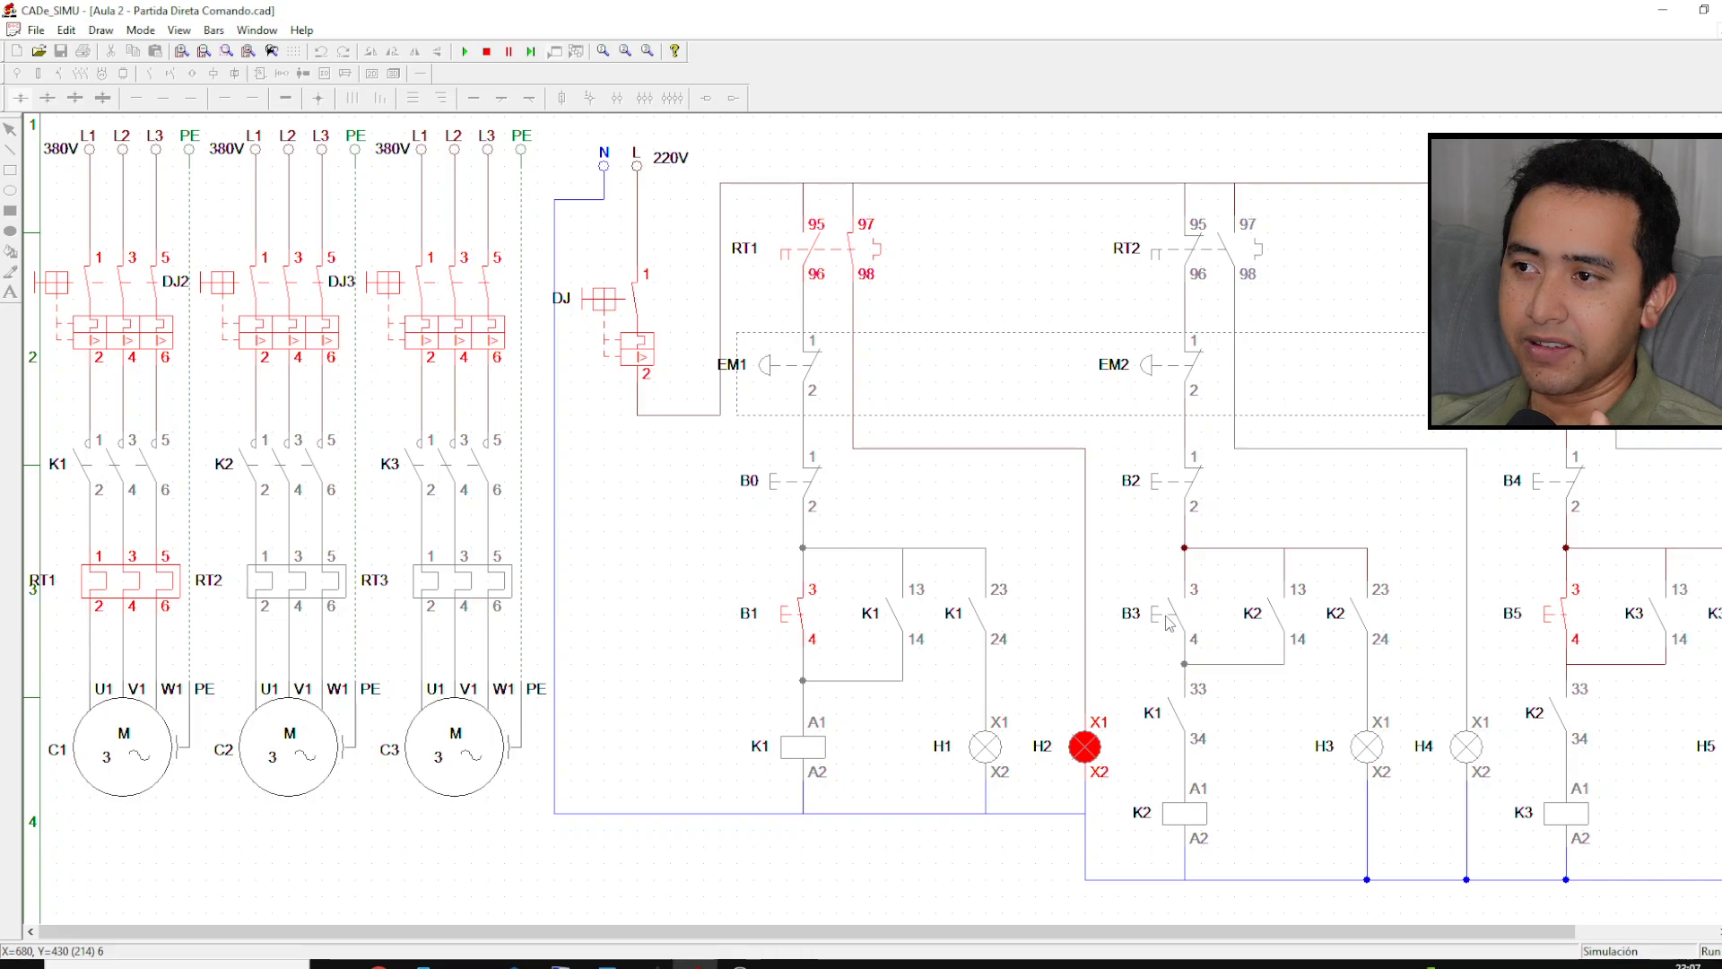
left_click(1169, 617)
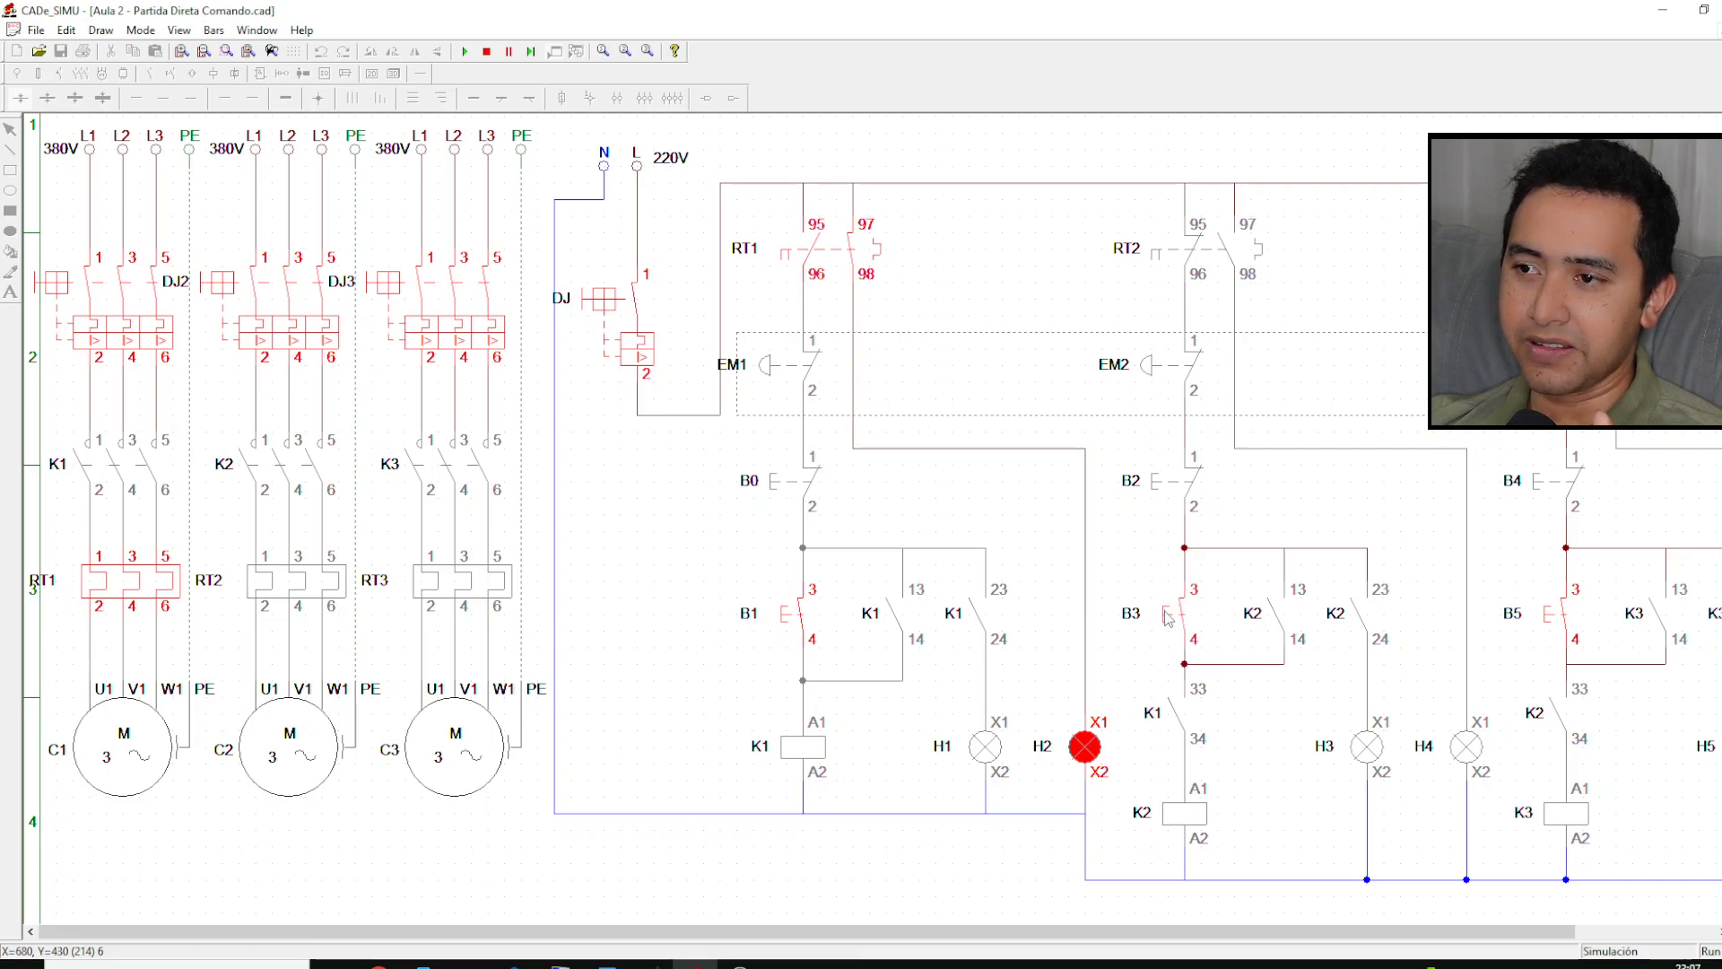
left_click(1169, 619)
left_click(1169, 619)
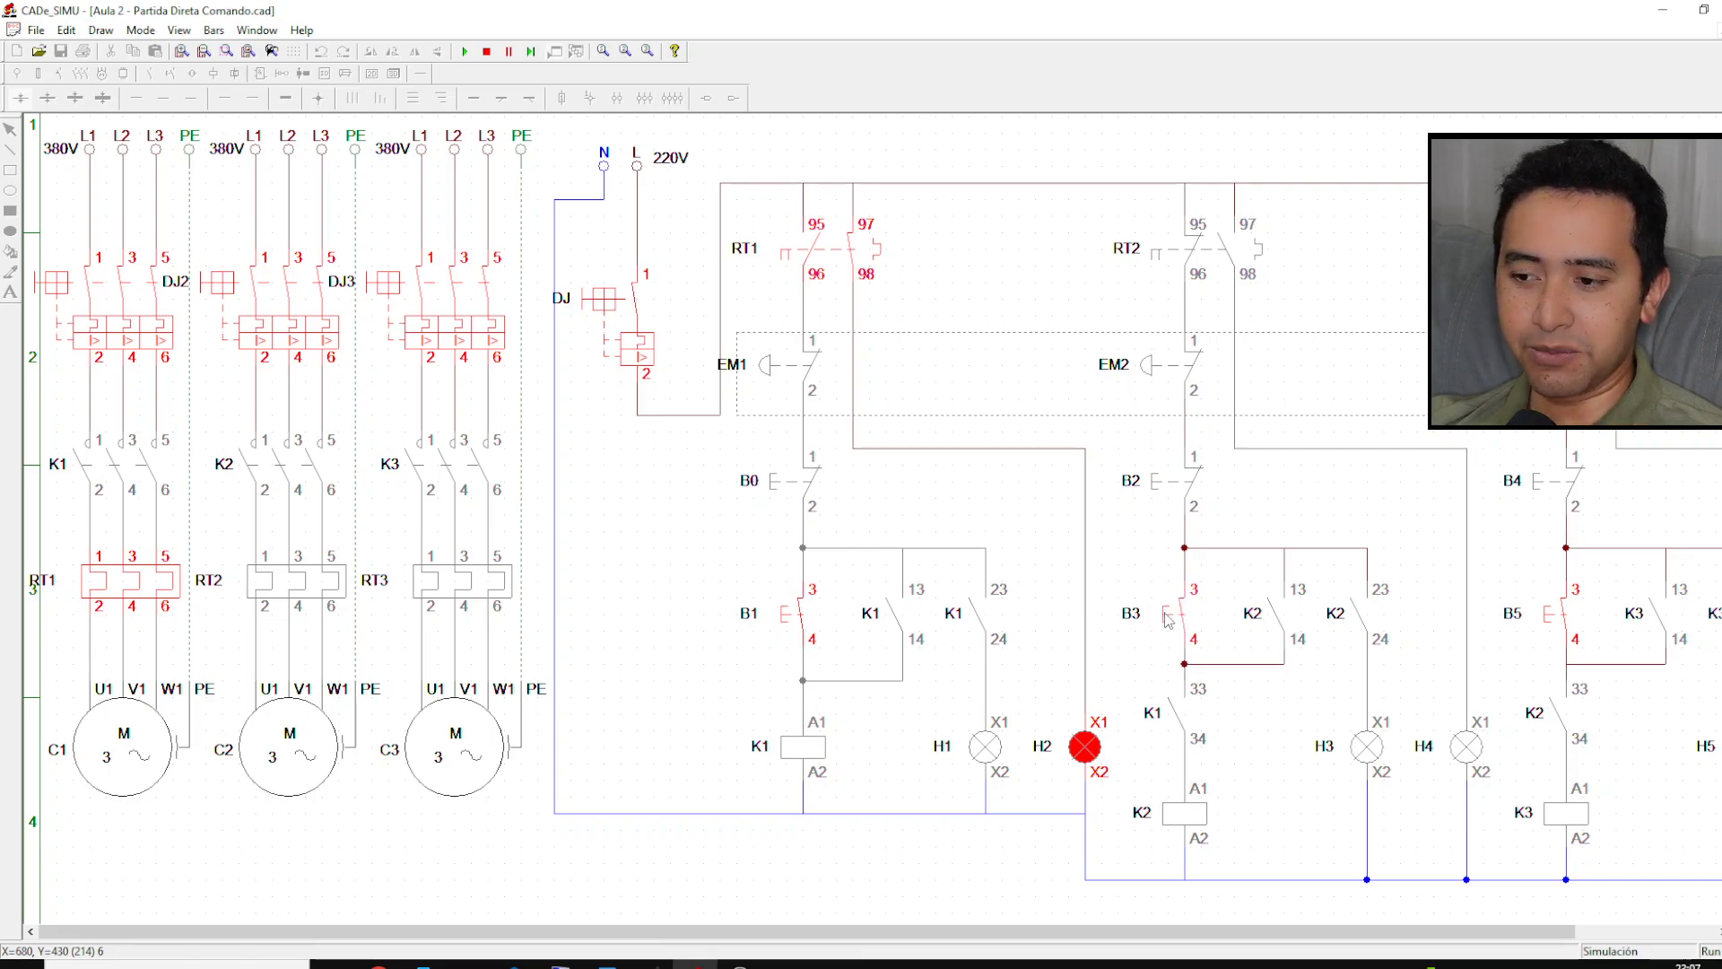
left_click(1169, 619)
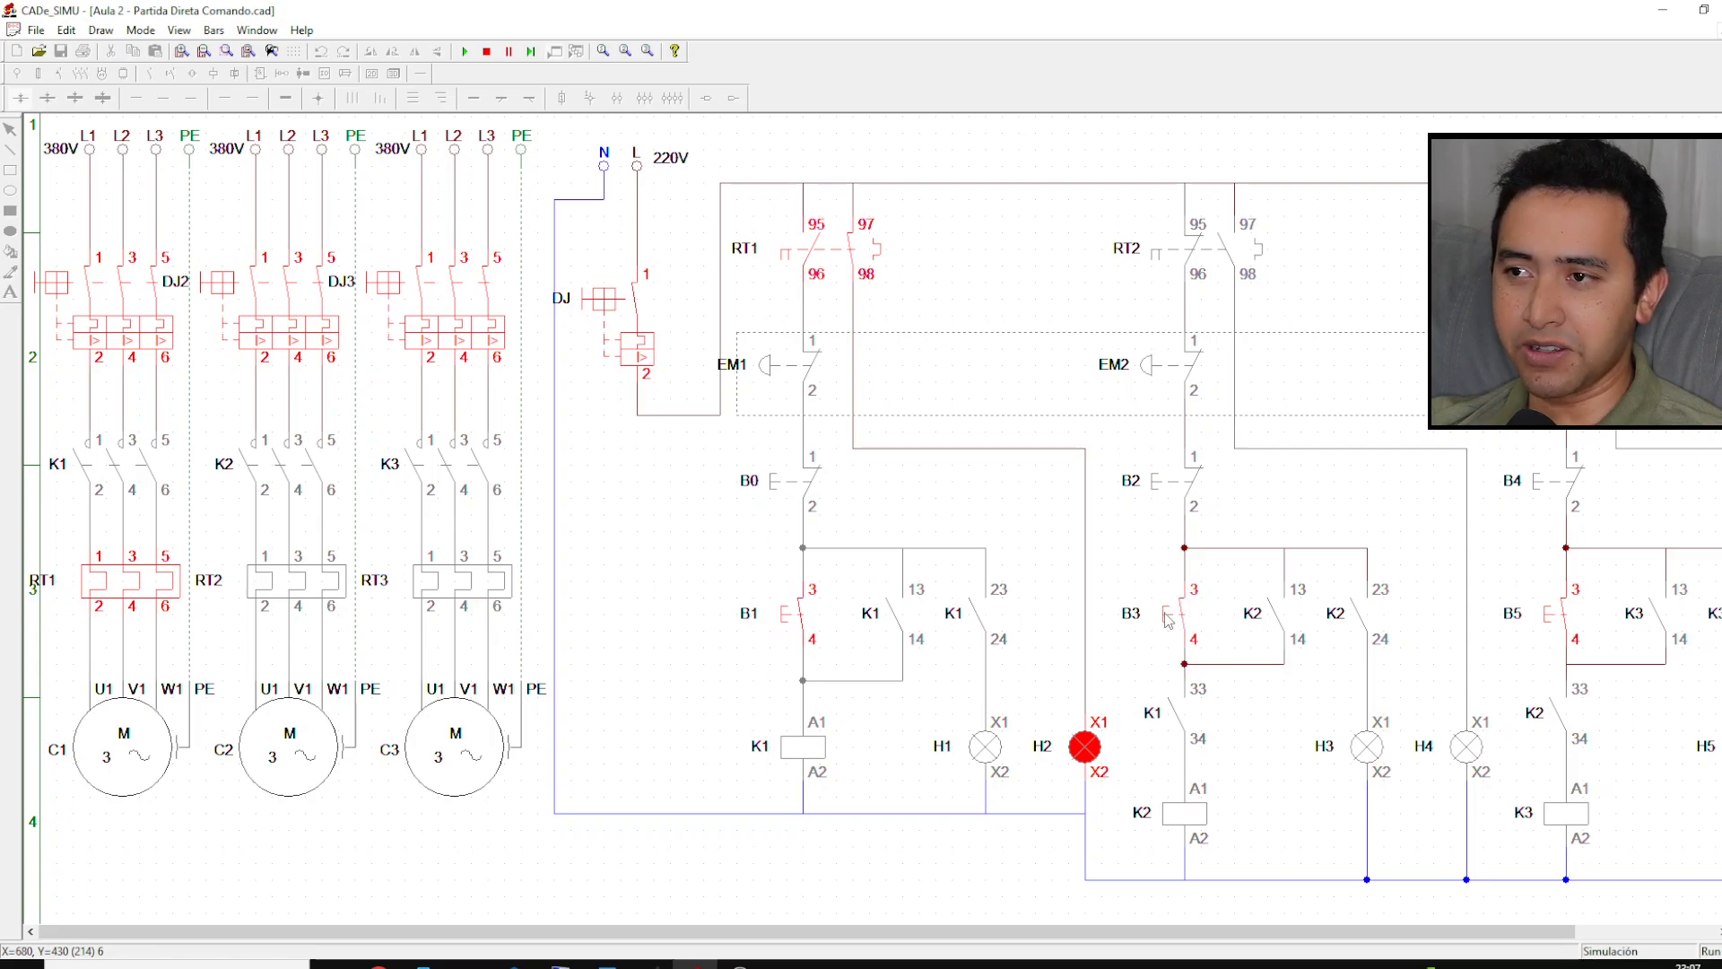
Step: Release pushbuttons B5 and B1, and test starting conveyors C2 and C3 with B3 and B5 while RT1 is tripped
left_click(1570, 625)
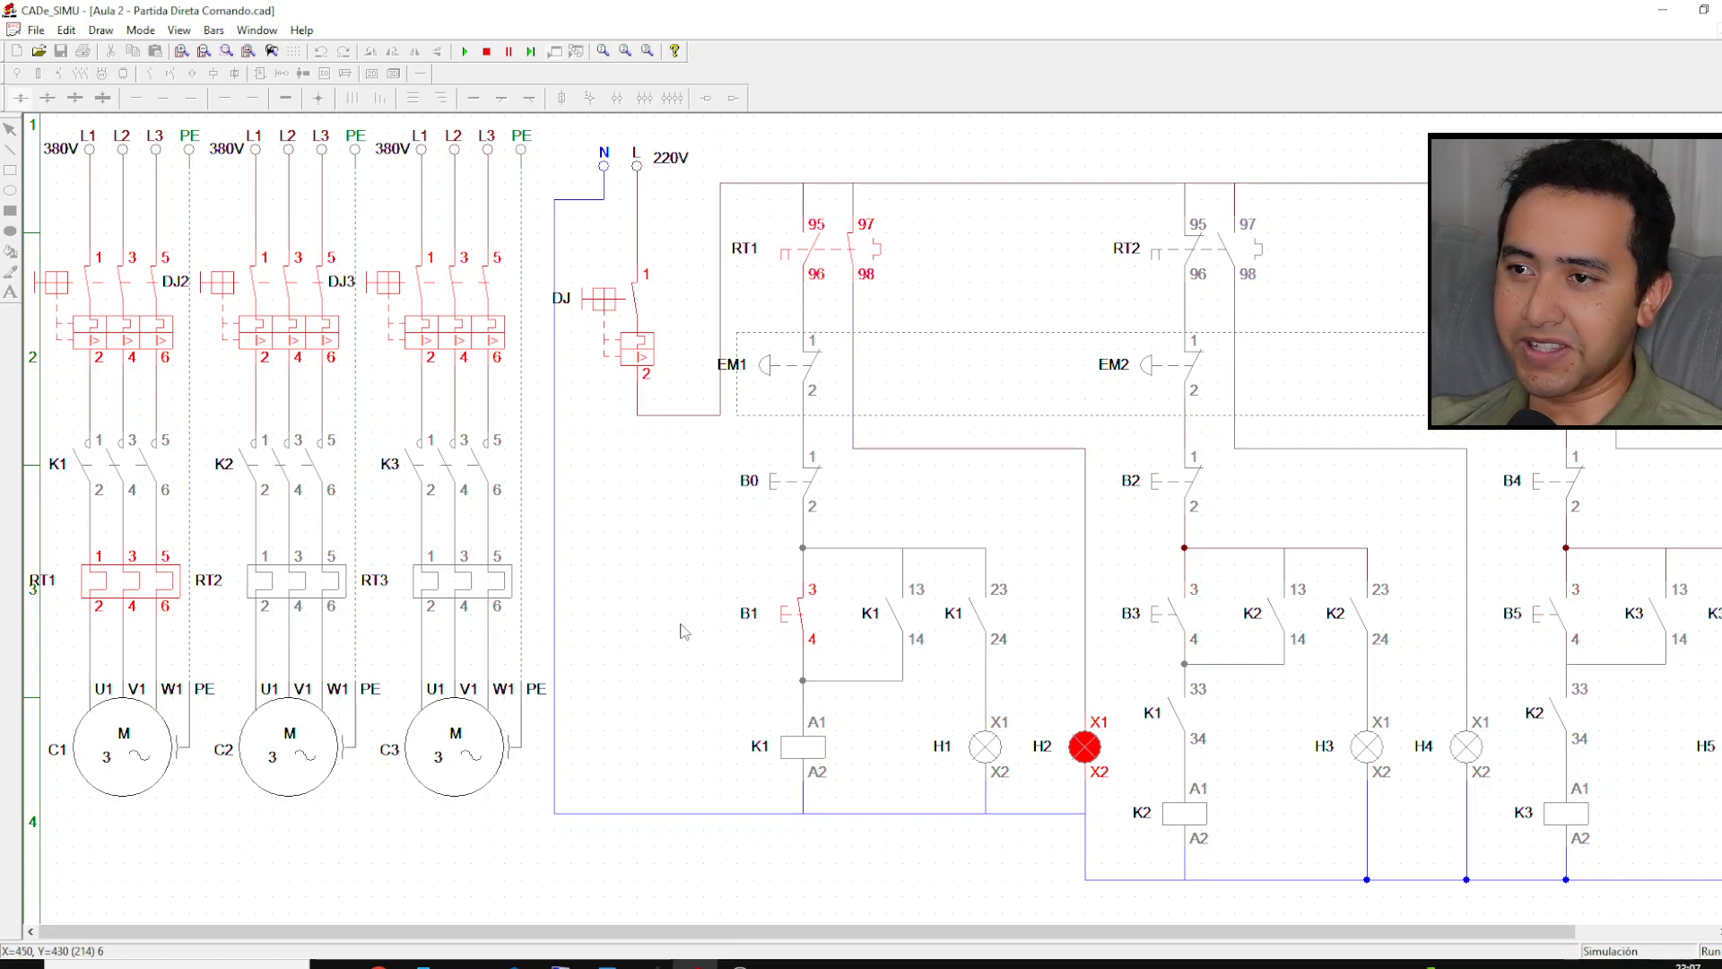
left_click(791, 625)
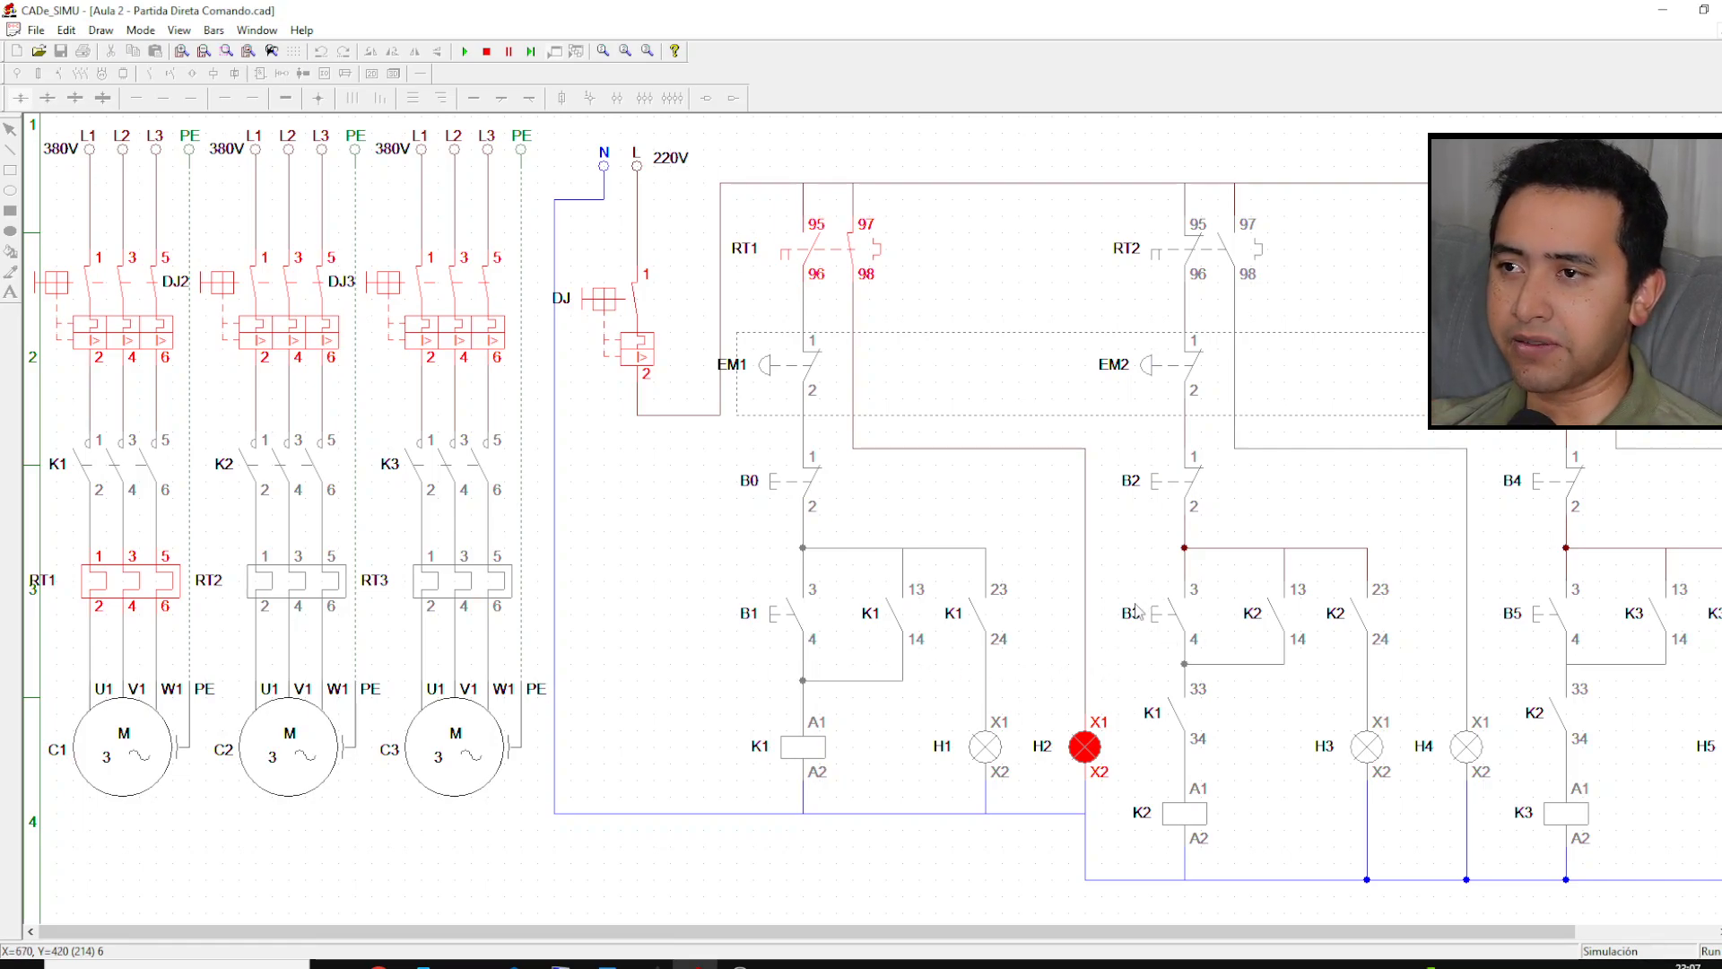
left_click(1170, 625)
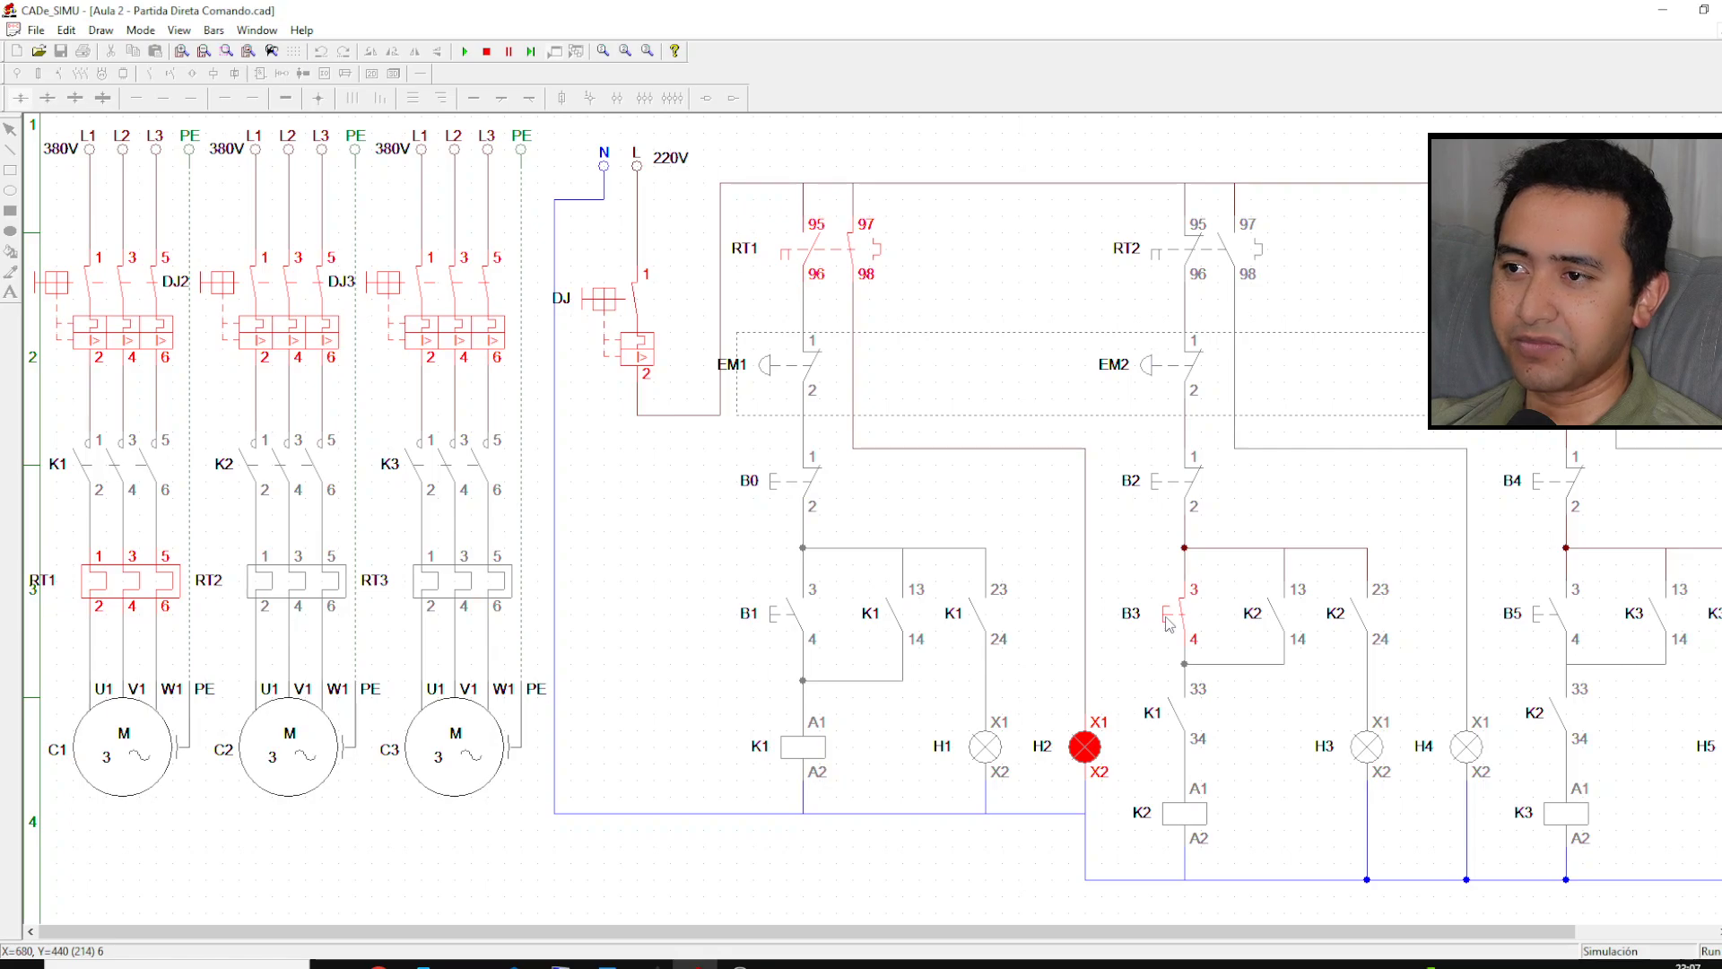
left_click(1171, 619)
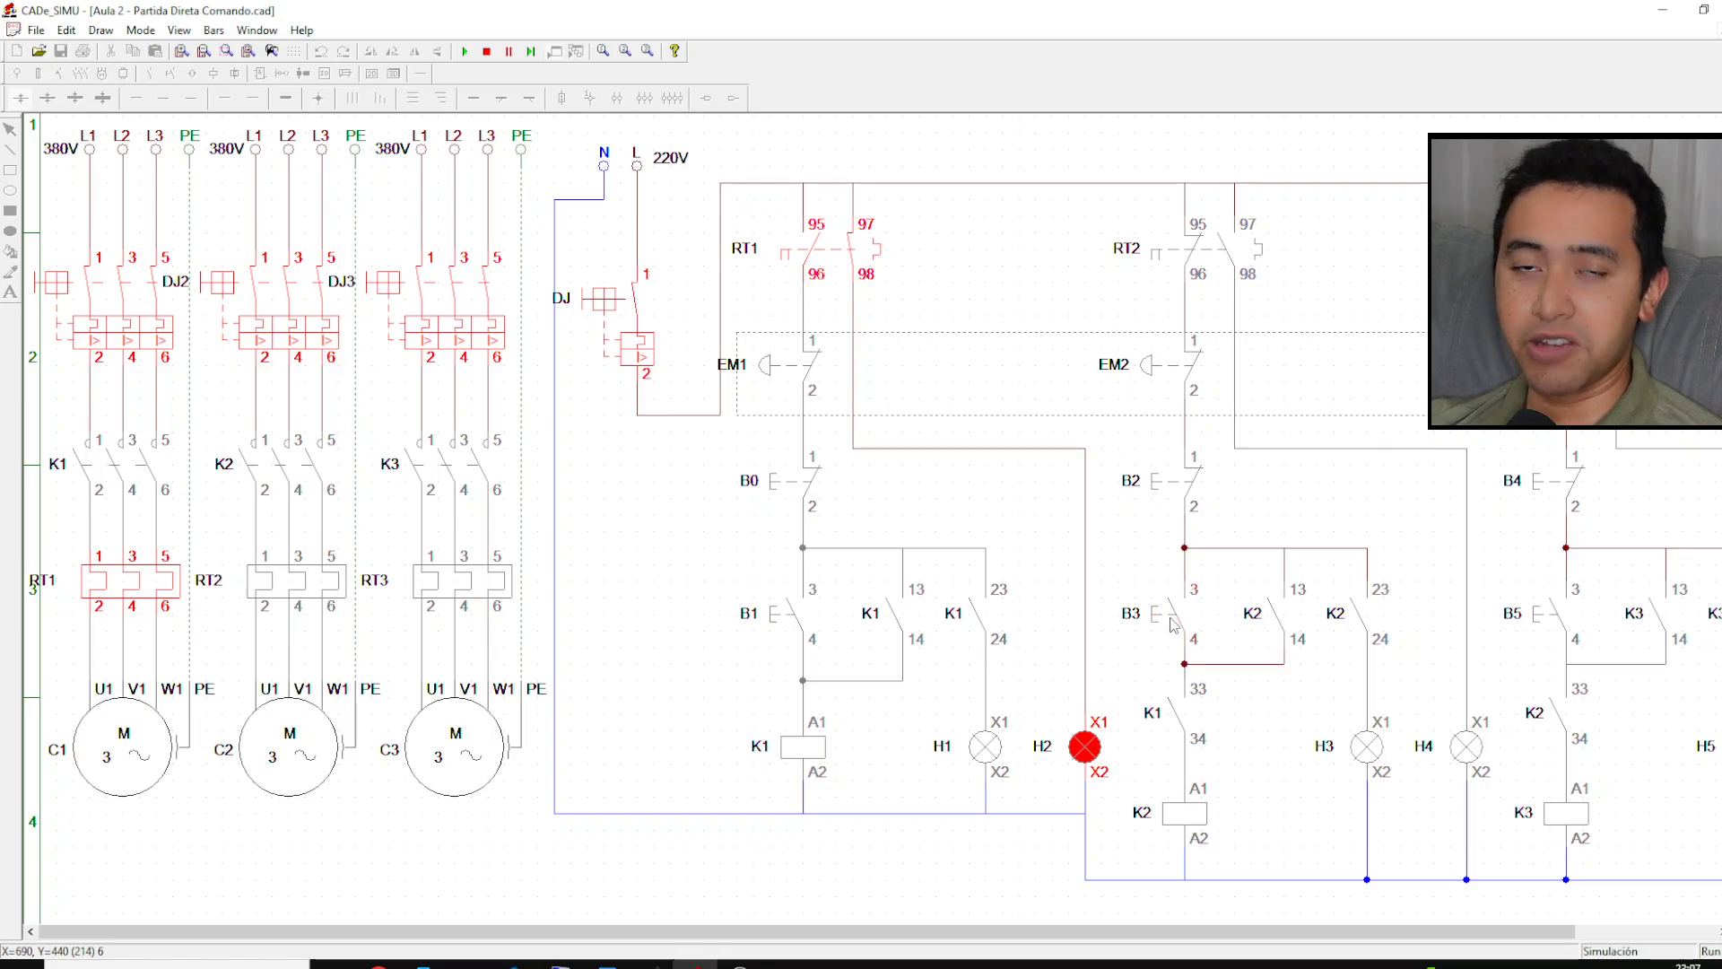
left_click(1558, 615)
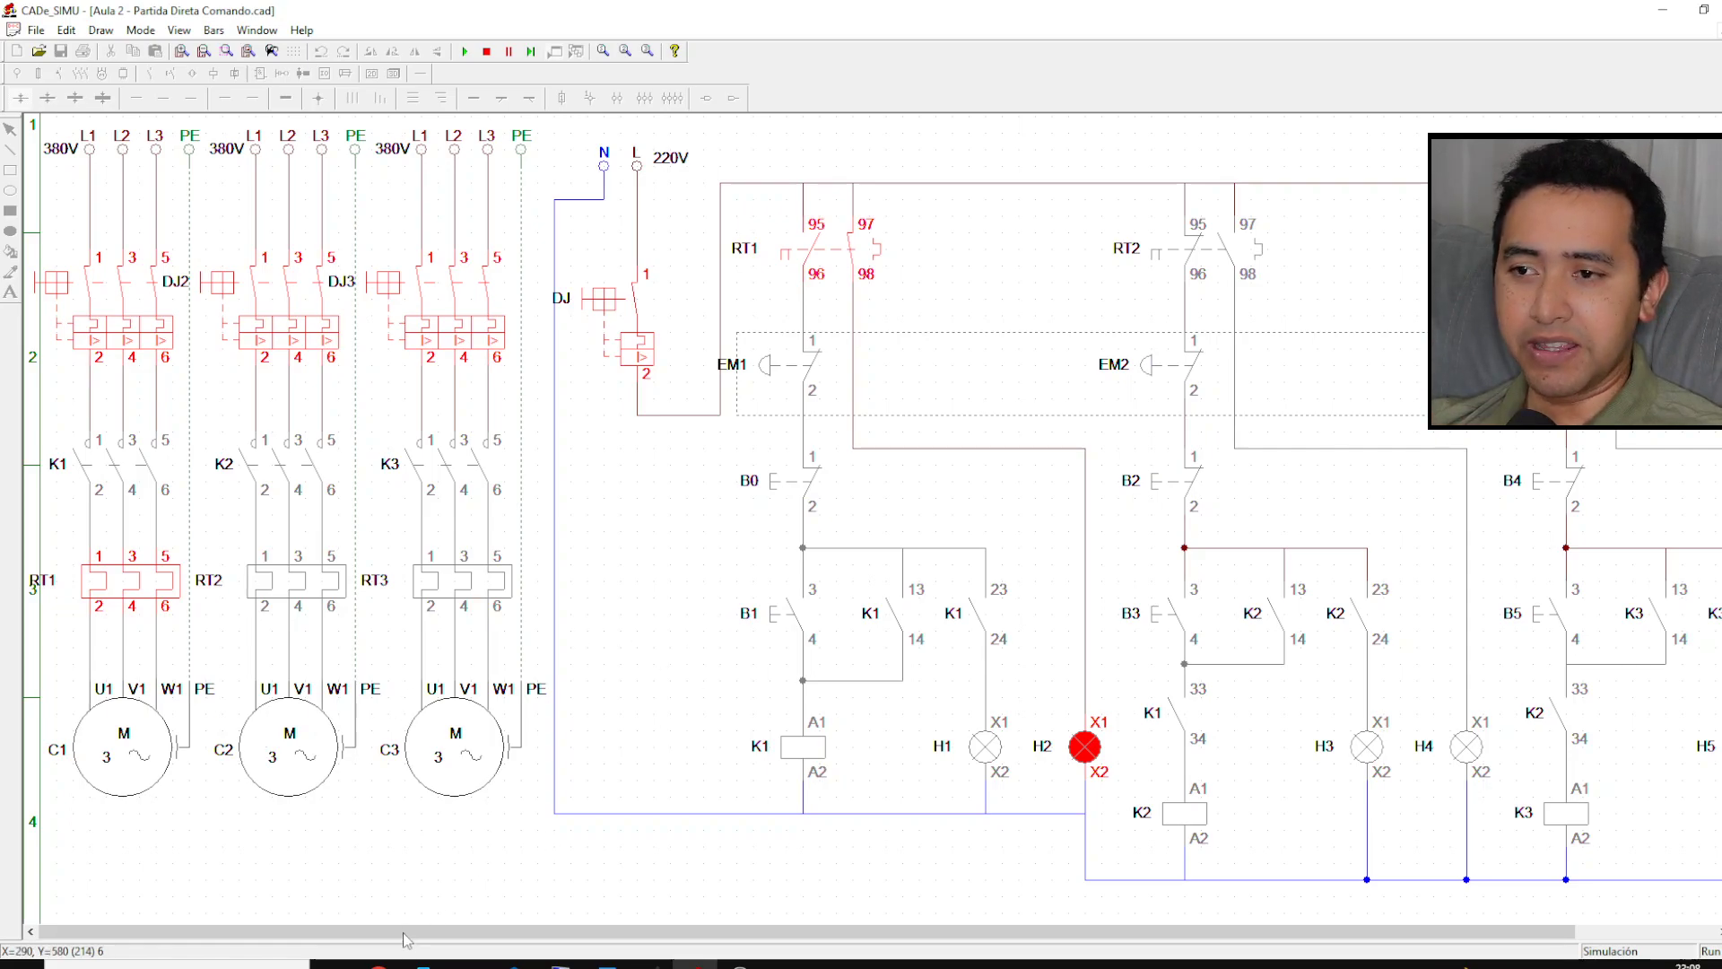
Step: Switch to Microsoft Whiteboard and sketch material moving along conveyor C2 and piling up at its transfer onto C1
left_click(654, 965)
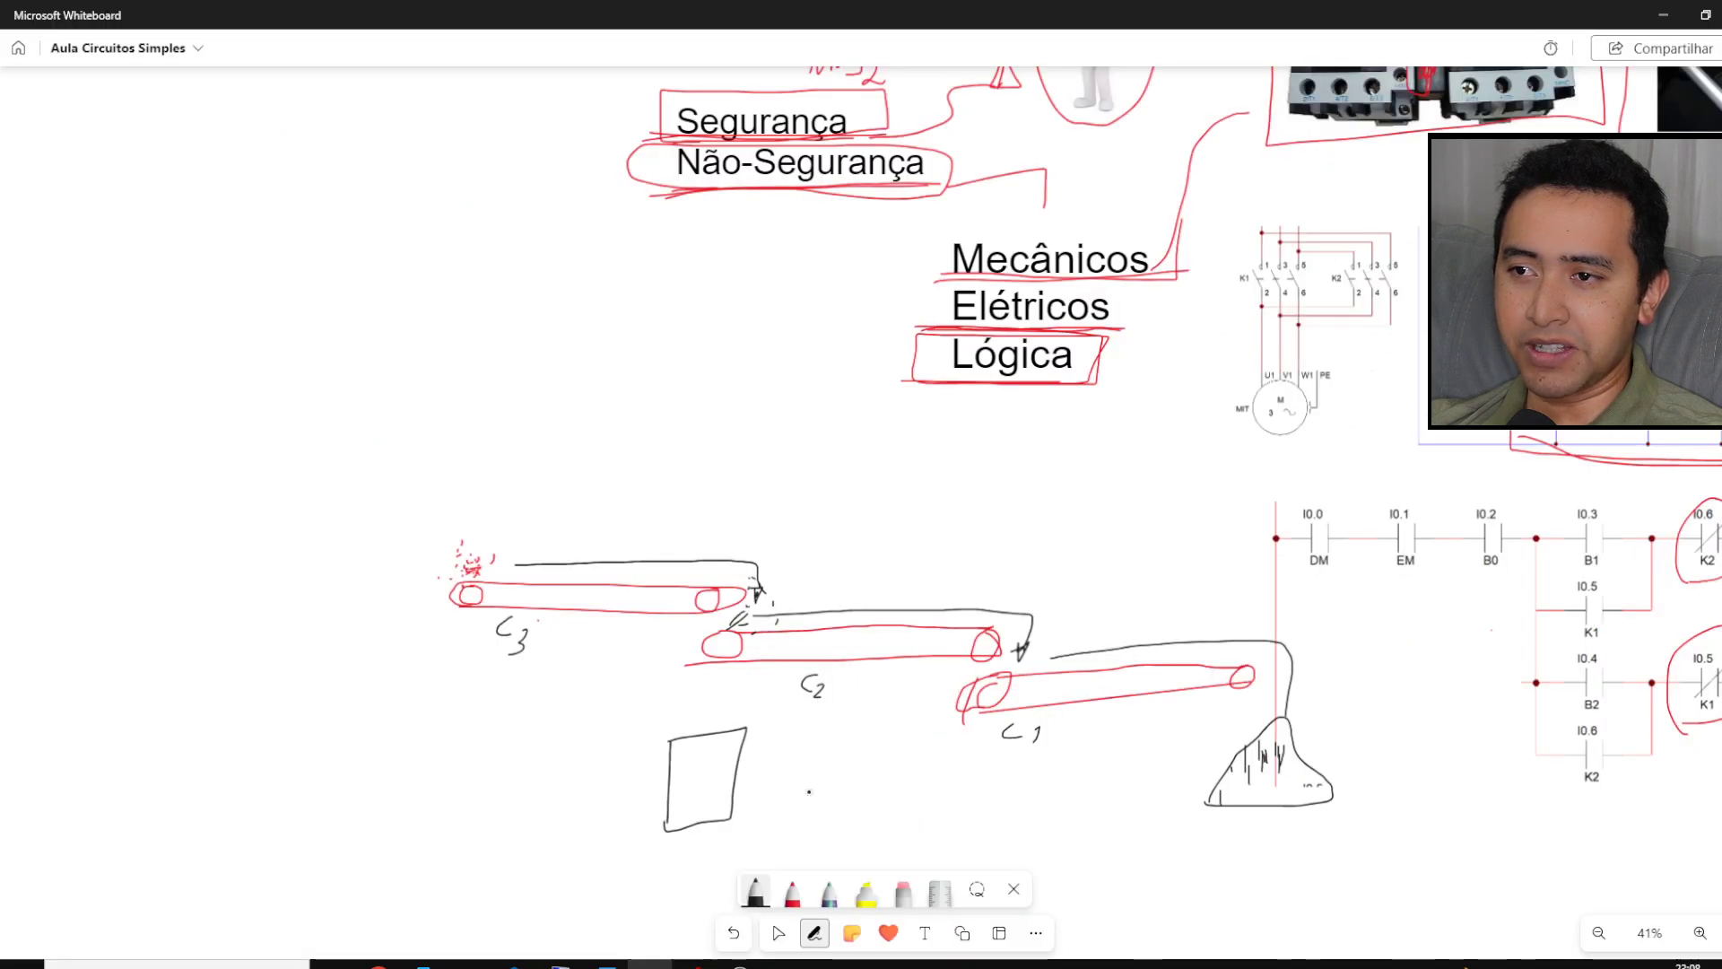
left_click_drag(794, 613, 1051, 592)
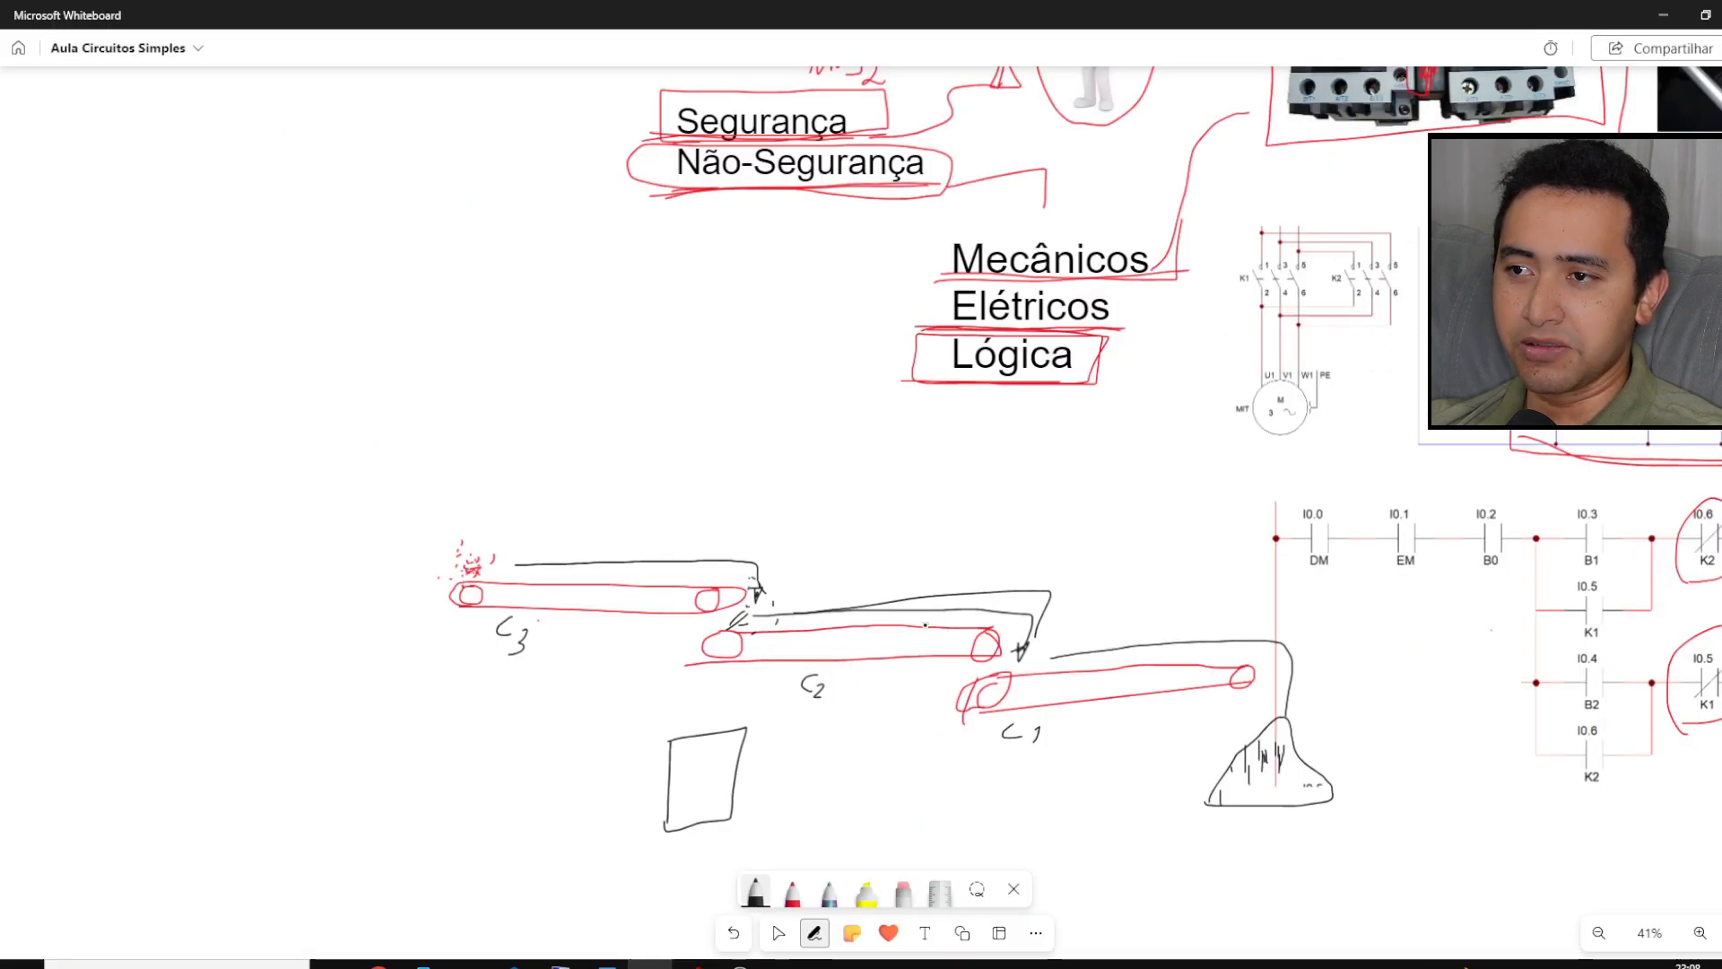
mouse_move(924, 627)
left_mouse_down()
mouse_move(1005, 660)
mouse_move(1027, 650)
left_mouse_up()
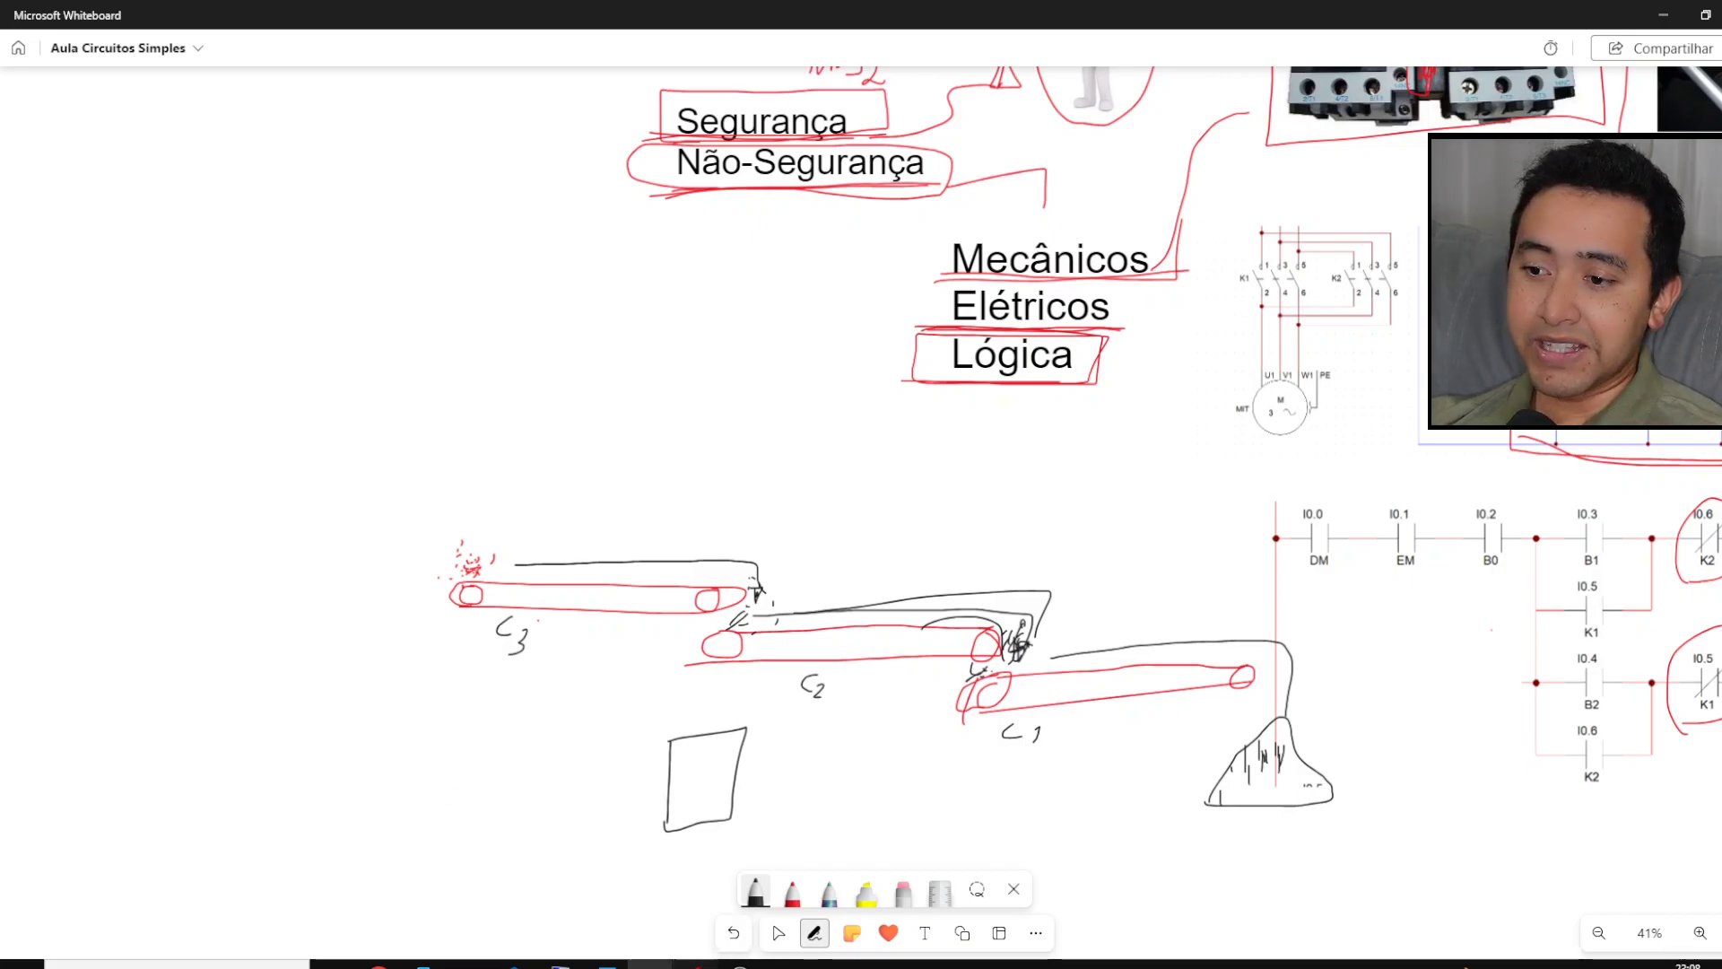
Step: Switch back to CADe_SIMU, reset overload relay RT1 and start conveyor C1 with pushbutton B1
left_click(696, 963)
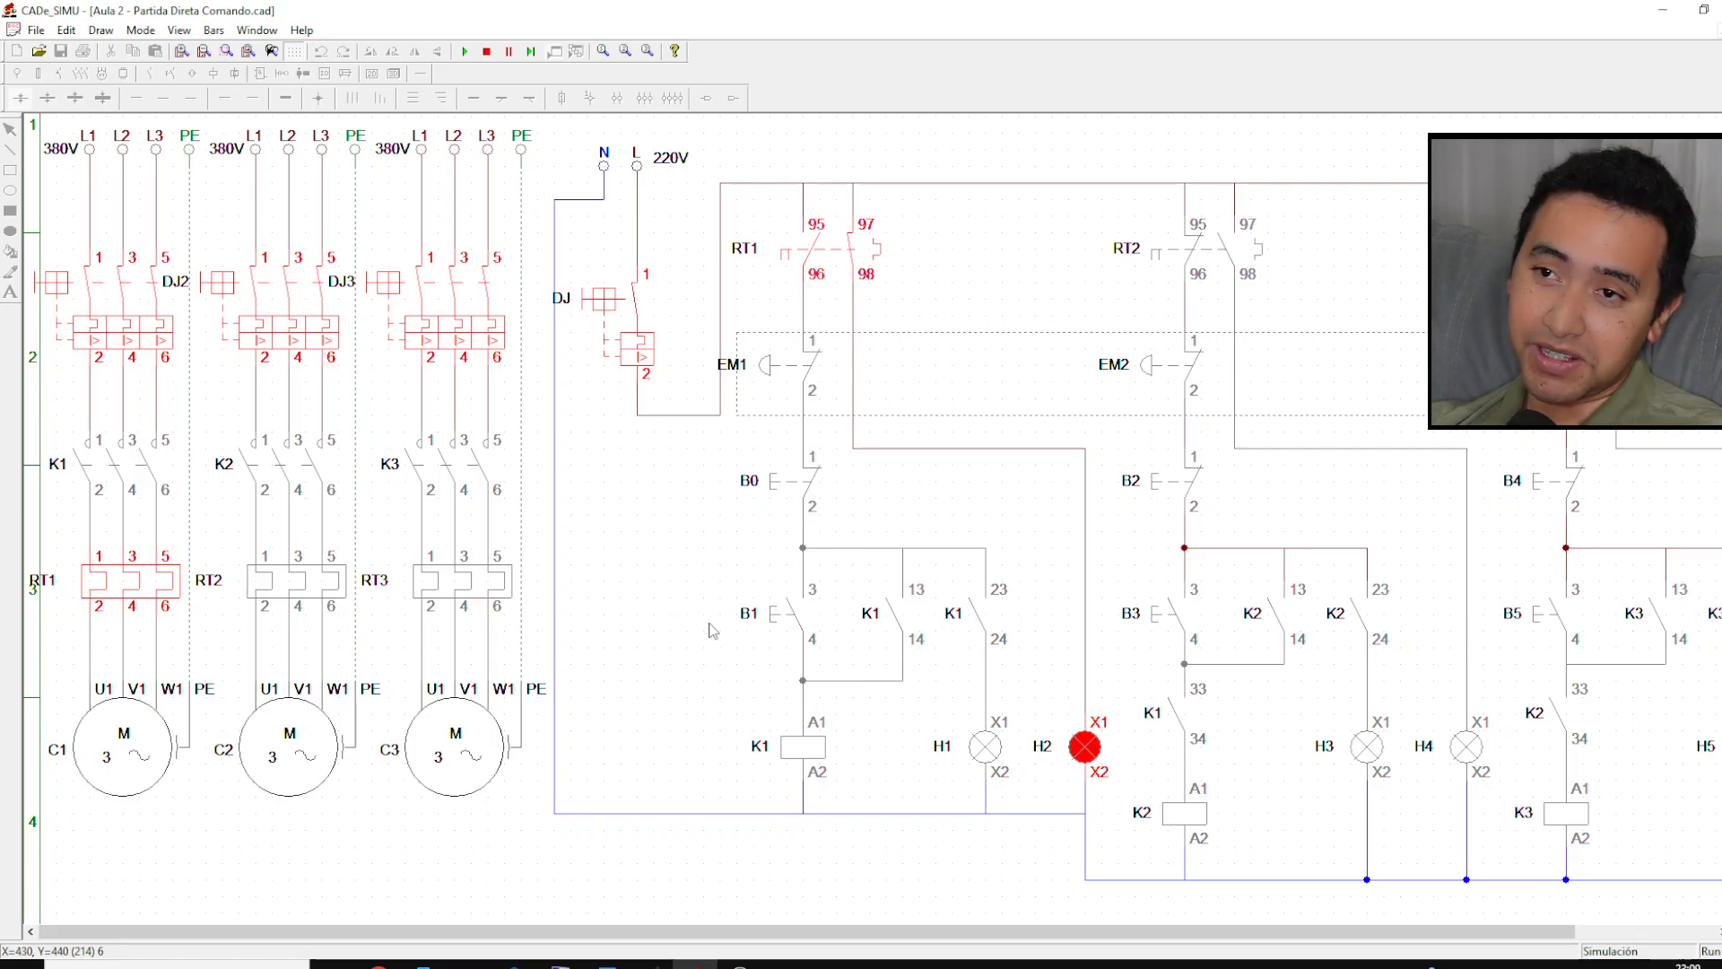
left_click(158, 595)
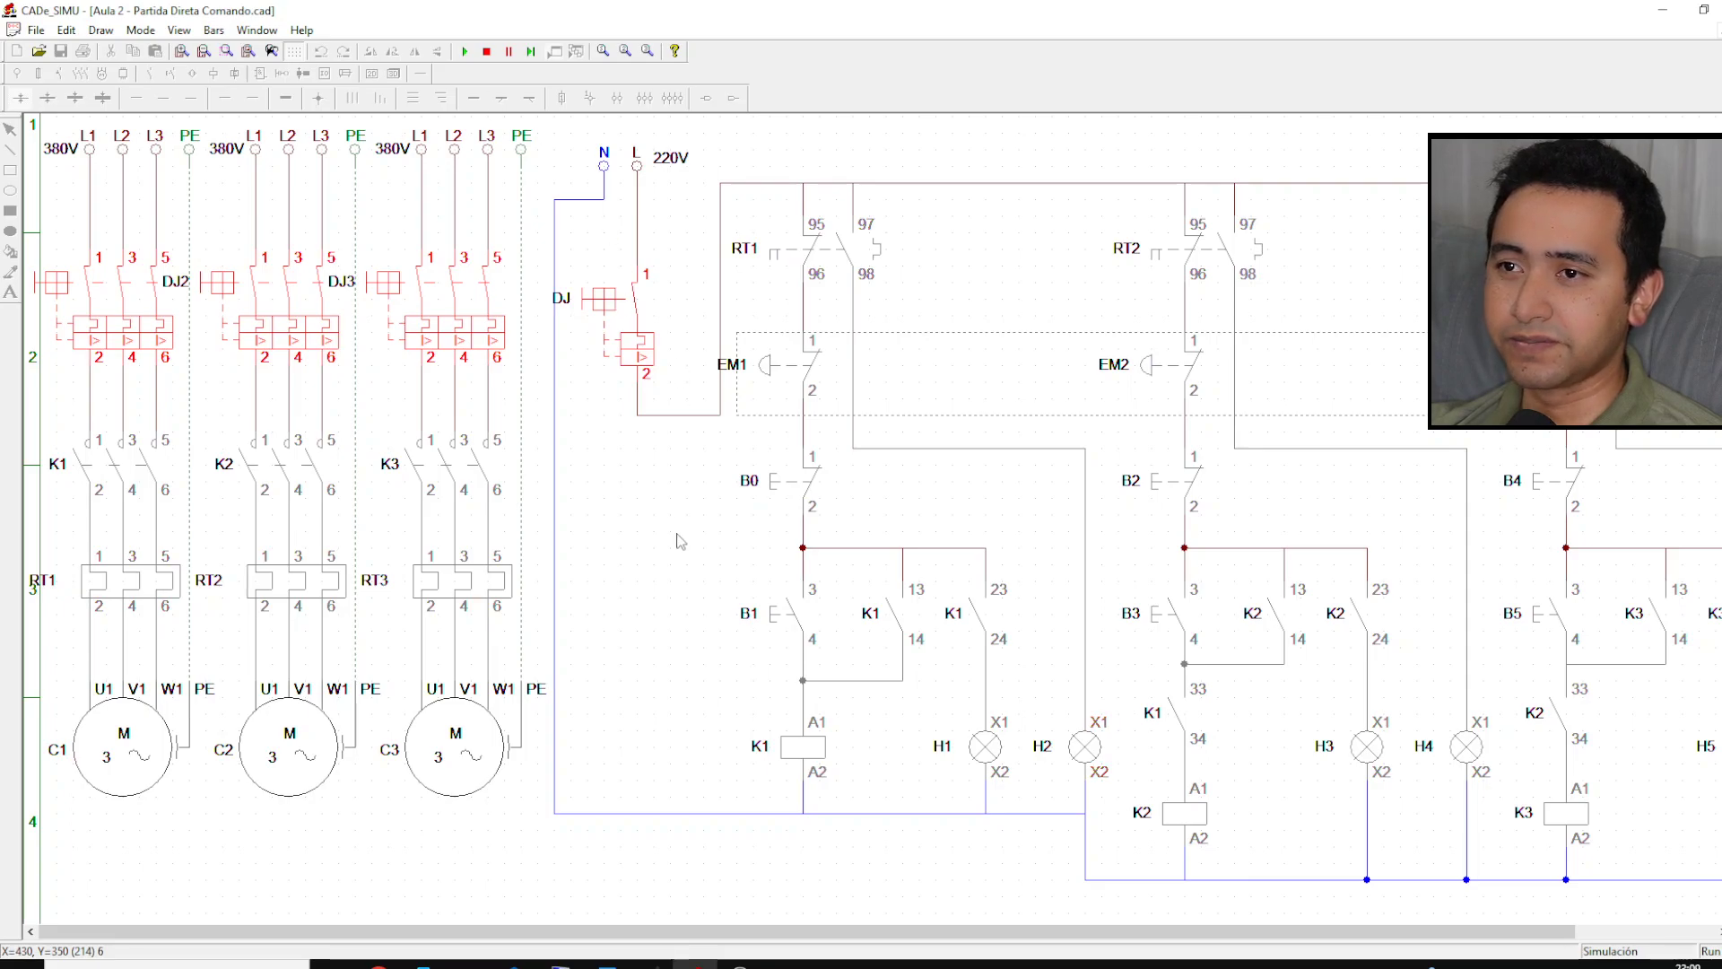
left_click(780, 617)
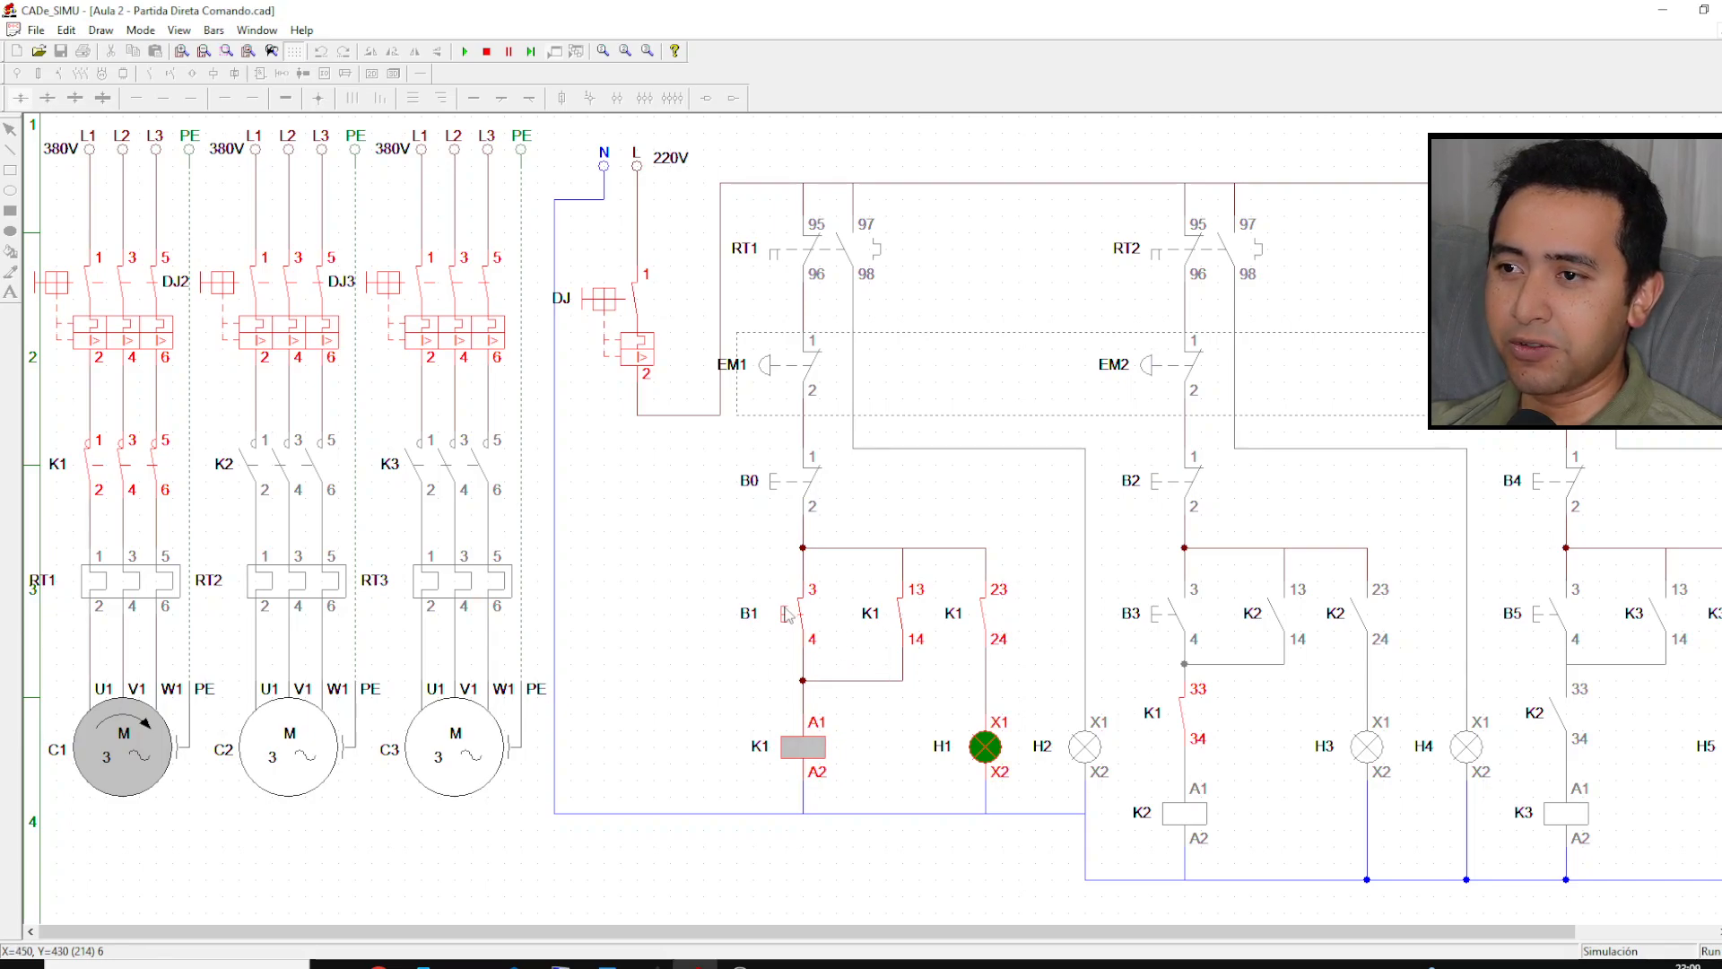
Step: Test B5 with only C1 running, and start conveyor C2 with B3 followed by C3 with B5
left_click(1559, 625)
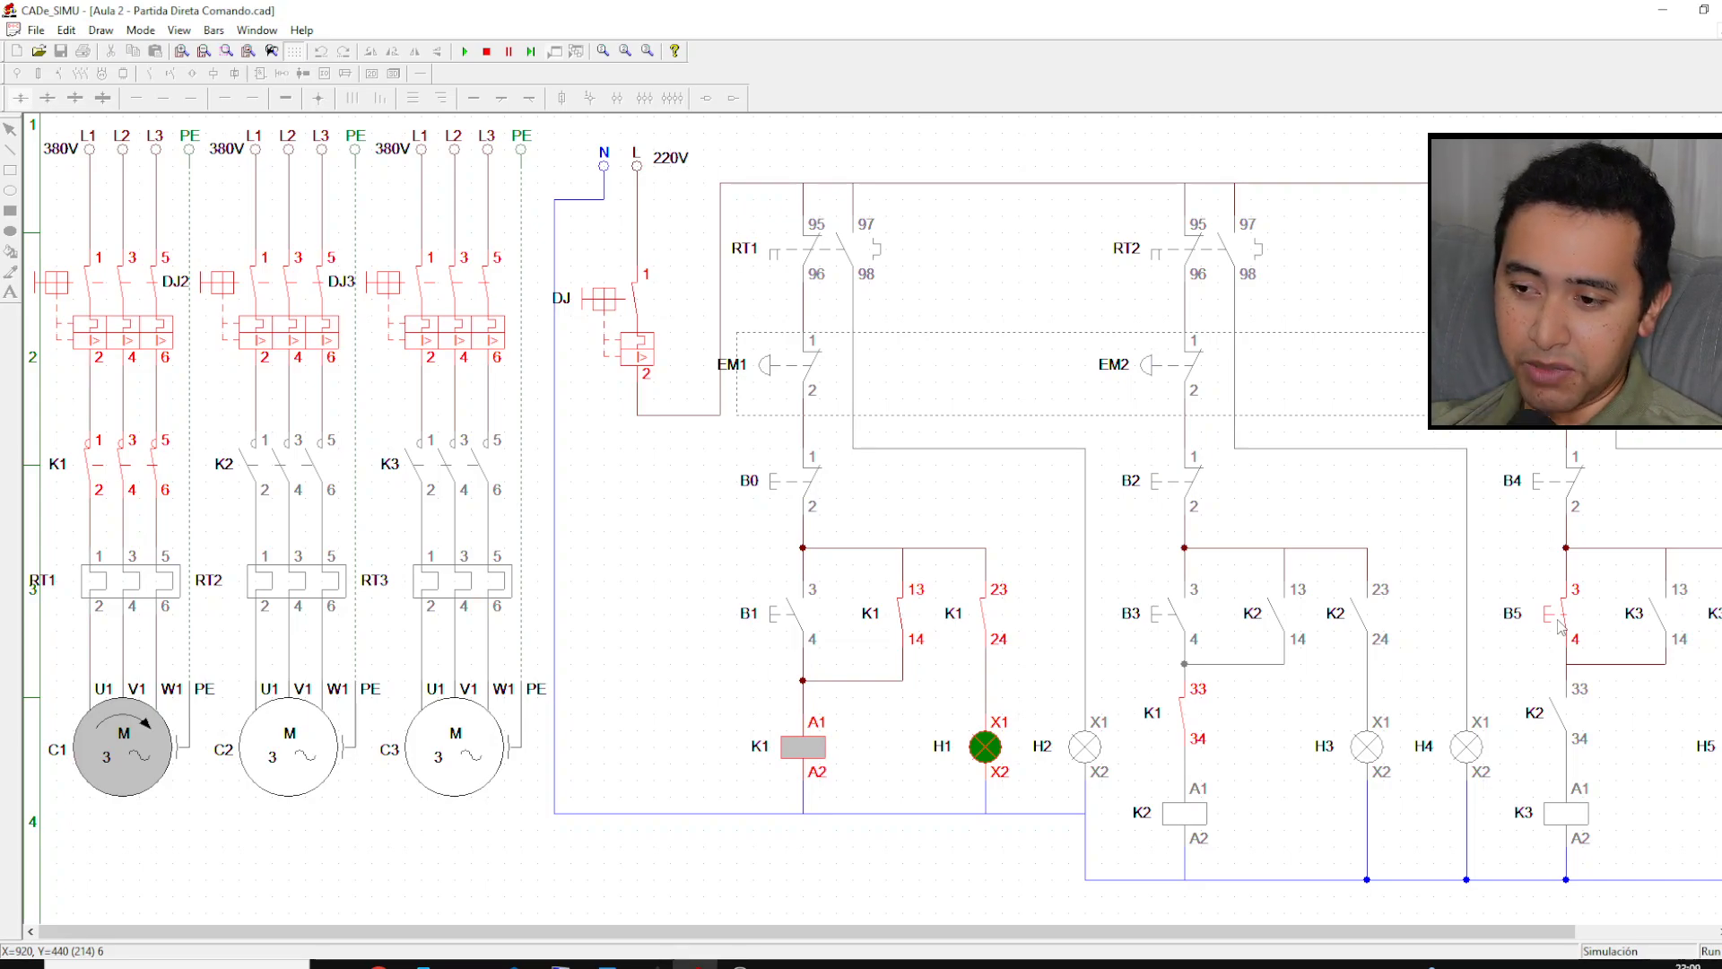
left_click(1161, 619)
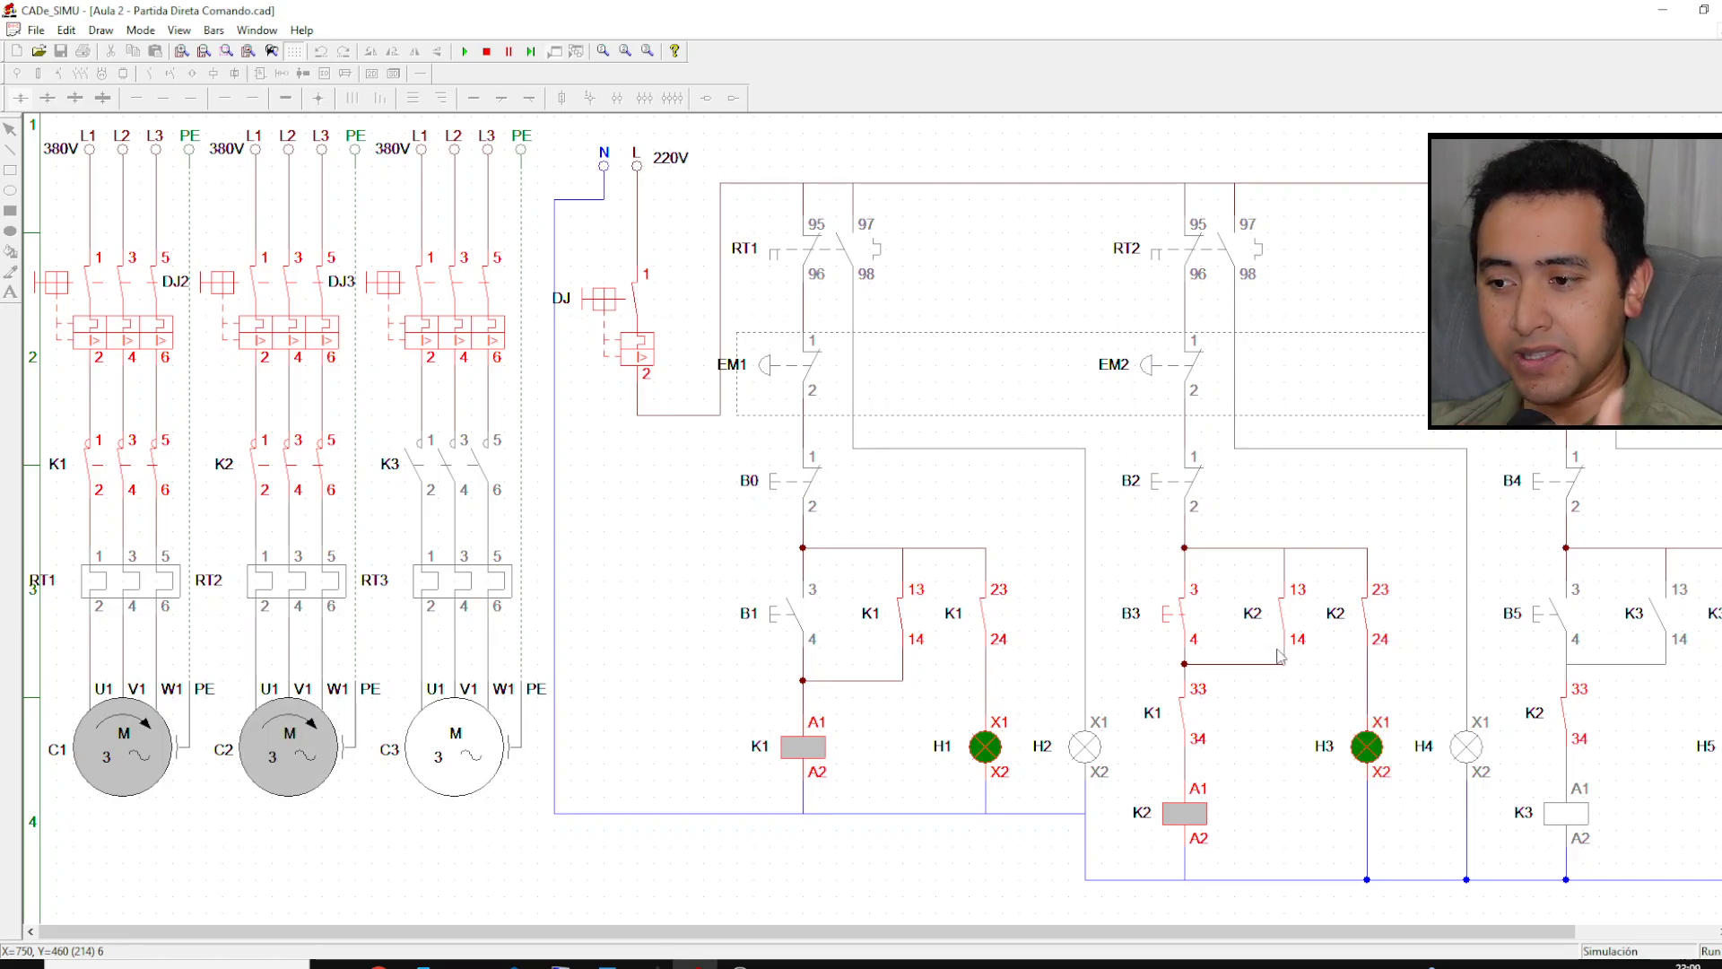
left_click(1549, 632)
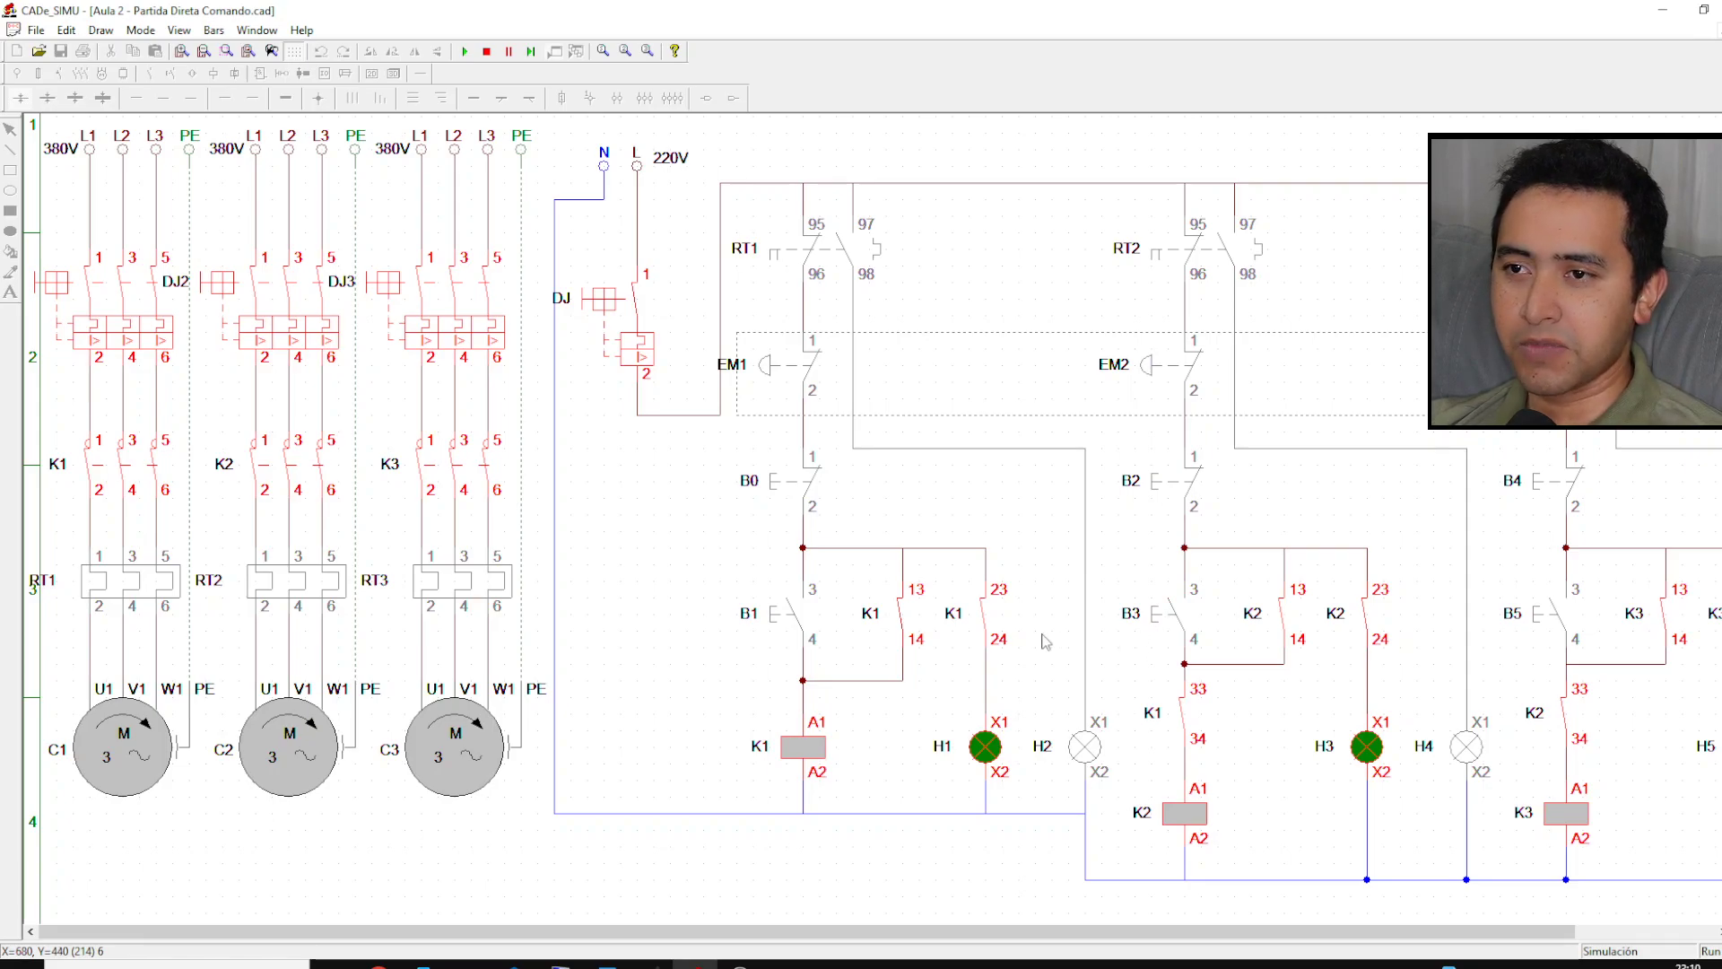
Step: Trip overload relay RT2, and switch to Microsoft Whiteboard to sketch material flowing along conveyor C1 to the pile
left_click(295, 589)
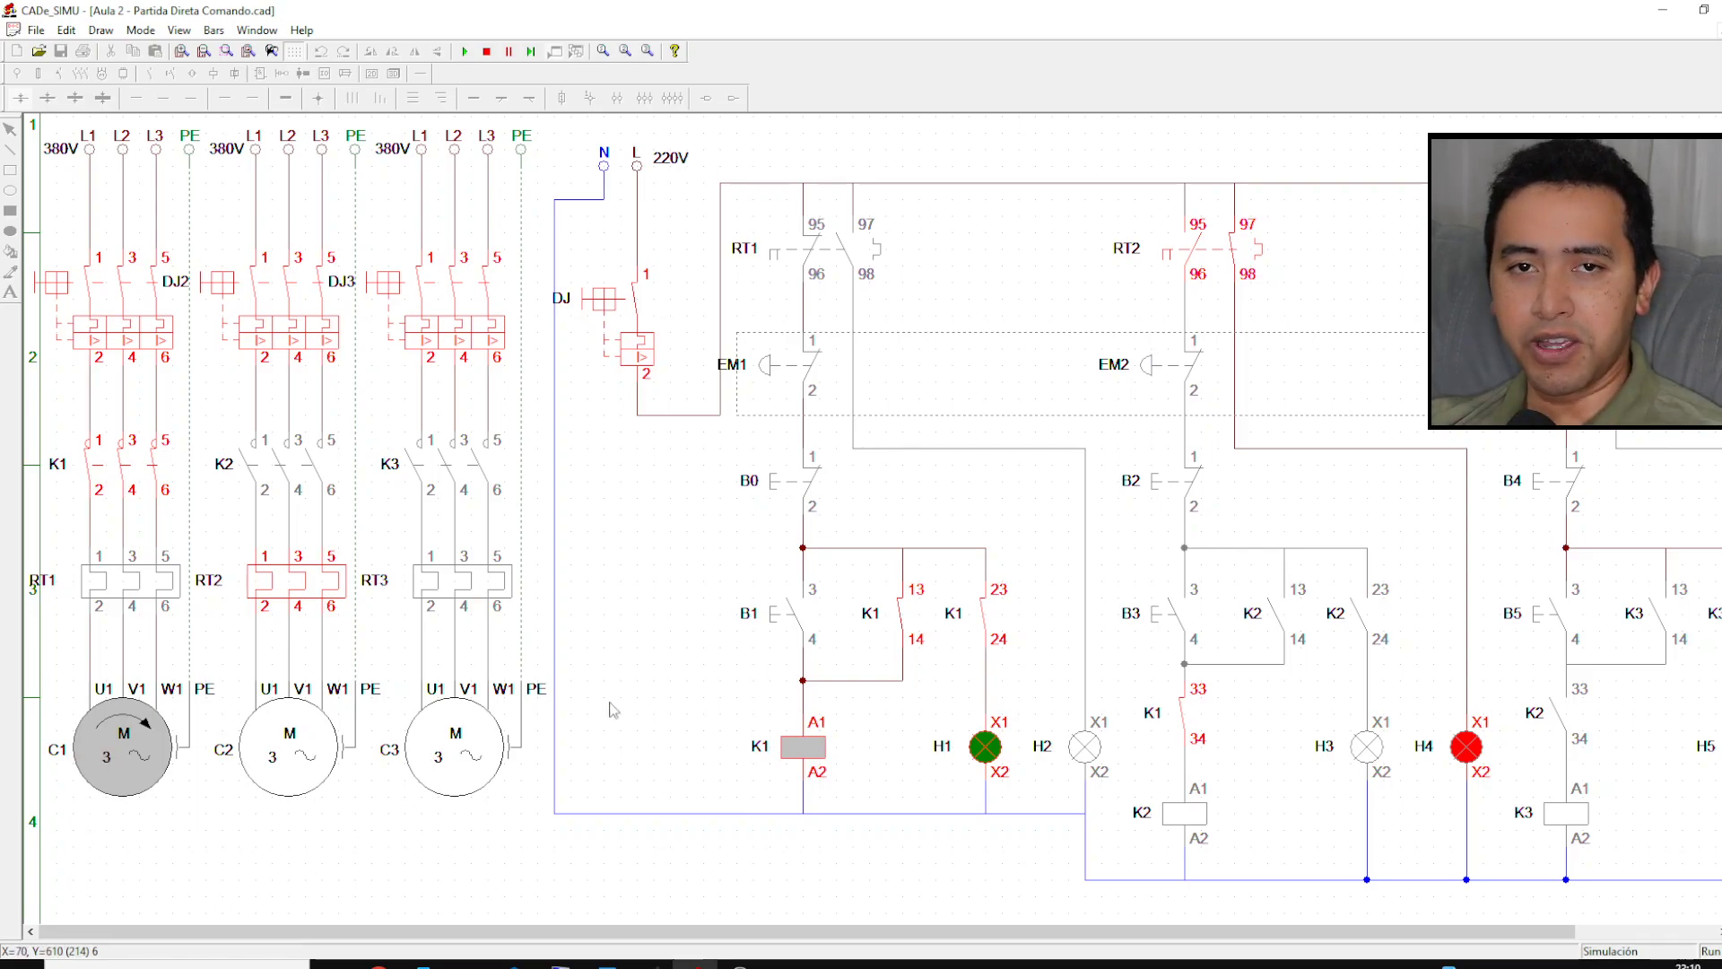
mouse_move(695, 964)
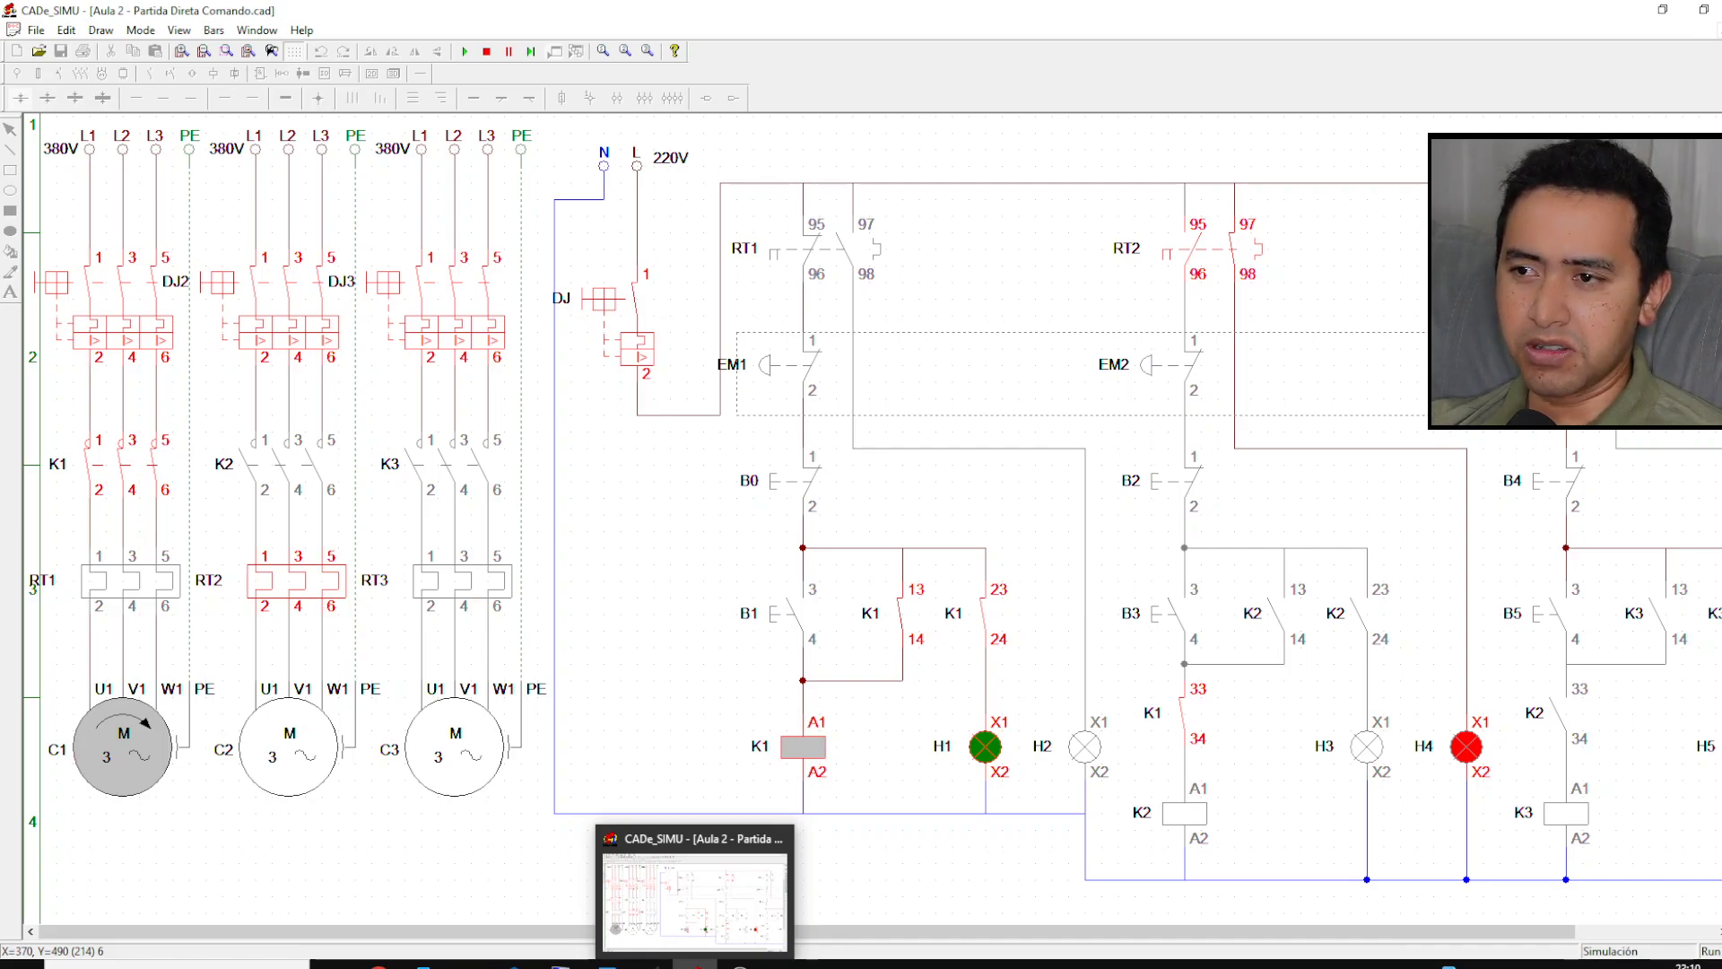
left_click(650, 964)
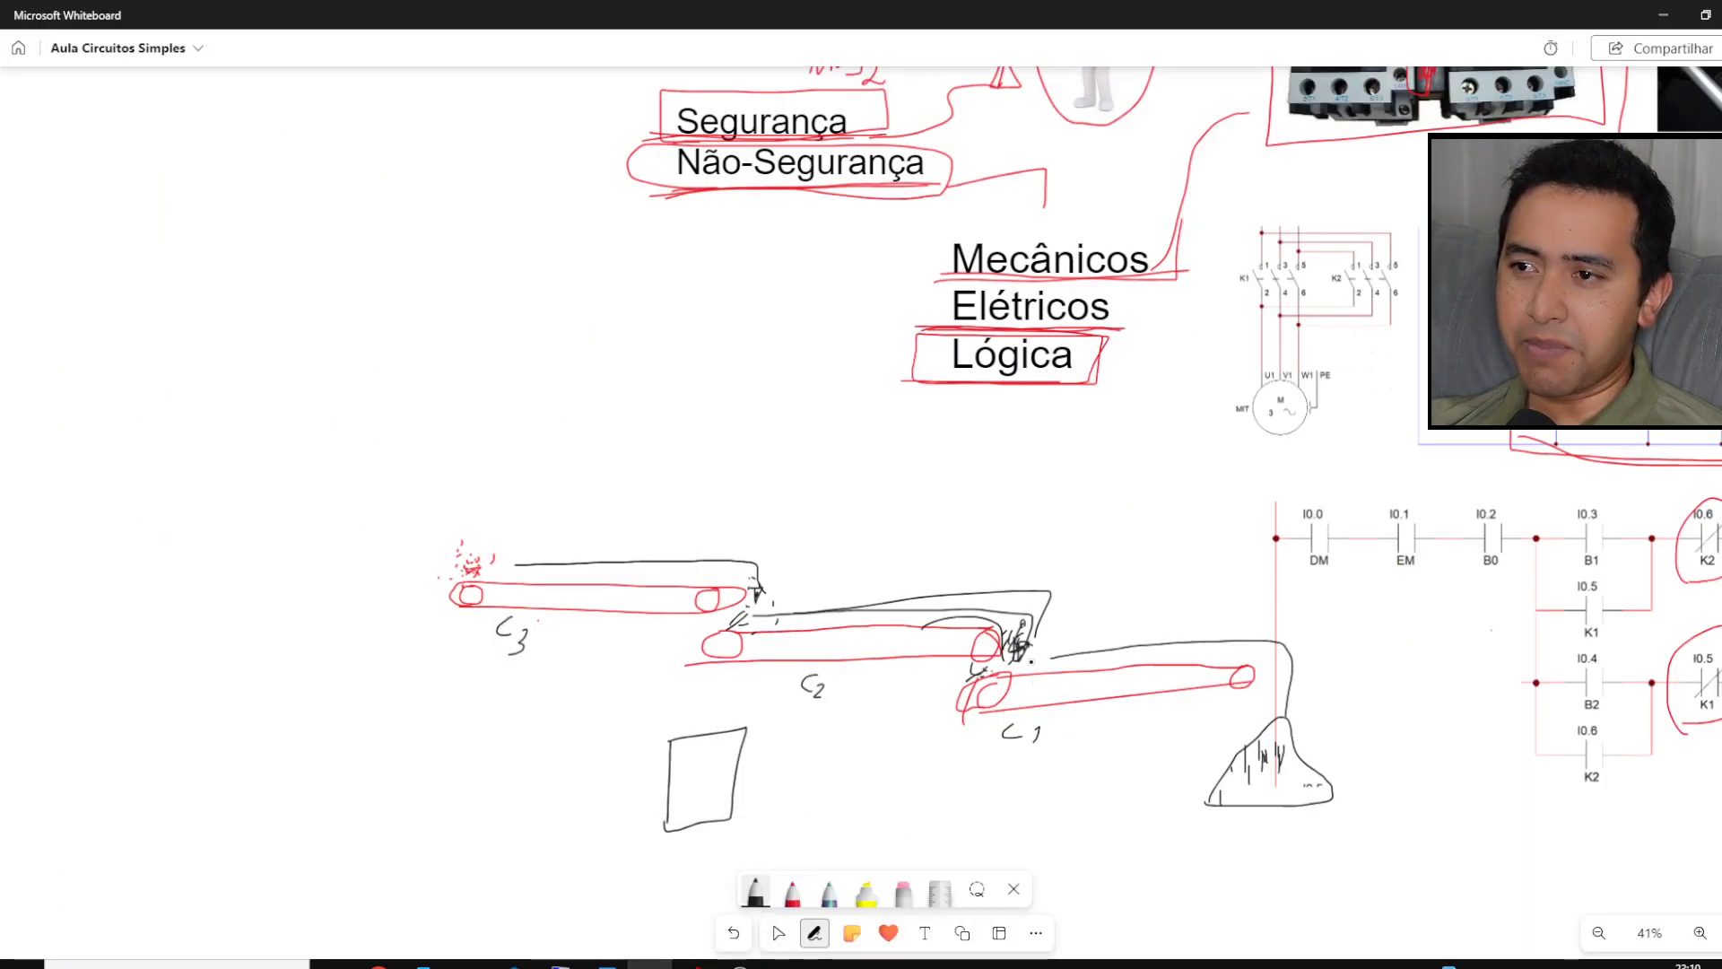
mouse_move(1033, 634)
left_mouse_down()
mouse_move(1038, 662)
mouse_move(1267, 656)
left_mouse_up()
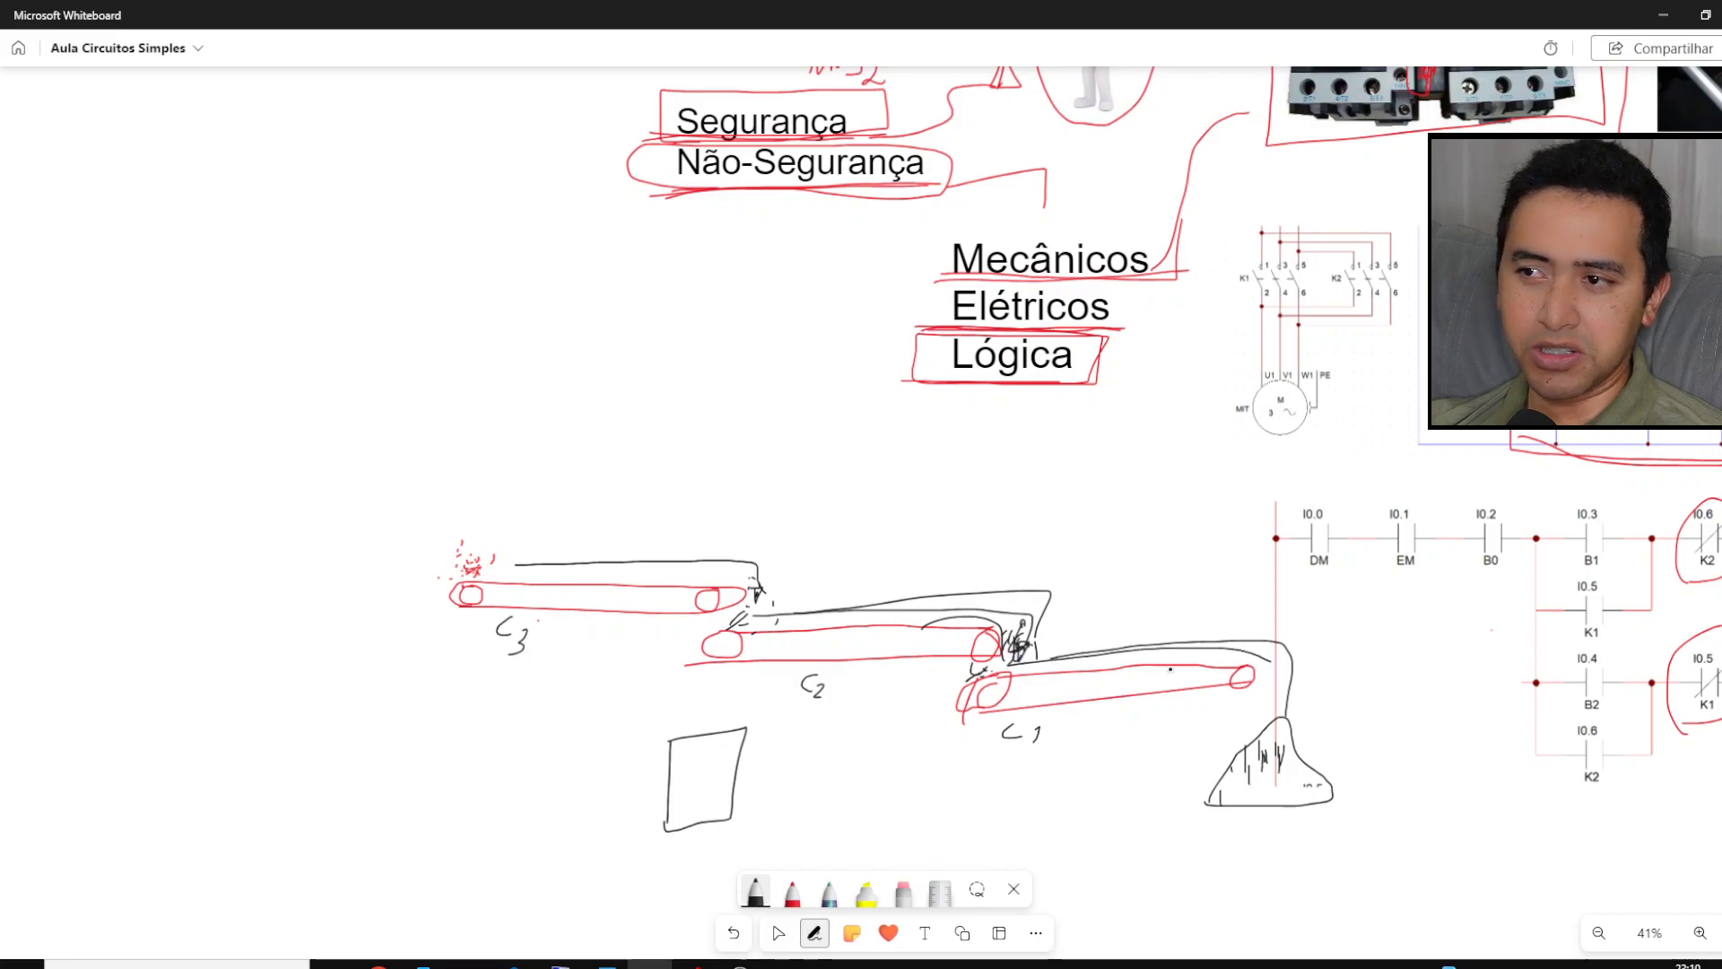
left_click_drag(977, 669, 1299, 659)
left_click_drag(1089, 662, 1256, 672)
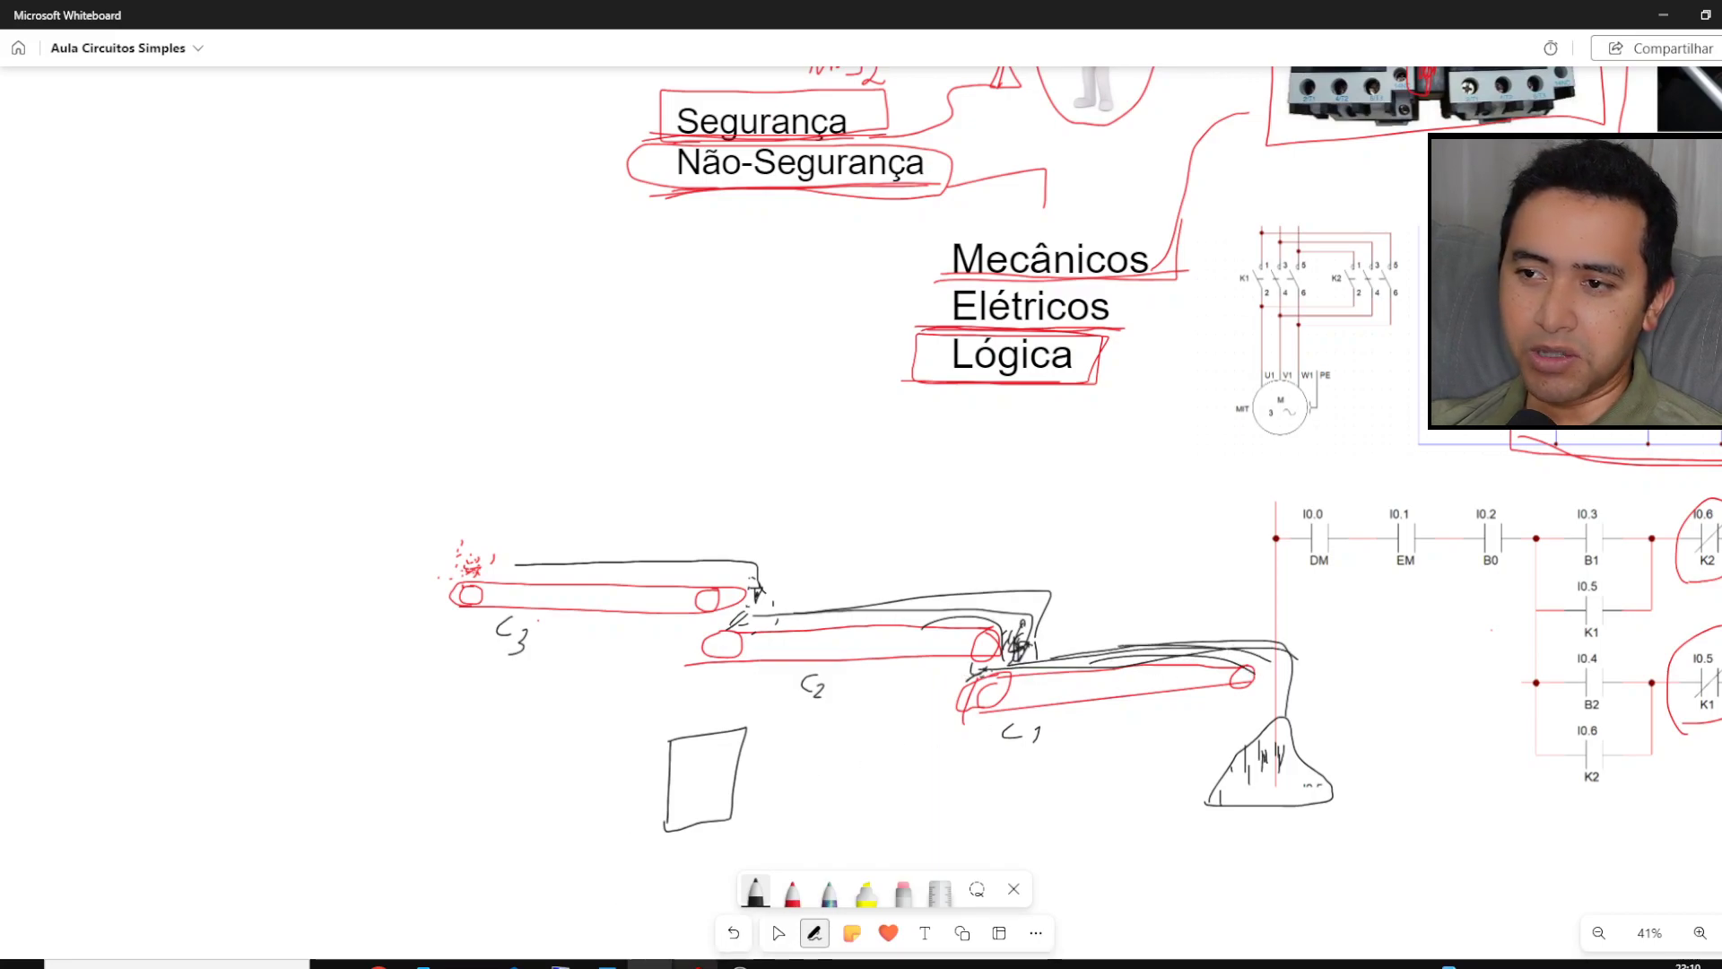
Step: Switch back to CADe_SIMU and examine the complete control circuit of coils K1, K2 and K3 with RT2 tripped
left_click(695, 964)
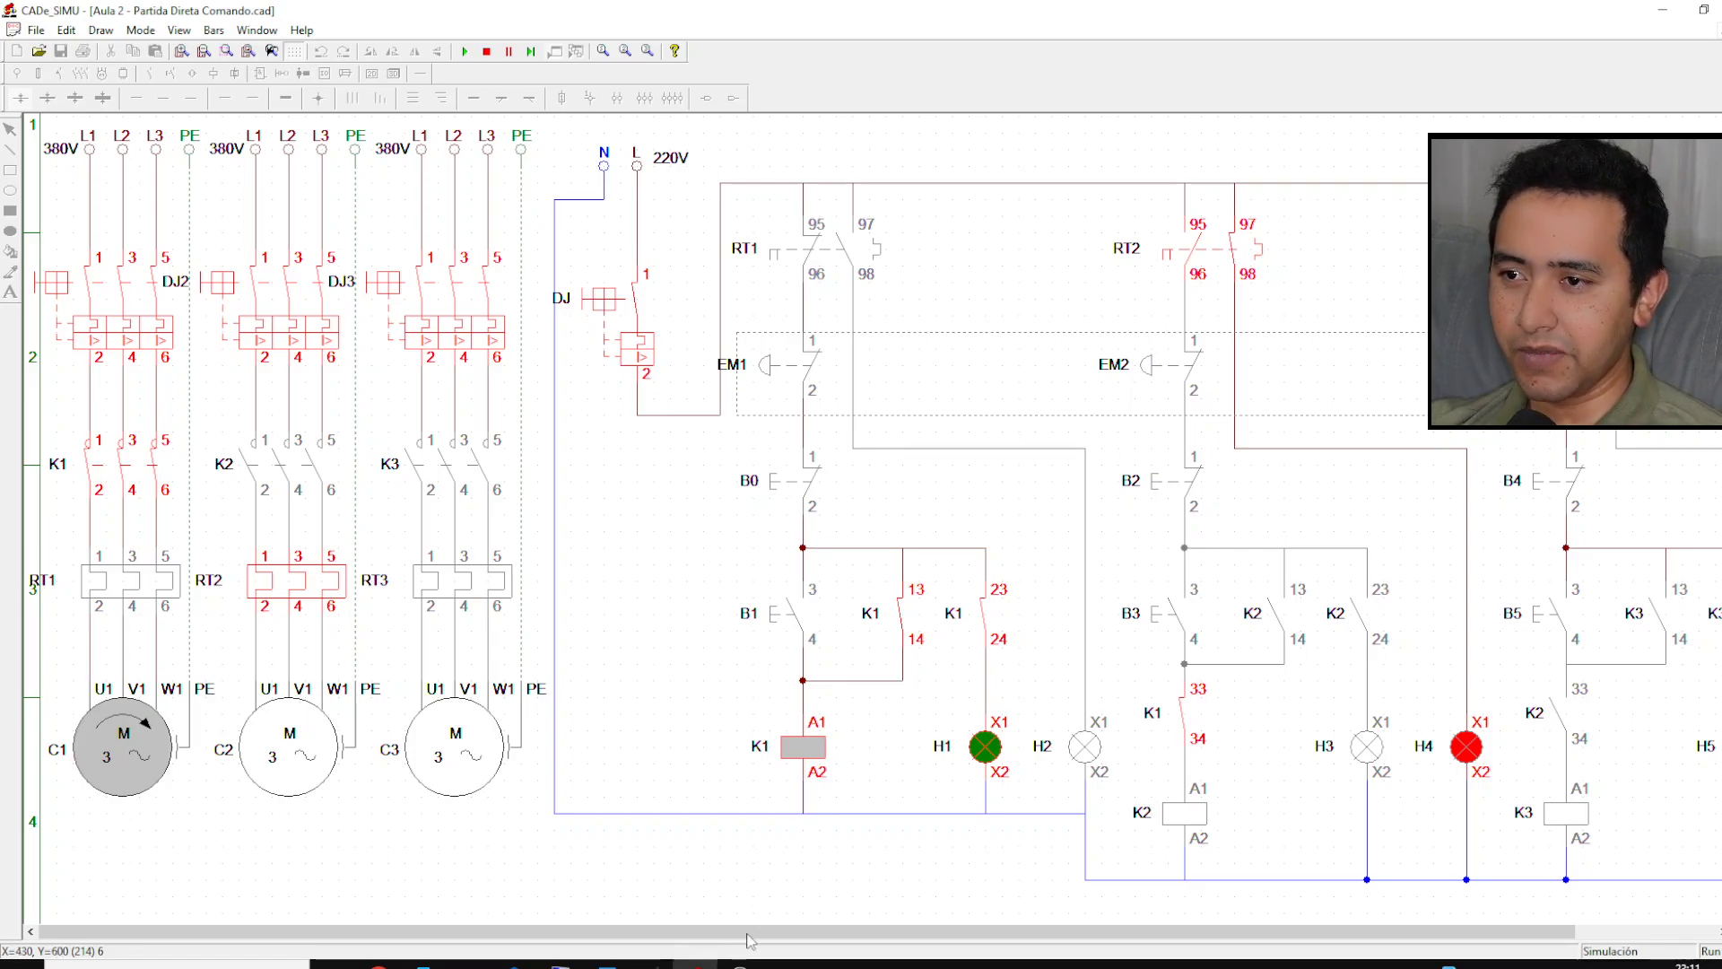
left_click_drag(935, 929, 1029, 927)
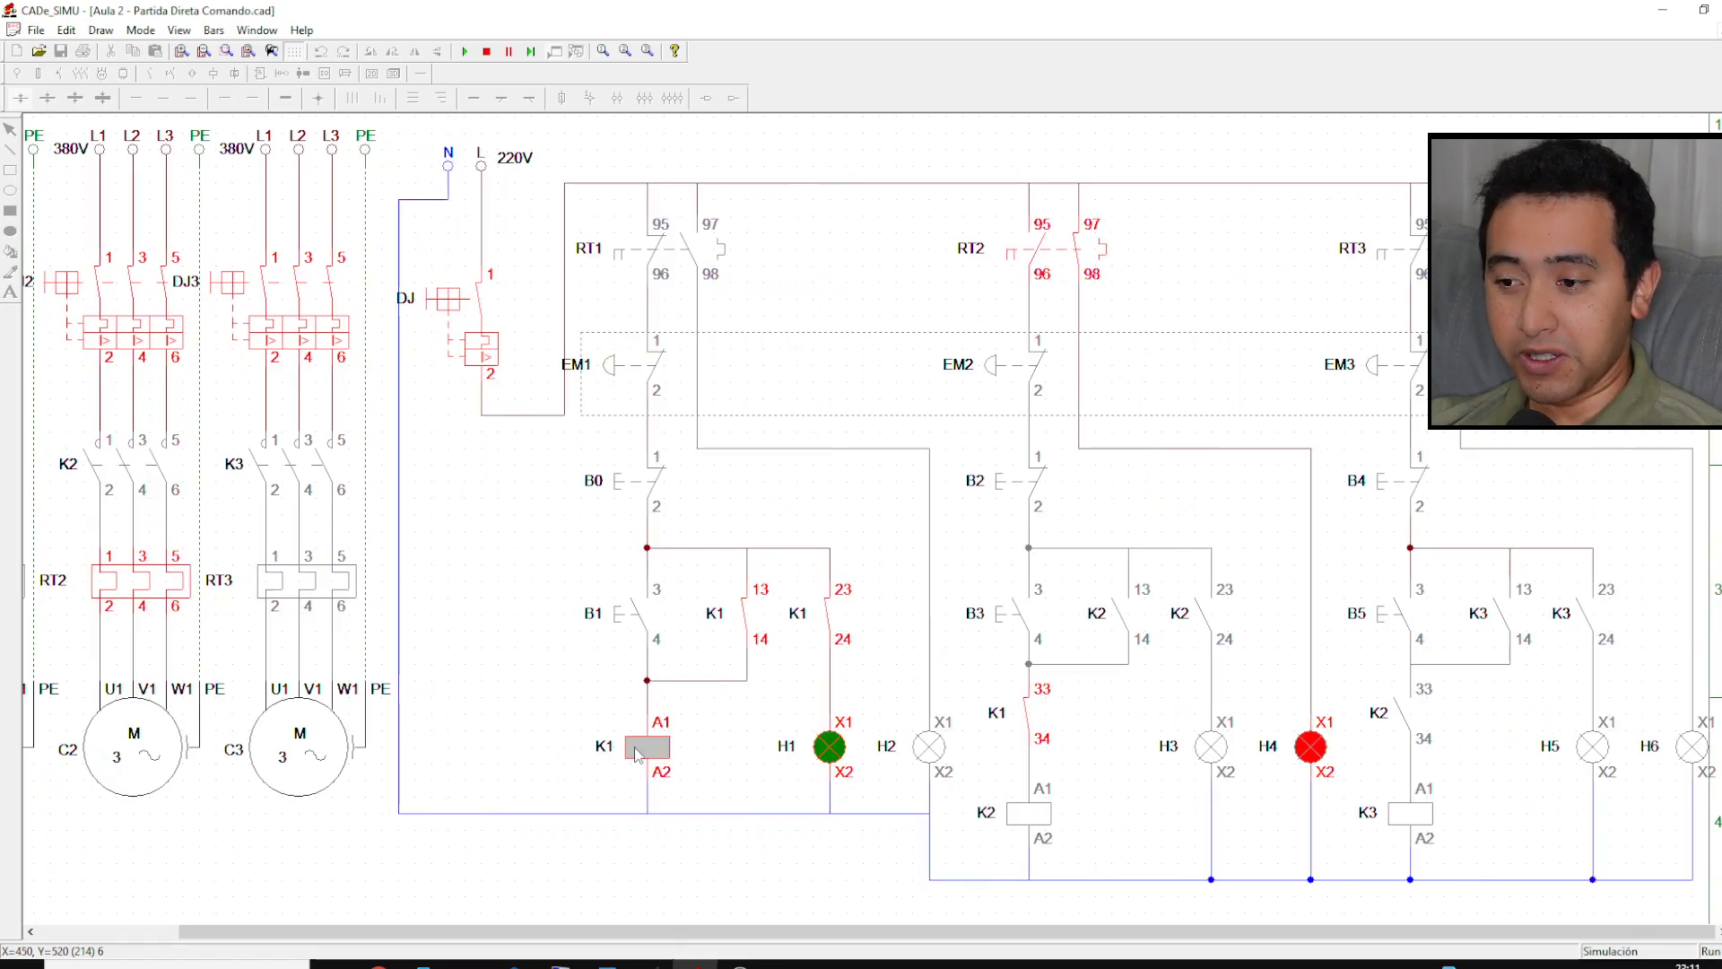